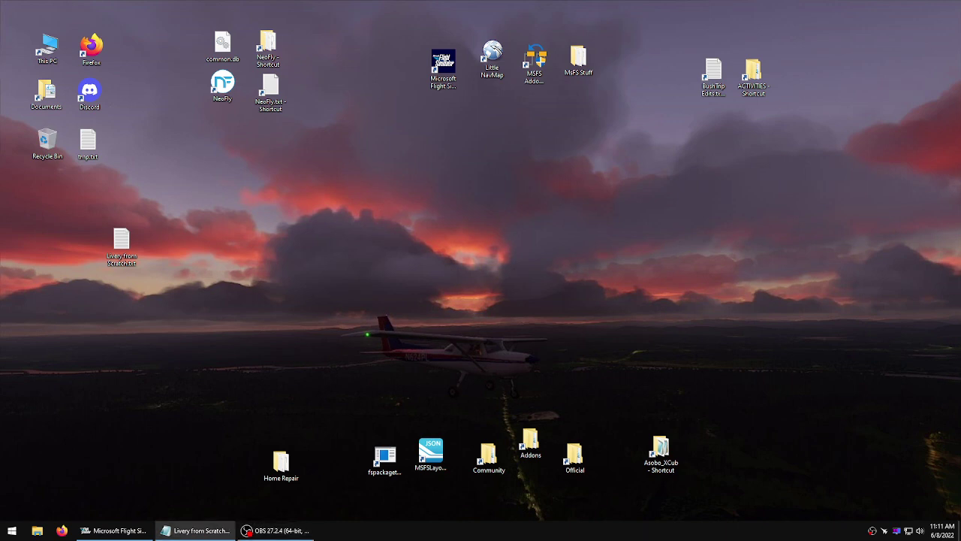
# Move Livery from Scratch.txt below the Recycle Bin and tmp.txt icons, and create a new folder on the desktop with its default name.
pyautogui.click(121, 244)
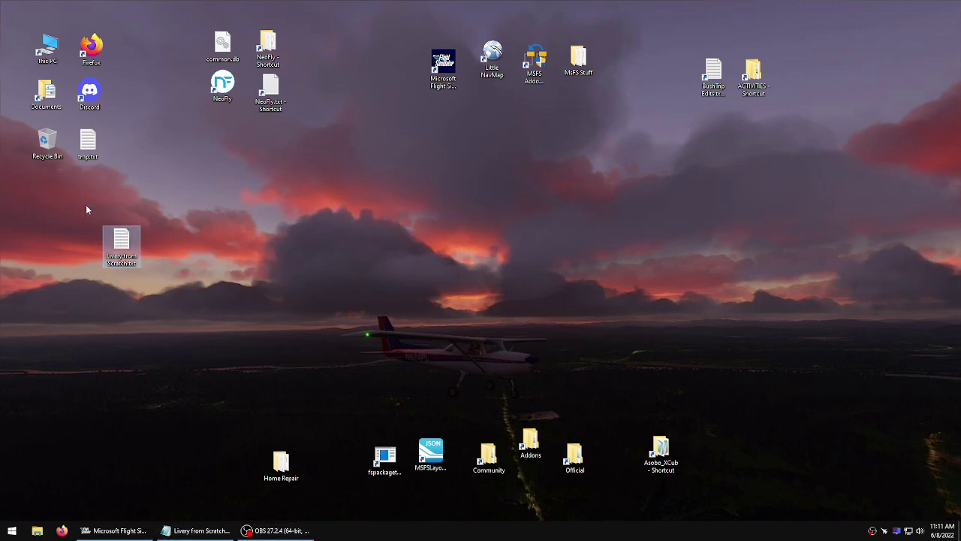
pyautogui.moveTo(122, 244); pyautogui.dragTo(72, 214)
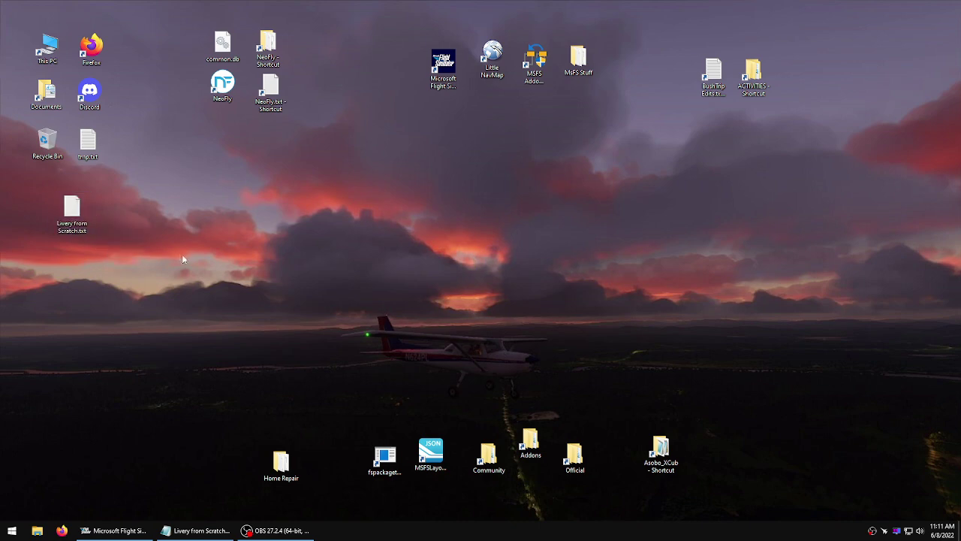
pyautogui.rightClick(216, 278)
pyautogui.moveTo(277, 378)
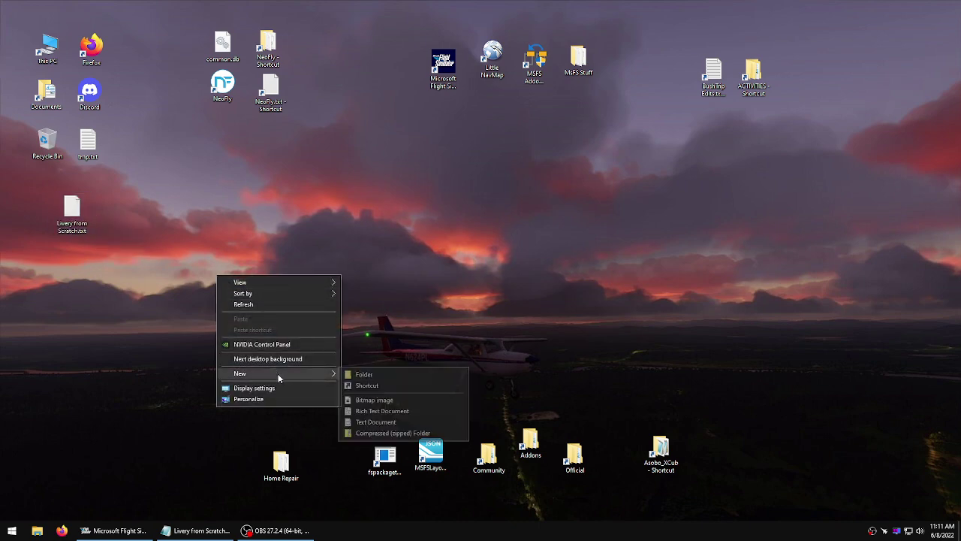
pyautogui.click(364, 374)
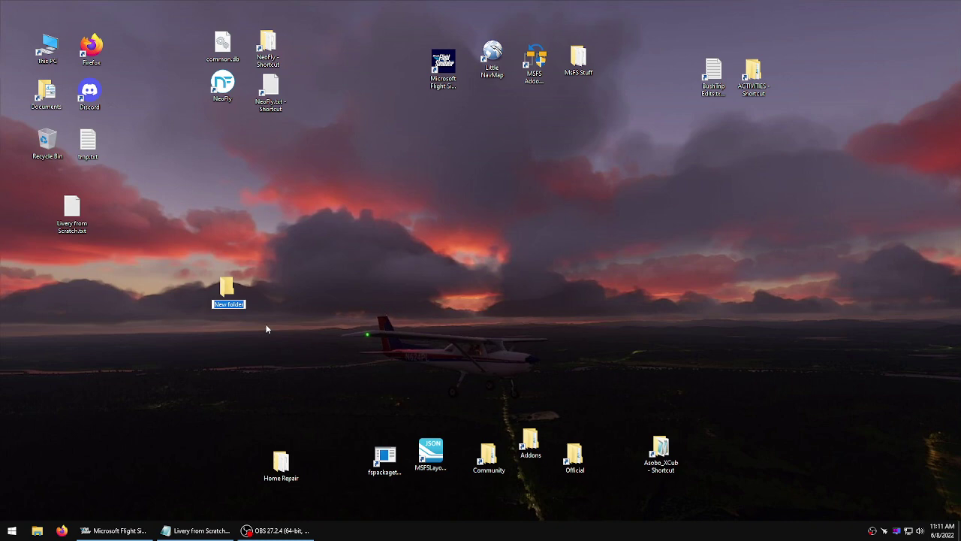
pyautogui.press('Return')
# Open the OneStore folder inside the Official packages folder.
pyautogui.click(570, 460)
pyautogui.doubleClick(571, 460)
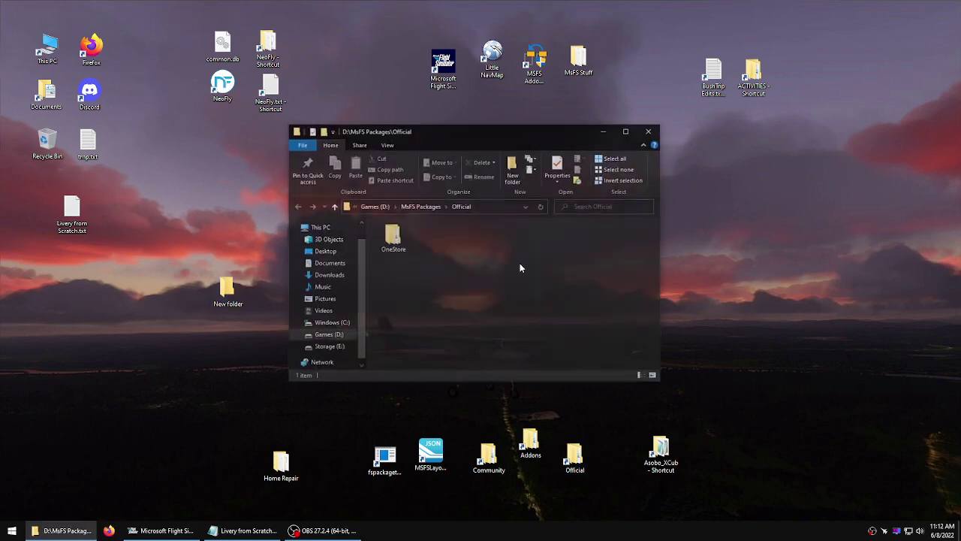
pyautogui.click(382, 248)
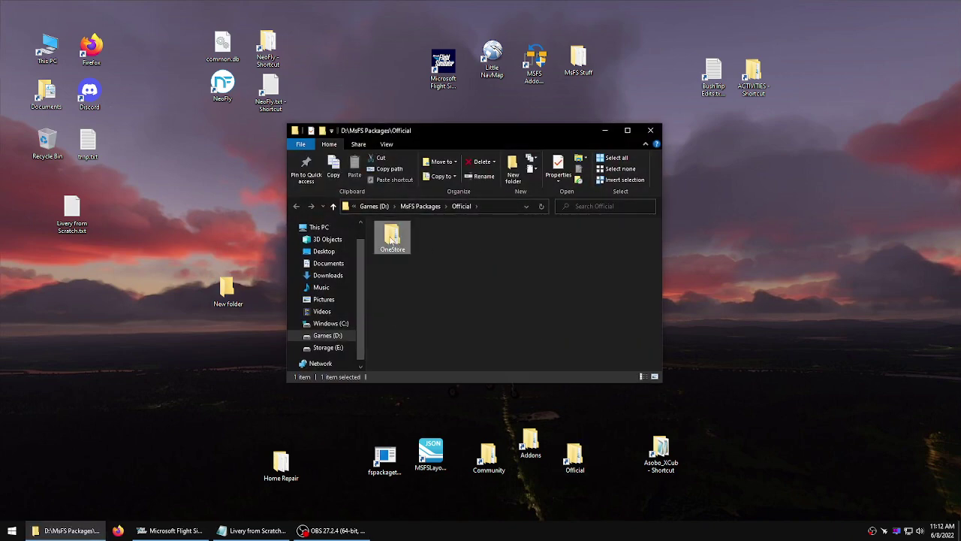
pyautogui.doubleClick(391, 239)
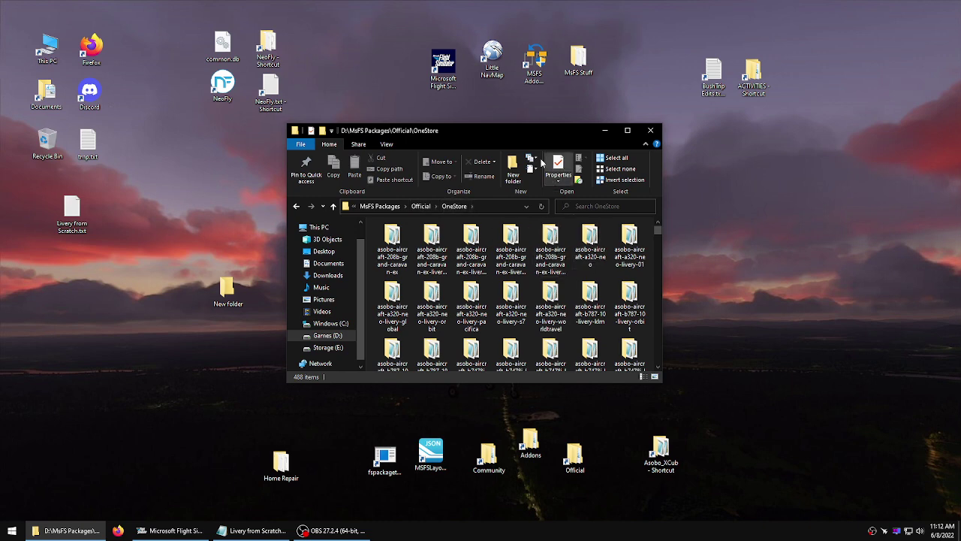
# Examine the asobo-aircraft-a320-neo package's contents, including layout.json, and return to the package names in OneStore.
pyautogui.moveTo(527, 135); pyautogui.dragTo(506, 114)
pyautogui.click(570, 224)
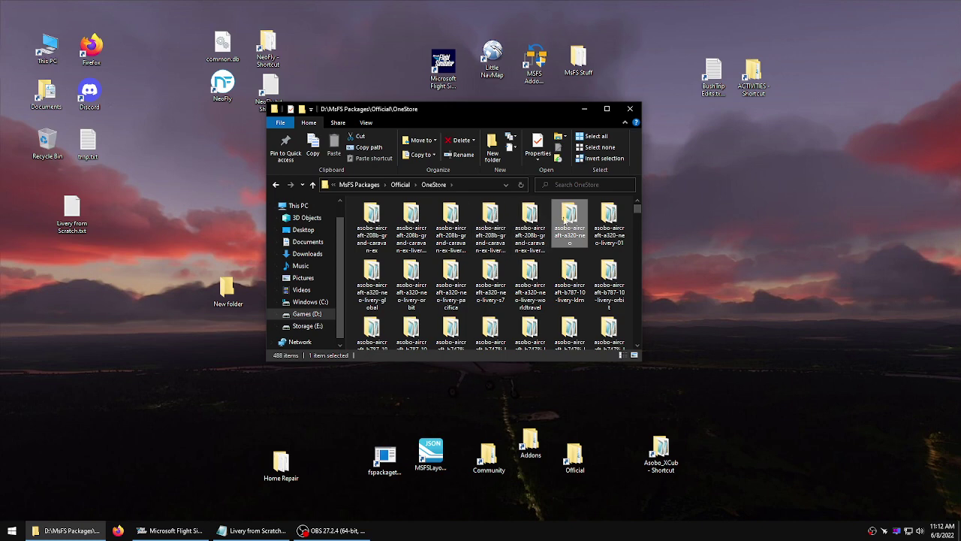
pyautogui.doubleClick(568, 219)
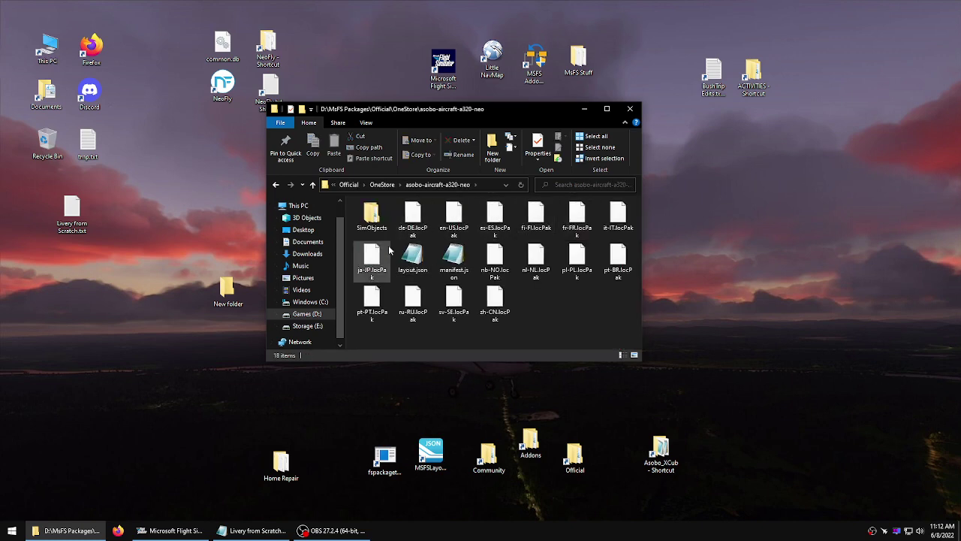
pyautogui.moveTo(413, 258); pyautogui.dragTo(423, 238)
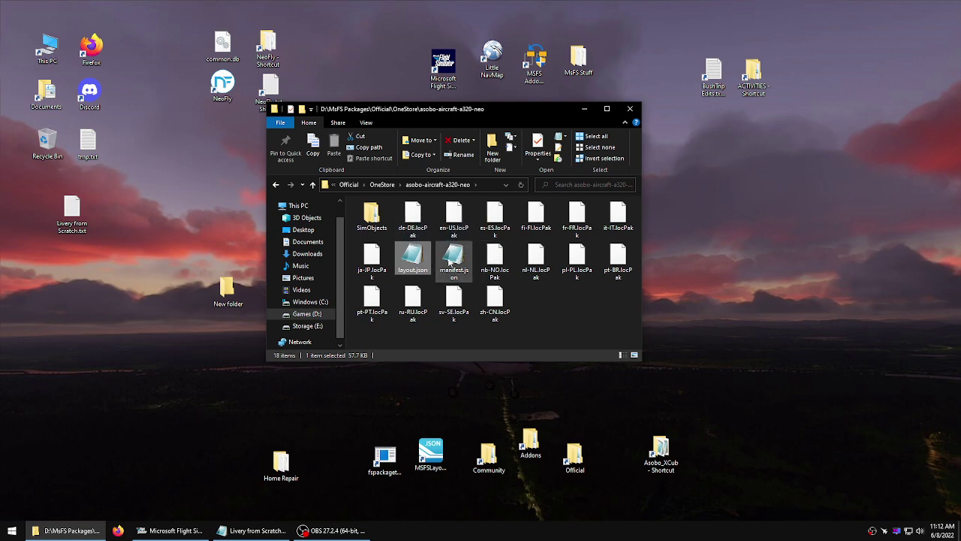
pyautogui.click(562, 298)
pyautogui.click(312, 184)
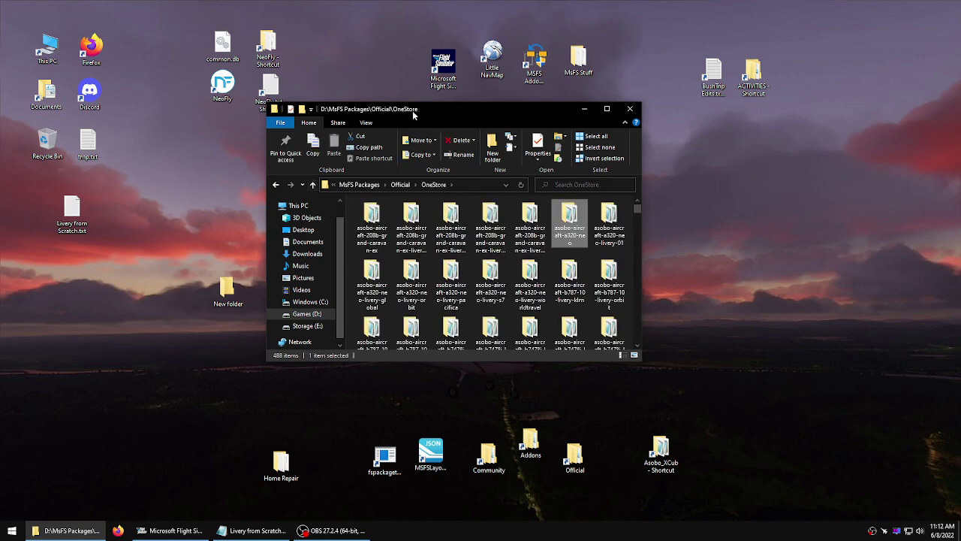
pyautogui.moveTo(423, 109); pyautogui.dragTo(492, 113)
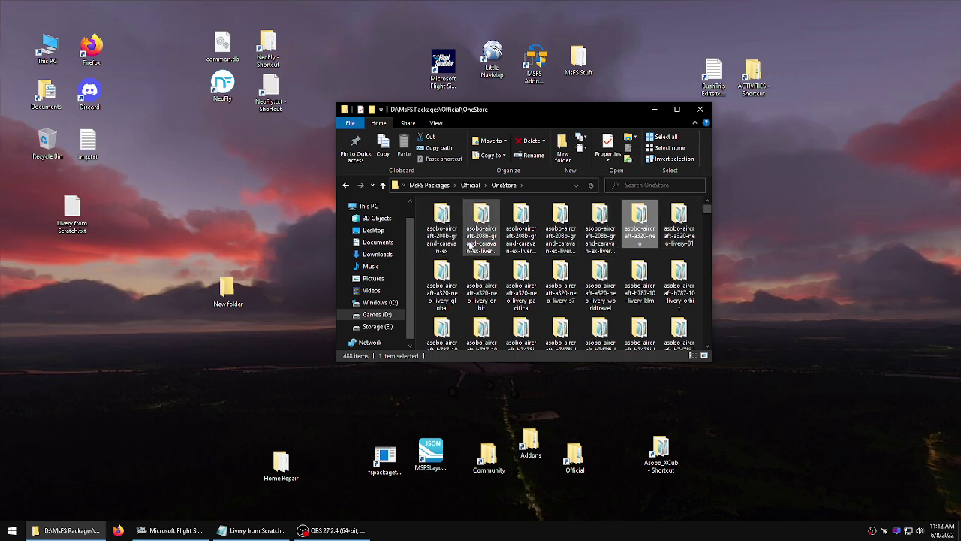
pyautogui.click(441, 232)
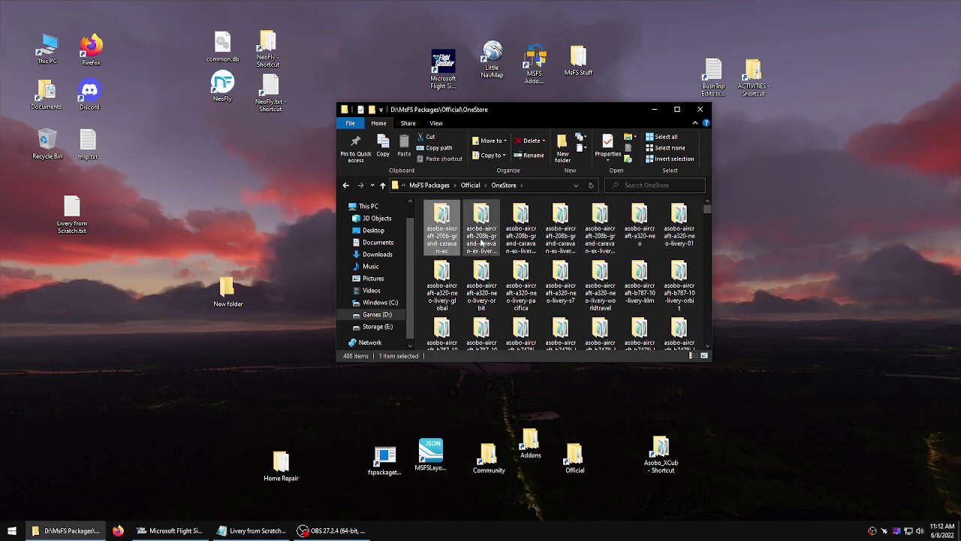
# Rename the new desktop folder as ezr-livery-xcub-blue.
pyautogui.moveTo(226, 289); pyautogui.dragTo(217, 319)
pyautogui.click(210, 318)
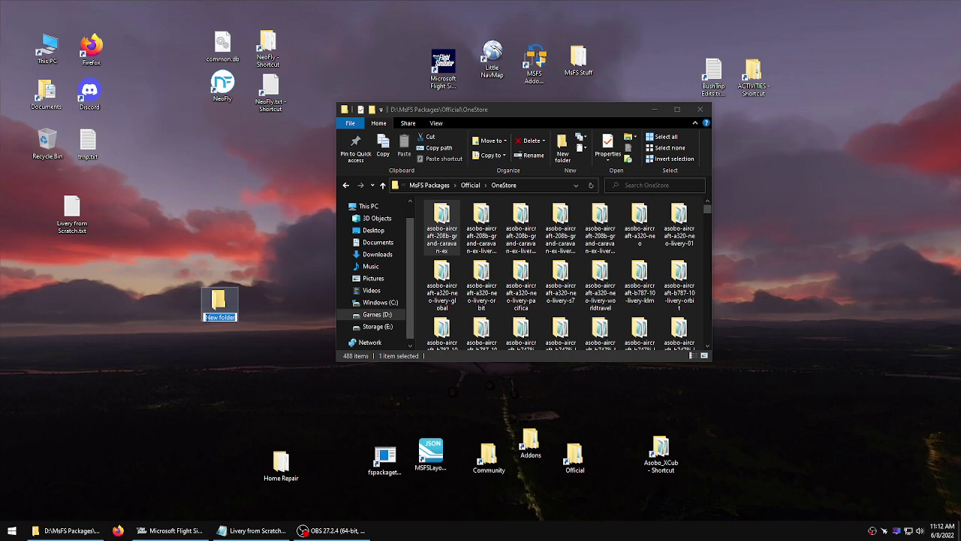
pyautogui.write('ezd-')
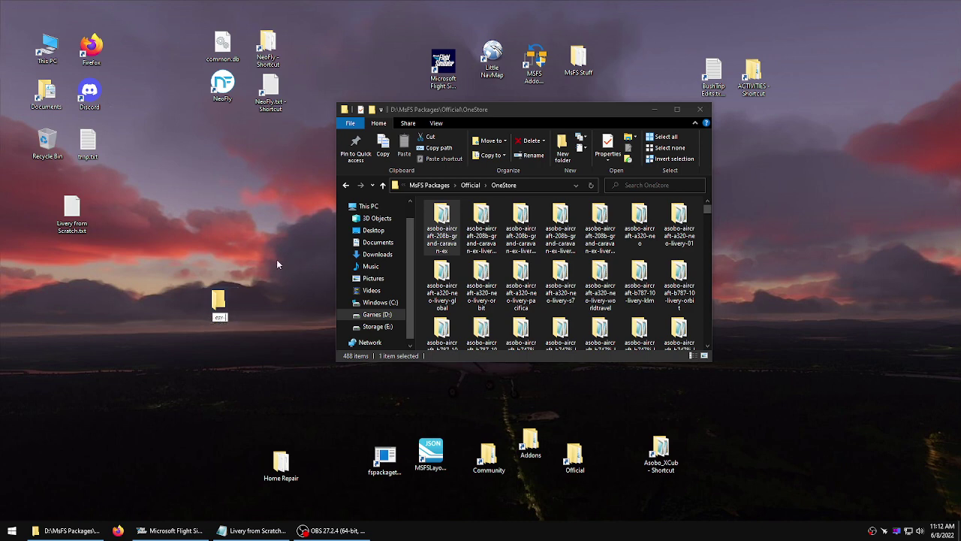
pyautogui.write('livery-xcub')
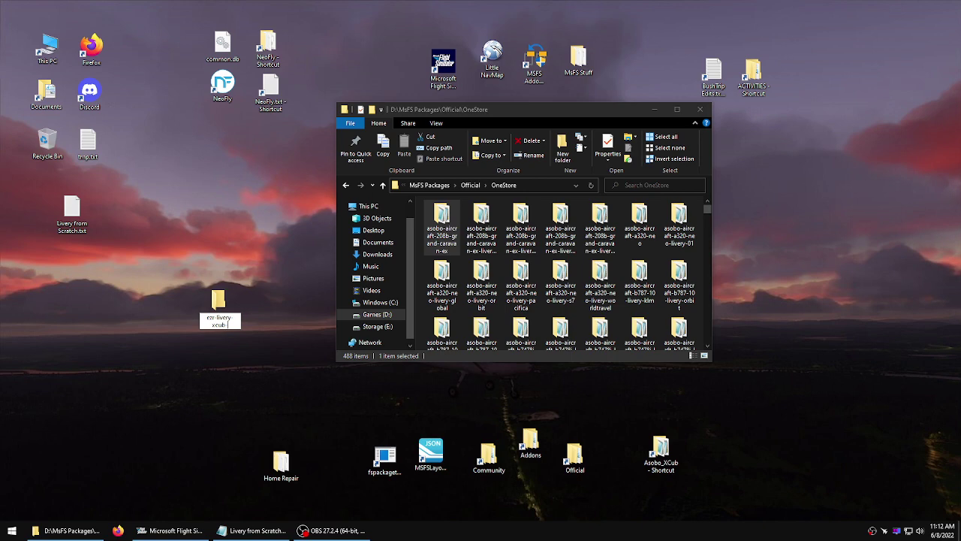
pyautogui.write(' blank')
pyautogui.press('BackSpace')
pyautogui.press('BackSpace')
pyautogui.press('BackSpace')
pyautogui.write('ue')
pyautogui.press('Return')
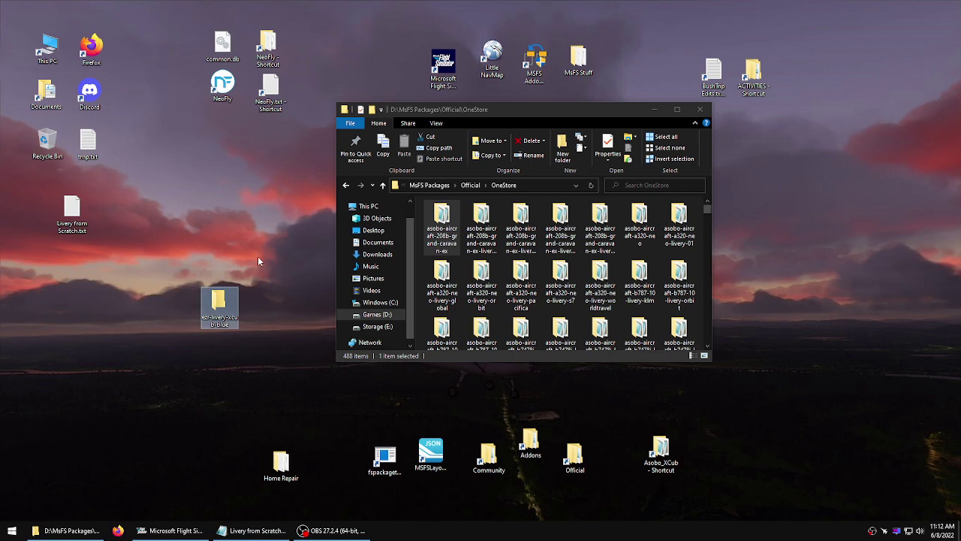
# Examine the individual parts of the ezr-livery-xcub-blue folder's name without editing it.
pyautogui.click(228, 324)
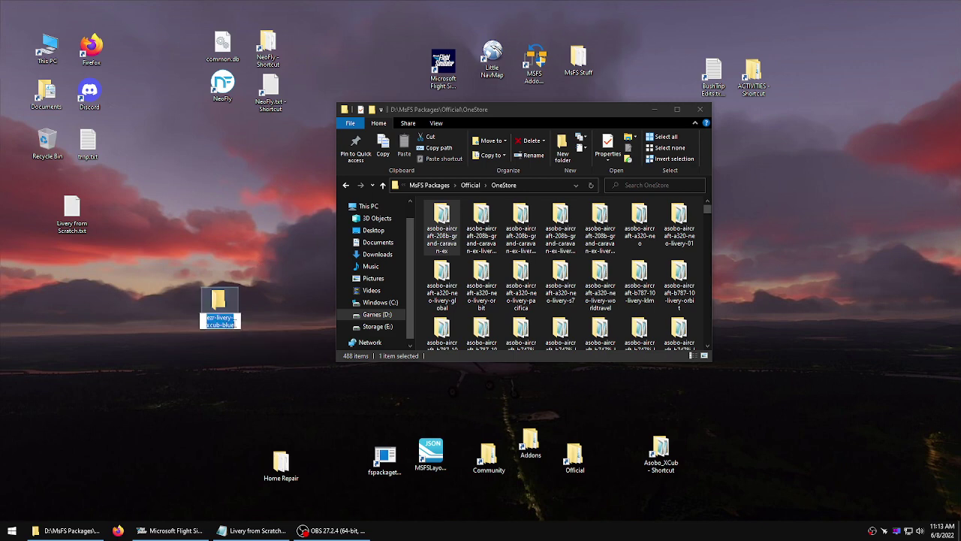
pyautogui.doubleClick(227, 324)
pyautogui.press('Return')
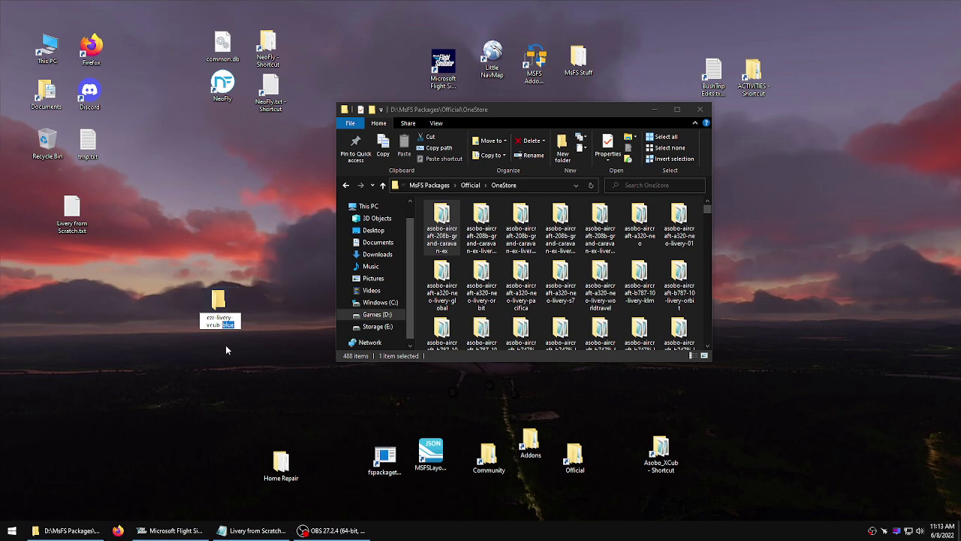
pyautogui.click(225, 344)
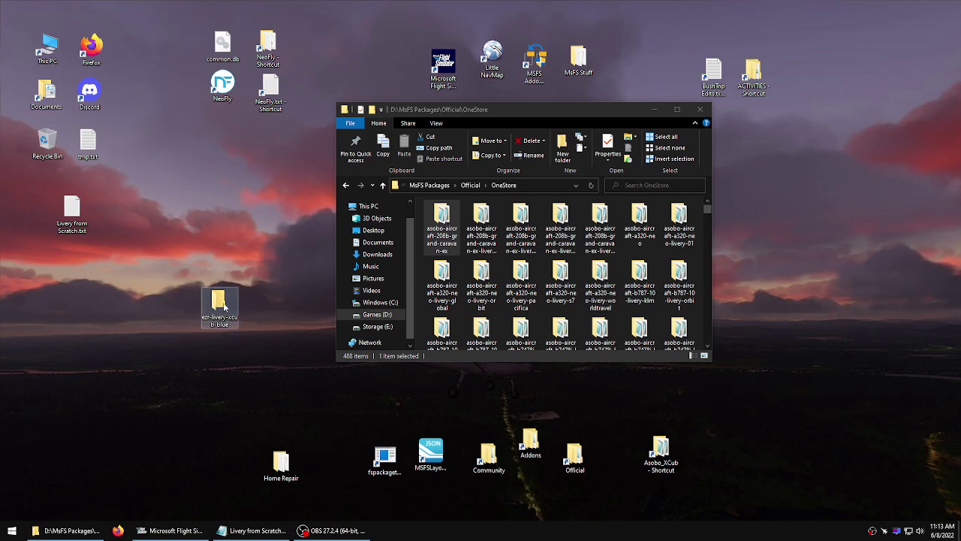
pyautogui.click(210, 321)
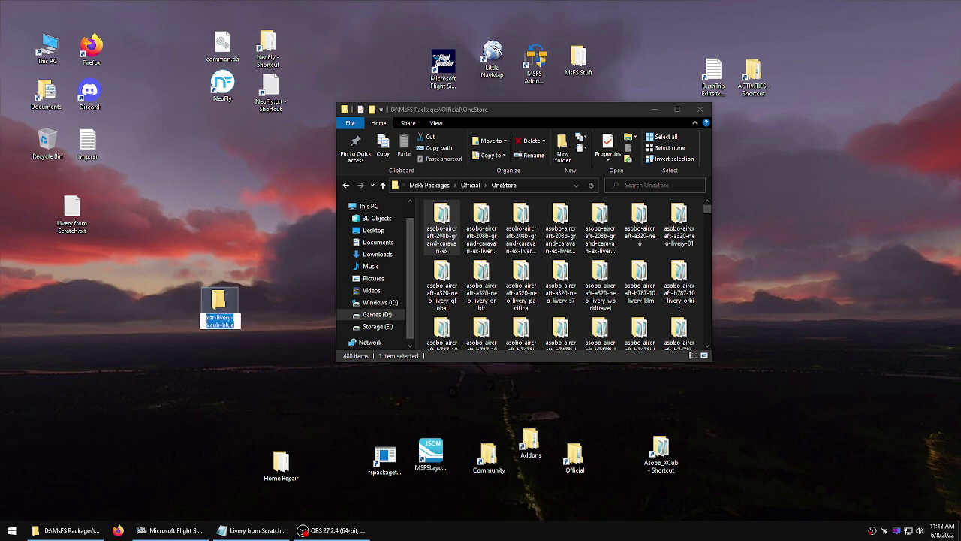
pyautogui.click(210, 319)
pyautogui.doubleClick(210, 318)
pyautogui.click(248, 269)
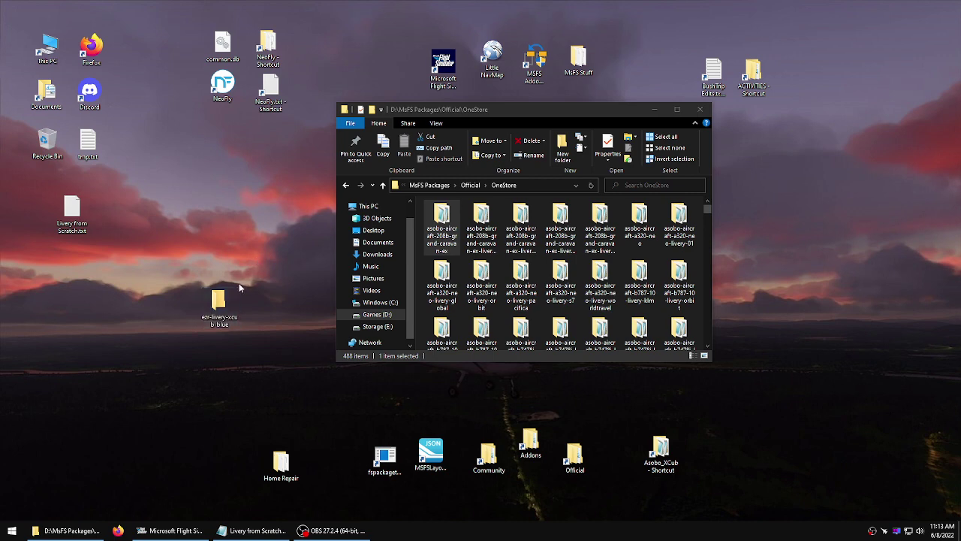
# Open the ezr-livery-xcub-blue folder and arrange its window alongside the OneStore window.
pyautogui.moveTo(218, 304); pyautogui.dragTo(158, 319)
pyautogui.click(211, 274)
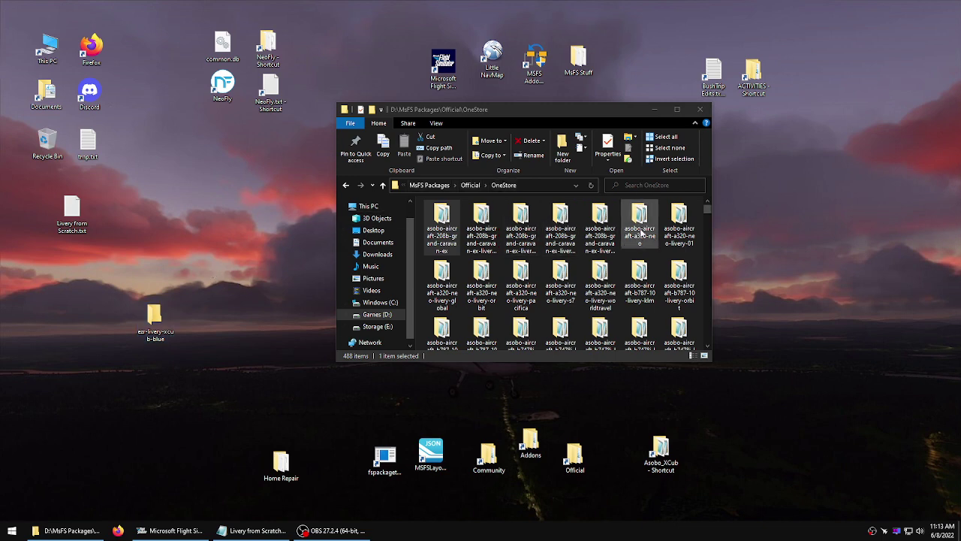
pyautogui.doubleClick(159, 328)
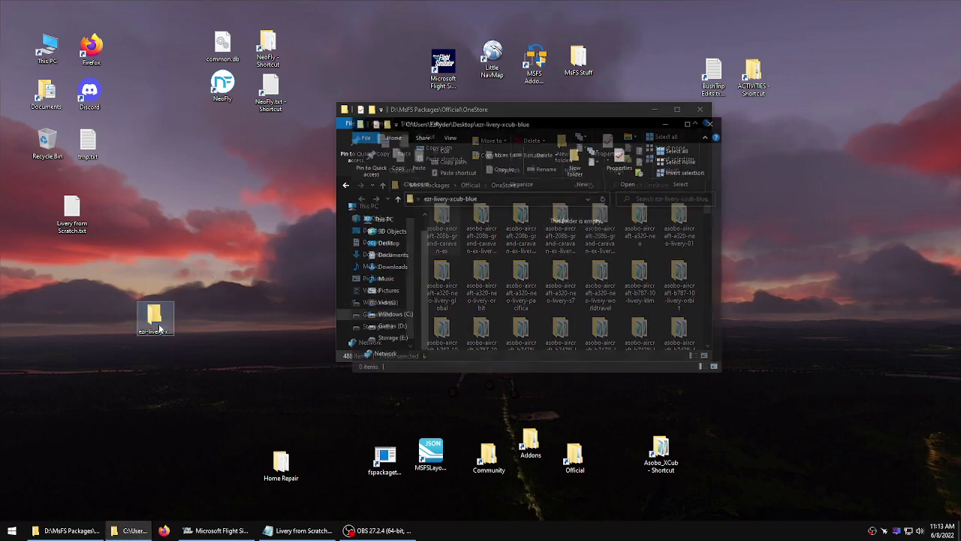
pyautogui.moveTo(501, 114)
pyautogui.mouseDown()
pyautogui.moveTo(460, 137)
pyautogui.moveTo(276, 177)
pyautogui.moveTo(501, 110)
pyautogui.mouseUp()
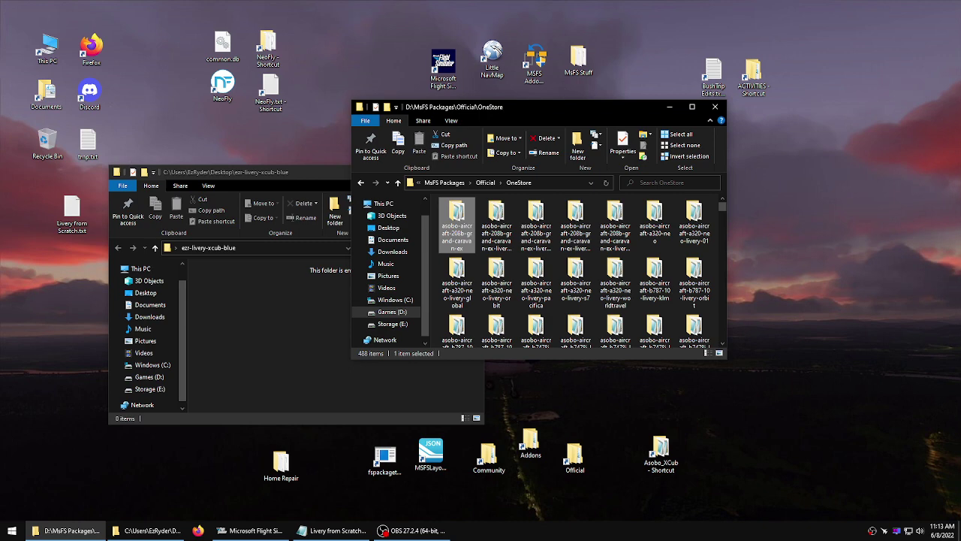
pyautogui.hotkey('alt', 'Tab')
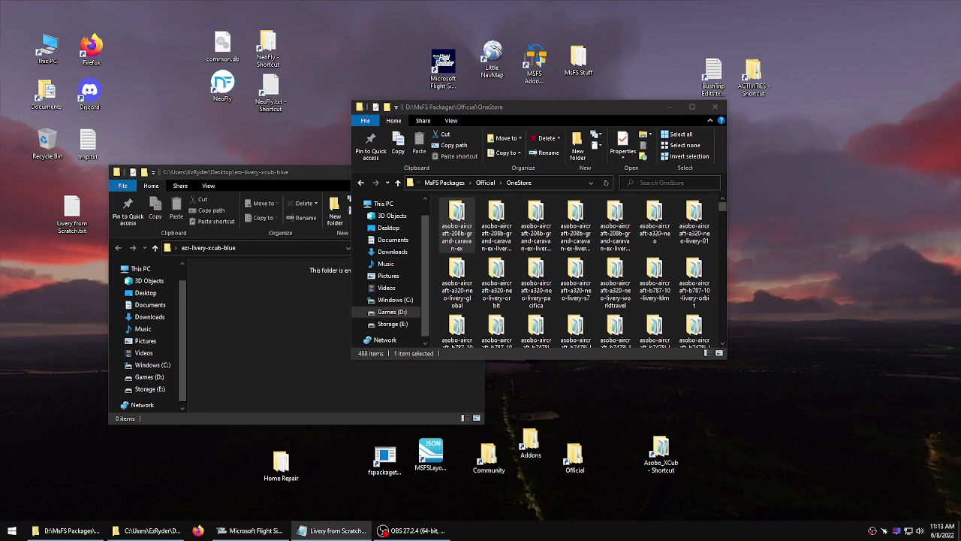
pyautogui.click(254, 299)
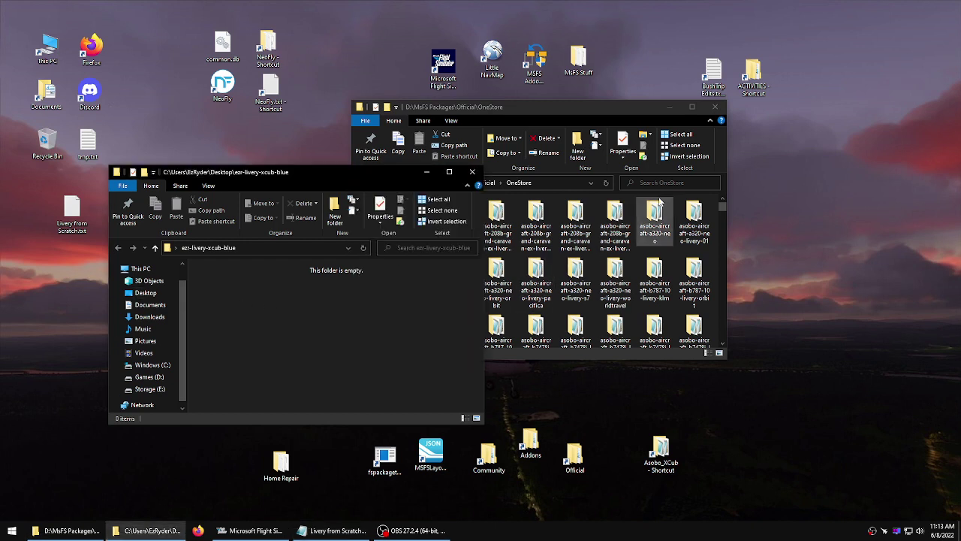
pyautogui.moveTo(661, 107); pyautogui.dragTo(666, 91)
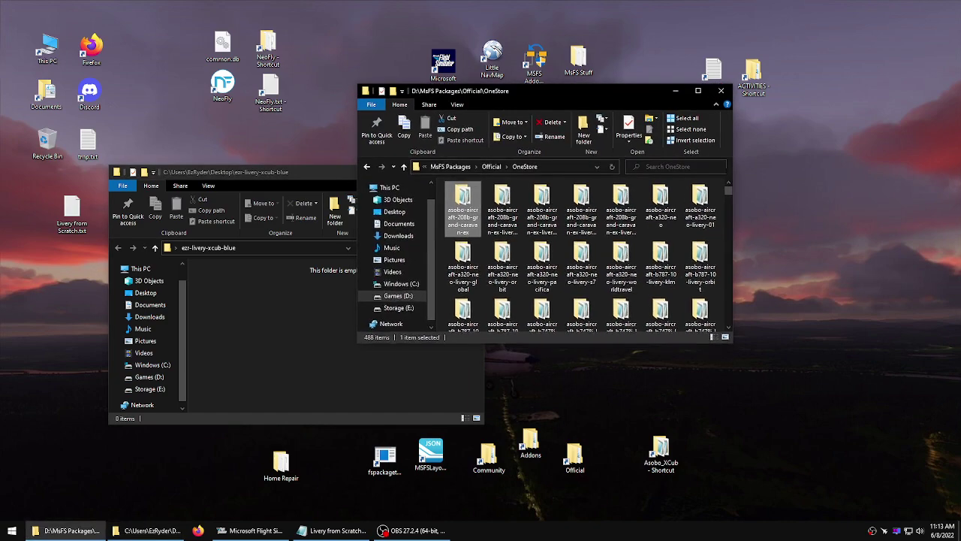
# Look through the aircraft packages in OneStore, and close that folder window.
pyautogui.moveTo(730, 187); pyautogui.dragTo(734, 211)
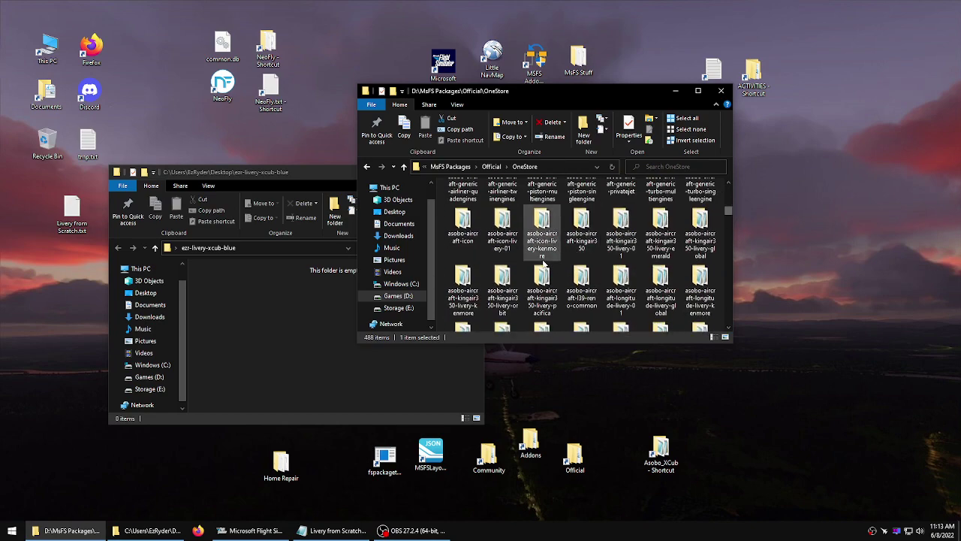
pyautogui.scroll(2, 544, 255)
pyautogui.scroll(2, 548, 262)
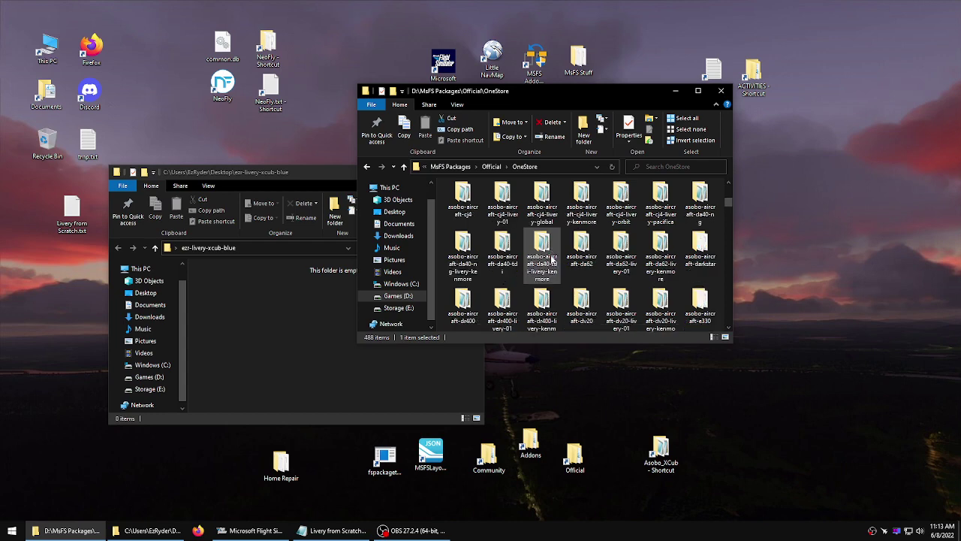
pyautogui.scroll(-1, 563, 255)
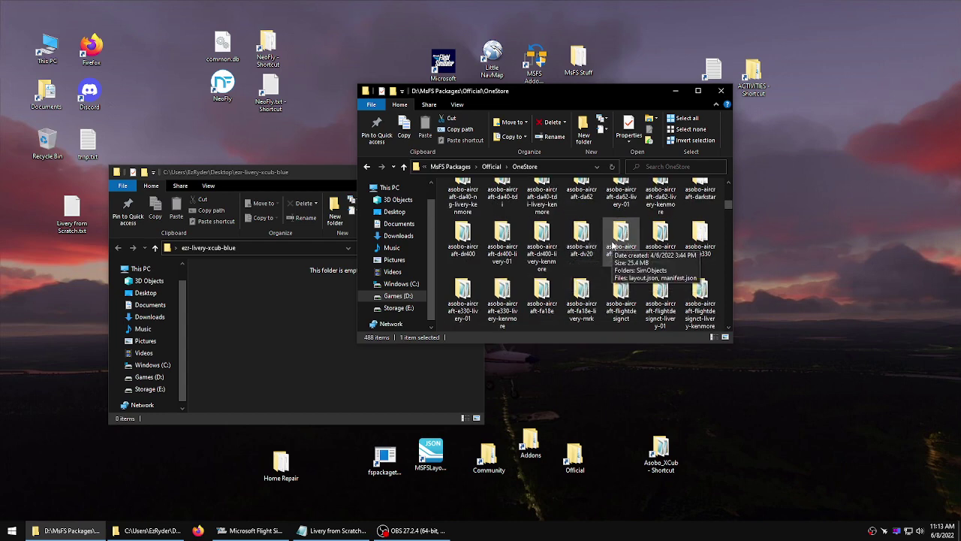
pyautogui.scroll(-2, 613, 246)
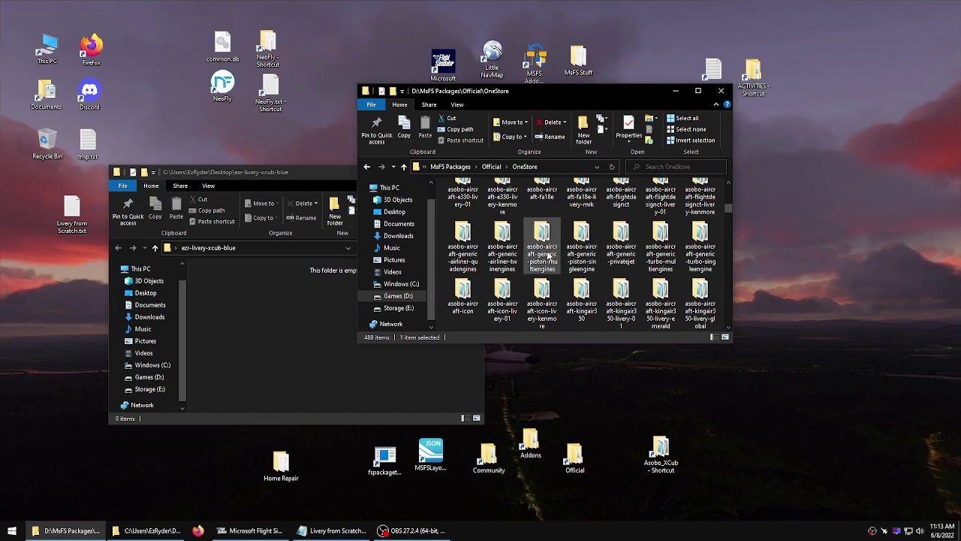
pyautogui.click(721, 90)
# Open the Asobo_XCub folder from its desktop shortcut and go up to OneStore, at the asobo-aircraft-xcub package.
pyautogui.doubleClick(659, 450)
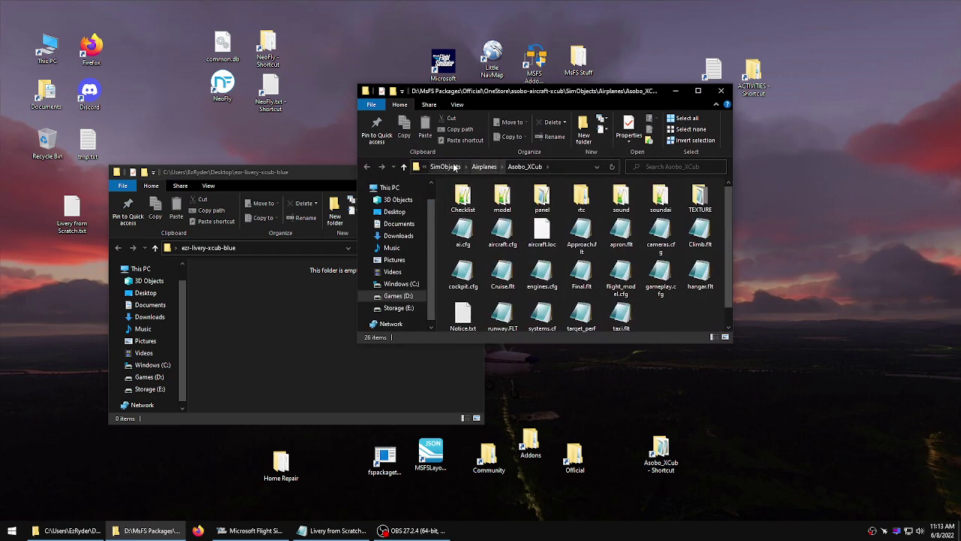
pyautogui.click(403, 166)
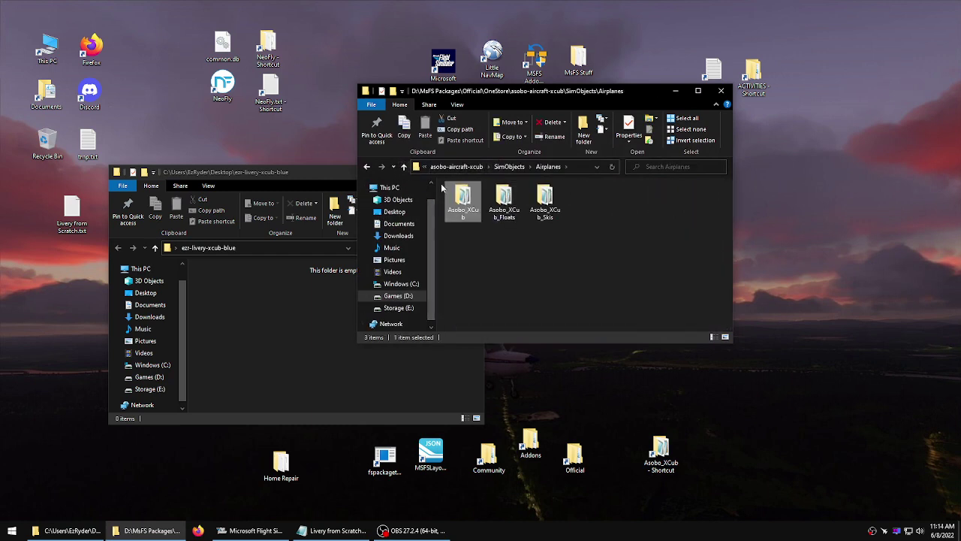
pyautogui.click(404, 166)
pyautogui.click(403, 166)
pyautogui.click(403, 166)
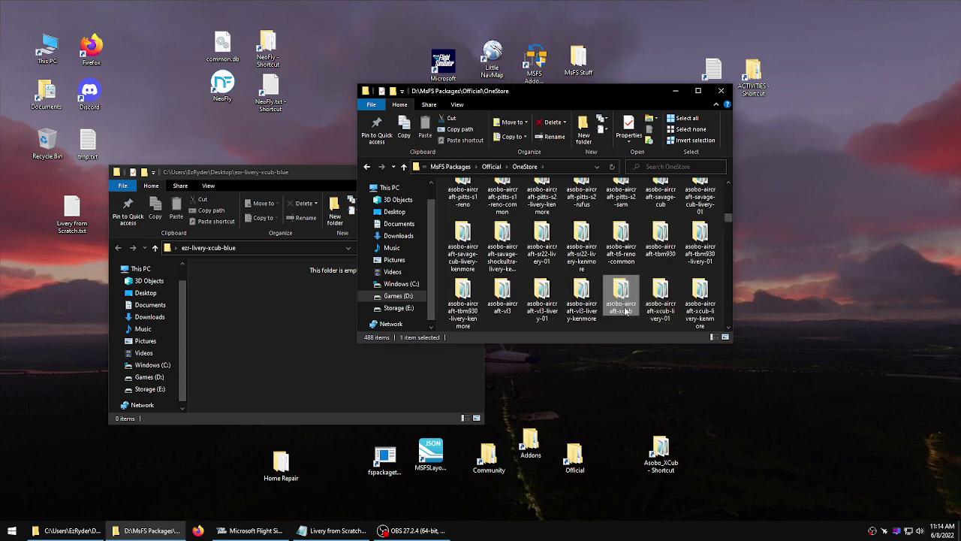
# Open the asobo-aircraft-xcub package folder in OneStore.
pyautogui.click(625, 310)
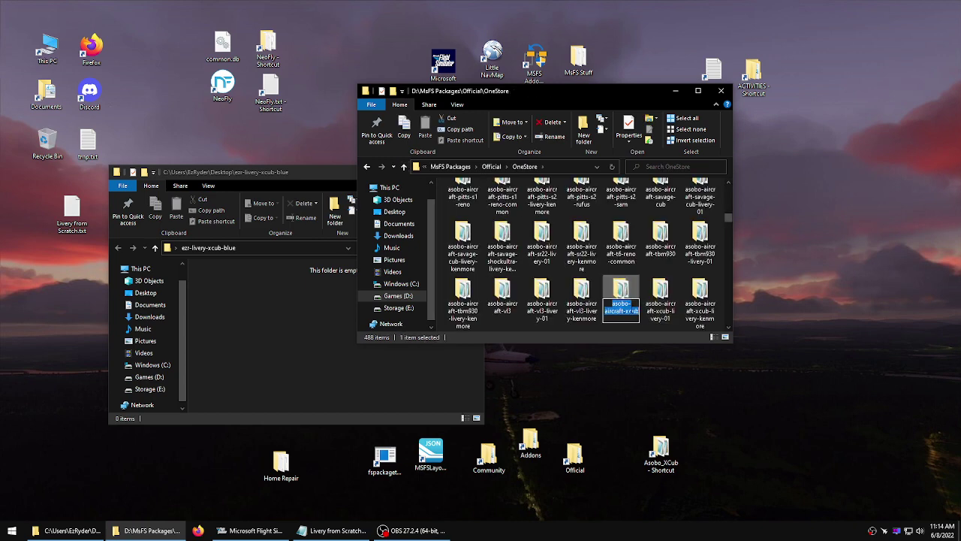
pyautogui.click(656, 295)
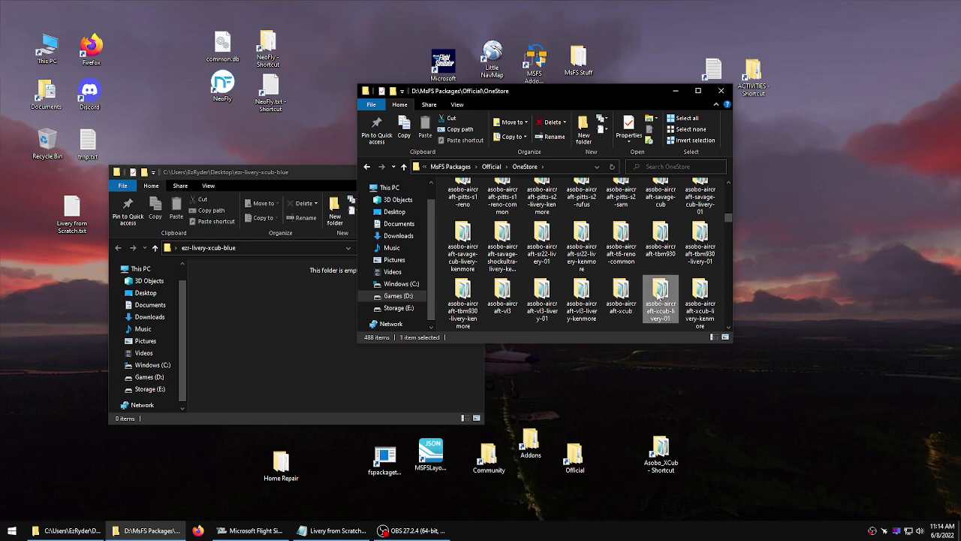
pyautogui.click(628, 297)
pyautogui.doubleClick(629, 298)
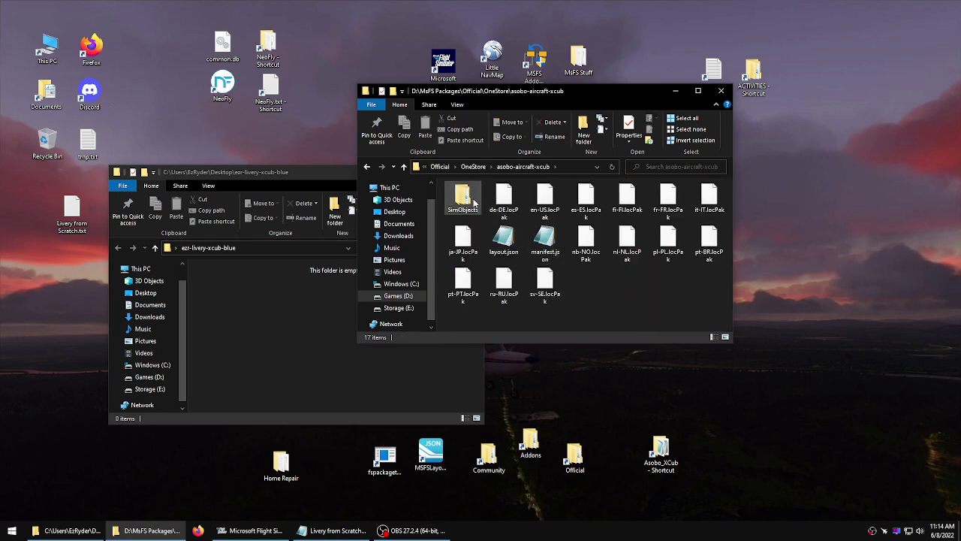
# Copy layout.json and manifest.json from asobo-aircraft-xcub into the ezr-livery-xcub-blue folder.
pyautogui.click(504, 239)
pyautogui.keyDown('ctrl'); pyautogui.click(556, 250); pyautogui.keyUp('ctrl')
pyautogui.rightClick(556, 250)
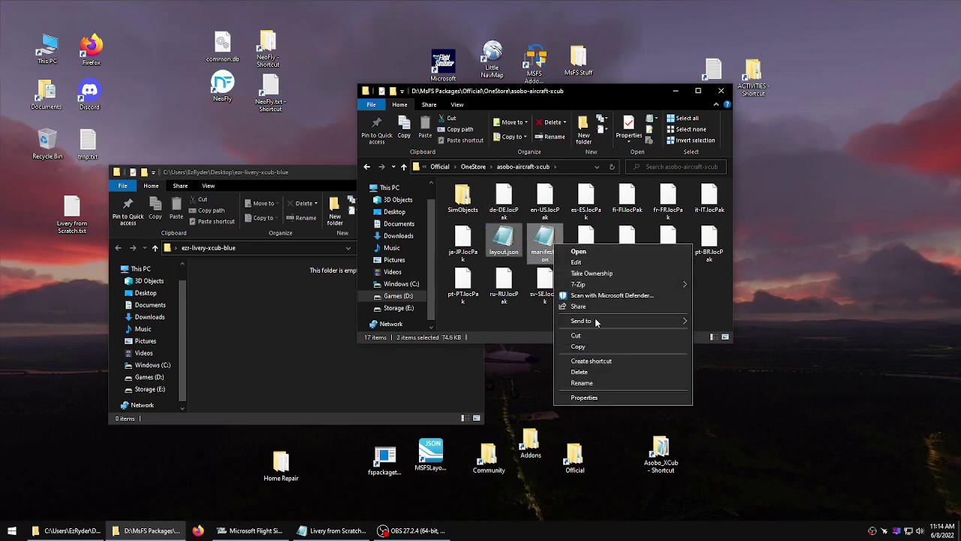
pyautogui.click(594, 344)
pyautogui.click(265, 322)
pyautogui.rightClick(265, 321)
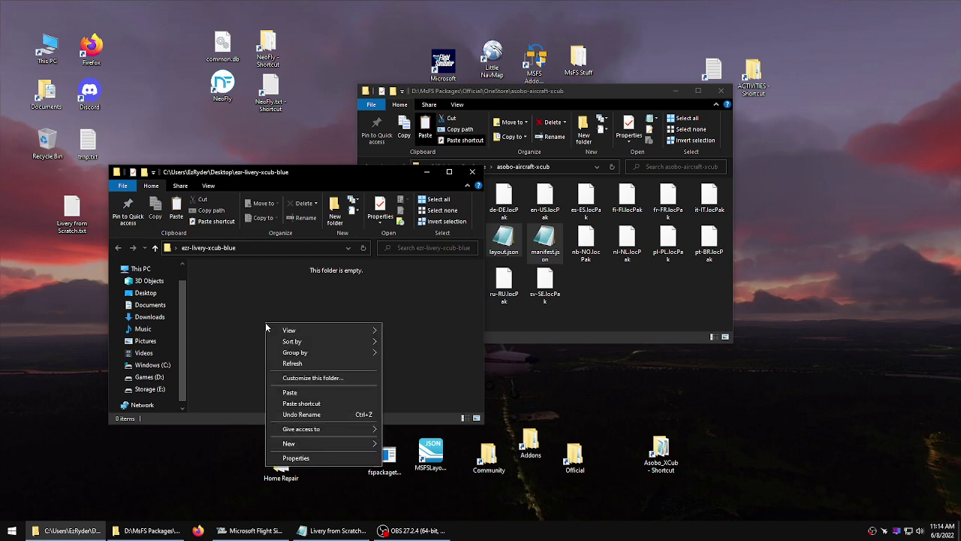
pyautogui.click(292, 393)
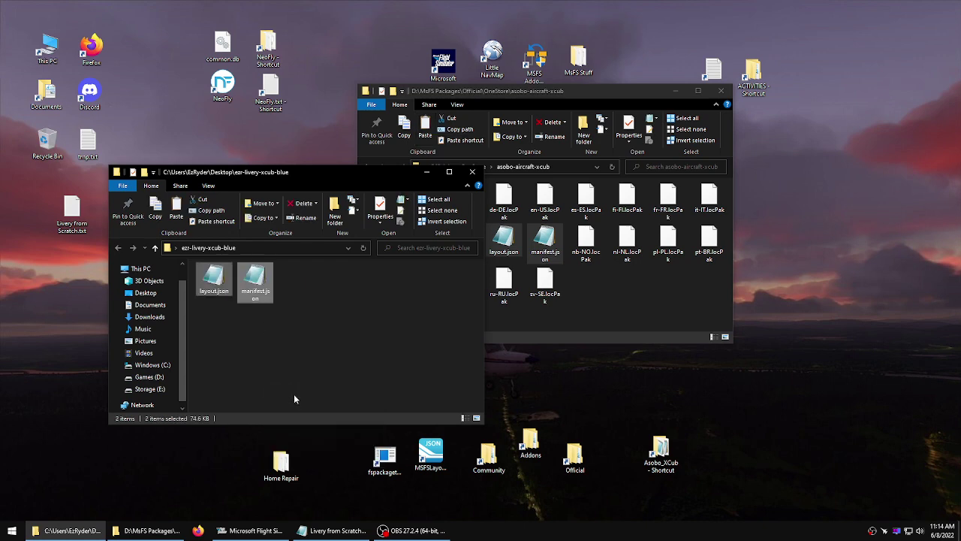
pyautogui.click(294, 395)
# Copy the name text of the official SimObjects folder in asobo-aircraft-xcub, without renaming the folder.
pyautogui.click(628, 310)
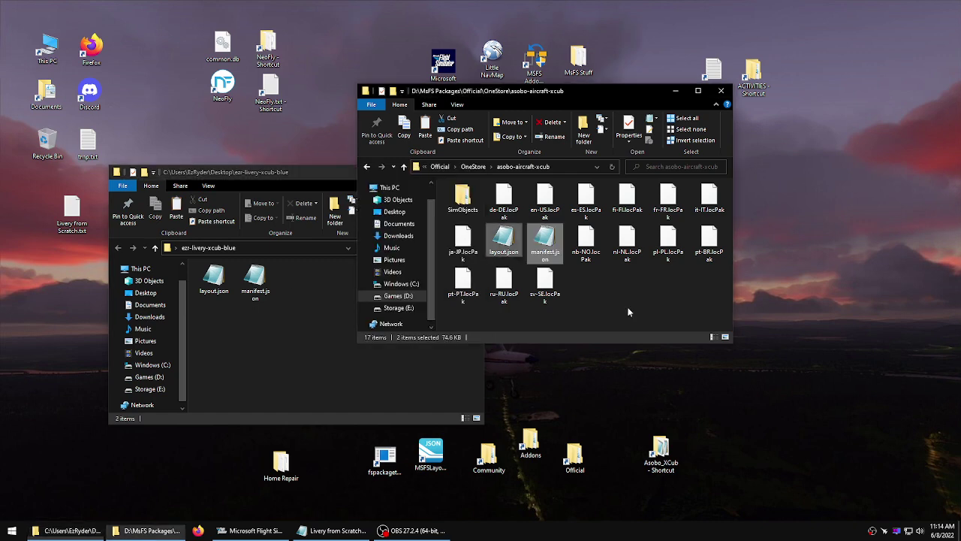
pyautogui.click(465, 211)
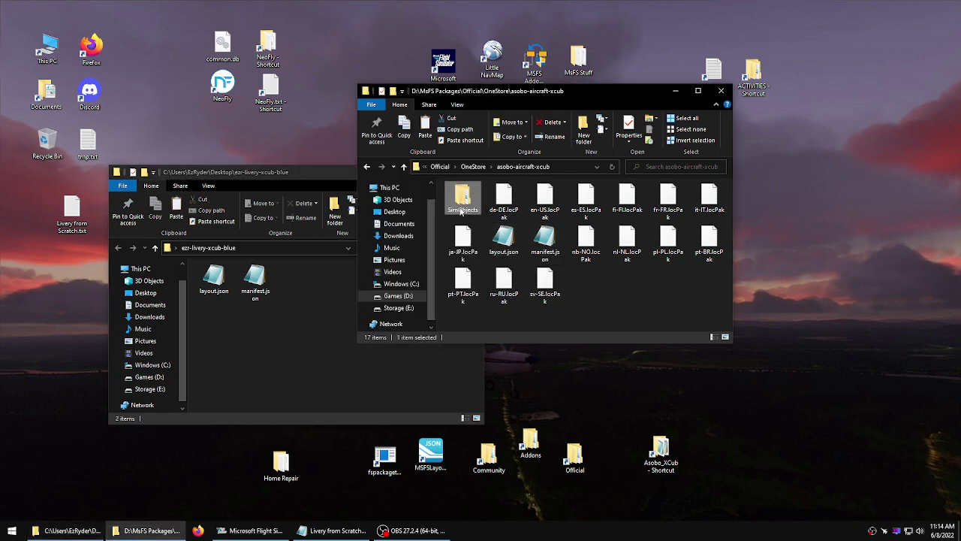
pyautogui.rightClick(461, 212)
pyautogui.press('m')
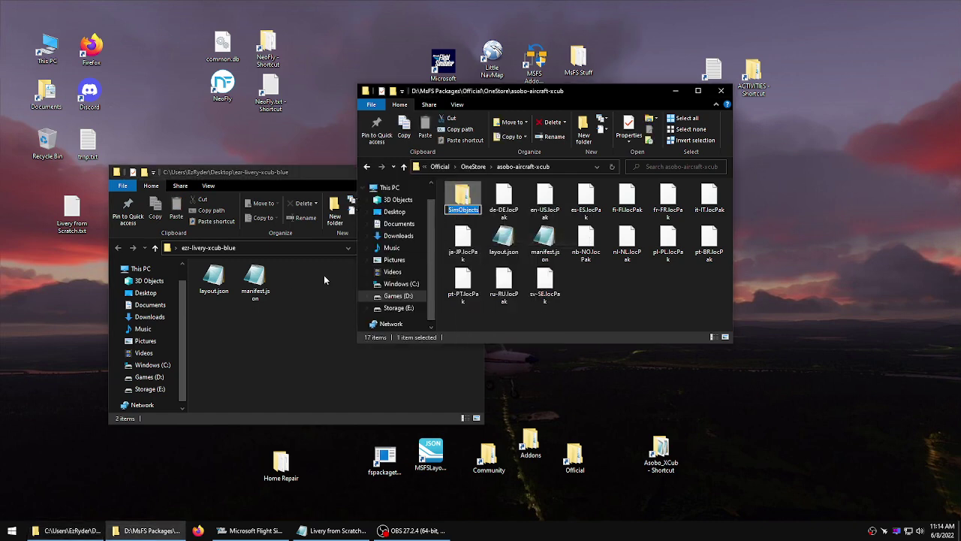
# Create a new folder in ezr-livery-xcub-blue and name it SimObjects using the copied text.
pyautogui.click(324, 279)
pyautogui.rightClick(304, 280)
pyautogui.click(282, 316)
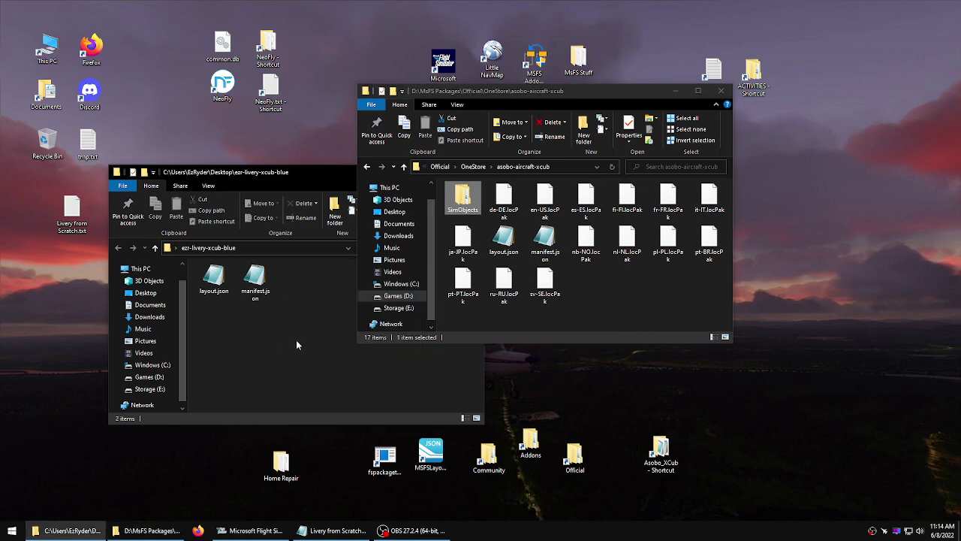
pyautogui.click(304, 338)
pyautogui.rightClick(316, 307)
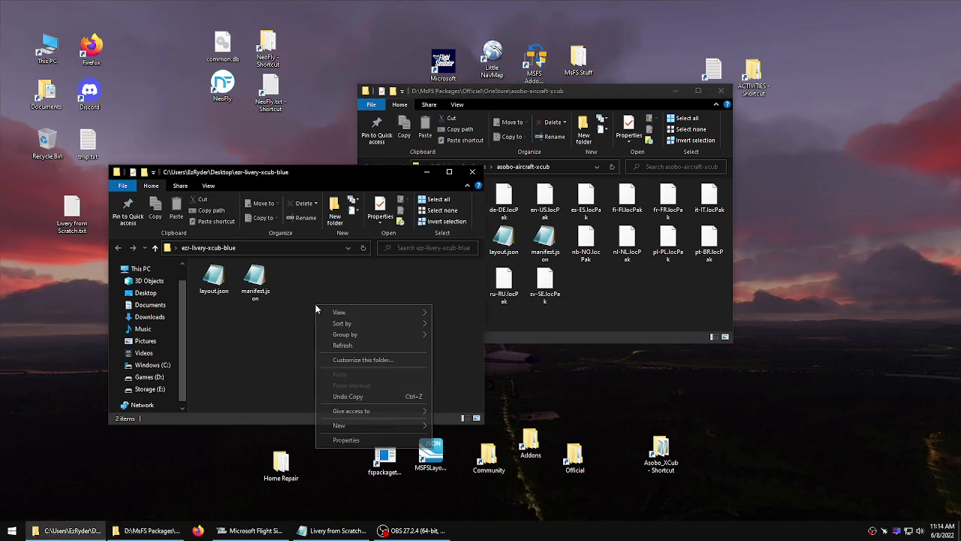
pyautogui.moveTo(353, 425)
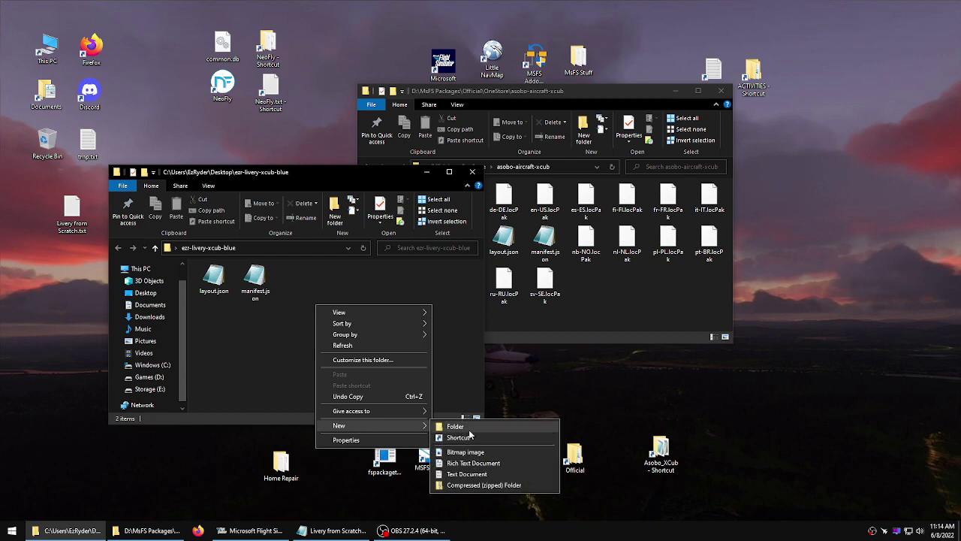
pyautogui.click(462, 426)
pyautogui.rightClick(219, 293)
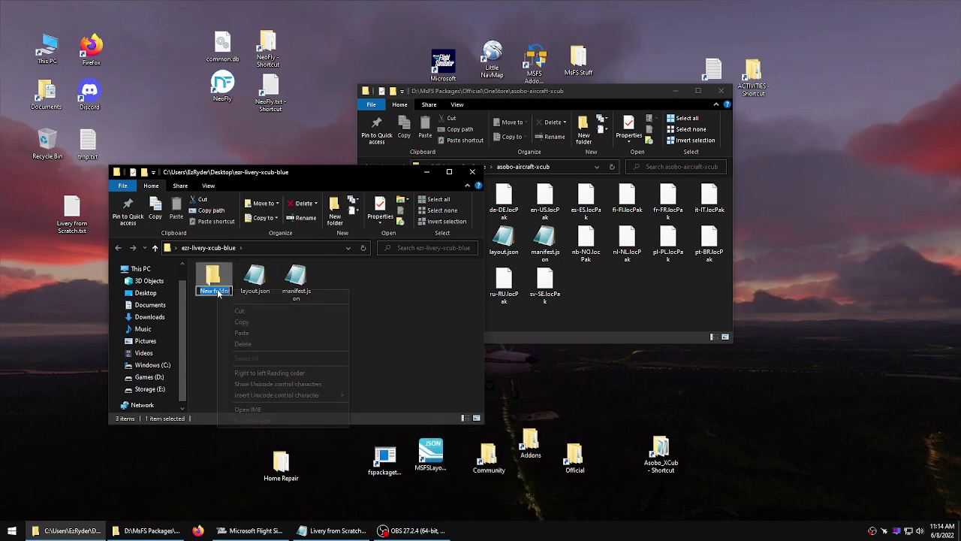
pyautogui.click(243, 332)
pyautogui.click(243, 332)
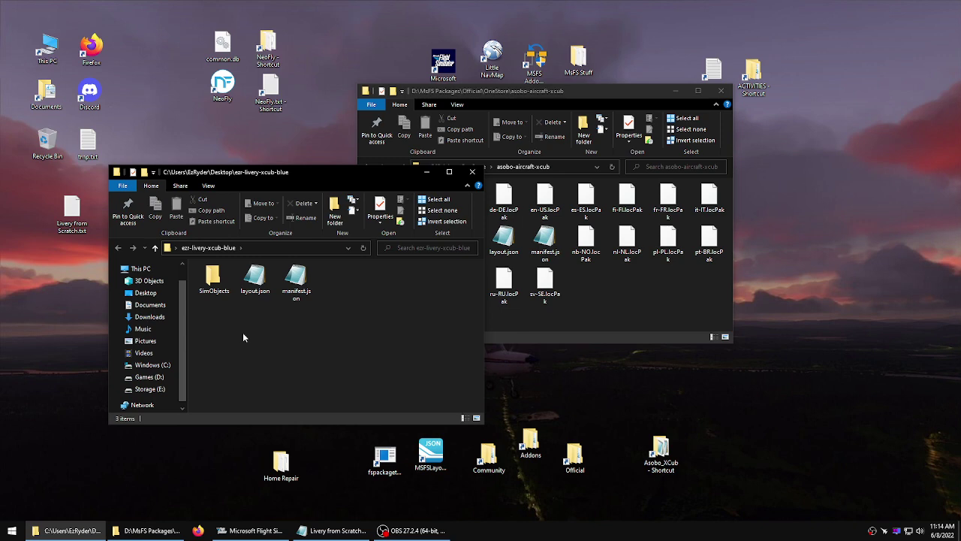
# Open the SimObjects folder in both ezr-livery-xcub-blue and asobo-aircraft-xcub.
pyautogui.click(211, 284)
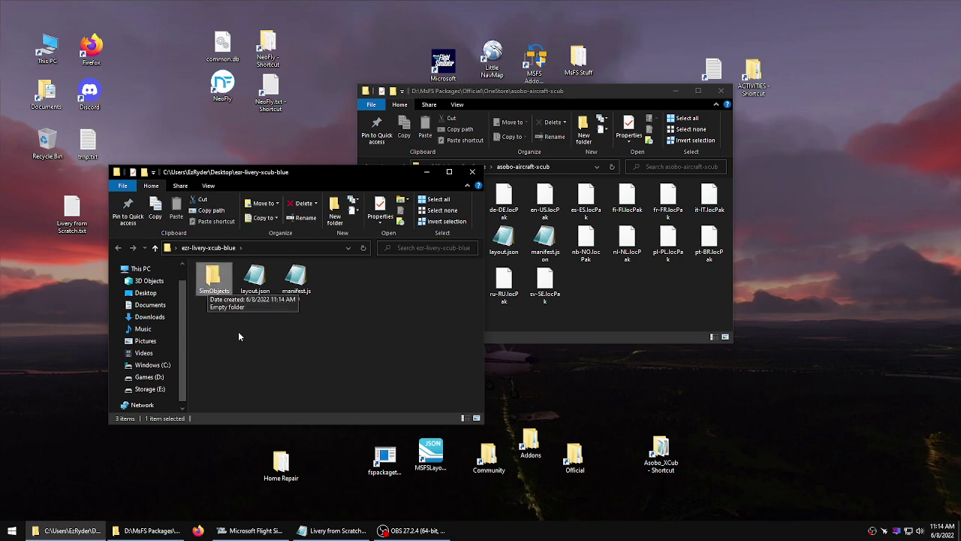
pyautogui.doubleClick(210, 277)
pyautogui.click(584, 265)
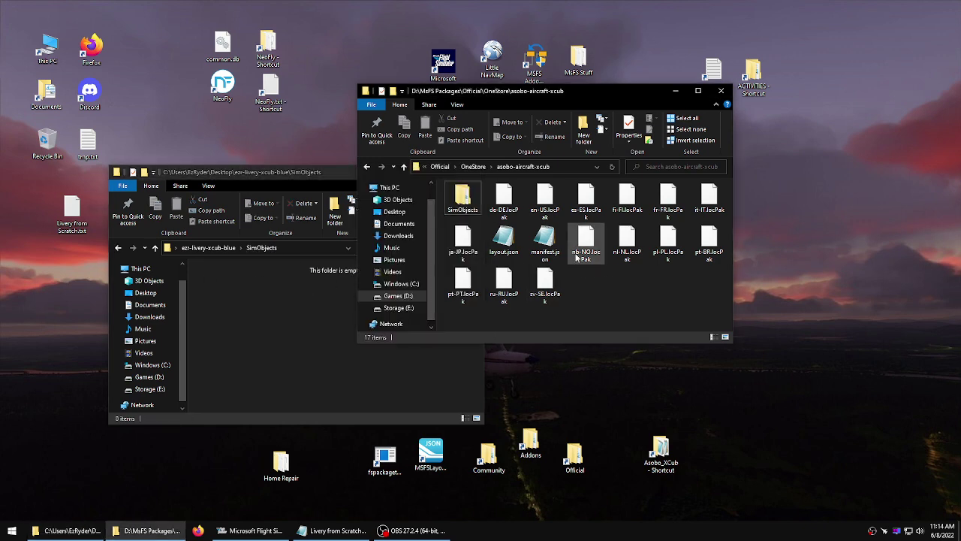
pyautogui.doubleClick(463, 197)
# Create a folder named Airplanes in the livery's SimObjects folder, copying the name from the official Airplanes folder.
pyautogui.click(463, 210)
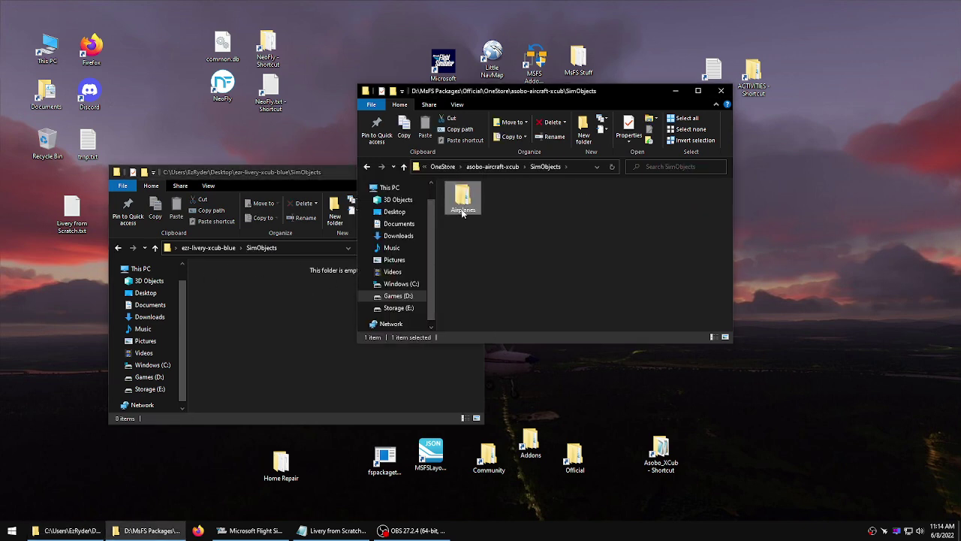
pyautogui.rightClick(463, 212)
pyautogui.click(488, 243)
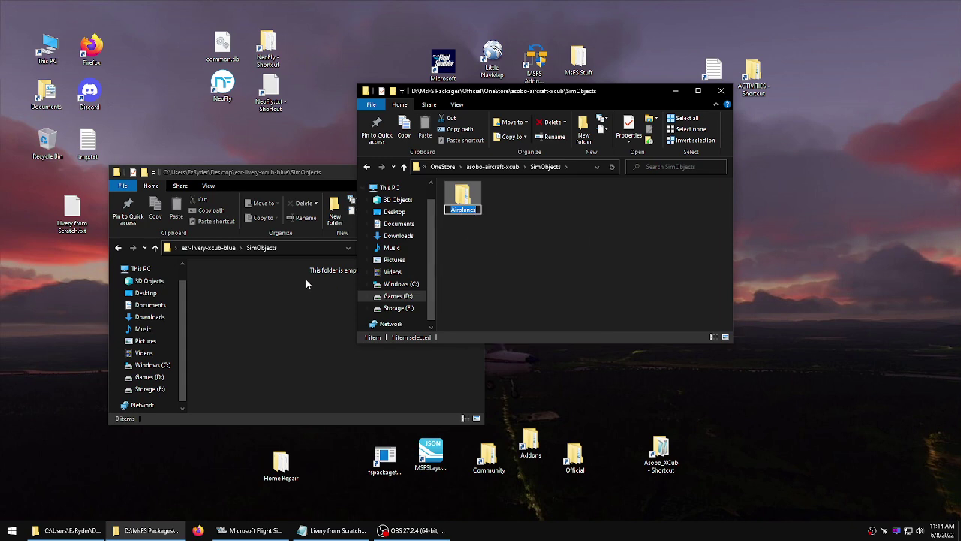
pyautogui.click(306, 284)
pyautogui.rightClick(246, 288)
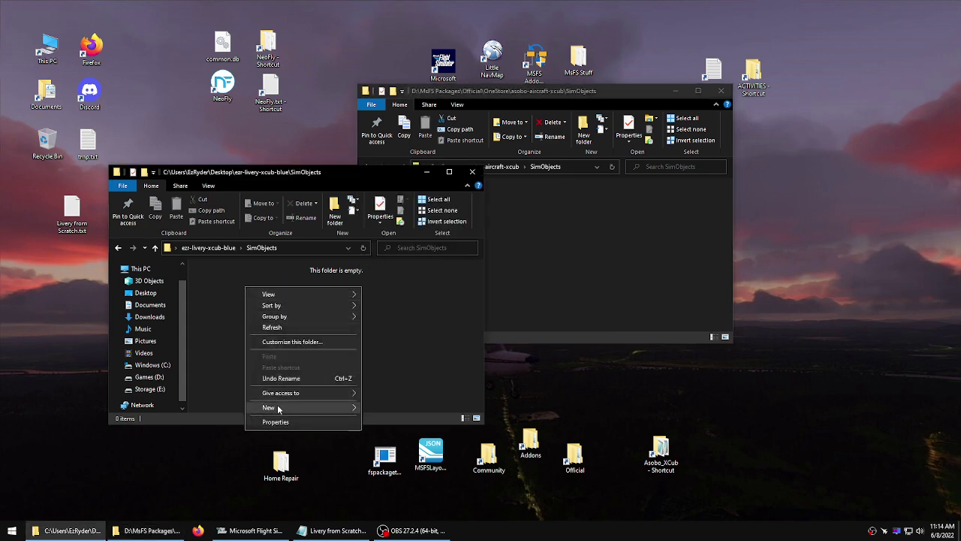
pyautogui.moveTo(277, 407)
pyautogui.click(381, 409)
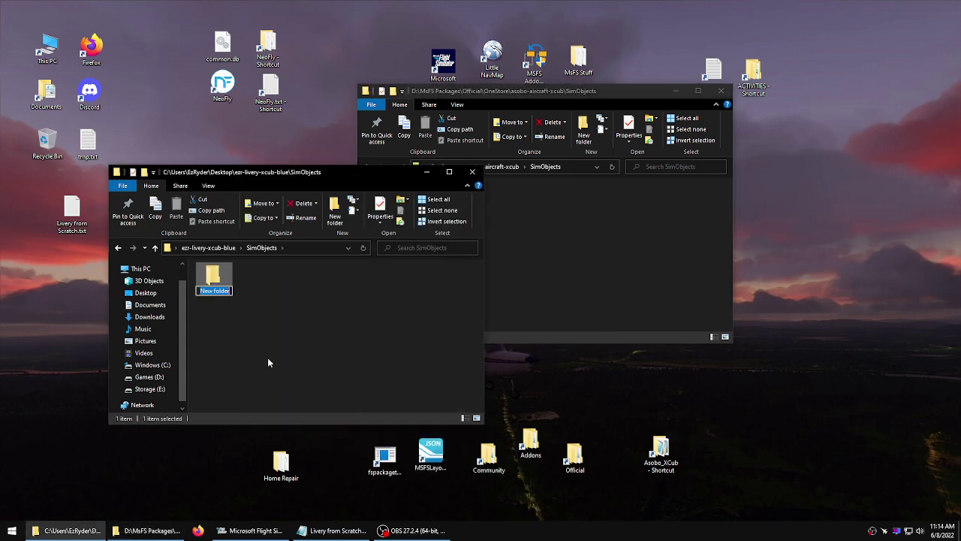
pyautogui.rightClick(214, 290)
pyautogui.click(242, 329)
pyautogui.click(234, 333)
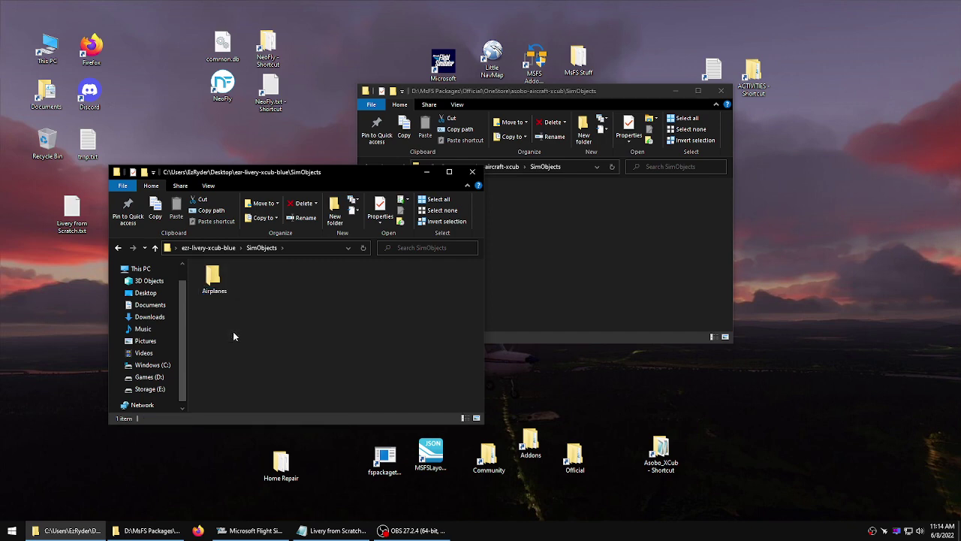
# Open the Airplanes folder in both the livery package and the official XCub package.
pyautogui.doubleClick(214, 278)
pyautogui.click(530, 265)
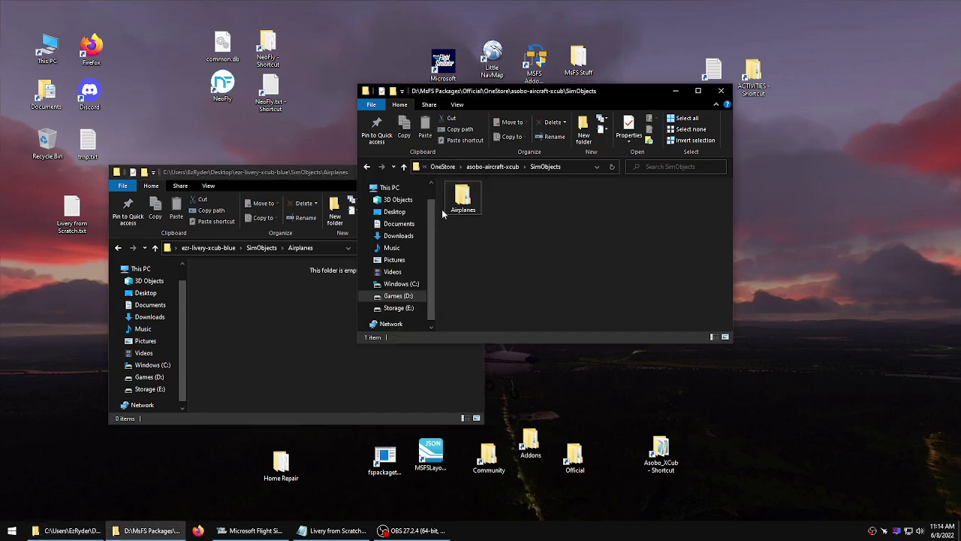
pyautogui.doubleClick(464, 205)
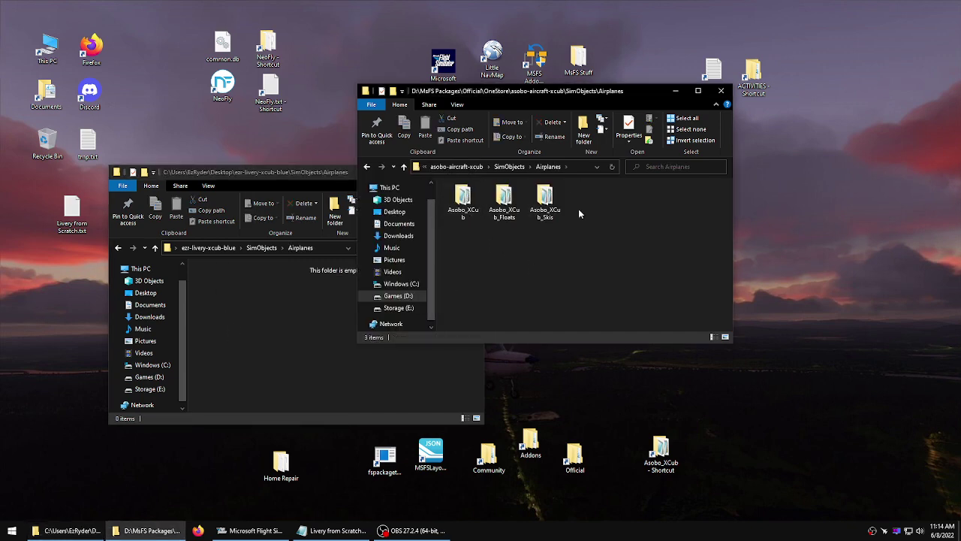
# Create a folder named Asobo_XCub_Blue in the livery's Airplanes folder, basing the name on the official Asobo_XCub folder.
pyautogui.click(465, 215)
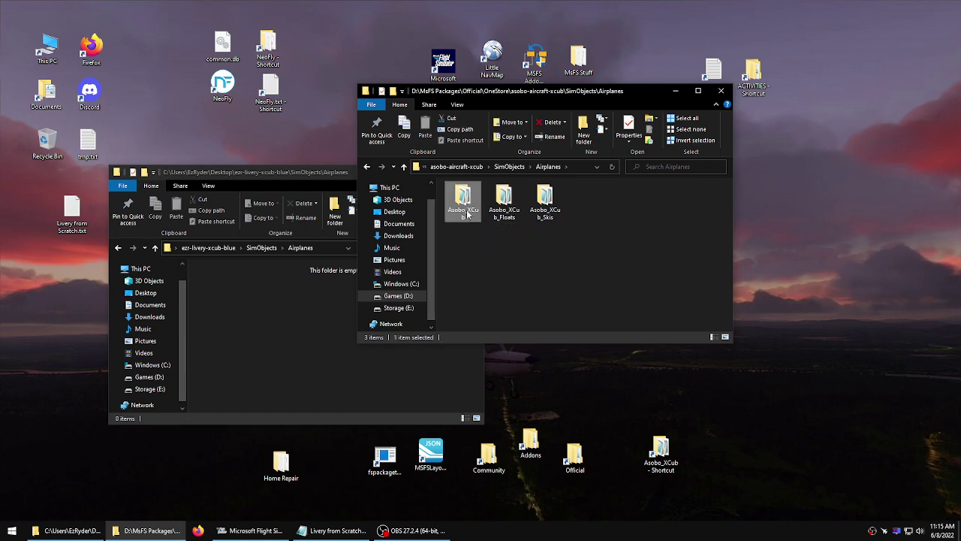
pyautogui.click(467, 213)
pyautogui.rightClick(467, 212)
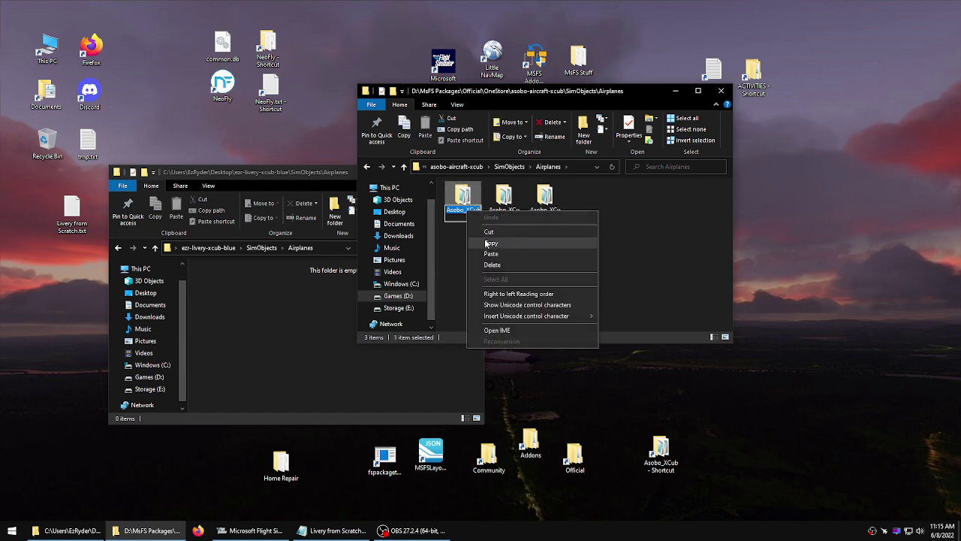
pyautogui.click(488, 243)
pyautogui.click(255, 286)
pyautogui.rightClick(252, 286)
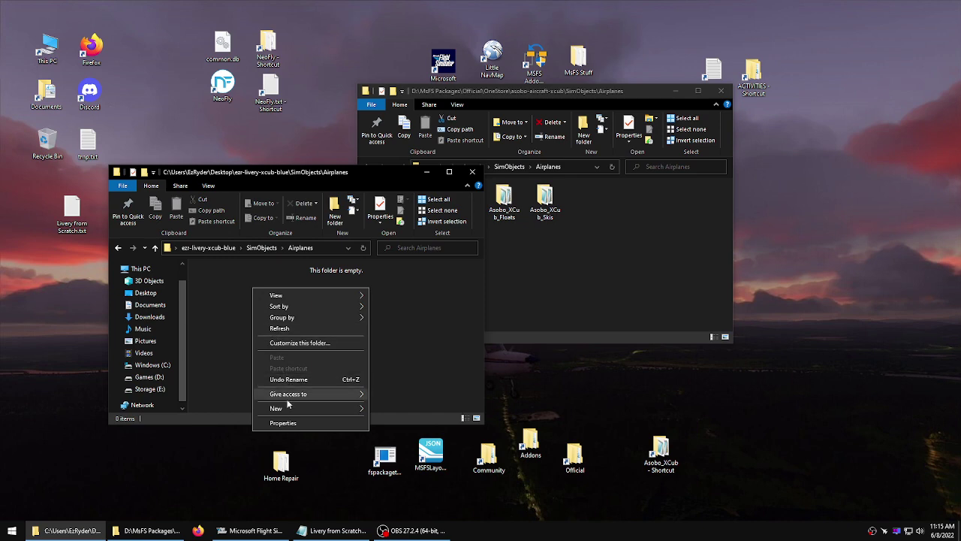
pyautogui.moveTo(286, 407)
pyautogui.click(410, 411)
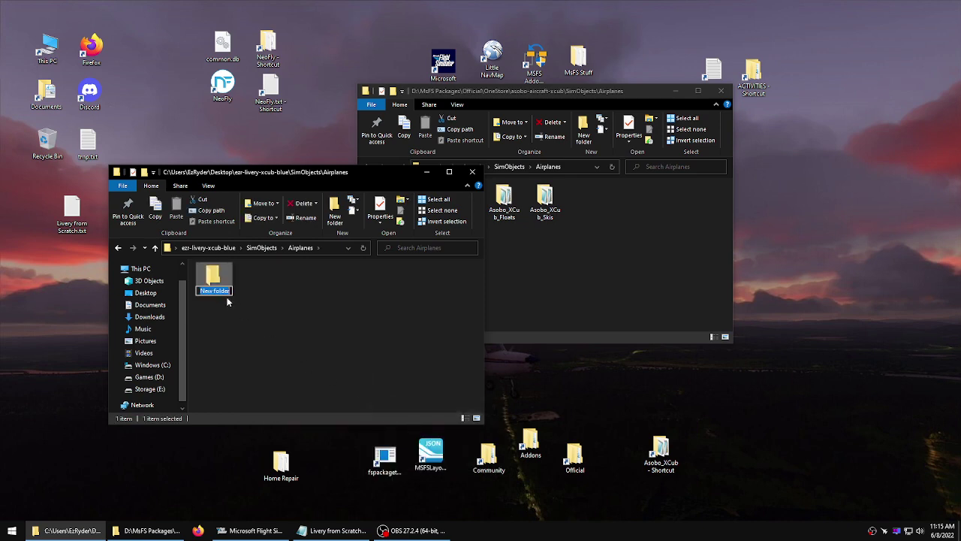
pyautogui.rightClick(222, 292)
pyautogui.click(244, 329)
pyautogui.write('_Blue')
pyautogui.click(295, 291)
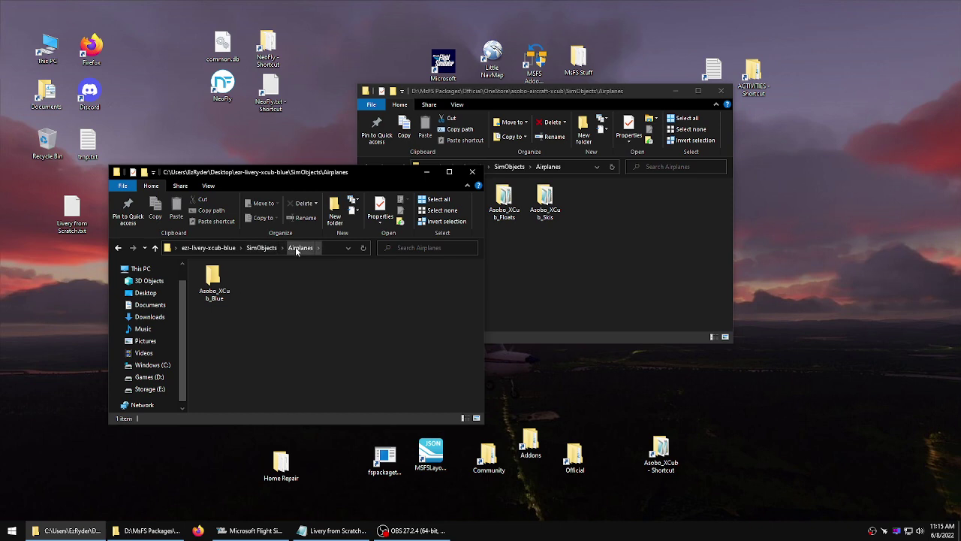
# Compare the livery's Asobo_XCub_Blue folder with the aircraft folders in the official Airplanes folder.
pyautogui.click(568, 258)
pyautogui.moveTo(568, 258); pyautogui.dragTo(435, 208)
pyautogui.click(232, 283)
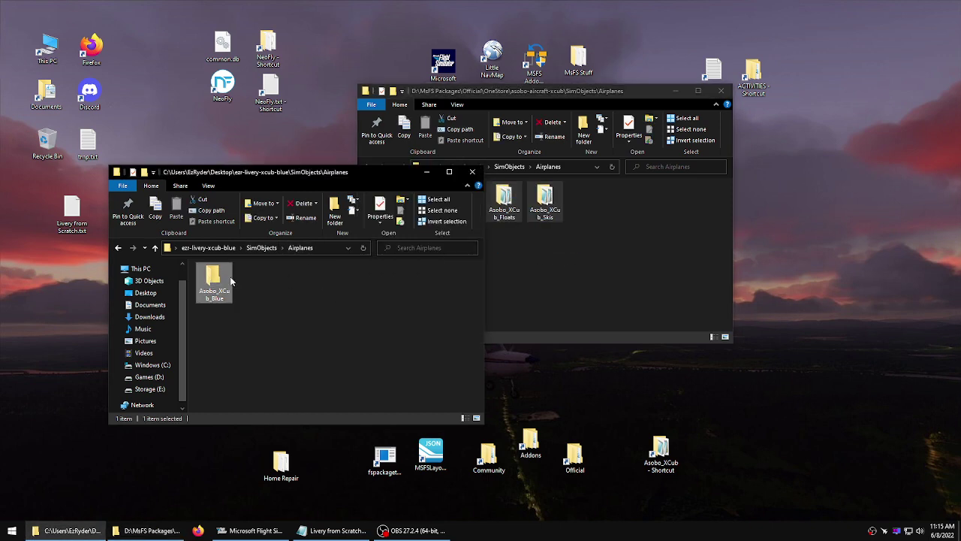
pyautogui.click(588, 253)
pyautogui.moveTo(588, 242); pyautogui.dragTo(441, 183)
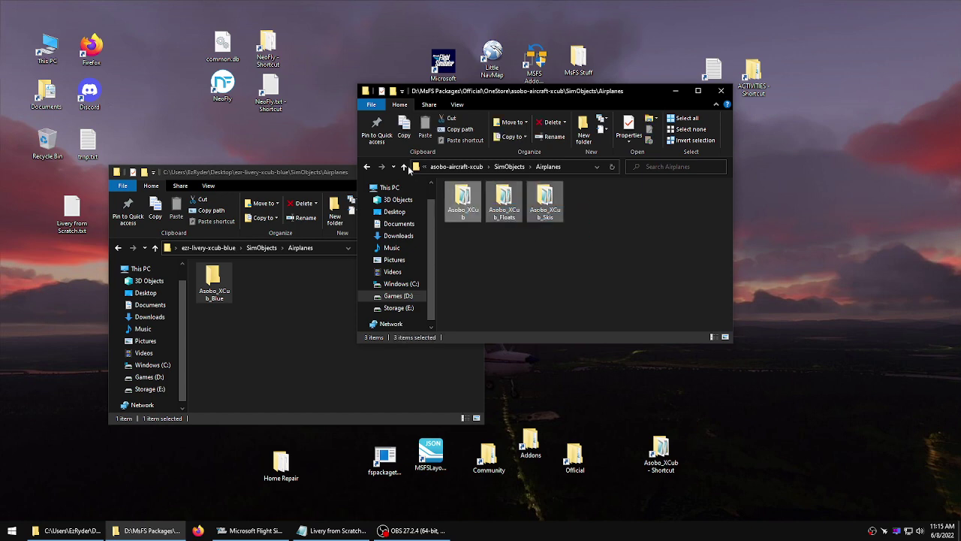
# Retrace the official path from OneStore through asobo-aircraft-xcub and SimObjects to Airplanes, and review its aircraft folders against the livery's structure.
pyautogui.click(403, 167)
pyautogui.click(403, 167)
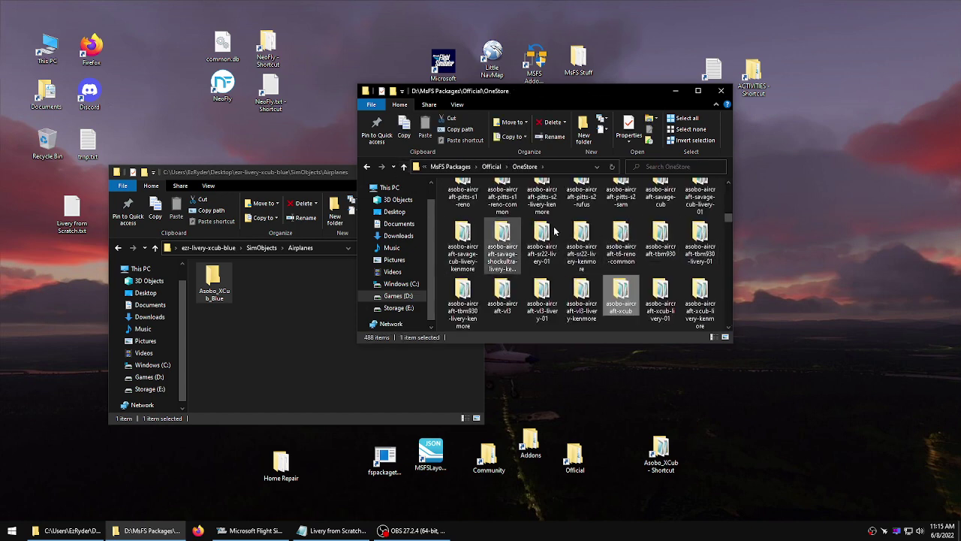
pyautogui.doubleClick(620, 304)
pyautogui.doubleClick(462, 199)
pyautogui.doubleClick(461, 203)
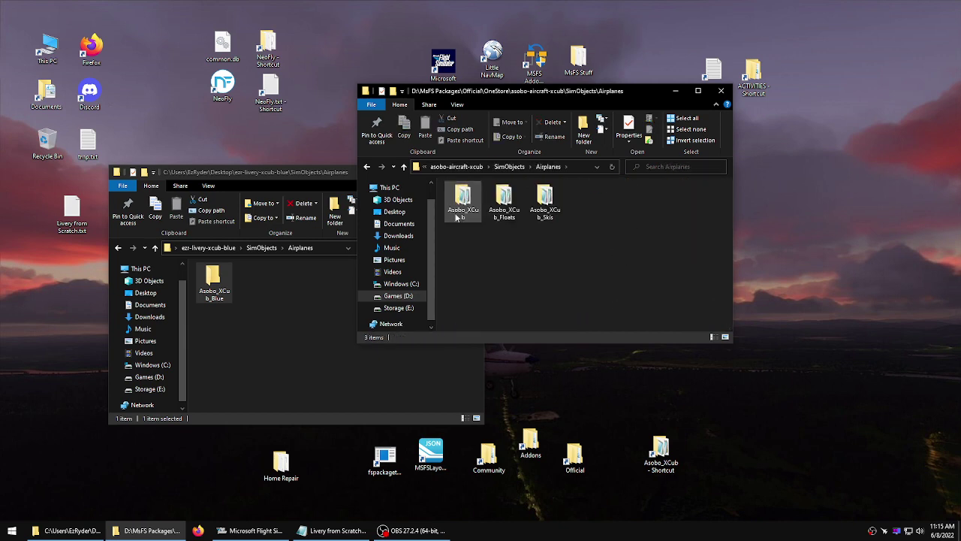
pyautogui.moveTo(622, 266); pyautogui.dragTo(648, 256)
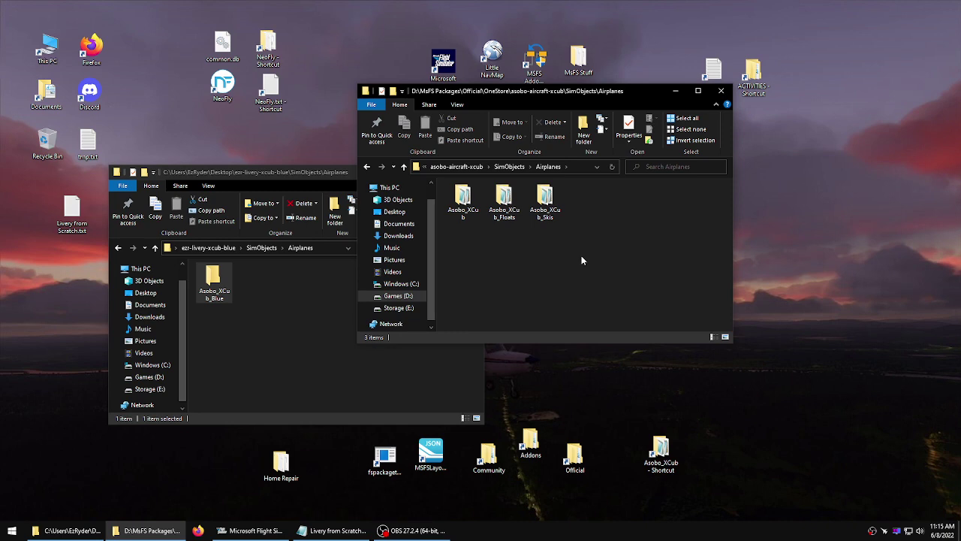
pyautogui.moveTo(561, 230); pyautogui.dragTo(446, 182)
pyautogui.click(309, 279)
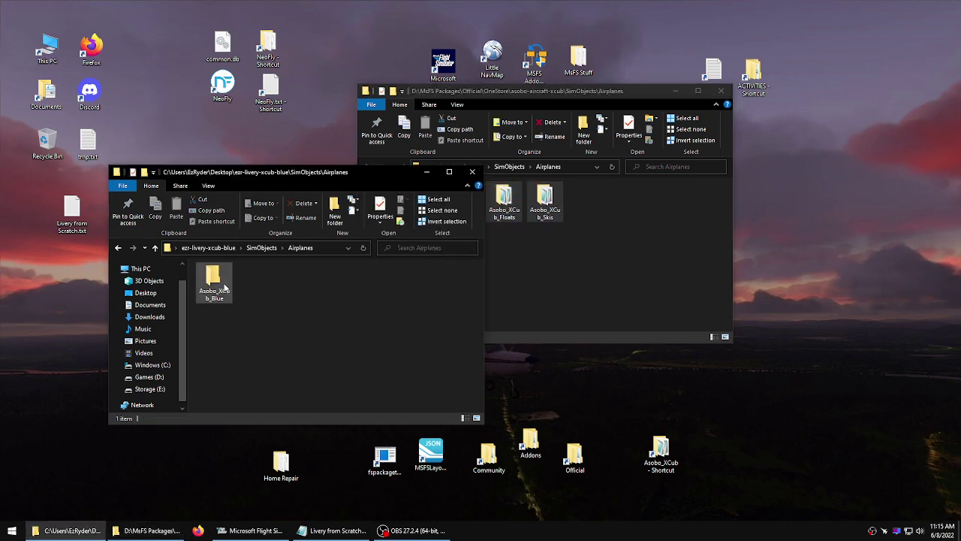
pyautogui.click(585, 241)
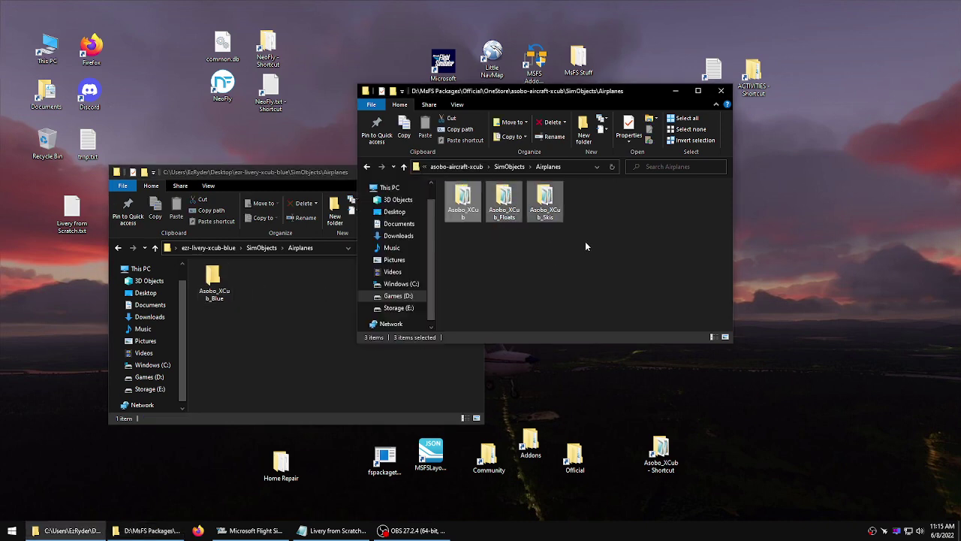
# Rename the livery's Asobo_XCub_Blue folder to Asobo_XCub_ezrBlue.
pyautogui.click(246, 312)
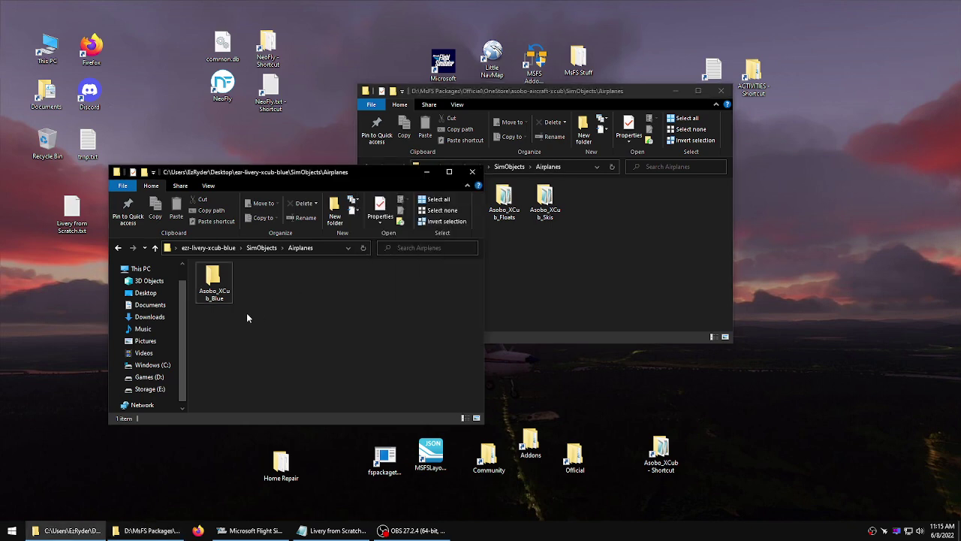
pyautogui.click(215, 300)
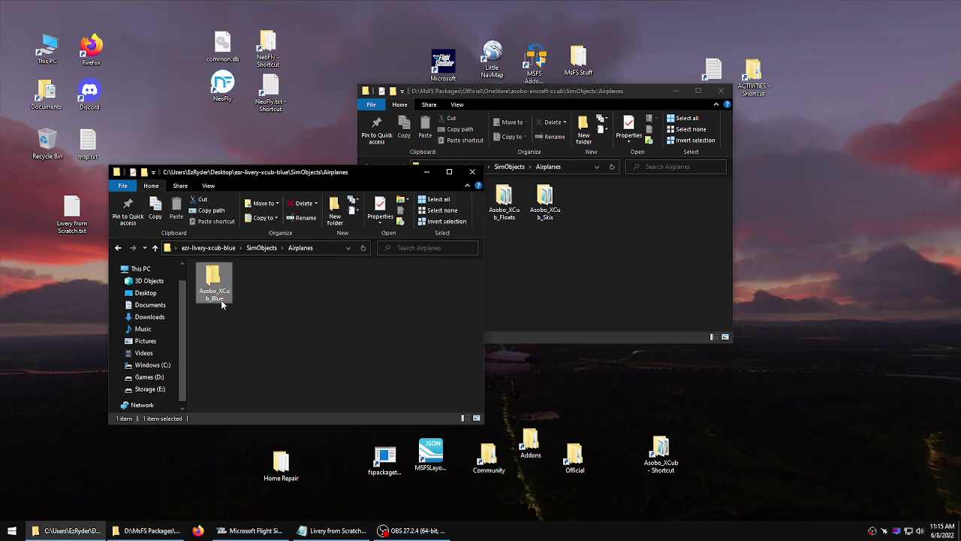
pyautogui.click(223, 299)
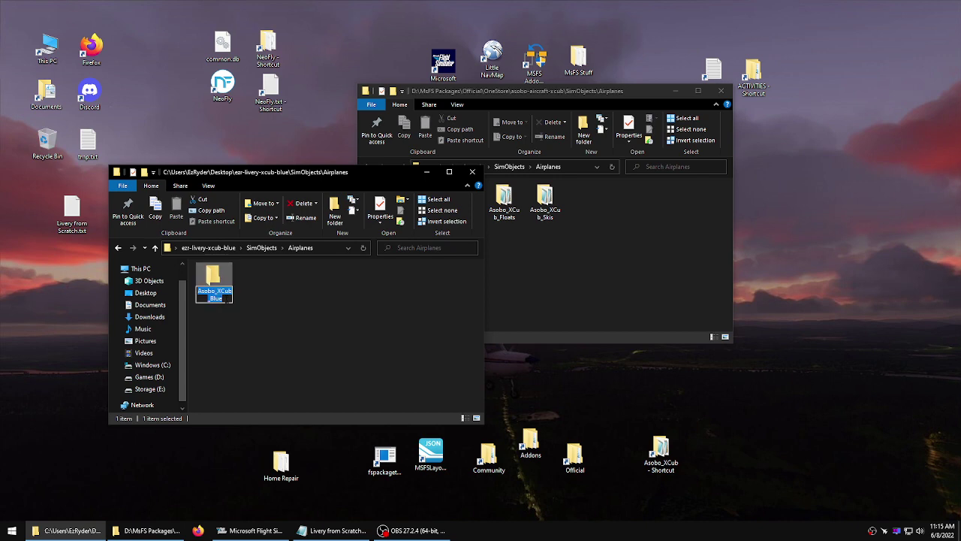
pyautogui.doubleClick(215, 298)
pyautogui.write('czrBlue')
pyautogui.click(274, 298)
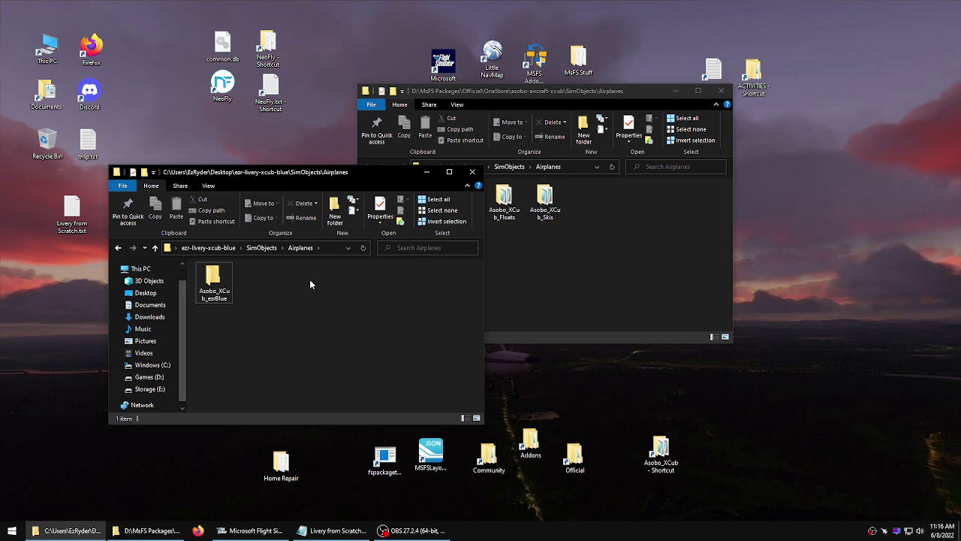
# Open the official Asobo_XCub folder and copy the name of its TEXTURE folder.
pyautogui.click(610, 246)
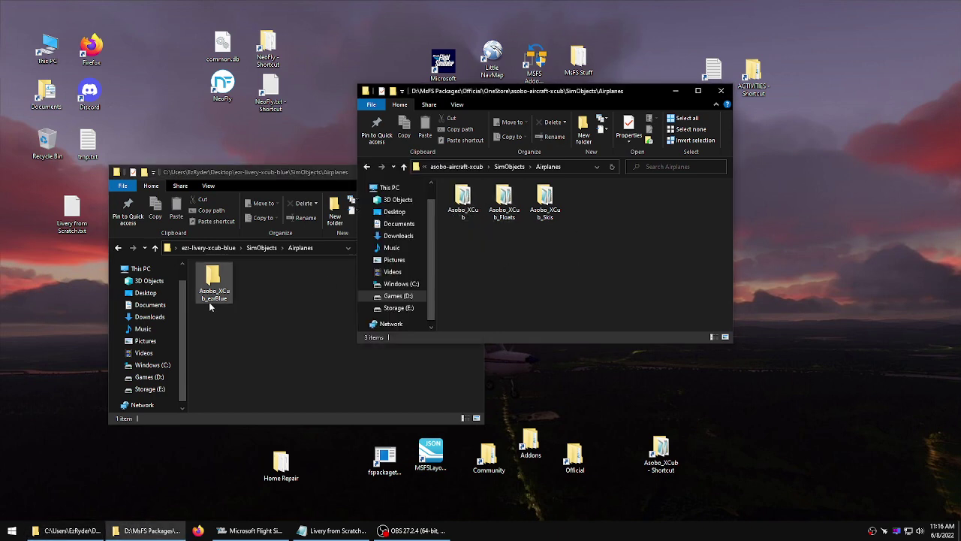
pyautogui.click(268, 296)
pyautogui.click(557, 276)
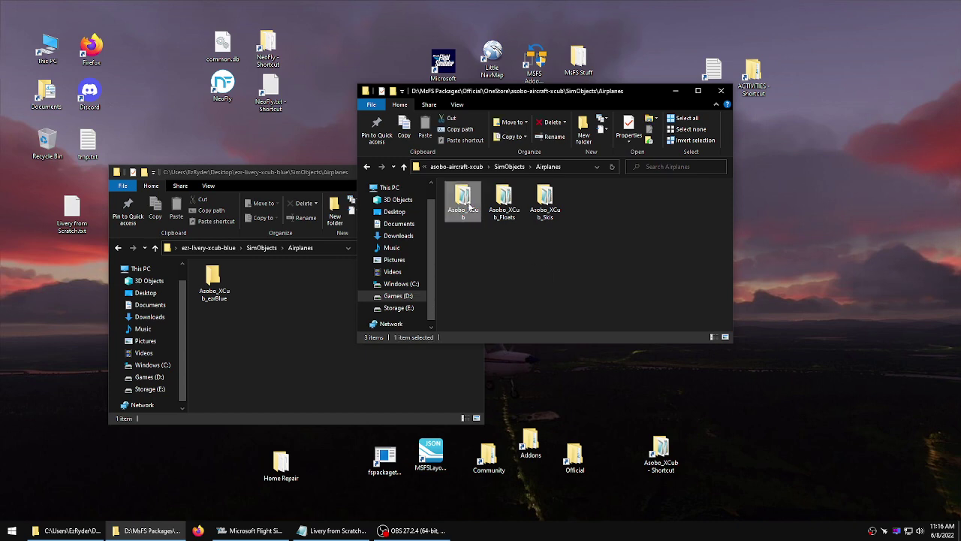
pyautogui.doubleClick(465, 202)
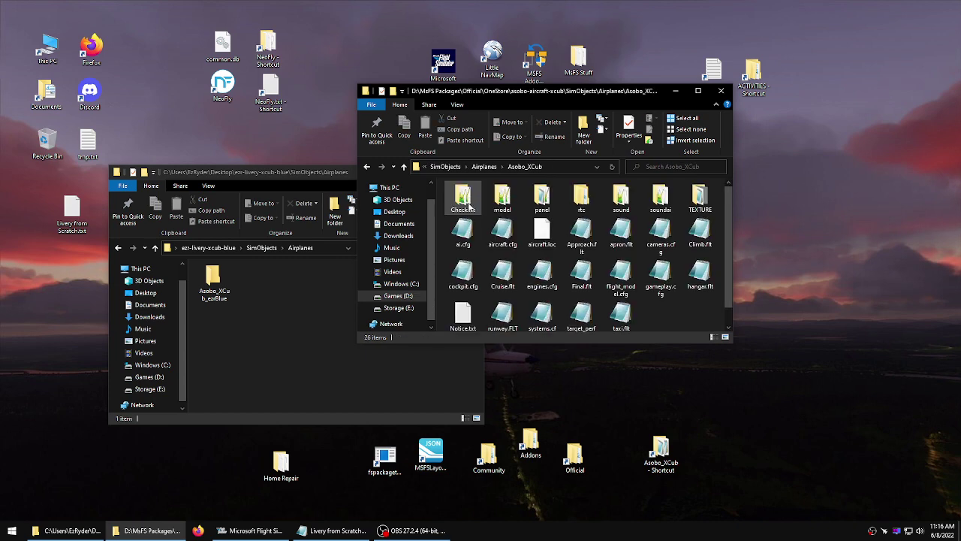
pyautogui.click(699, 210)
pyautogui.click(701, 213)
pyautogui.rightClick(700, 210)
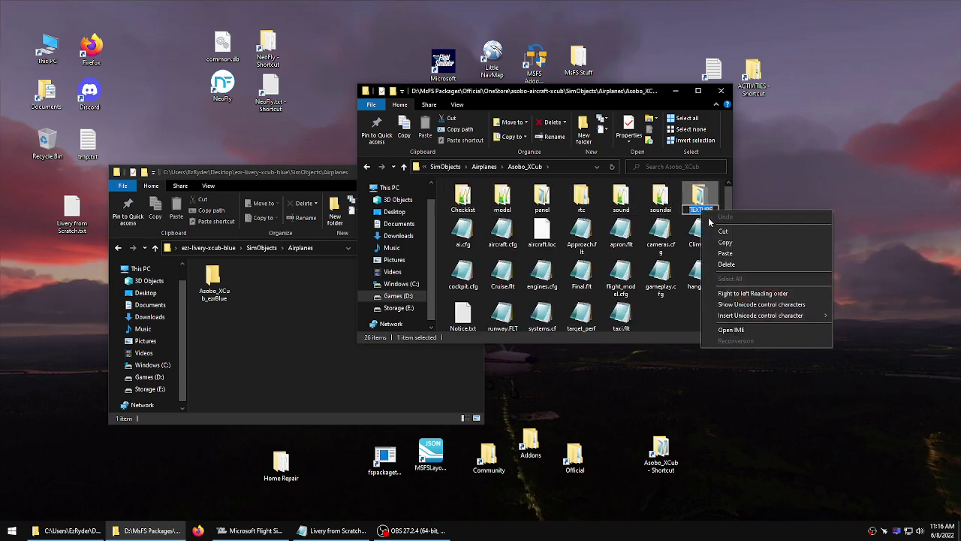
pyautogui.click(724, 244)
pyautogui.click(298, 330)
# Create a folder in the livery's Asobo_XCub_ezrBlue folder and name it TEXTURE using the copied name.
pyautogui.doubleClick(222, 282)
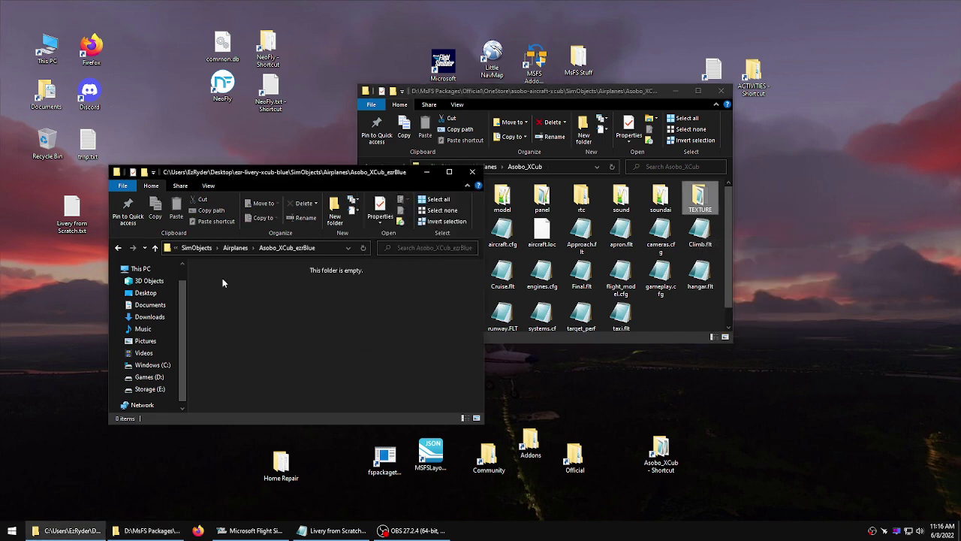
pyautogui.rightClick(232, 284)
pyautogui.moveTo(308, 401)
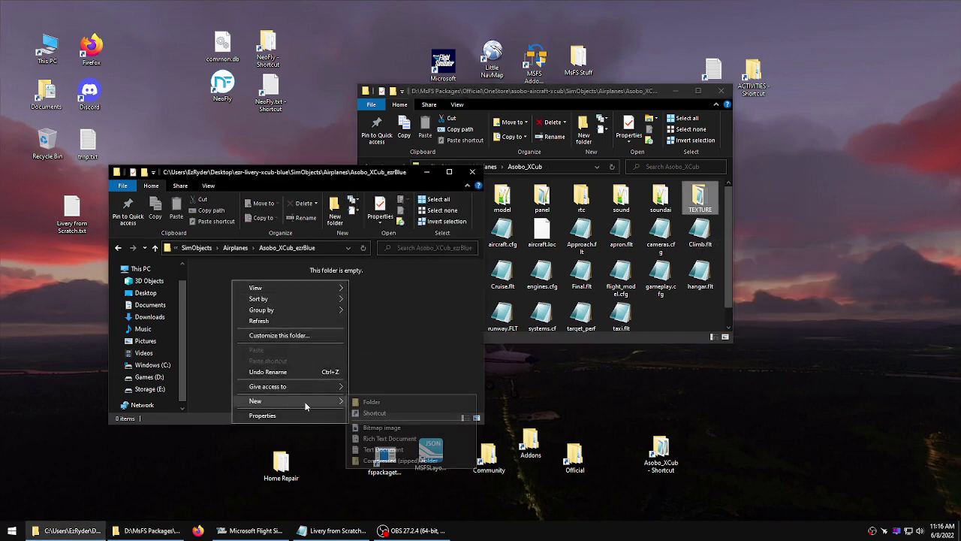
pyautogui.click(370, 403)
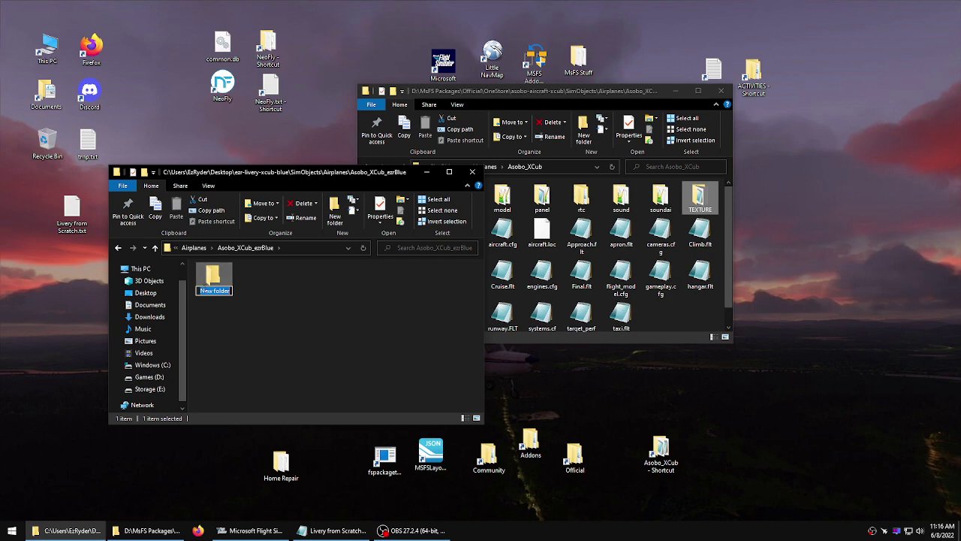
pyautogui.rightClick(208, 298)
pyautogui.click(228, 331)
pyautogui.press('Return')
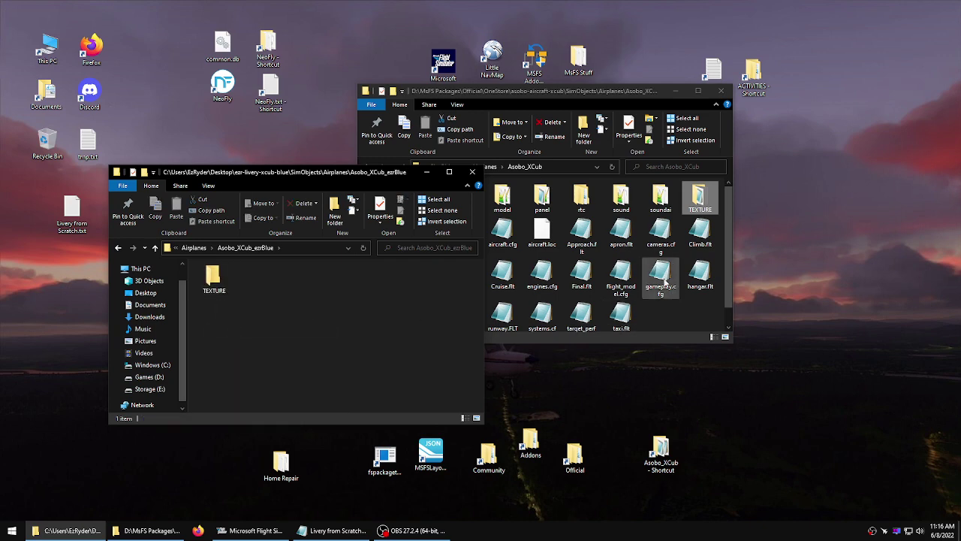
# Copy aircraft.cfg from the official Asobo_XCub folder into the livery's Asobo_XCub_ezrBlue folder.
pyautogui.click(503, 233)
pyautogui.rightClick(503, 233)
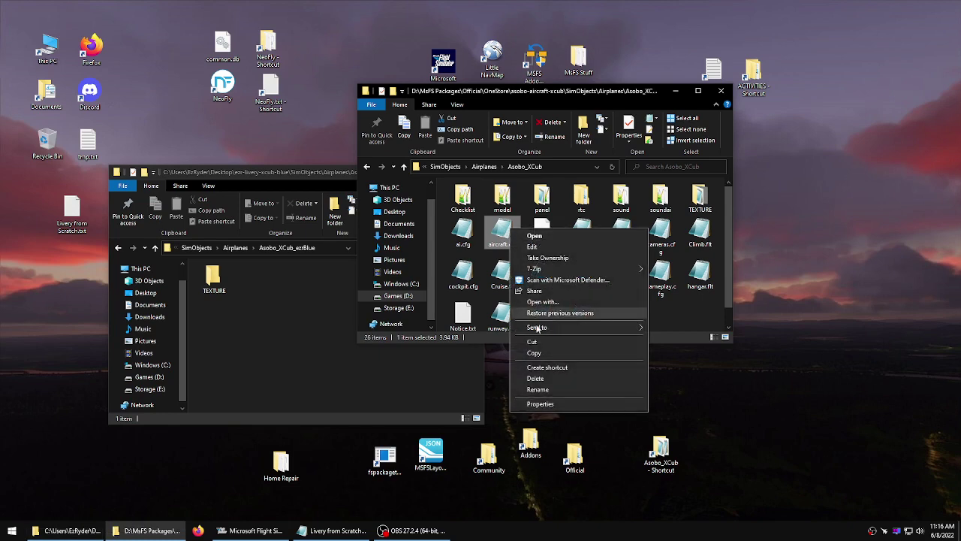
pyautogui.click(533, 354)
pyautogui.click(301, 306)
pyautogui.rightClick(300, 306)
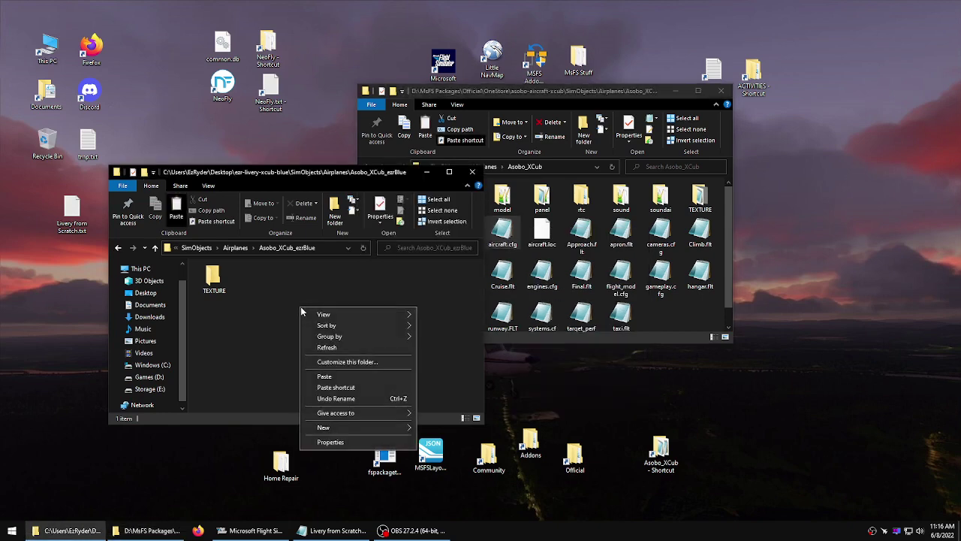
pyautogui.click(331, 375)
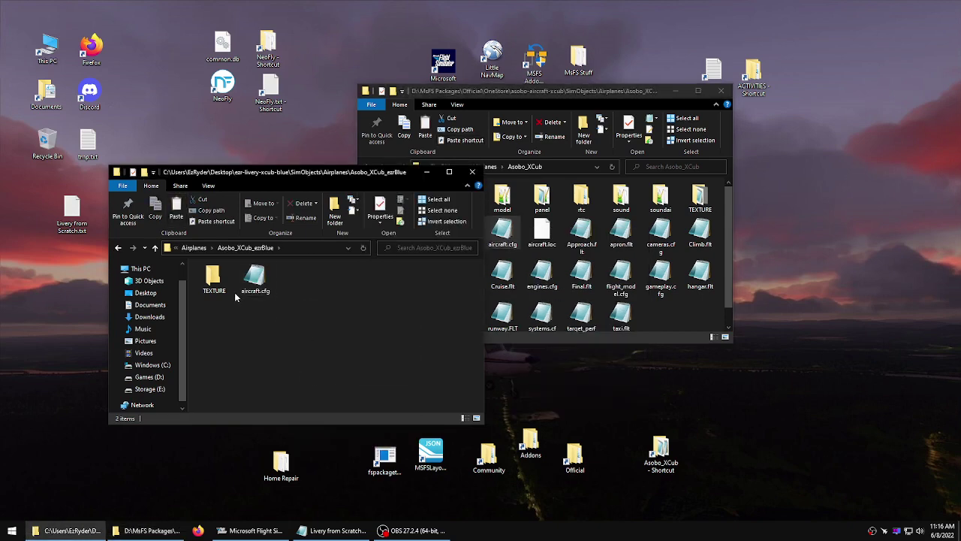
# Copy texture.CFG and thumbnail.JPG from the official TEXTURE folder into the livery's TEXTURE folder.
pyautogui.doubleClick(213, 278)
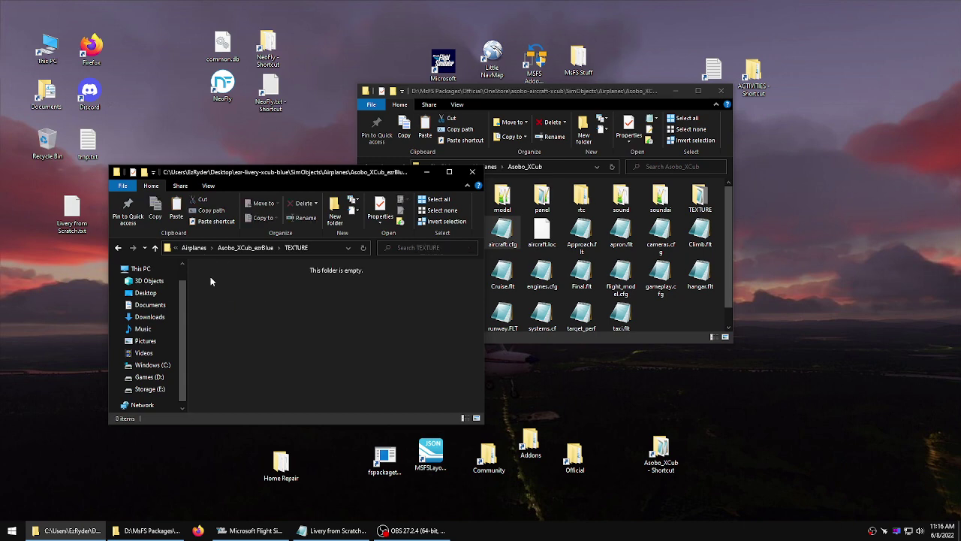
pyautogui.doubleClick(699, 197)
pyautogui.moveTo(730, 195); pyautogui.dragTo(645, 236)
pyautogui.rightClick(651, 255)
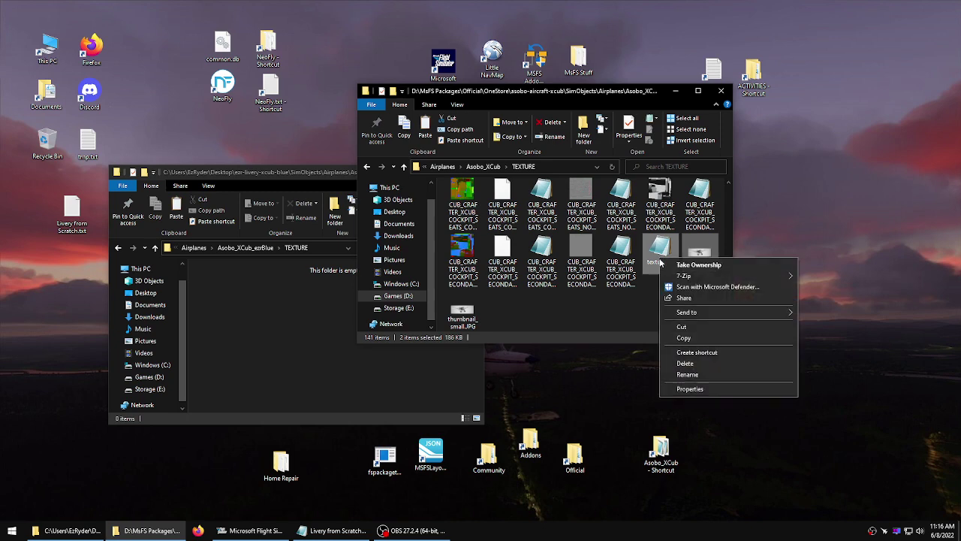
pyautogui.click(680, 338)
pyautogui.rightClick(299, 344)
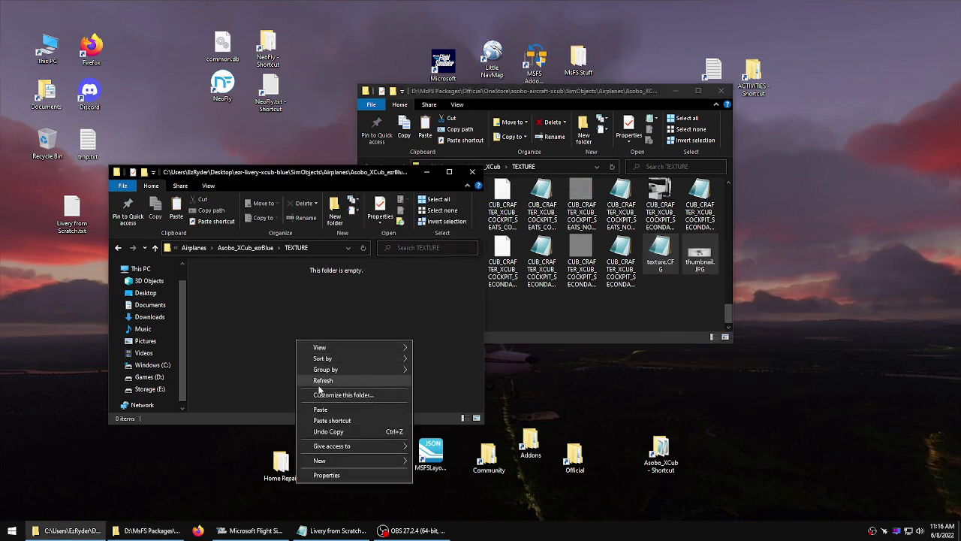
pyautogui.click(322, 410)
# Copy thumbnail_small.JPG from the official TEXTURE folder into the livery's TEXTURE folder.
pyautogui.click(543, 339)
pyautogui.click(463, 312)
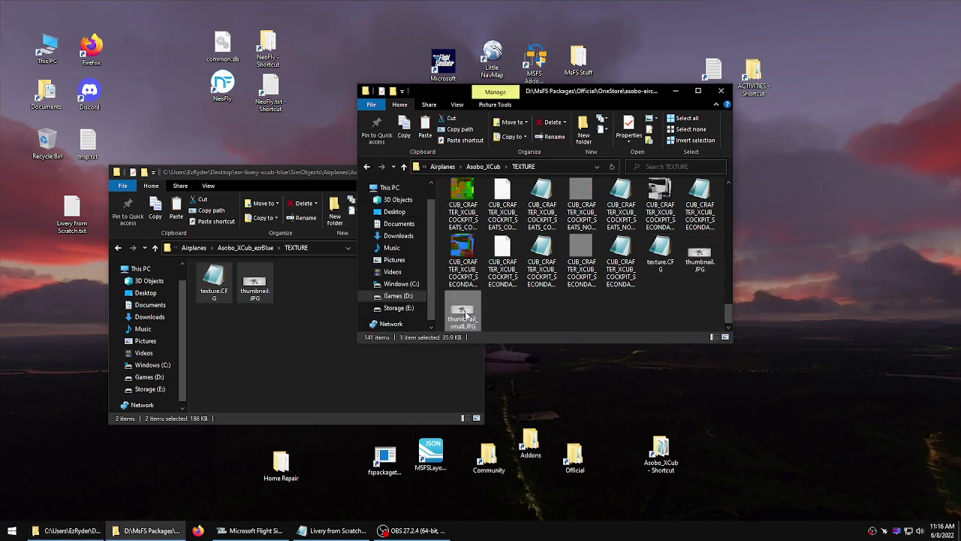
pyautogui.rightClick(463, 314)
pyautogui.click(490, 253)
pyautogui.click(298, 343)
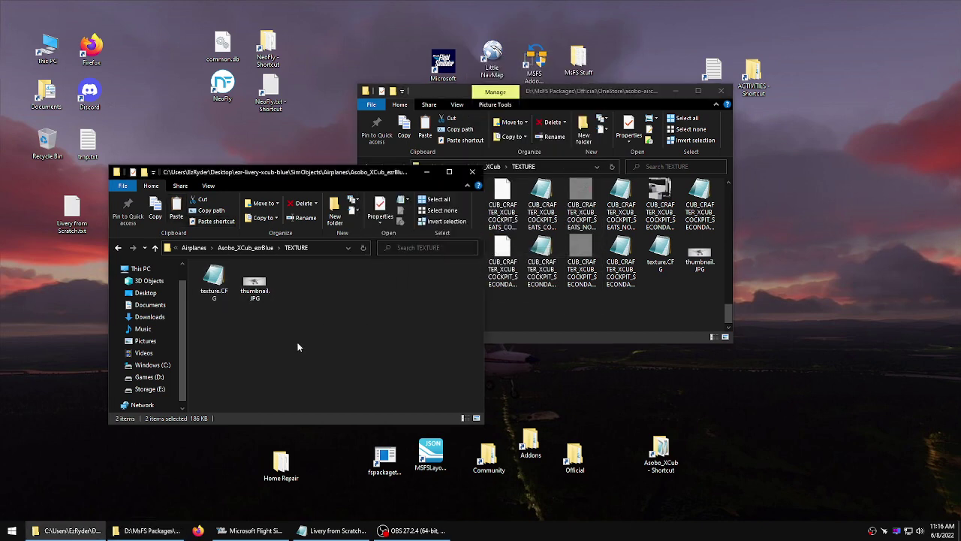
pyautogui.rightClick(302, 329)
pyautogui.click(330, 398)
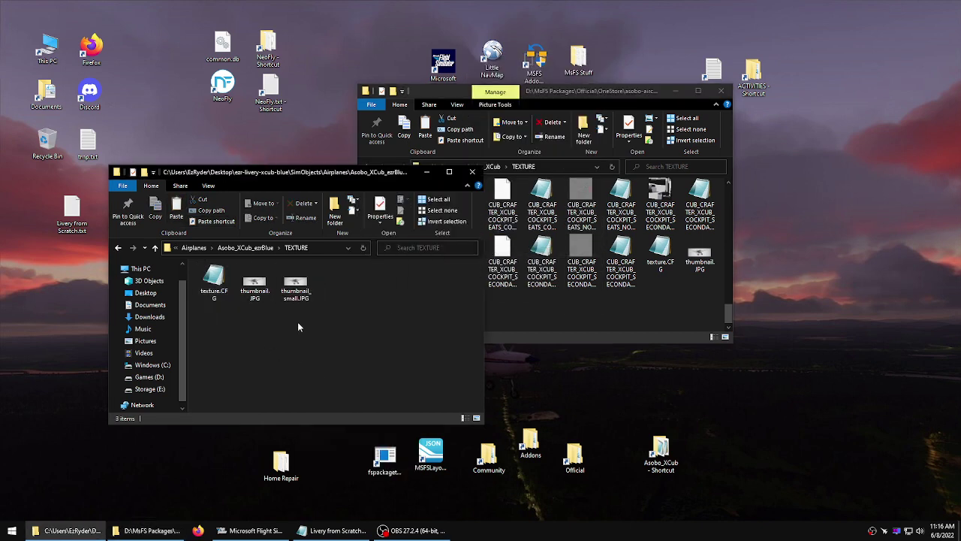
# Check the copied thumbnails in the livery's TEXTURE folder and return to the Asobo_XCub_ezrBlue folder.
pyautogui.moveTo(323, 339); pyautogui.dragTo(264, 292)
pyautogui.click(262, 336)
pyautogui.click(156, 248)
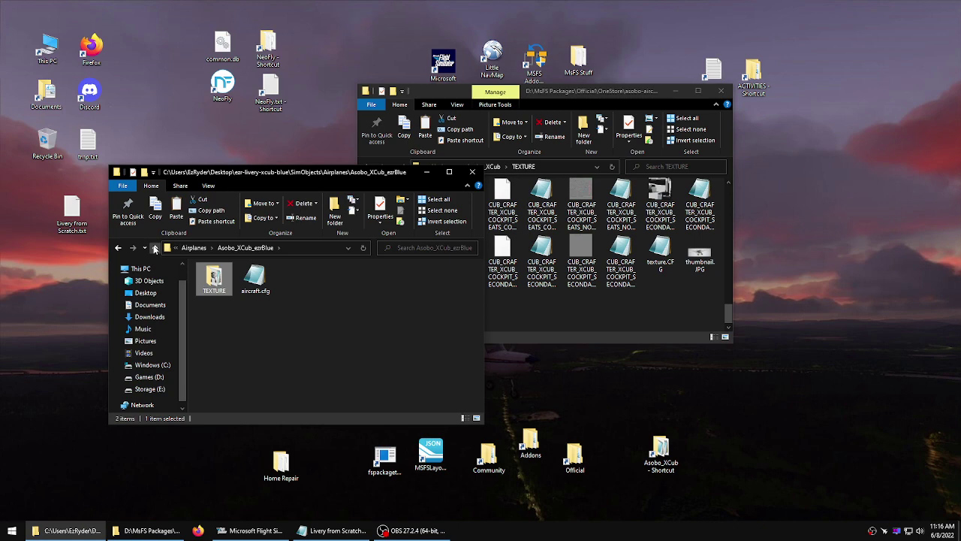
pyautogui.click(336, 277)
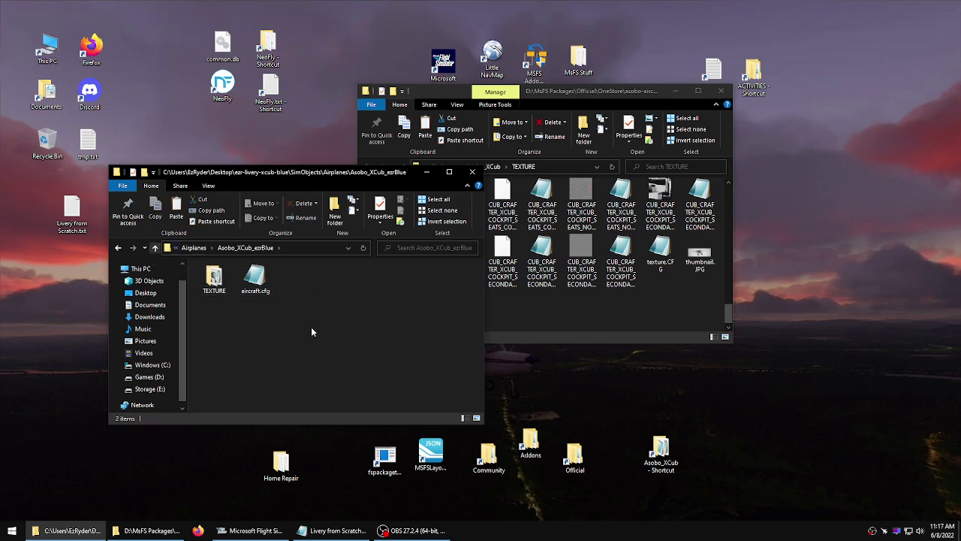
pyautogui.click(214, 278)
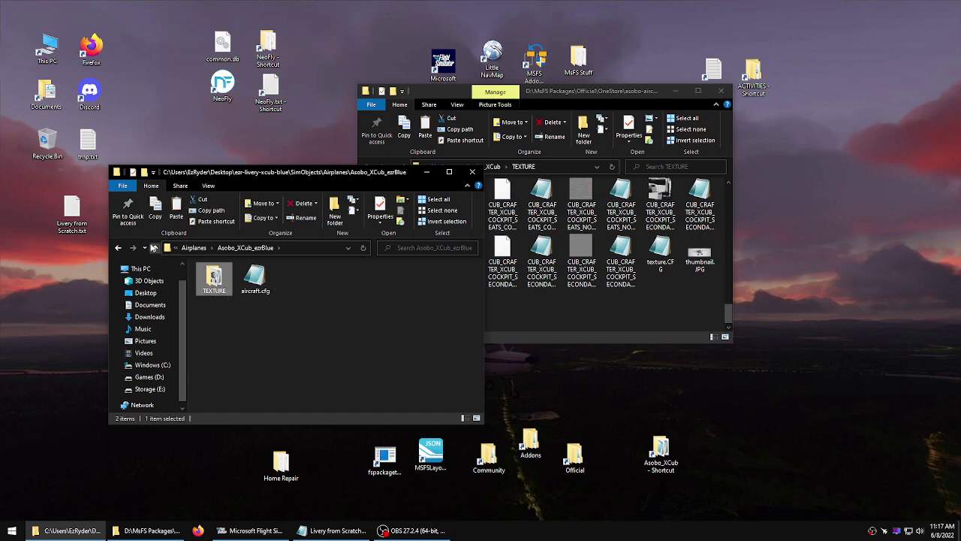
# Close the livery's folder window and rename the desktop package folder to ezr-livery-xcub-ezrblue.
pyautogui.moveTo(278, 176); pyautogui.dragTo(413, 157)
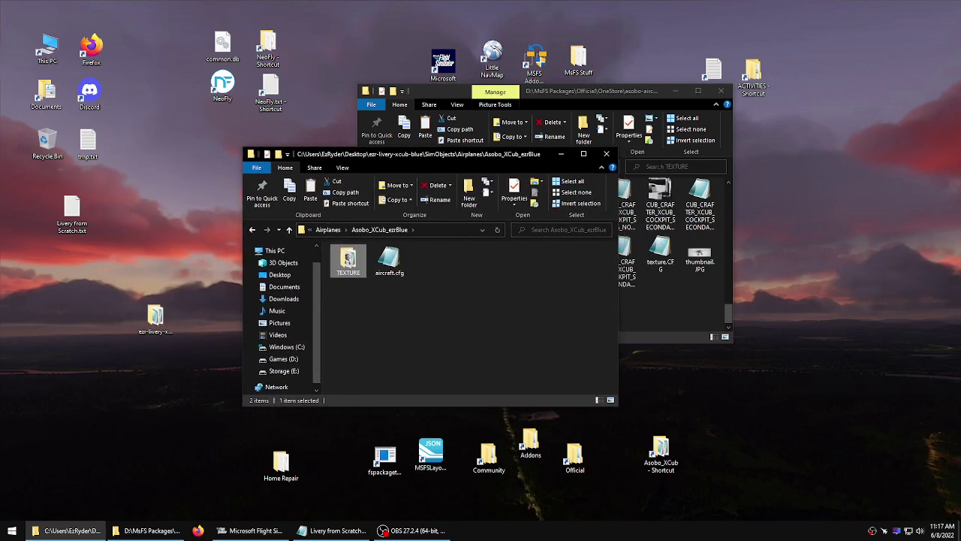
pyautogui.click(606, 153)
pyautogui.click(156, 319)
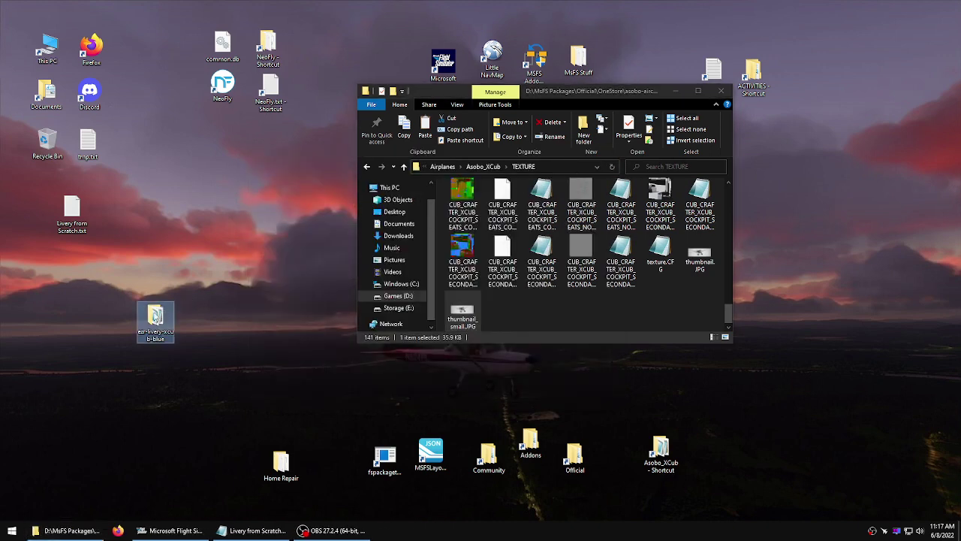
pyautogui.click(155, 335)
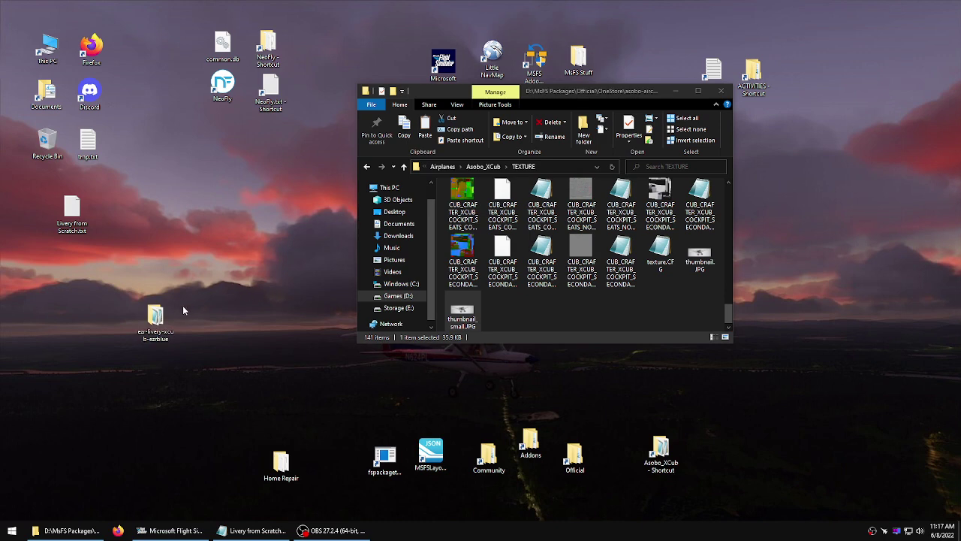
# Open the ezr-livery-xcub-ezrblue folder and open its manifest.json in Notepad.
pyautogui.click(154, 317)
pyautogui.doubleClick(154, 317)
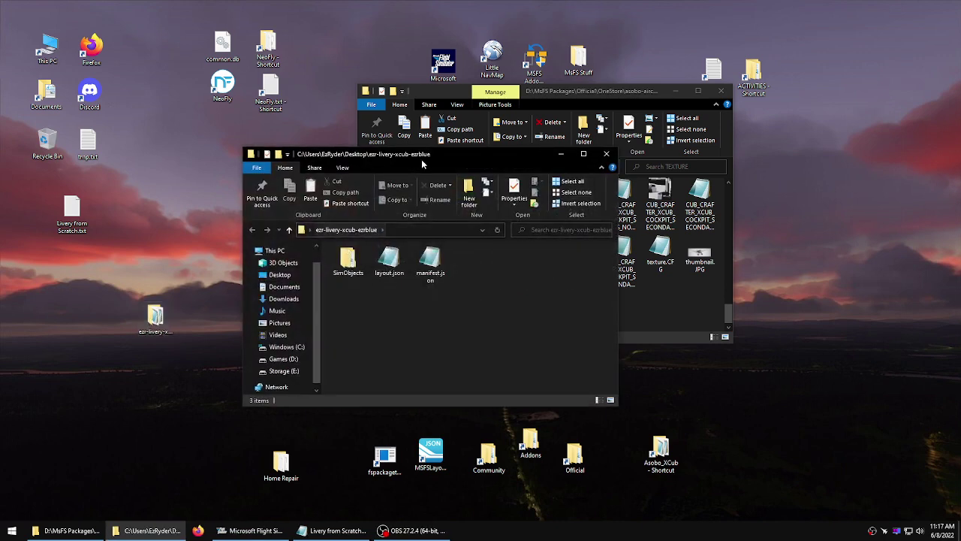
pyautogui.moveTo(411, 158); pyautogui.dragTo(303, 139)
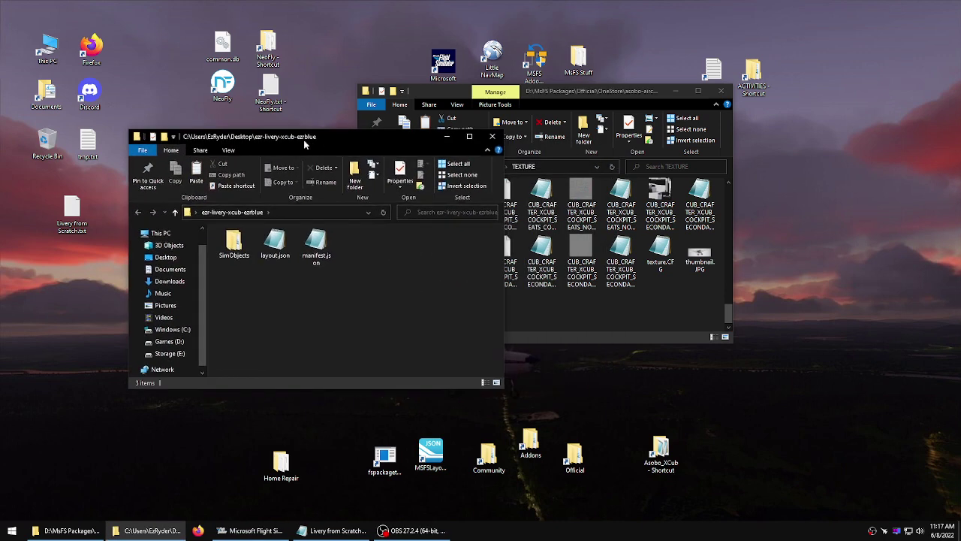
pyautogui.doubleClick(316, 243)
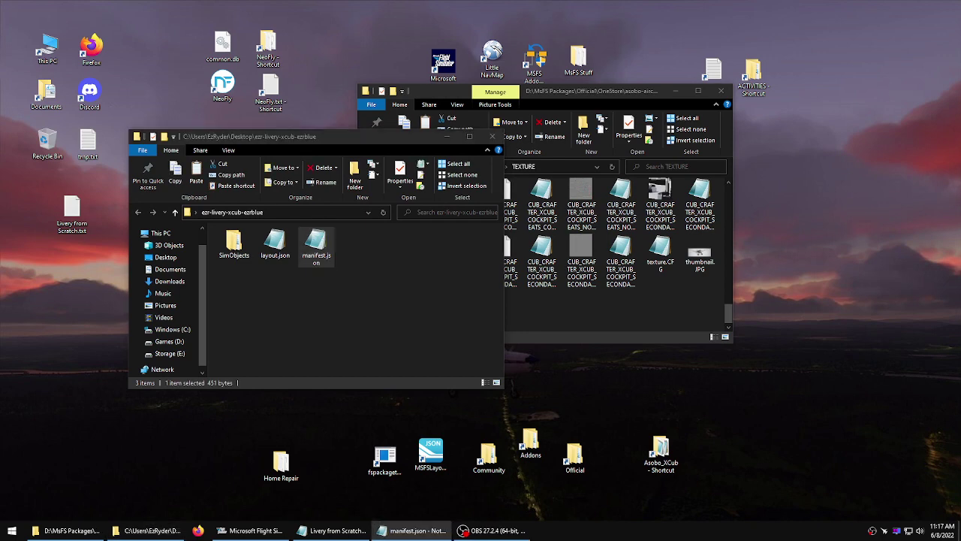
pyautogui.moveTo(300, 221); pyautogui.dragTo(607, 192)
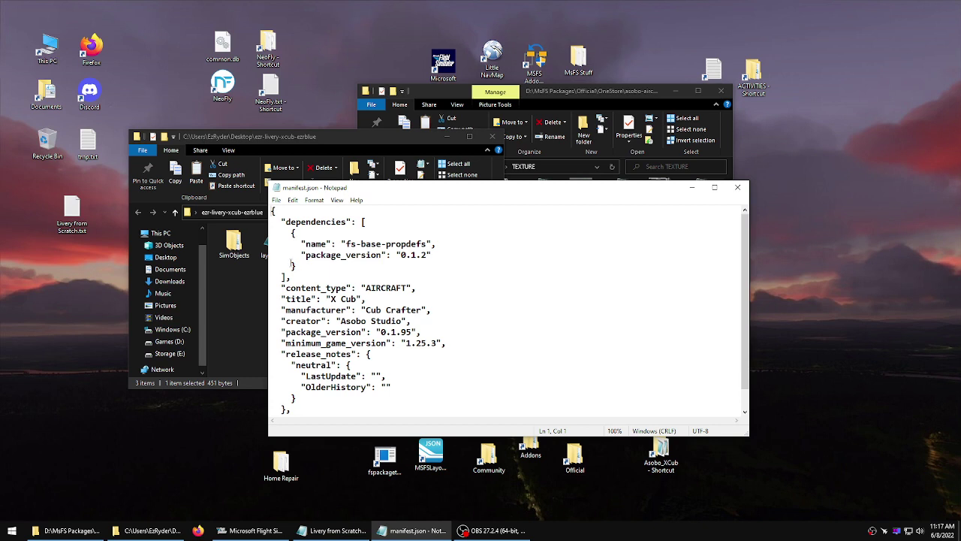
# Examine the dependencies block in manifest.json, including its fs-base-propdefs entry, and place the file beside the official package's window.
pyautogui.moveTo(289, 264); pyautogui.dragTo(301, 244)
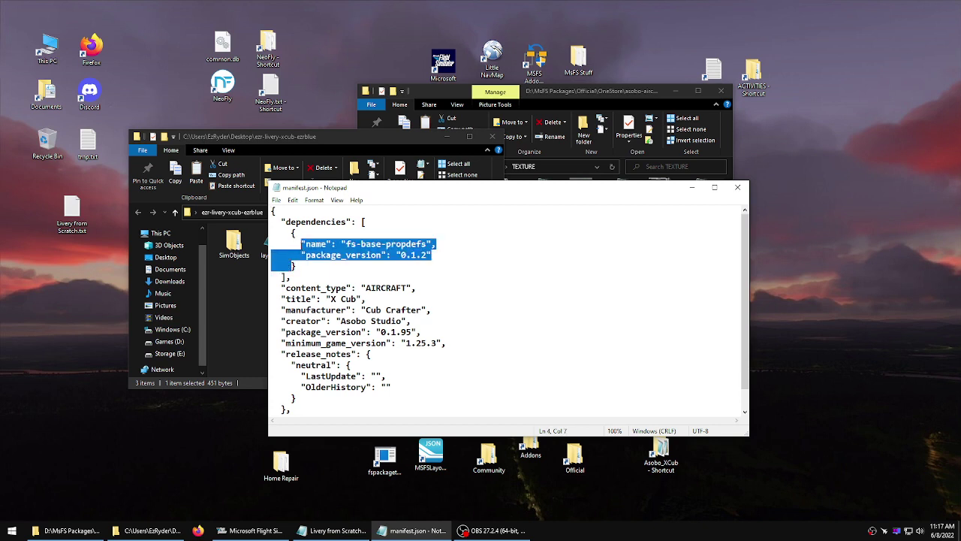
pyautogui.click(282, 276)
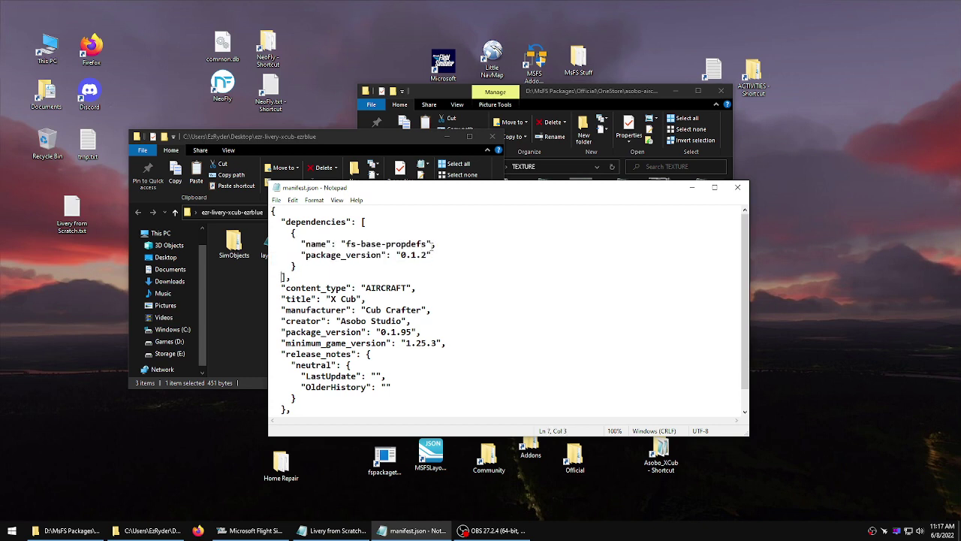
pyautogui.moveTo(432, 245); pyautogui.dragTo(298, 250)
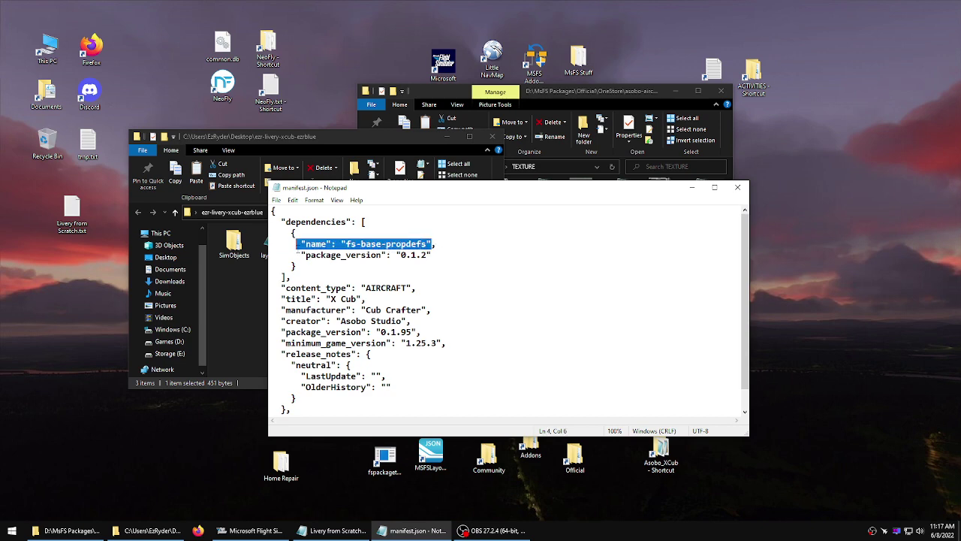
pyautogui.moveTo(448, 194); pyautogui.dragTo(226, 233)
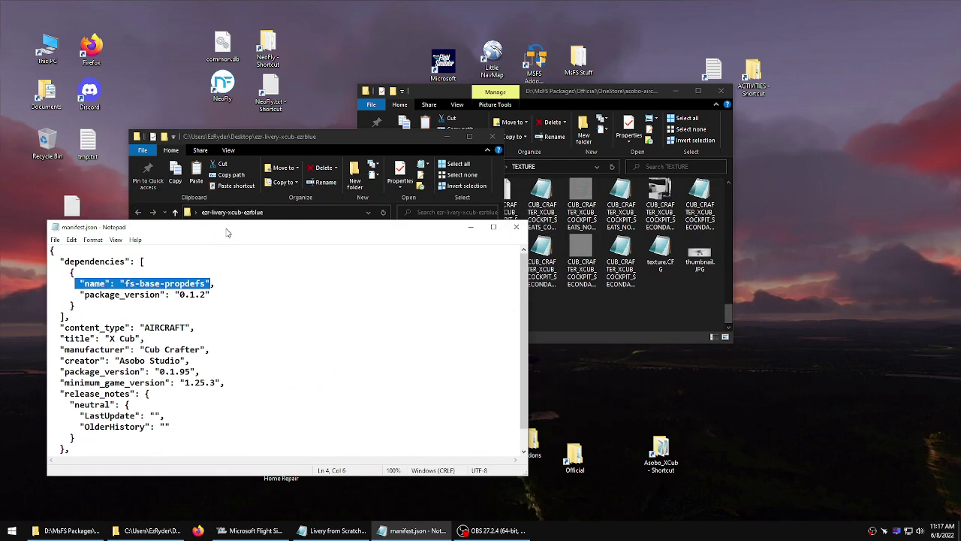
# Move the package folder and manifest.json windows aside, look into the Community folder, and close it.
pyautogui.moveTo(288, 139); pyautogui.dragTo(313, 99)
pyautogui.click(334, 270)
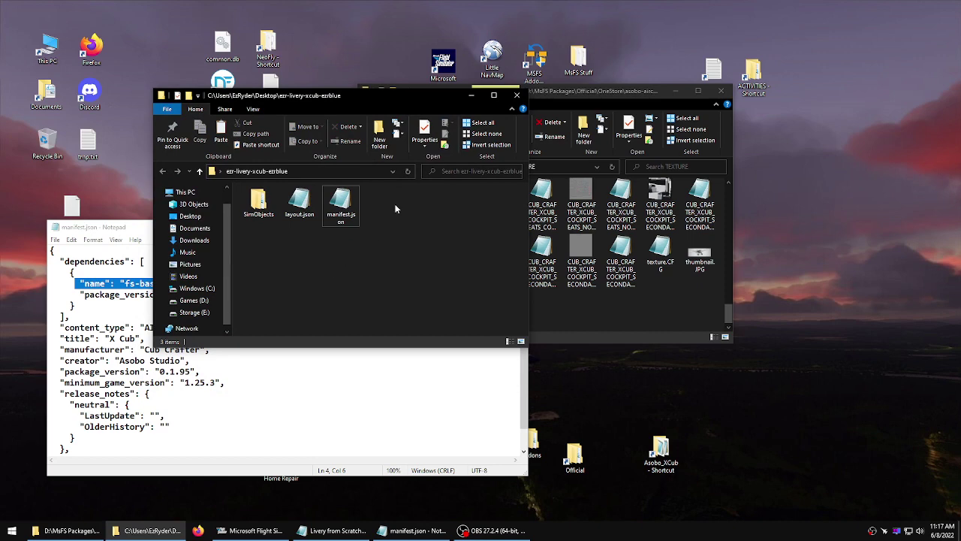
pyautogui.moveTo(406, 96); pyautogui.dragTo(381, 76)
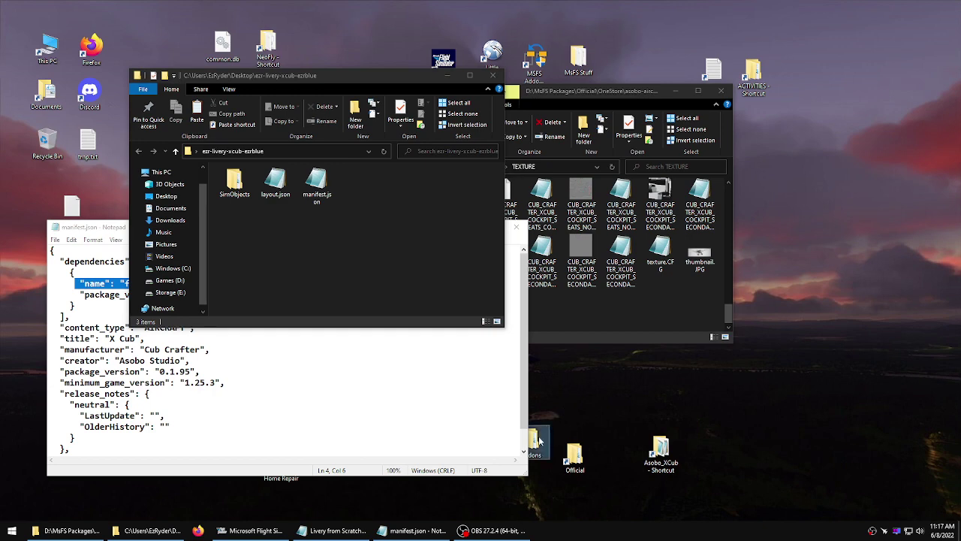
pyautogui.click(521, 409)
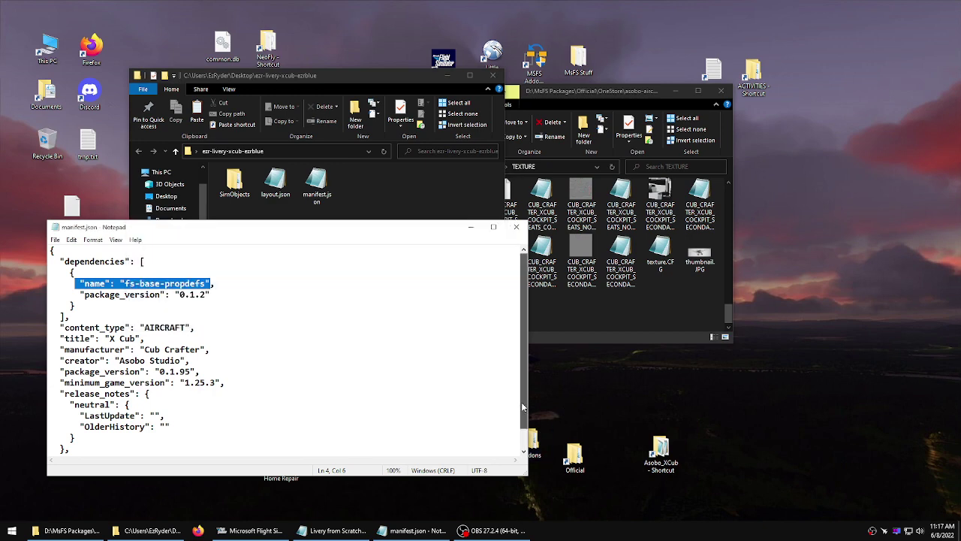
pyautogui.moveTo(435, 227); pyautogui.dragTo(358, 152)
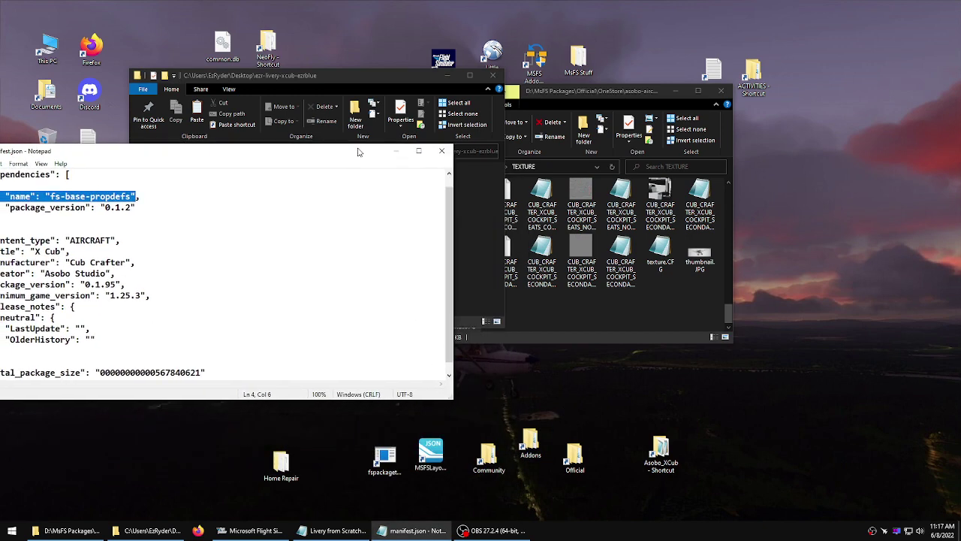
pyautogui.doubleClick(488, 453)
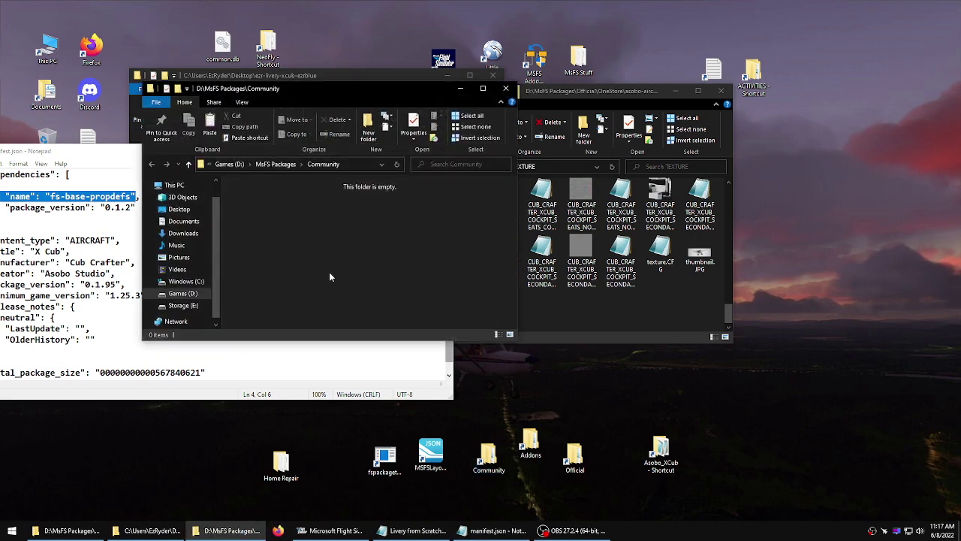
pyautogui.click(504, 90)
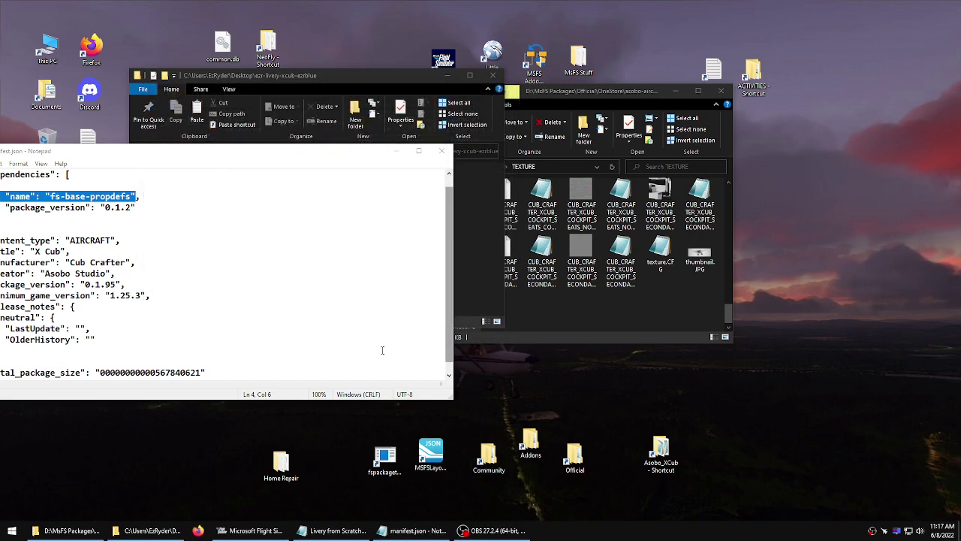
# Bring the livery's manifest.json back into view and go up from the official TEXTURE folder to the OneStore folder.
pyautogui.click(250, 155)
pyautogui.moveTo(249, 154); pyautogui.dragTo(345, 169)
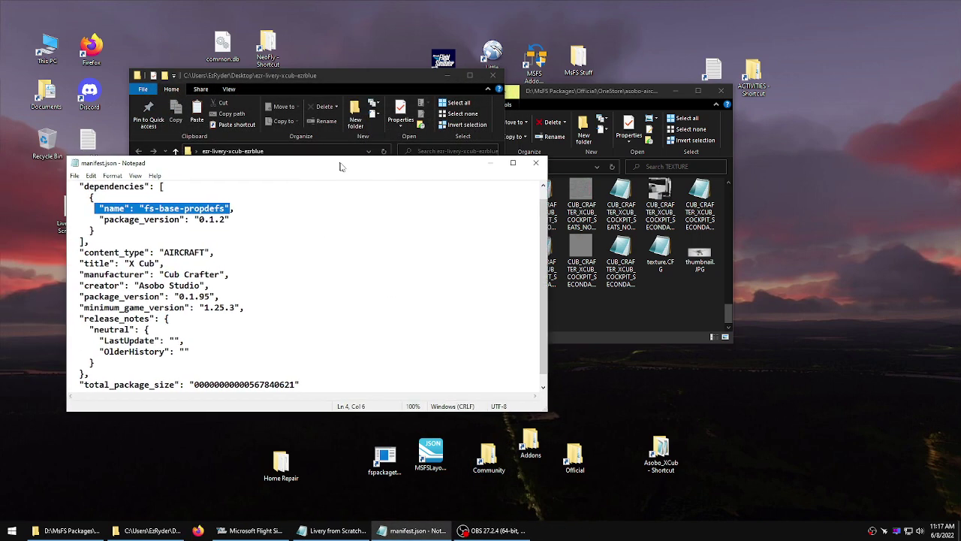
pyautogui.click(207, 211)
pyautogui.click(563, 263)
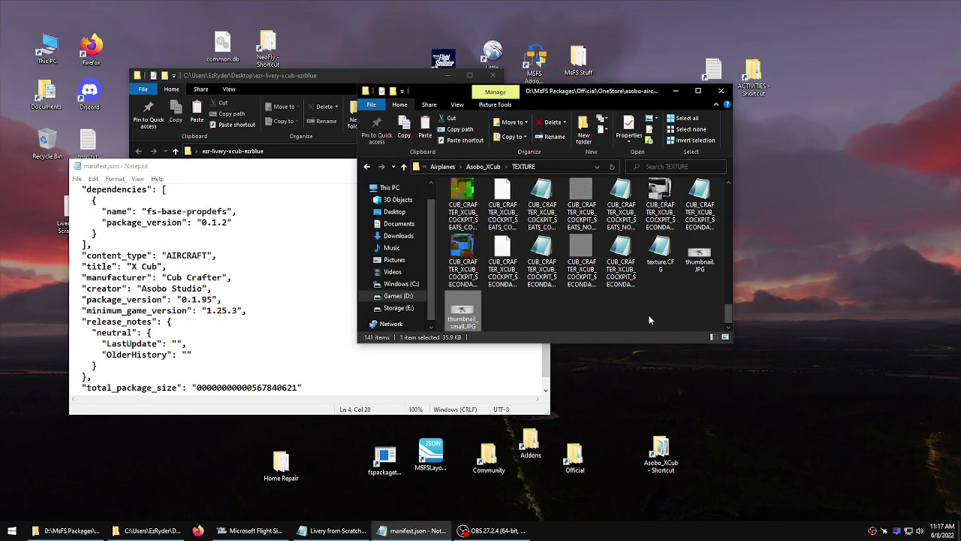
pyautogui.click(404, 166)
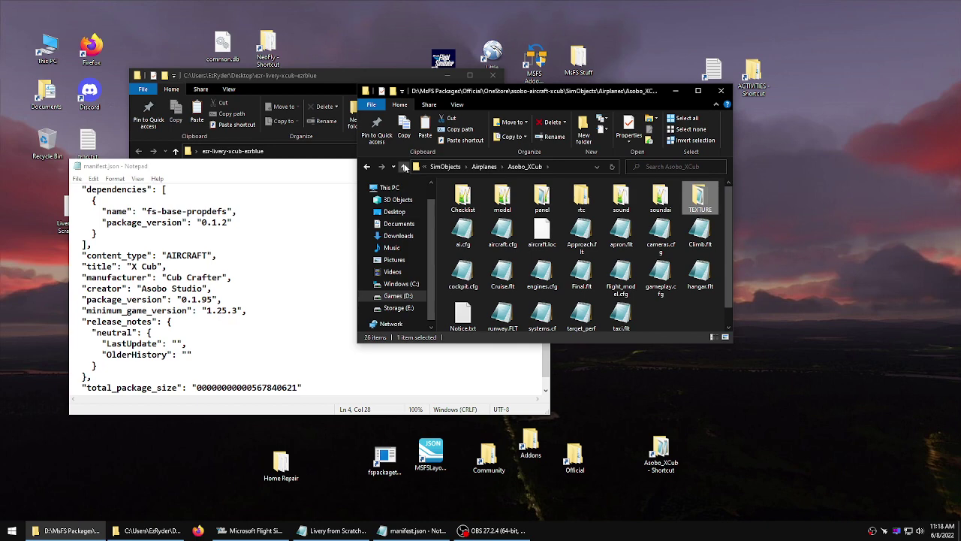
pyautogui.click(404, 167)
pyautogui.click(404, 167)
pyautogui.click(404, 166)
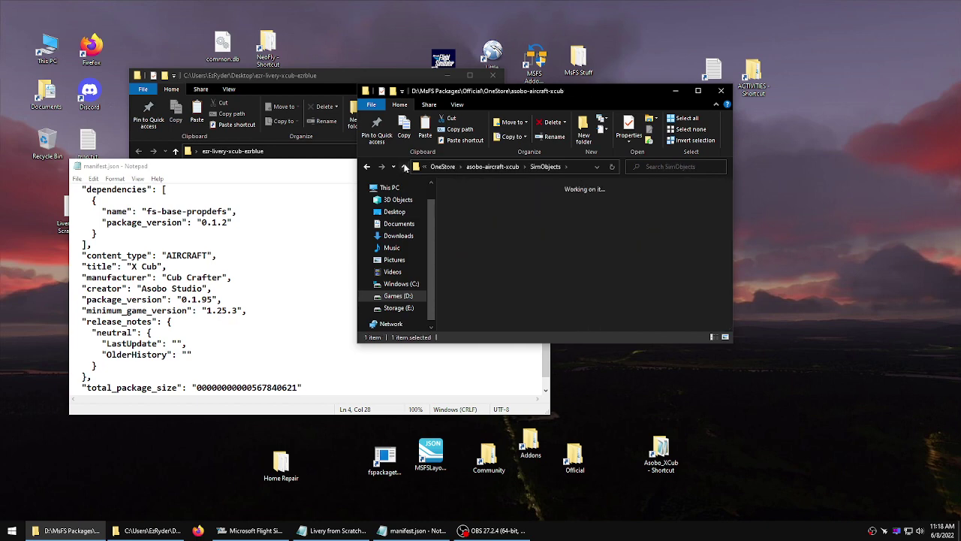
pyautogui.click(404, 166)
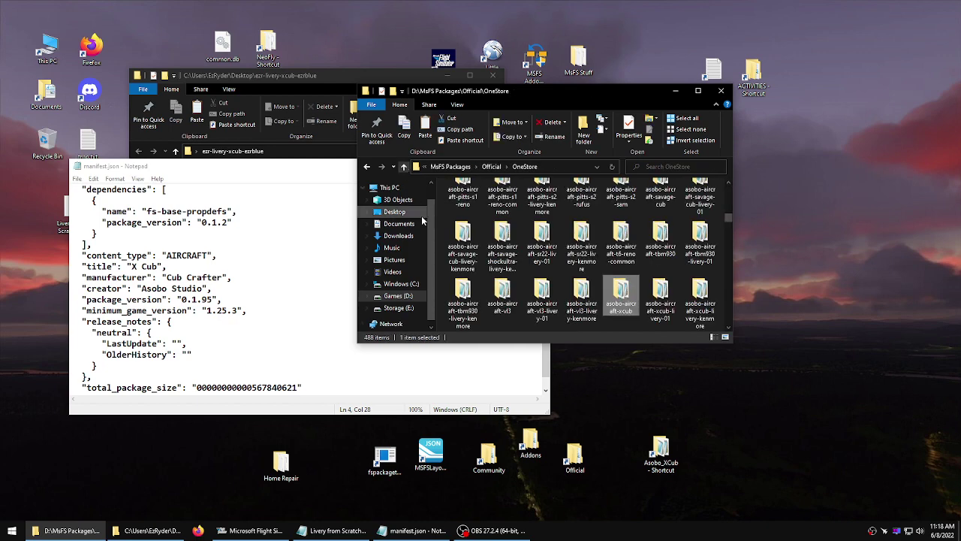
# Check the name of the official asobo-aircraft-xcub folder without changing it, and open the folder.
pyautogui.click(614, 315)
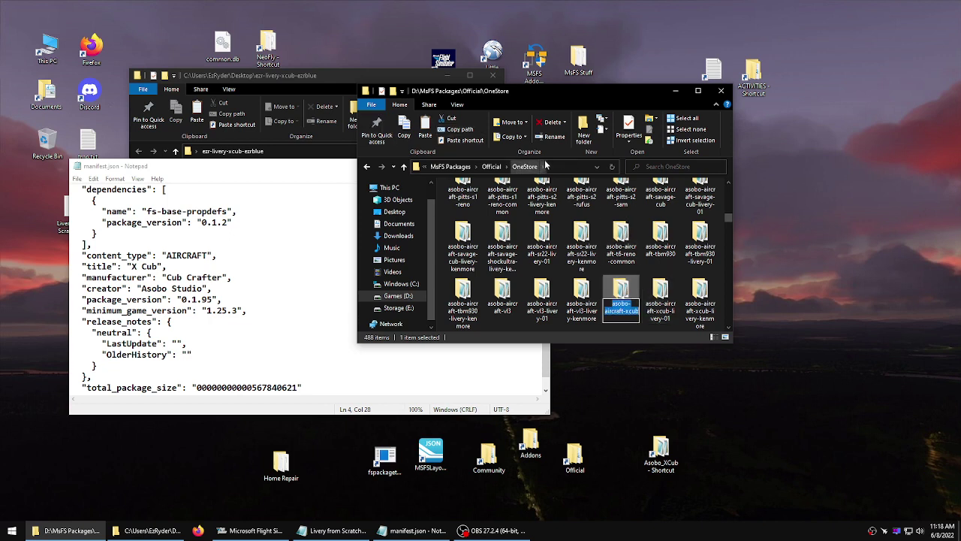
pyautogui.click(620, 290)
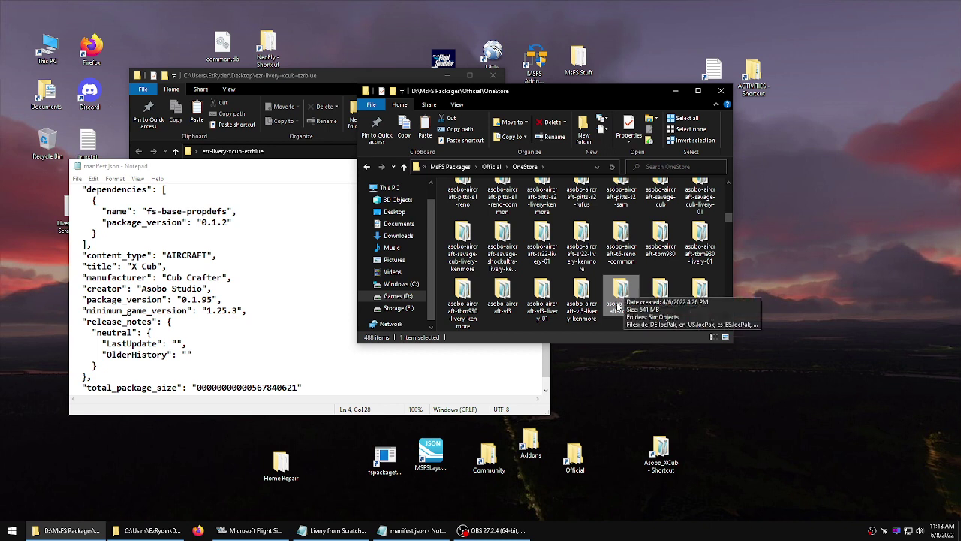
pyautogui.click(620, 307)
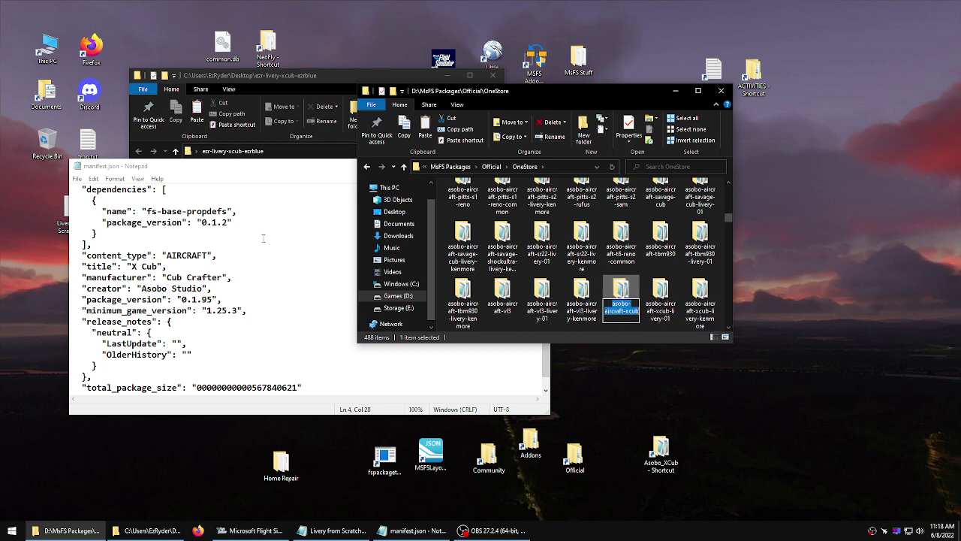
pyautogui.click(631, 310)
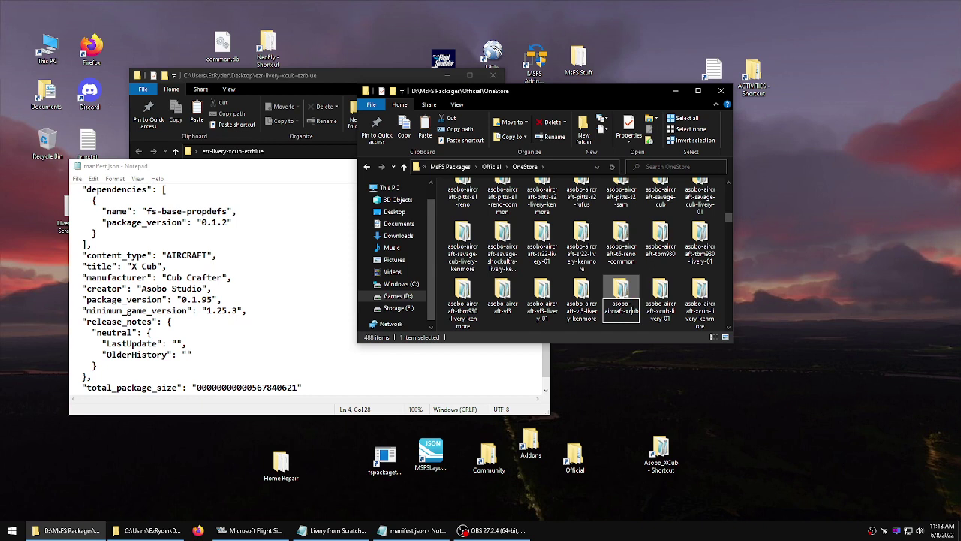
pyautogui.click(653, 271)
pyautogui.doubleClick(620, 293)
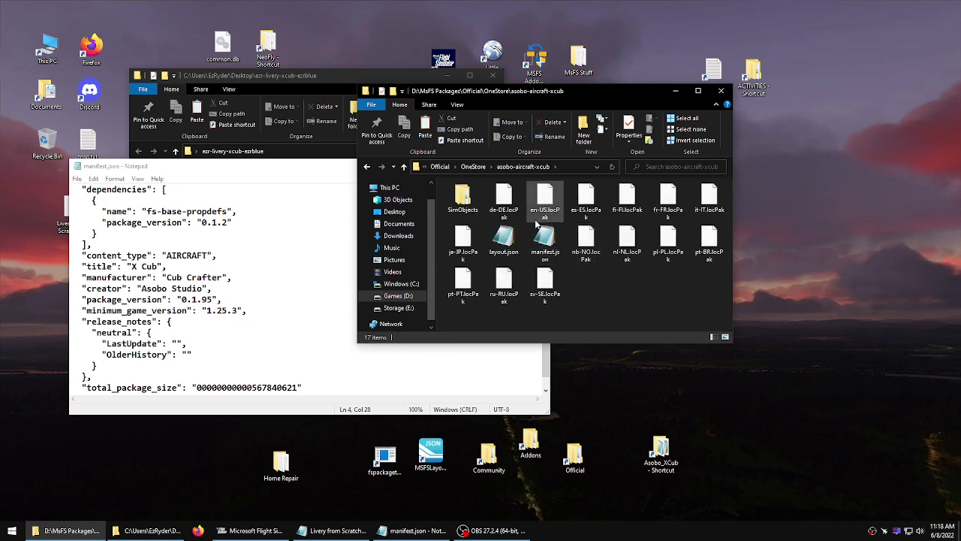
# Compare the fs-base-propdefs dependency version in the livery's manifest.json with the package version in the official manifest.json, and close the official file.
pyautogui.click(214, 245)
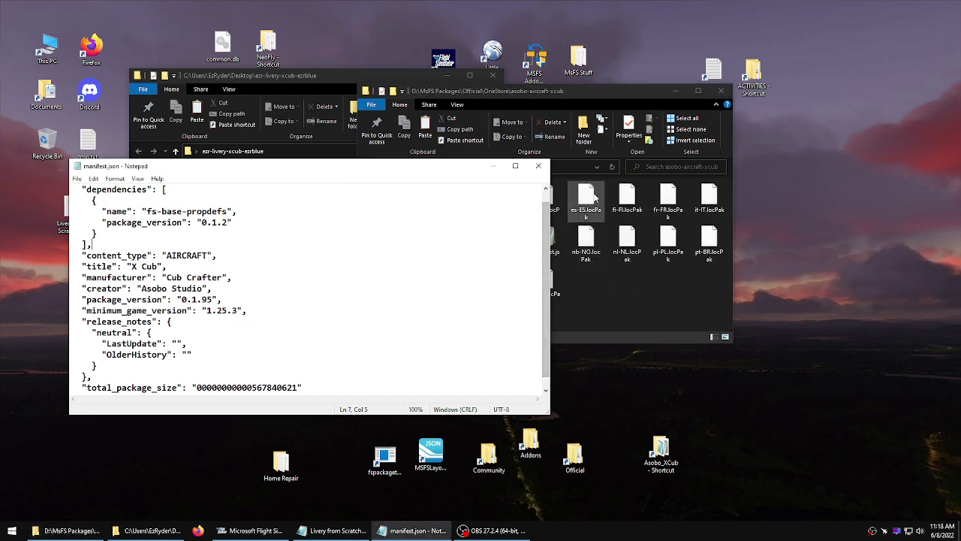
pyautogui.moveTo(228, 211); pyautogui.dragTo(147, 211)
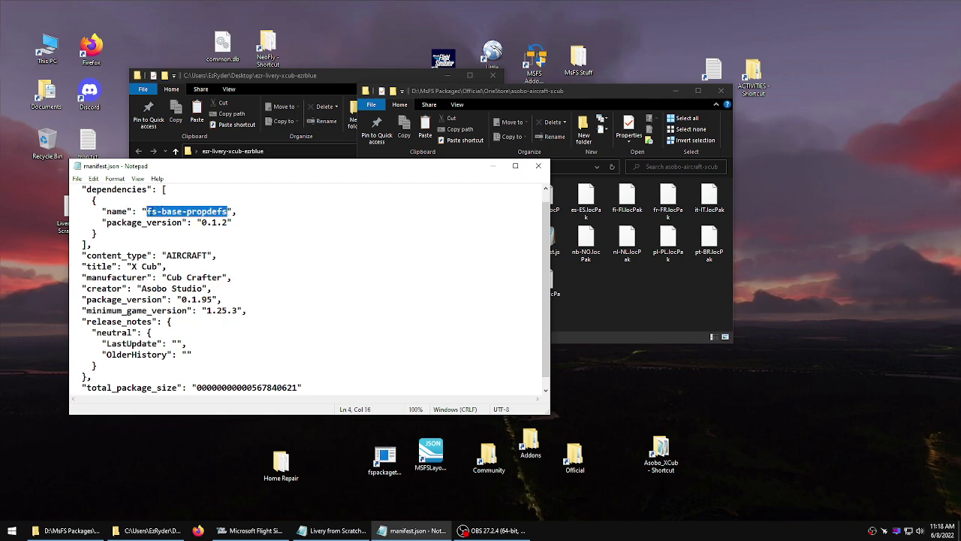
pyautogui.click(661, 320)
pyautogui.doubleClick(545, 240)
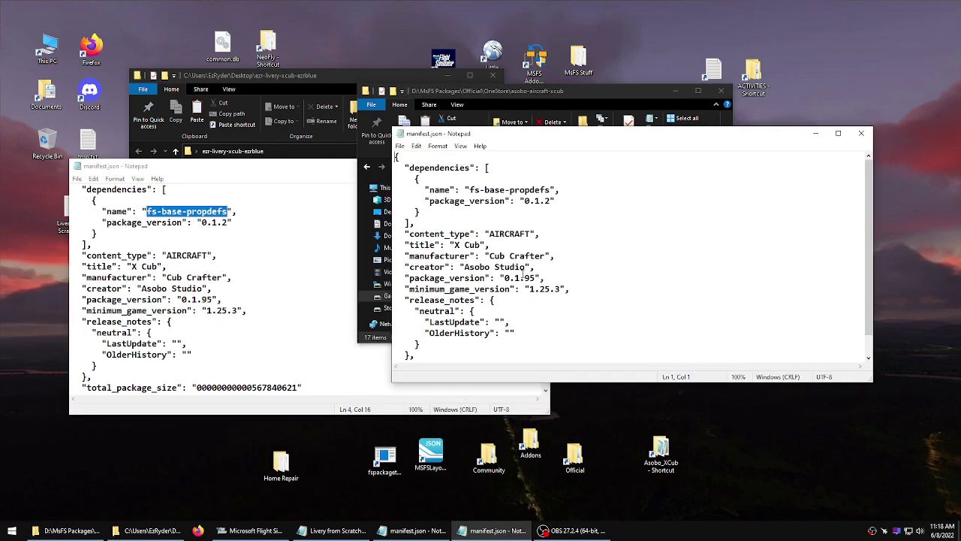
pyautogui.moveTo(542, 278); pyautogui.dragTo(489, 277)
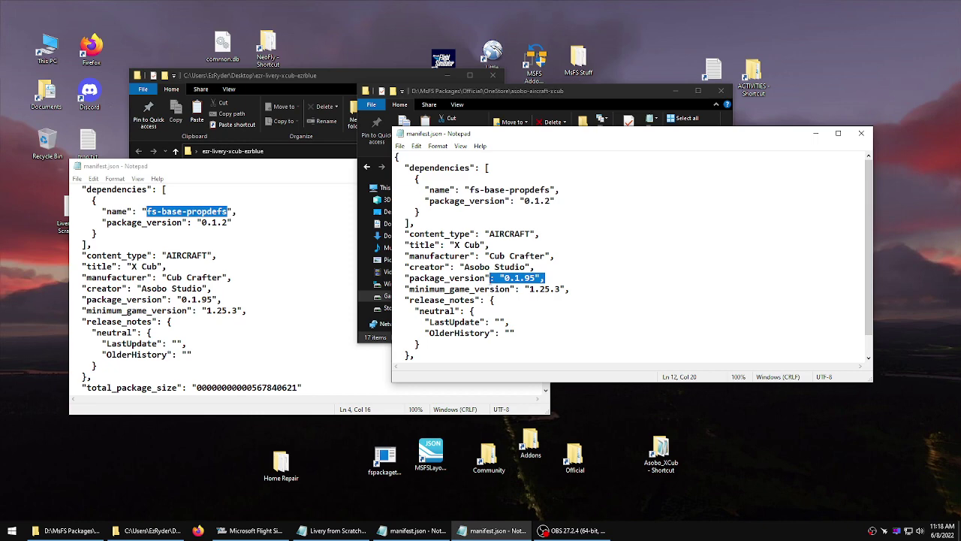
pyautogui.click(199, 241)
pyautogui.moveTo(233, 222); pyautogui.dragTo(197, 222)
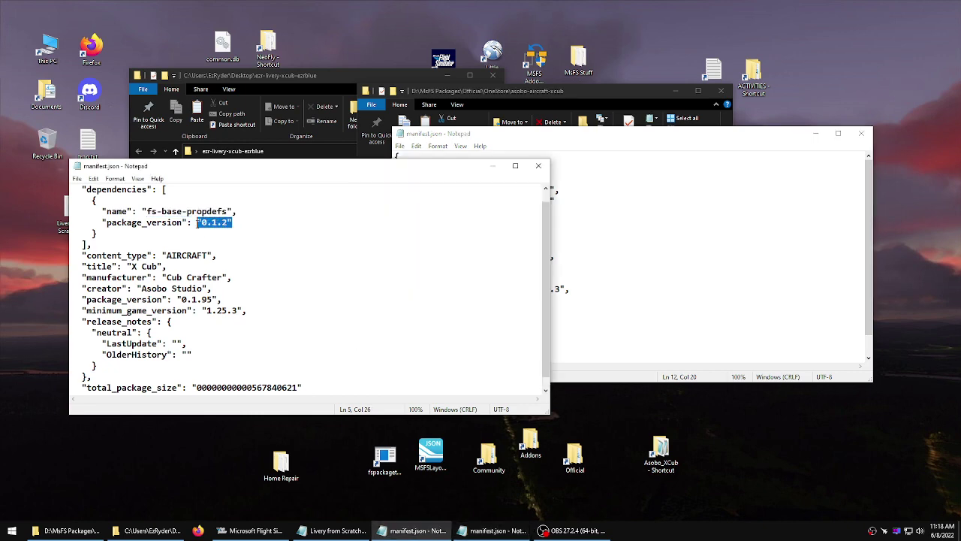
pyautogui.click(860, 133)
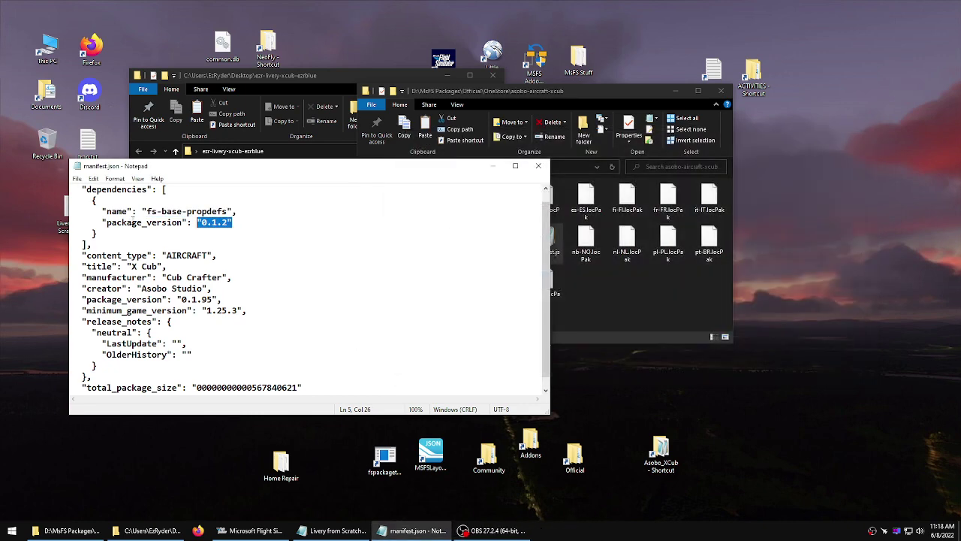
# Delete the fs-base-propdefs entry from the dependencies in the livery's manifest.json, leaving empty square brackets.
pyautogui.click(124, 235)
pyautogui.moveTo(84, 244); pyautogui.dragTo(172, 189)
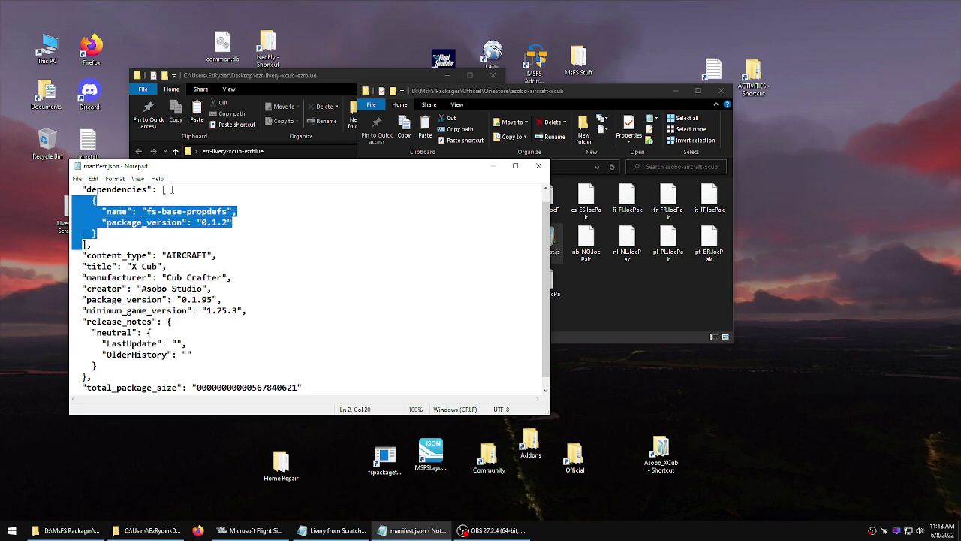
pyautogui.press('BackSpace')
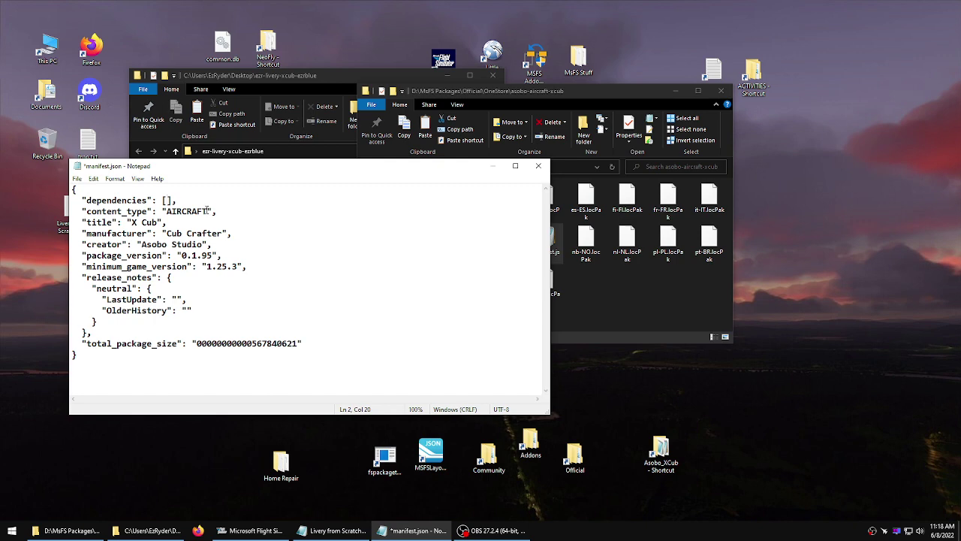
# Set the content_type value in manifest.json to LIVERY.
pyautogui.moveTo(207, 211); pyautogui.dragTo(167, 211)
pyautogui.write('LIVERY')
pyautogui.moveTo(203, 211); pyautogui.dragTo(162, 211)
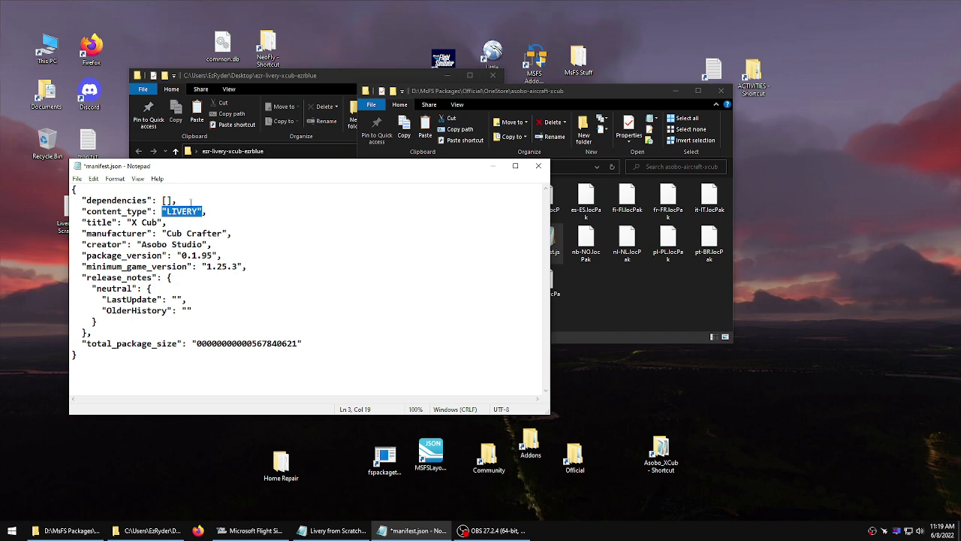
pyautogui.click(199, 211)
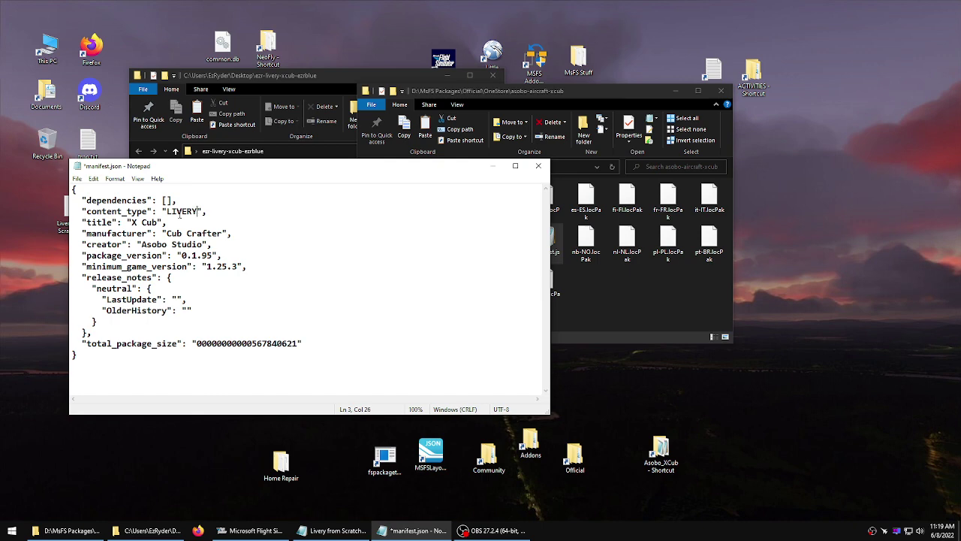
# Set the title value in manifest.json to EzMods XCub Blue.
pyautogui.click(142, 221)
pyautogui.press('BackSpace')
pyautogui.write('EzMods XCub Blue')
pyautogui.moveTo(137, 222); pyautogui.dragTo(177, 222)
# Reposition the manifest.json window and point out the SimObjects folder in the official asobo-aircraft-xcub package.
pyautogui.moveTo(266, 172); pyautogui.dragTo(268, 125)
pyautogui.click(284, 164)
pyautogui.click(639, 304)
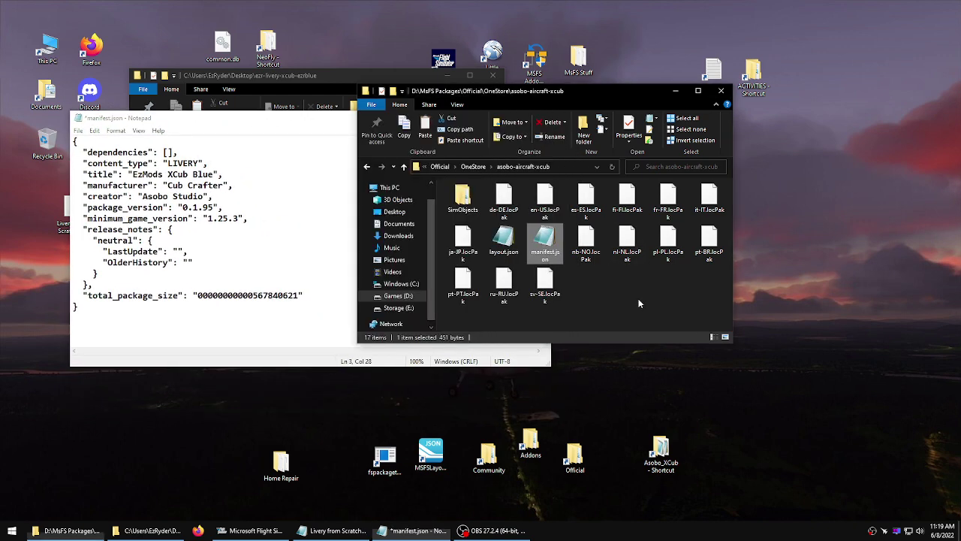
pyautogui.click(465, 195)
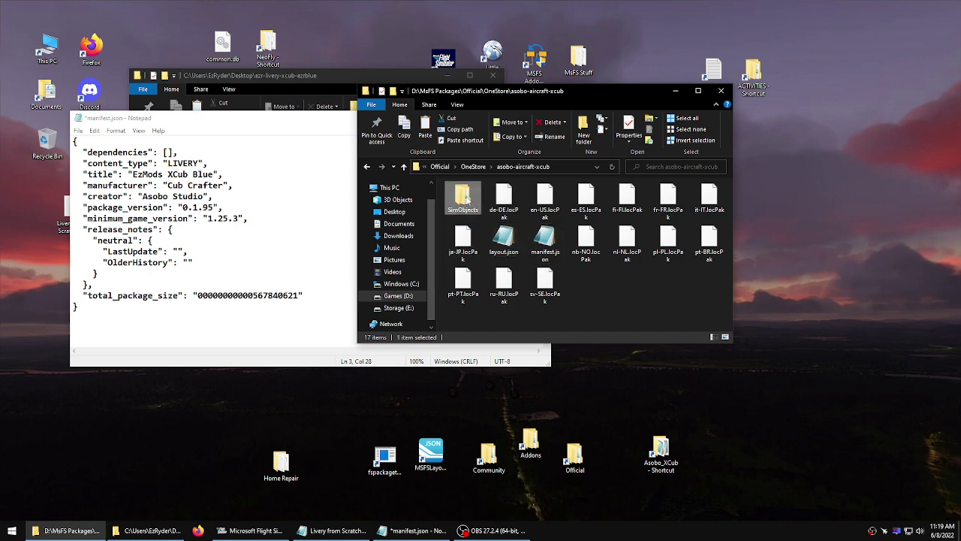
pyautogui.click(315, 197)
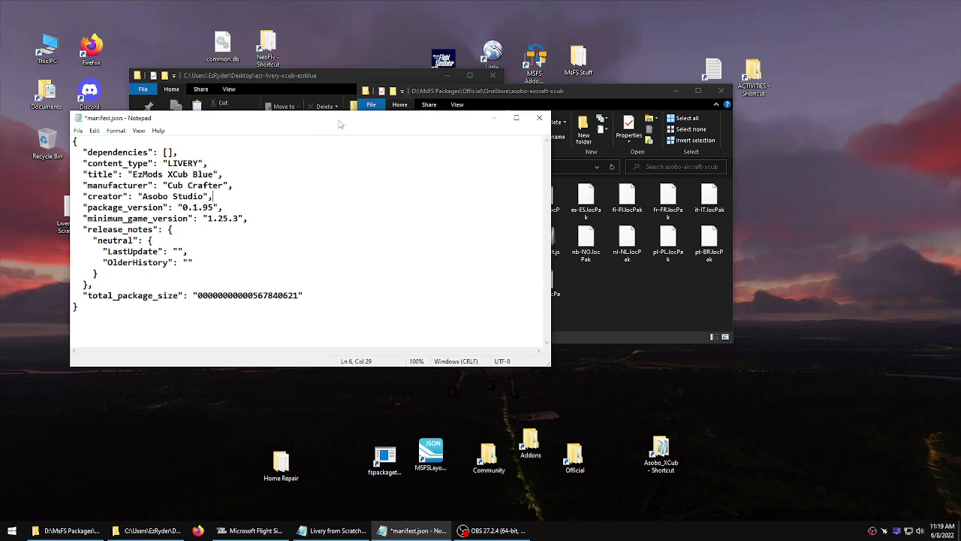
pyautogui.moveTo(339, 124); pyautogui.dragTo(371, 189)
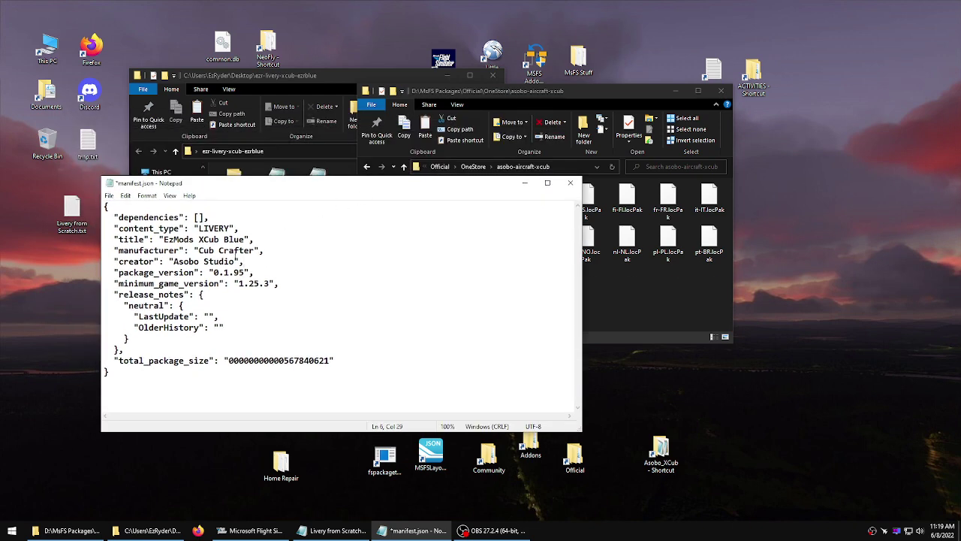
# Copy EzMods from the title in manifest.json and replace the manufacturer value with it.
pyautogui.moveTo(256, 250); pyautogui.dragTo(162, 240)
pyautogui.rightClick(168, 239)
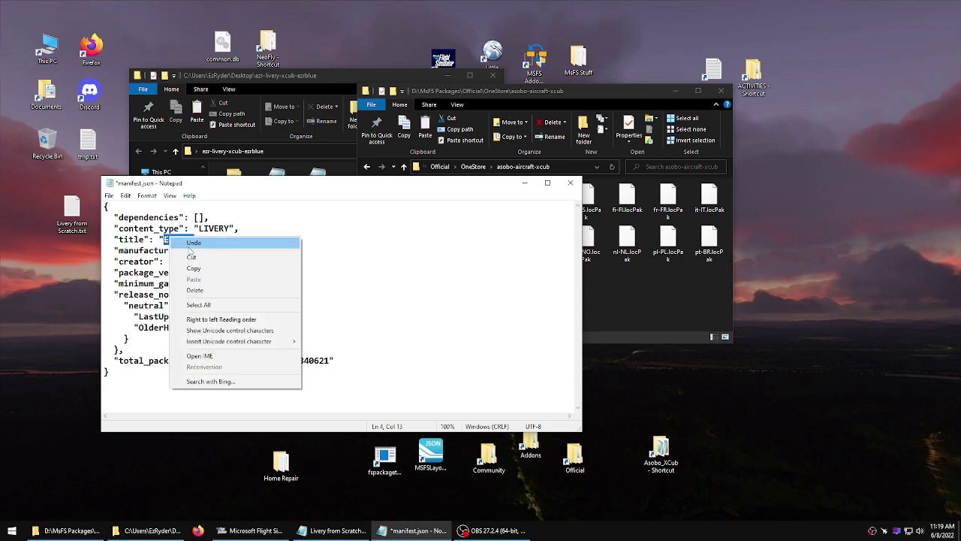
pyautogui.click(218, 266)
pyautogui.moveTo(256, 250); pyautogui.dragTo(198, 250)
pyautogui.rightClick(216, 251)
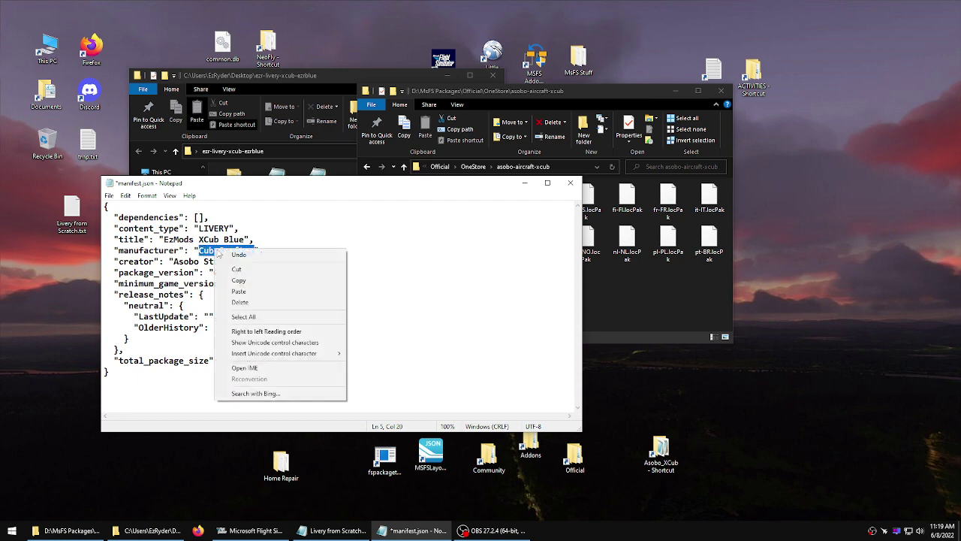
pyautogui.click(239, 292)
# Replace the creator value in manifest.json with EzRyder.
pyautogui.moveTo(254, 239); pyautogui.dragTo(105, 228)
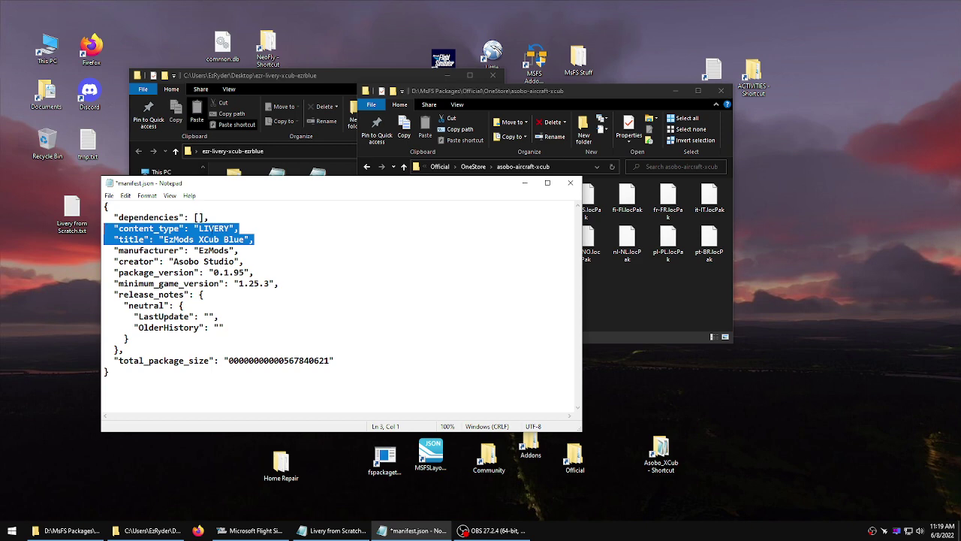
pyautogui.click(210, 229)
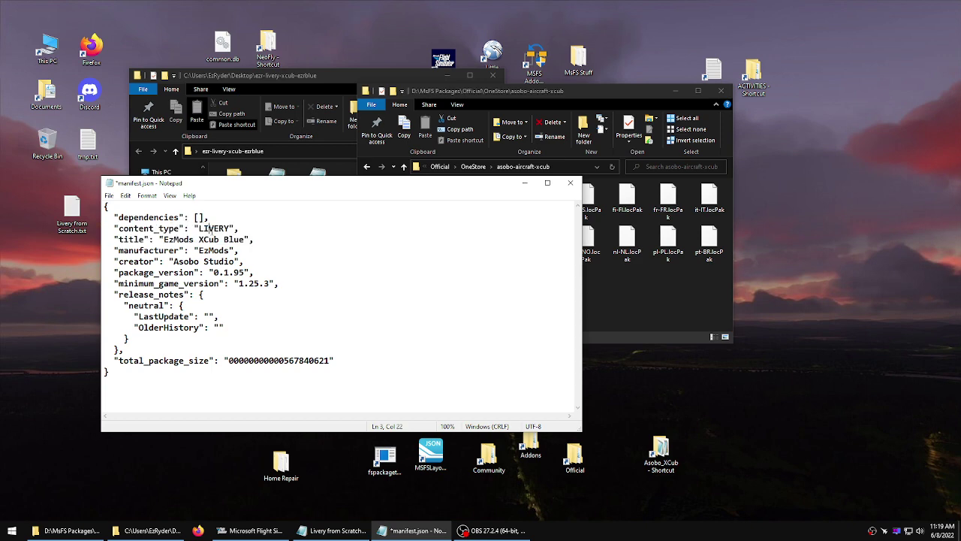
pyautogui.moveTo(234, 261); pyautogui.dragTo(174, 262)
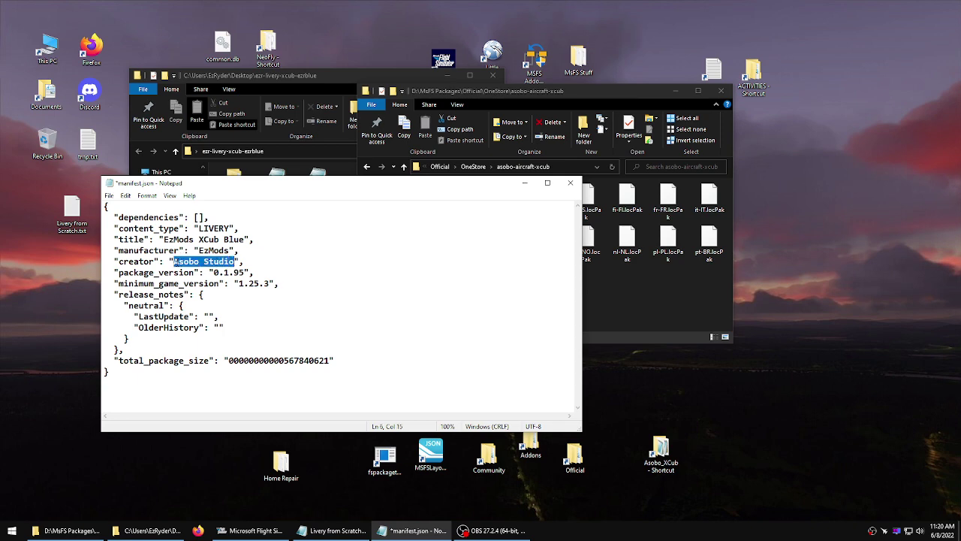
pyautogui.write('EzRyder')
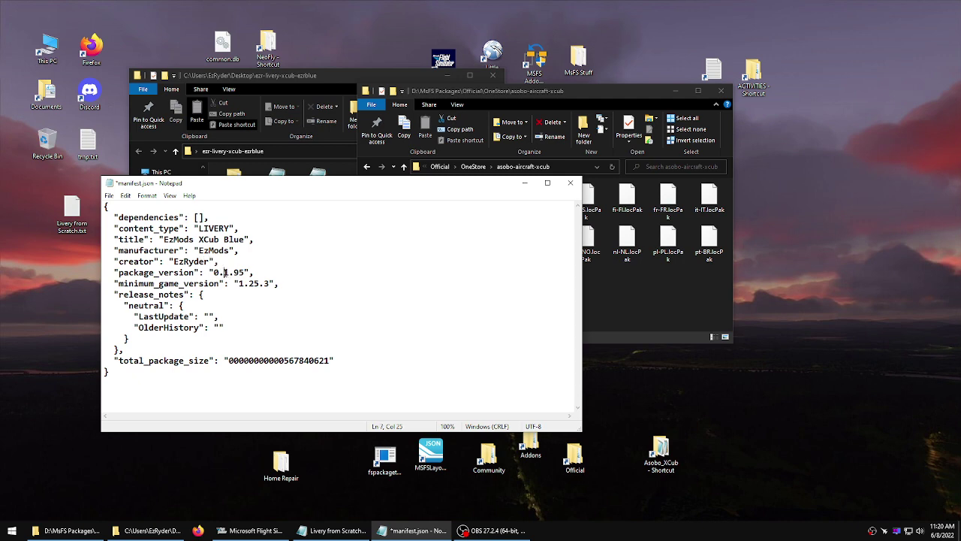
# Set the package_version value in manifest.json to 1.0.
pyautogui.moveTo(224, 272); pyautogui.dragTo(214, 273)
pyautogui.press('BackSpace')
pyautogui.keyDown('shift'); pyautogui.click(235, 272); pyautogui.keyUp('shift')
pyautogui.write('0')
pyautogui.moveTo(118, 273); pyautogui.dragTo(243, 271)
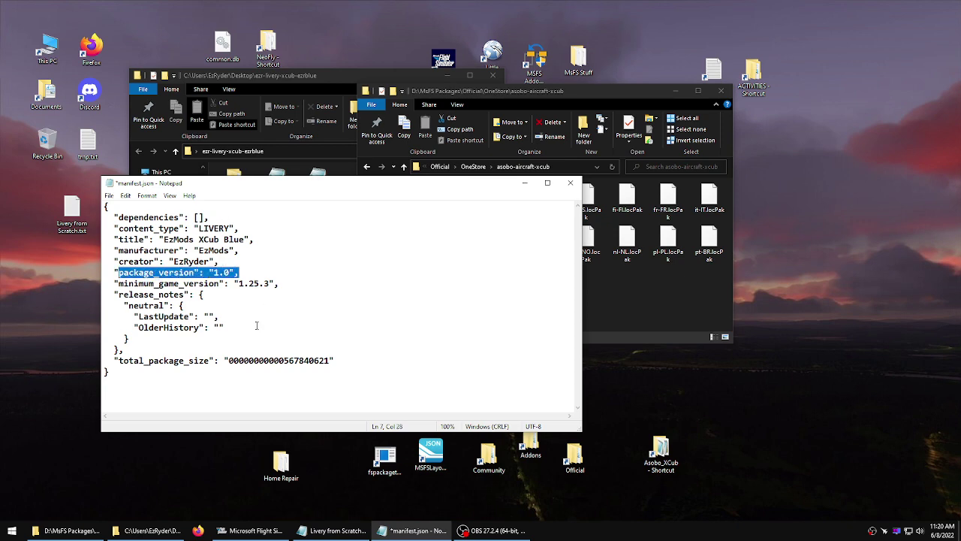
pyautogui.click(229, 305)
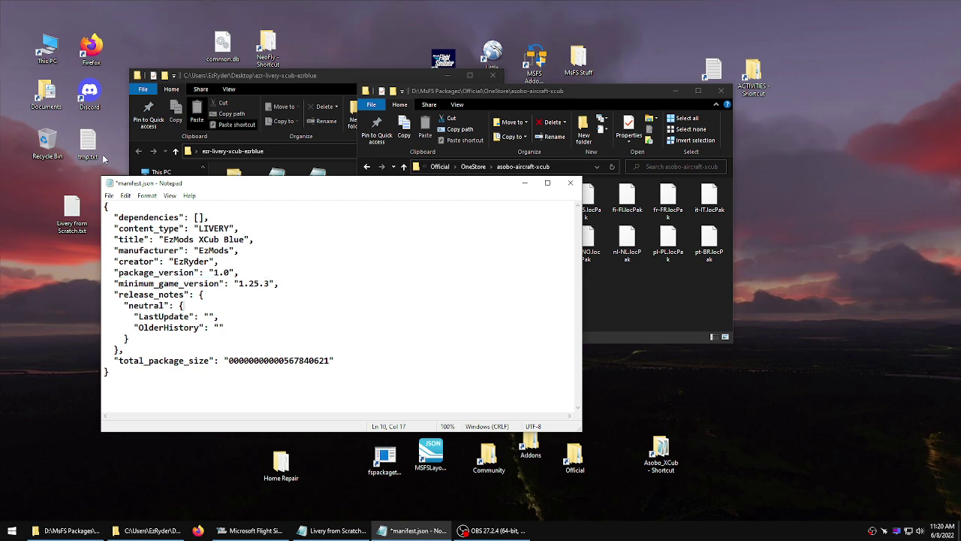
# Open the Microsoft Flight Simulator Forums bookmark in Firefox to look up the current game version beside manifest.json.
pyautogui.doubleClick(85, 51)
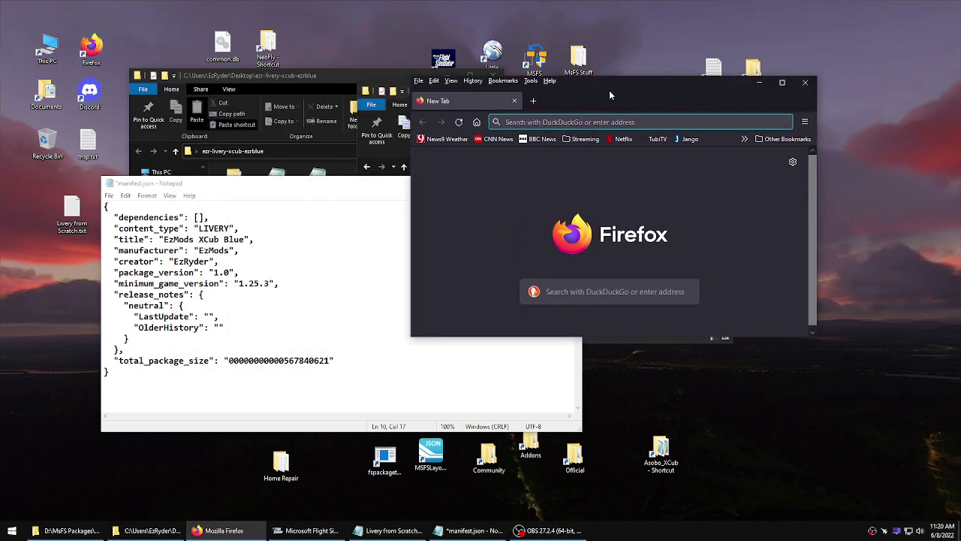
pyautogui.moveTo(609, 90); pyautogui.dragTo(563, 77)
pyautogui.click(698, 126)
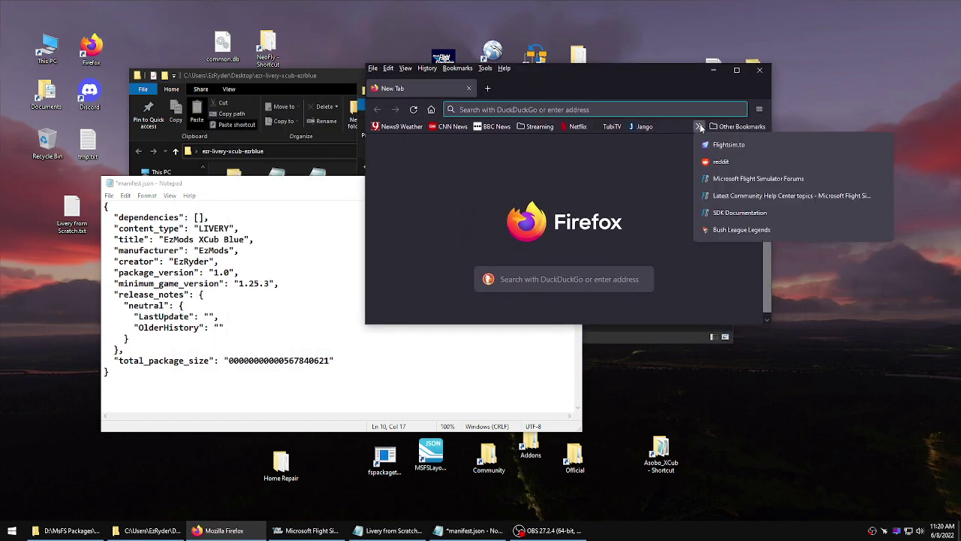
pyautogui.click(727, 178)
pyautogui.moveTo(627, 90); pyautogui.dragTo(685, 75)
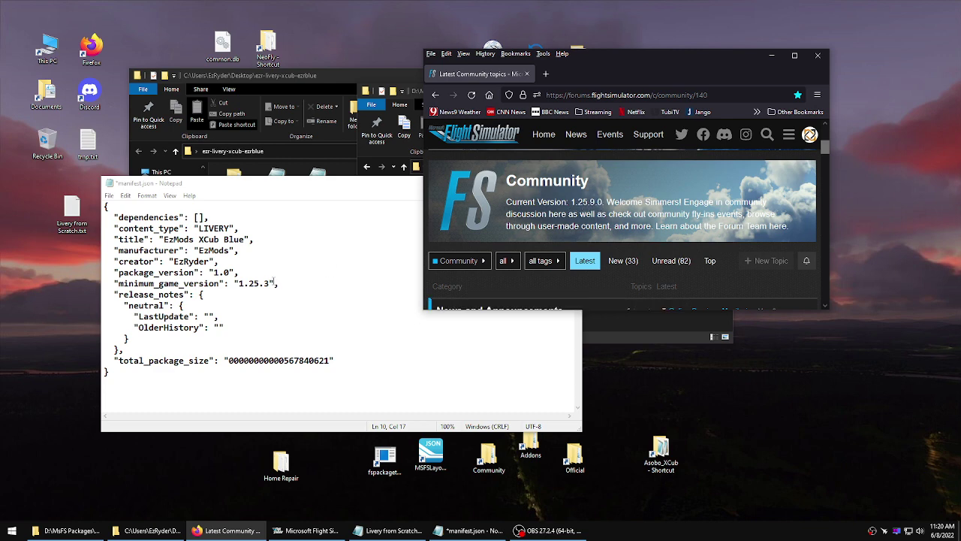
# Set the minimum_game_version value in manifest.json to 1.25.9 and save the file.
pyautogui.moveTo(274, 283); pyautogui.dragTo(264, 283)
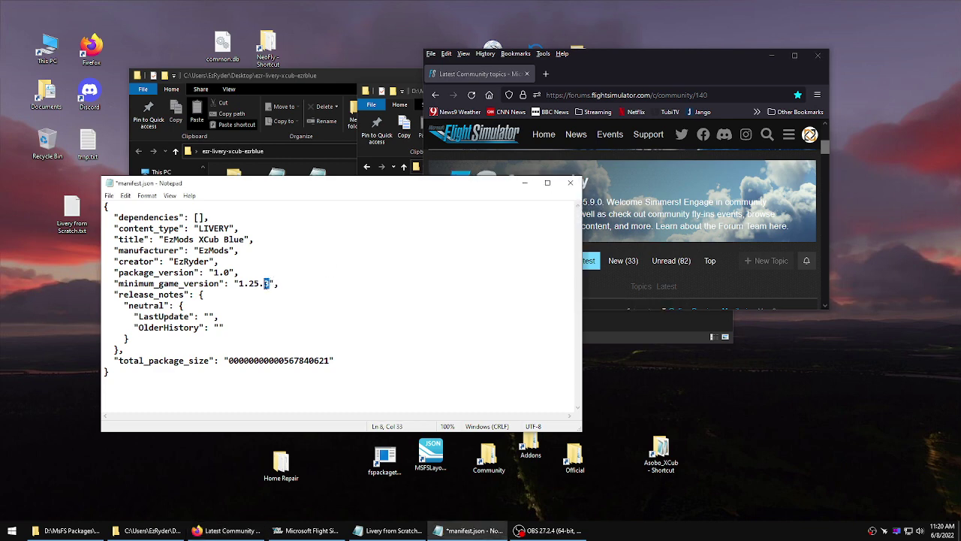
pyautogui.write('9')
pyautogui.click(109, 195)
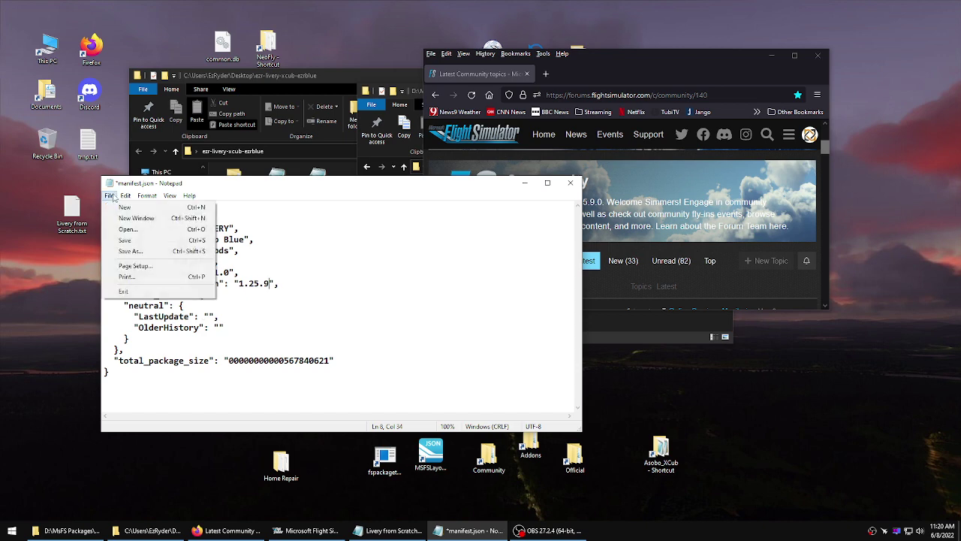
pyautogui.click(131, 241)
# Point out the total_package_size line in manifest.json, and close the file and the Firefox window.
pyautogui.moveTo(338, 360); pyautogui.dragTo(105, 361)
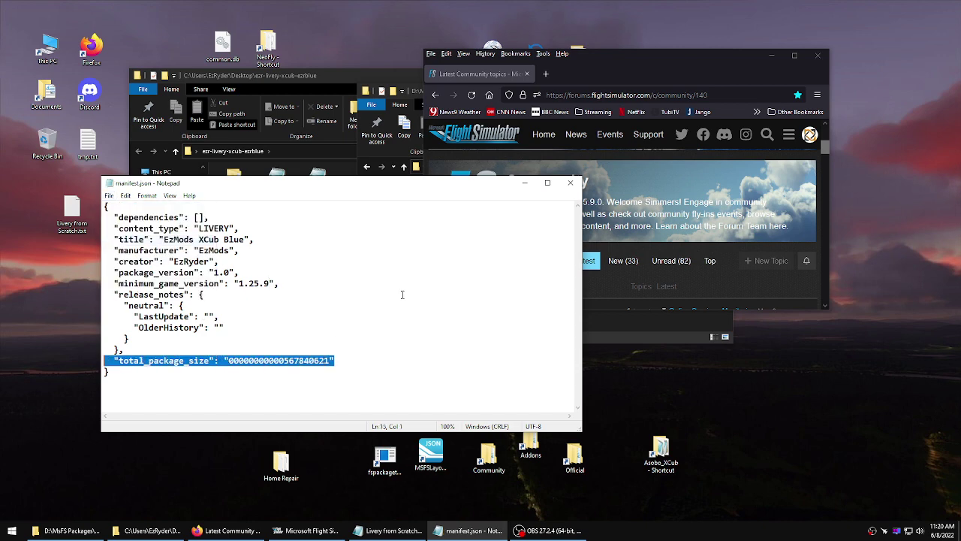
pyautogui.click(571, 182)
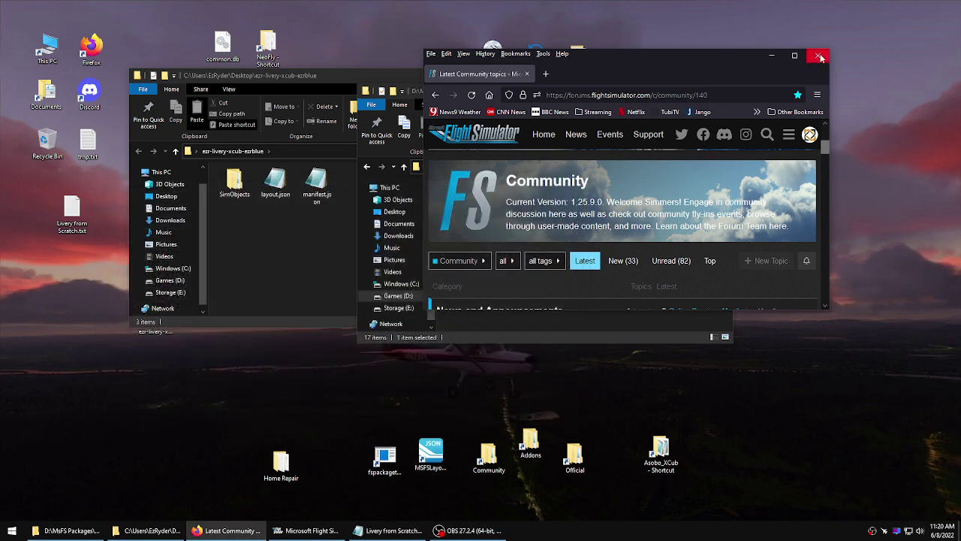
pyautogui.click(818, 55)
# Review the file entries in the livery package's layout.json, close it, and point out the MSFSLayoutGenerator shortcut.
pyautogui.click(278, 246)
pyautogui.click(279, 194)
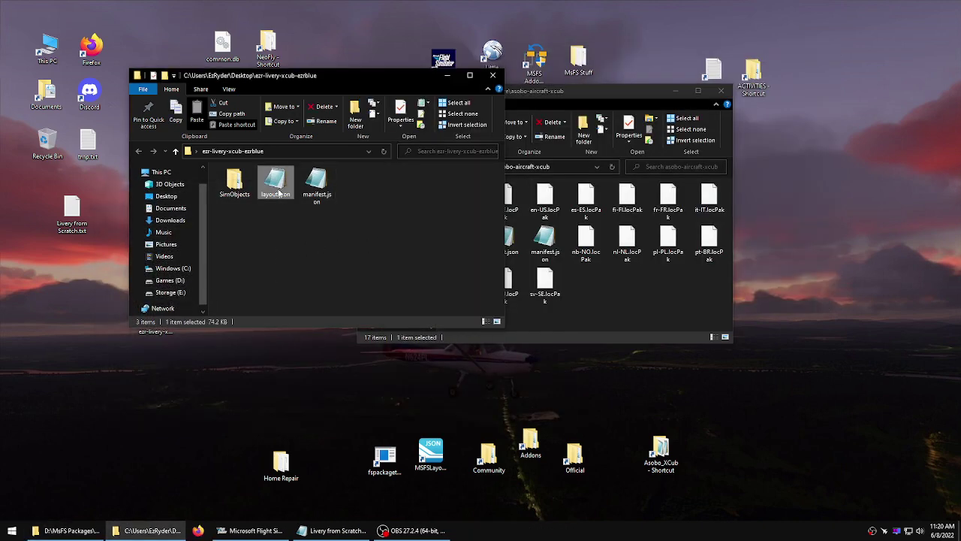
pyautogui.doubleClick(279, 194)
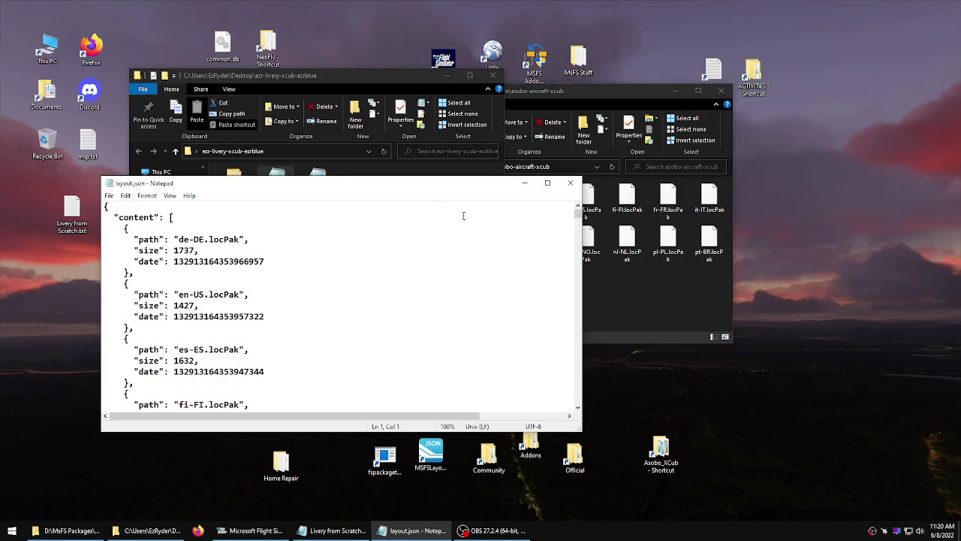
pyautogui.moveTo(407, 187); pyautogui.dragTo(489, 143)
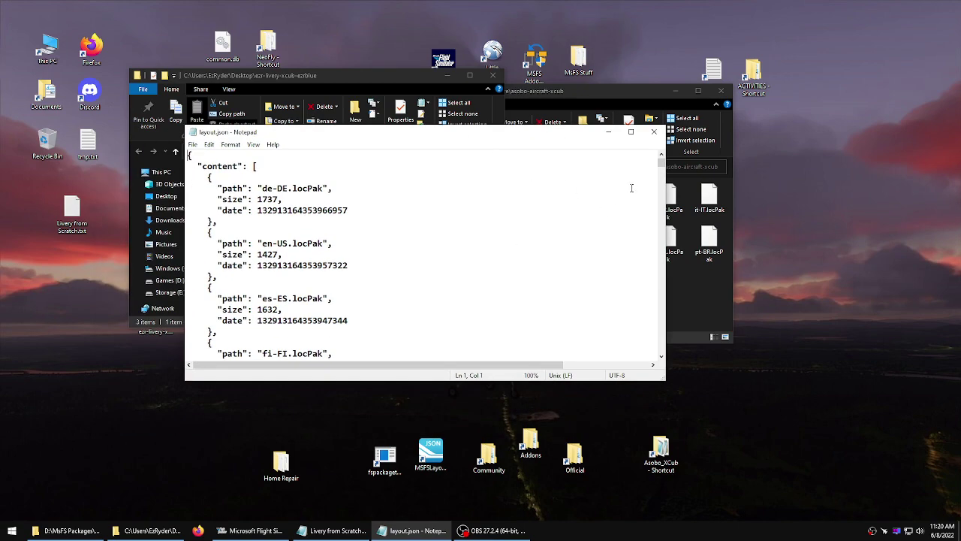
pyautogui.scroll(-20, 396, 289)
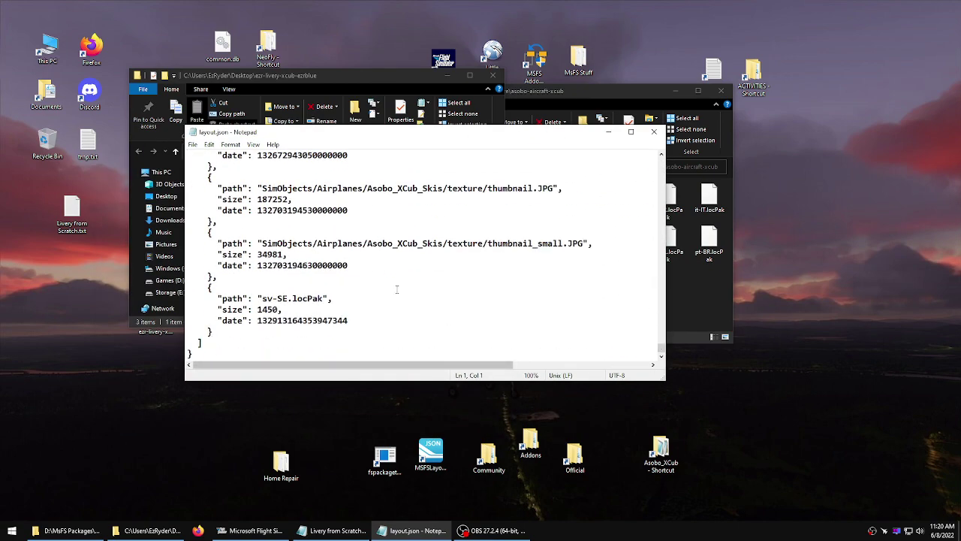
pyautogui.click(653, 131)
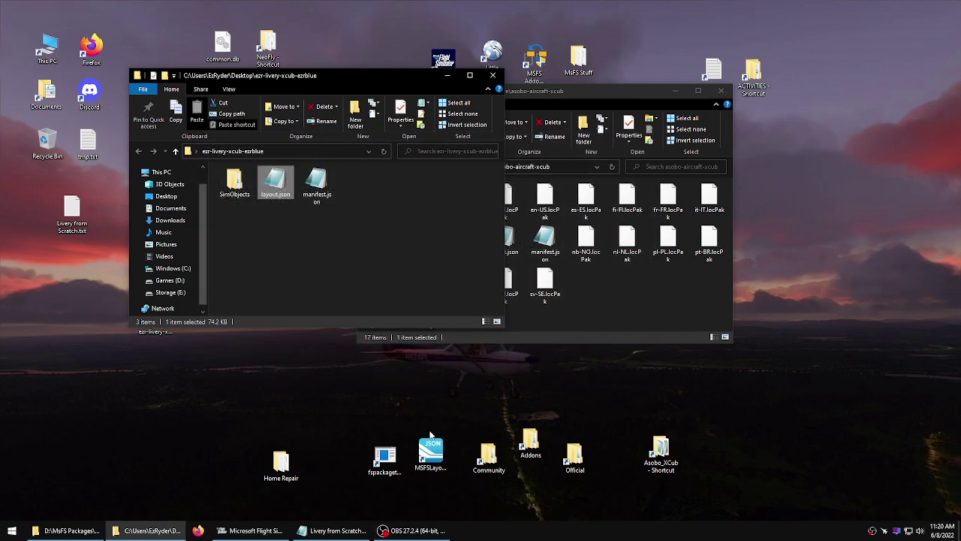
pyautogui.click(431, 449)
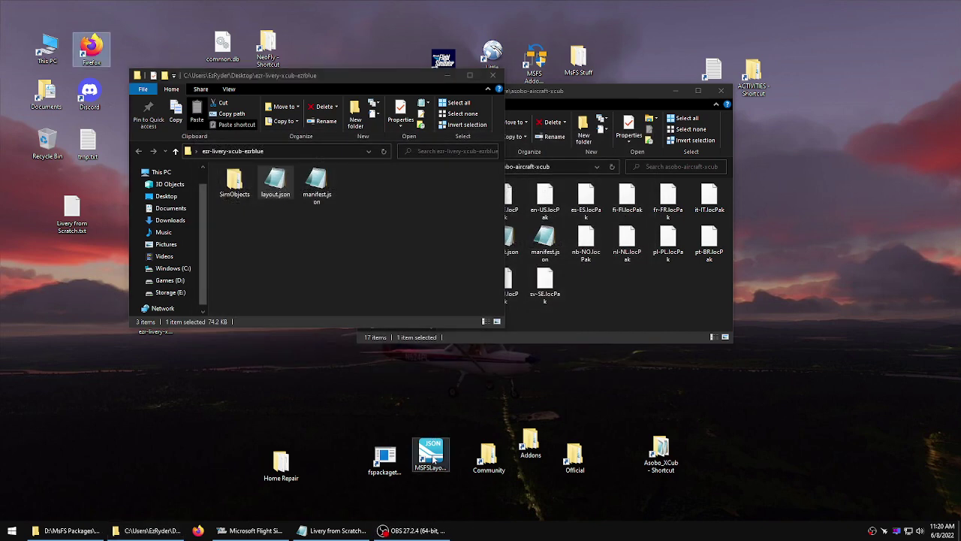
# Look through the livery package's SimObjects/Airplanes/Asobo_XCub_ezrBlue folder down to the contents of its TEXTURE folder.
pyautogui.click(354, 253)
pyautogui.doubleClick(234, 180)
pyautogui.doubleClick(235, 180)
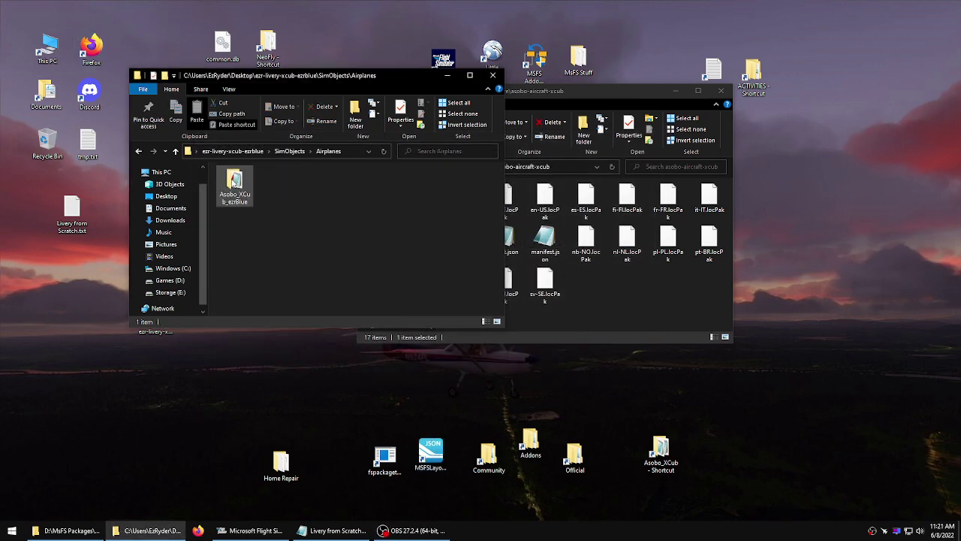
pyautogui.doubleClick(235, 180)
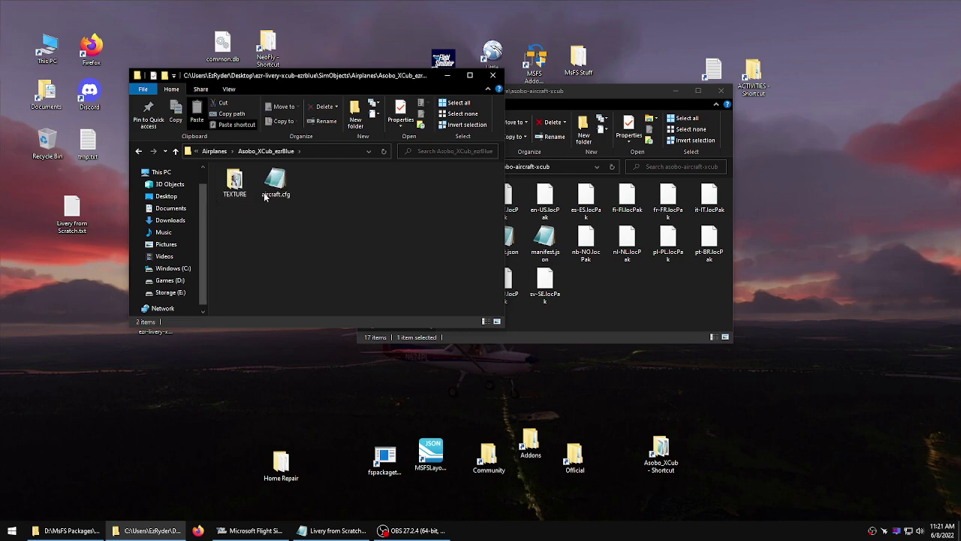
pyautogui.doubleClick(246, 182)
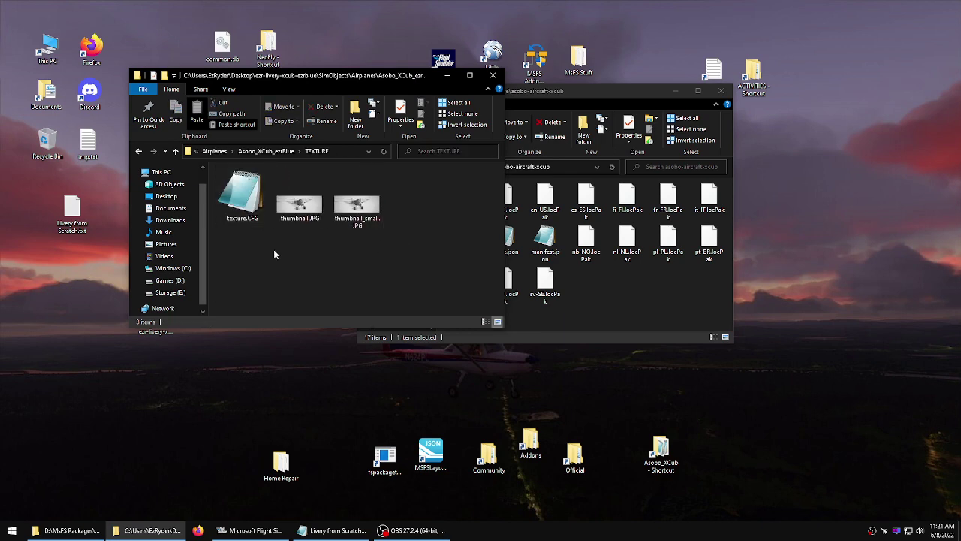
# Open aircraft.cfg from the Asobo_XCub_ezrBlue folder and reposition its Notepad window lower on the desktop.
pyautogui.click(247, 151)
pyautogui.click(272, 183)
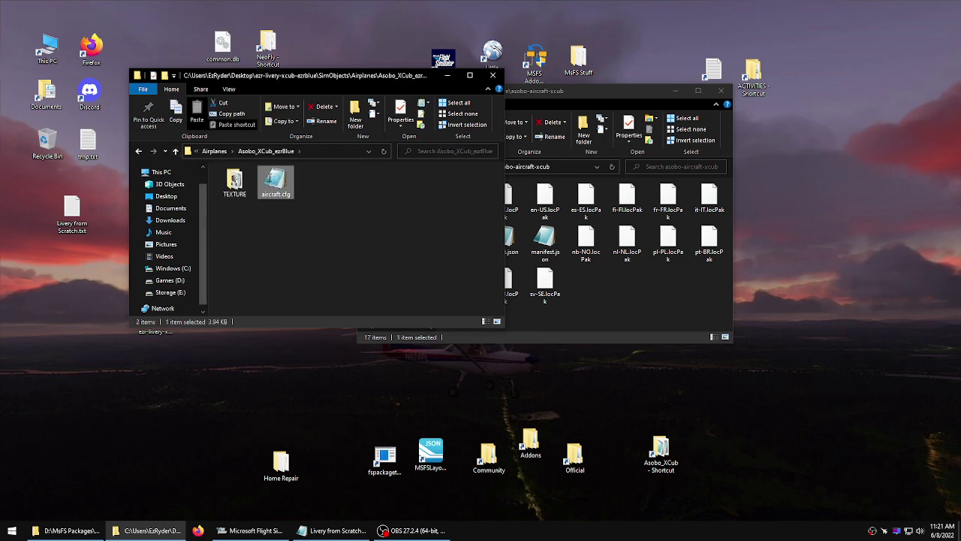
pyautogui.doubleClick(272, 180)
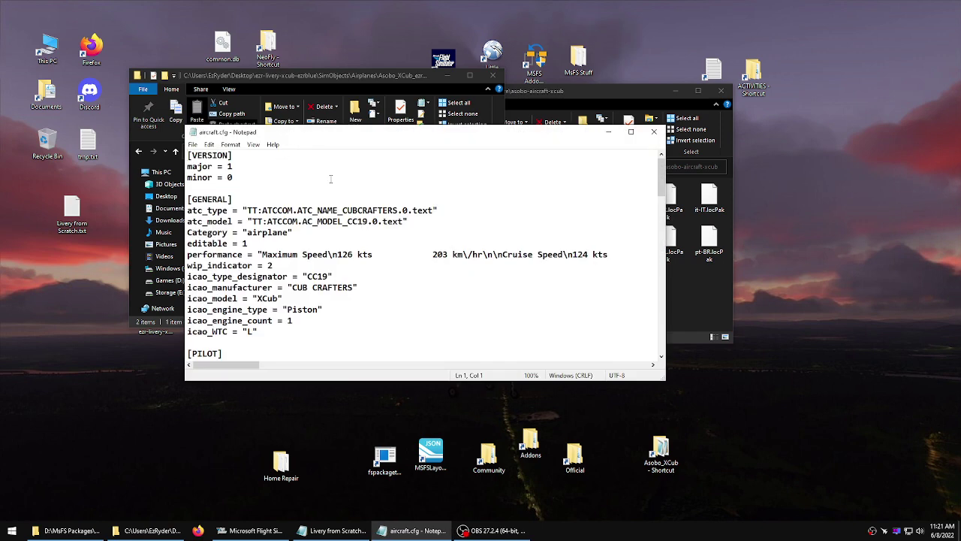
pyautogui.scroll(-4, 331, 178)
pyautogui.scroll(4, 330, 178)
pyautogui.click(652, 132)
pyautogui.doubleClick(275, 182)
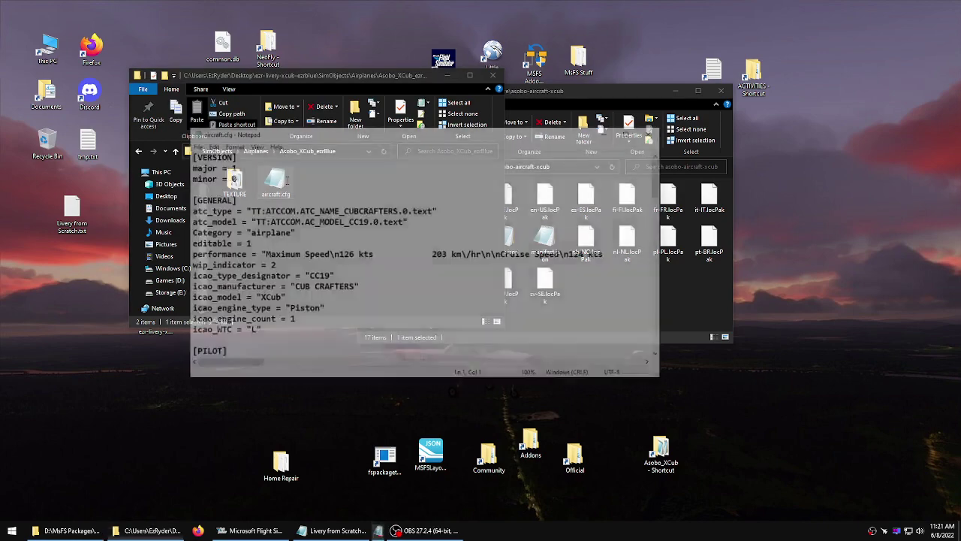
pyautogui.moveTo(311, 137); pyautogui.dragTo(222, 198)
pyautogui.click(354, 20)
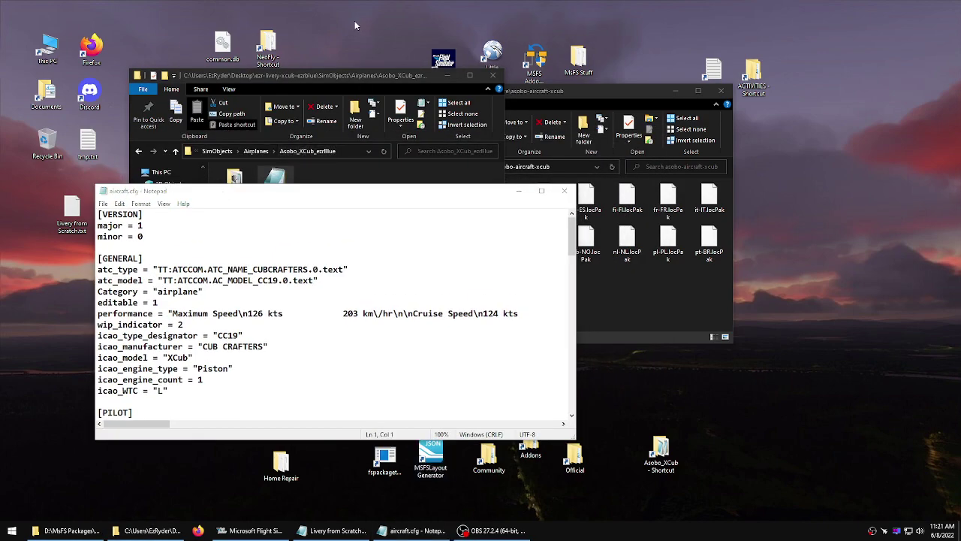
# Open the SDK Documentation bookmark in Firefox and enlarge the browser window for reference beside aircraft.cfg.
pyautogui.doubleClick(91, 48)
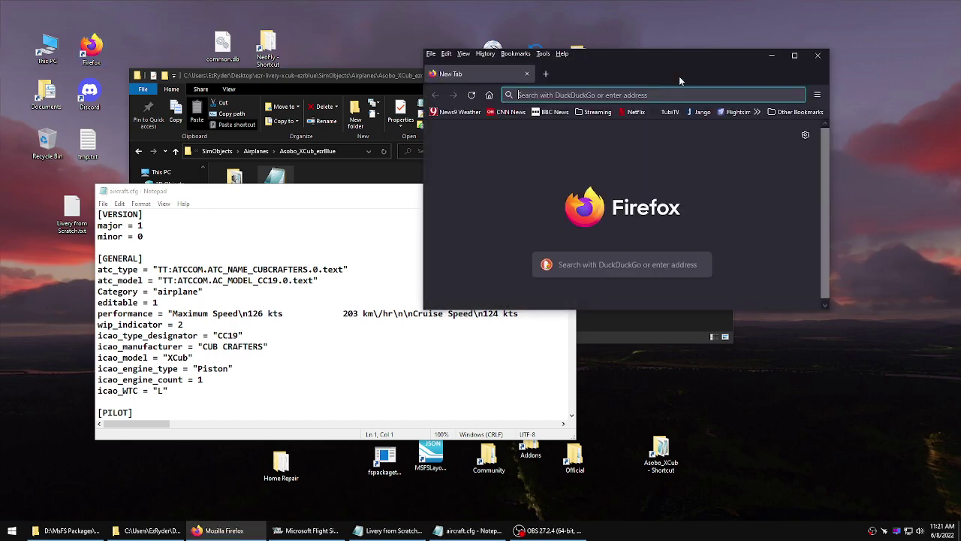
pyautogui.click(699, 113)
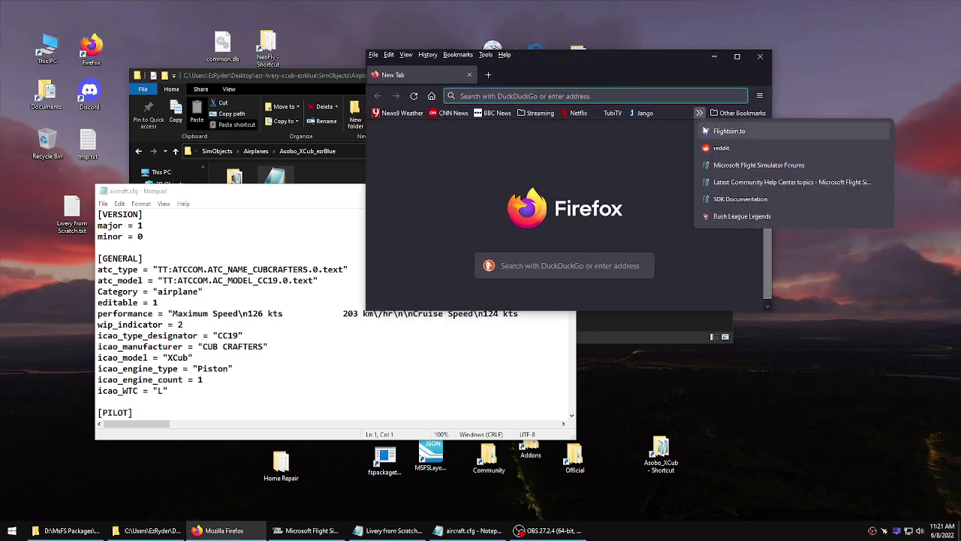
pyautogui.click(740, 199)
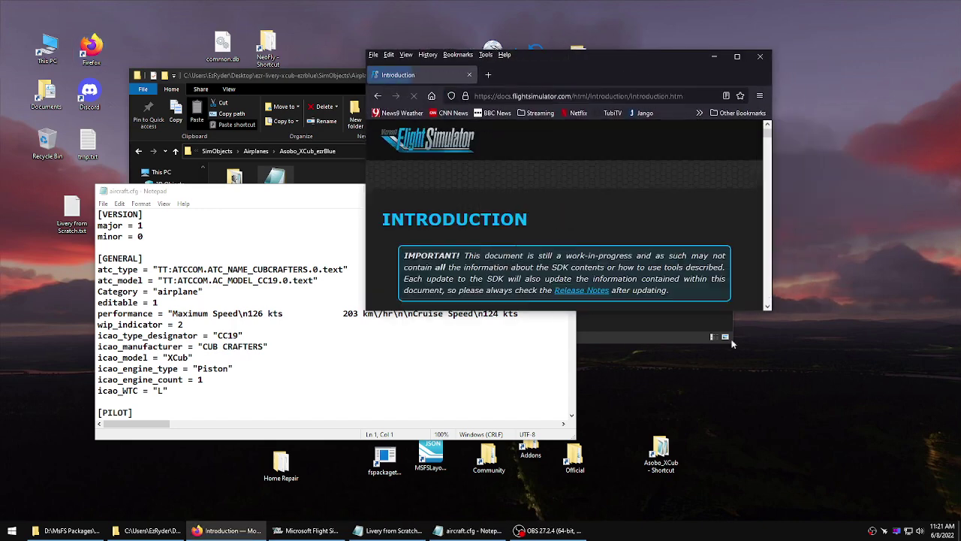
pyautogui.moveTo(772, 311); pyautogui.dragTo(877, 377)
# Delete the model, panel and sound lines from the [FLTSIM.0] section of aircraft.cfg.
pyautogui.click(225, 247)
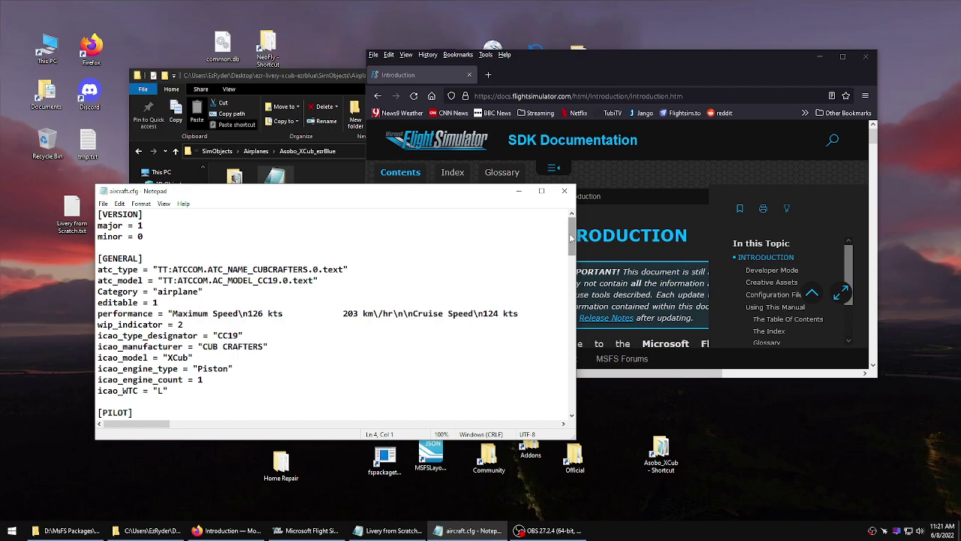
pyautogui.moveTo(574, 234); pyautogui.dragTo(577, 409)
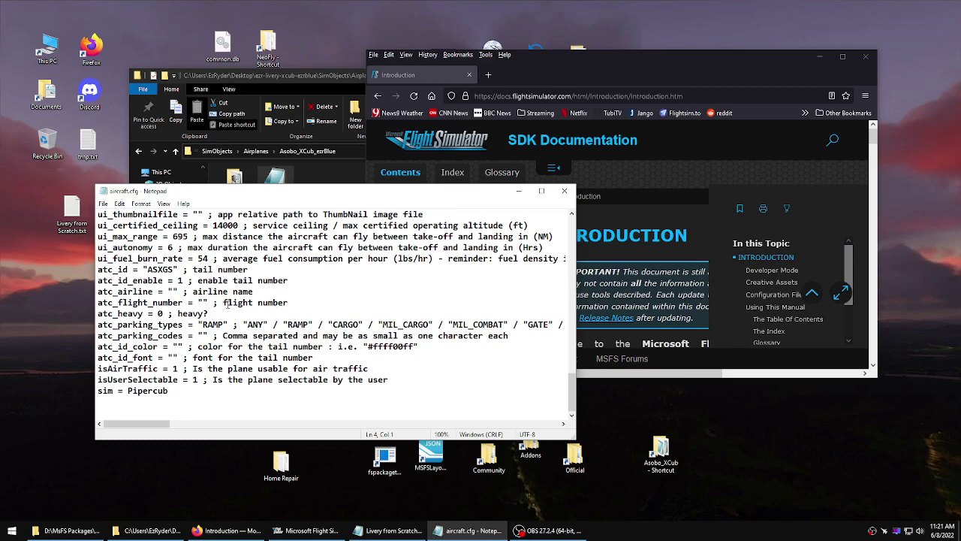
pyautogui.click(184, 269)
pyautogui.scroll(8, 185, 267)
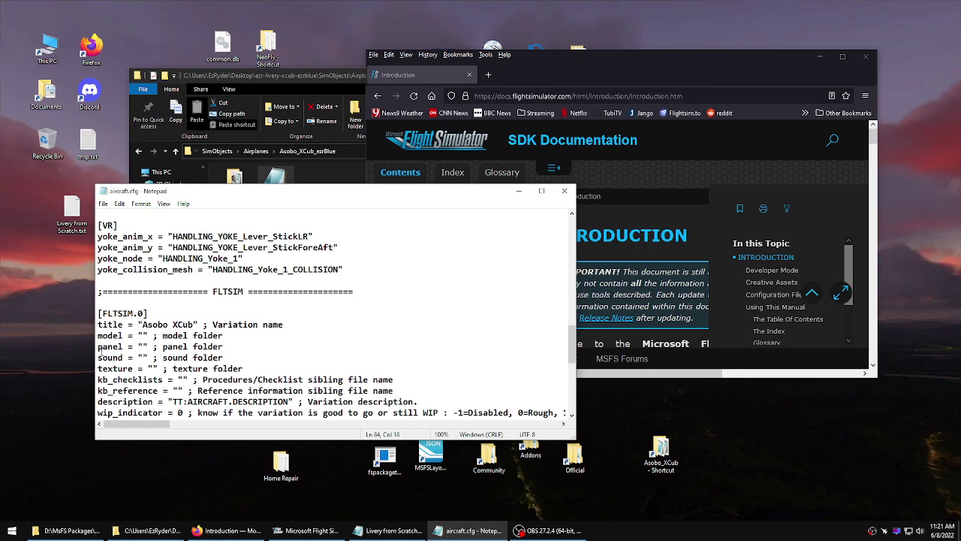
pyautogui.moveTo(225, 357); pyautogui.dragTo(97, 336)
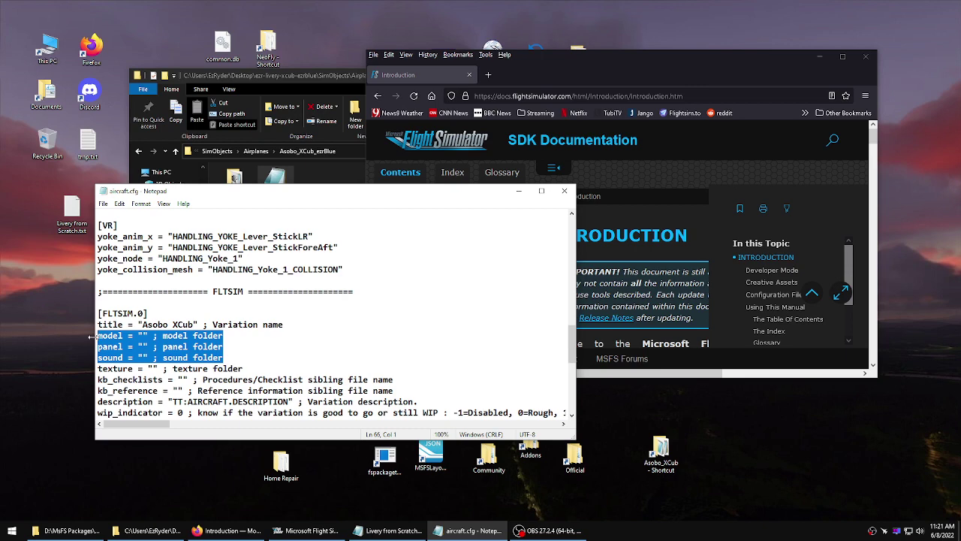
pyautogui.press('Delete')
pyautogui.press('BackSpace')
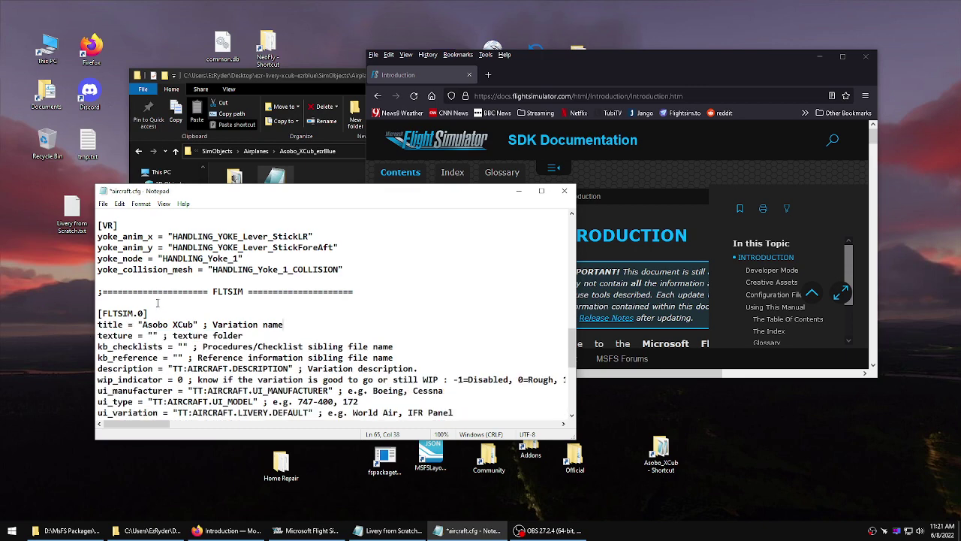
# Delete everything from the [GENERAL] section through the FLTSIM divider line in aircraft.cfg and add a blank line above [FLTSIM.0].
pyautogui.moveTo(98, 303); pyautogui.dragTo(97, 260)
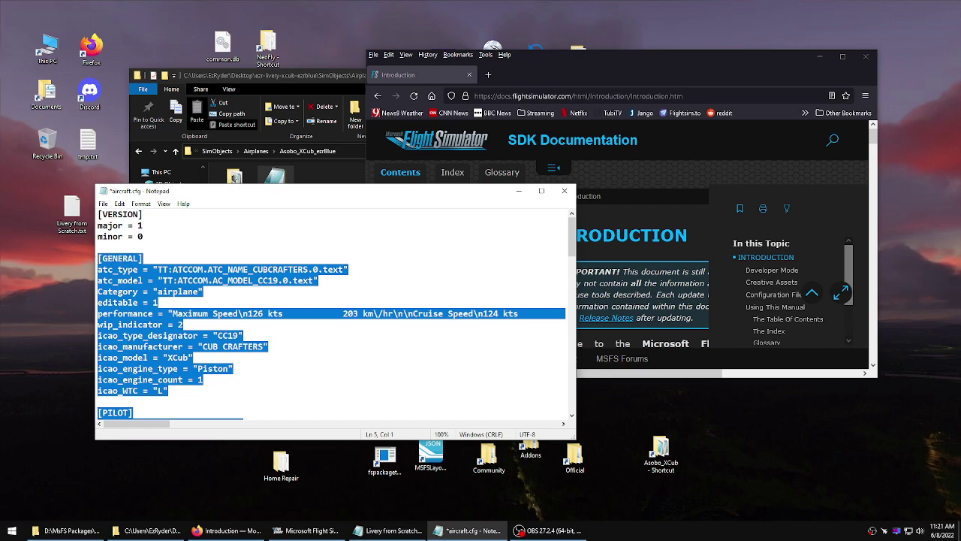
pyautogui.press('Delete')
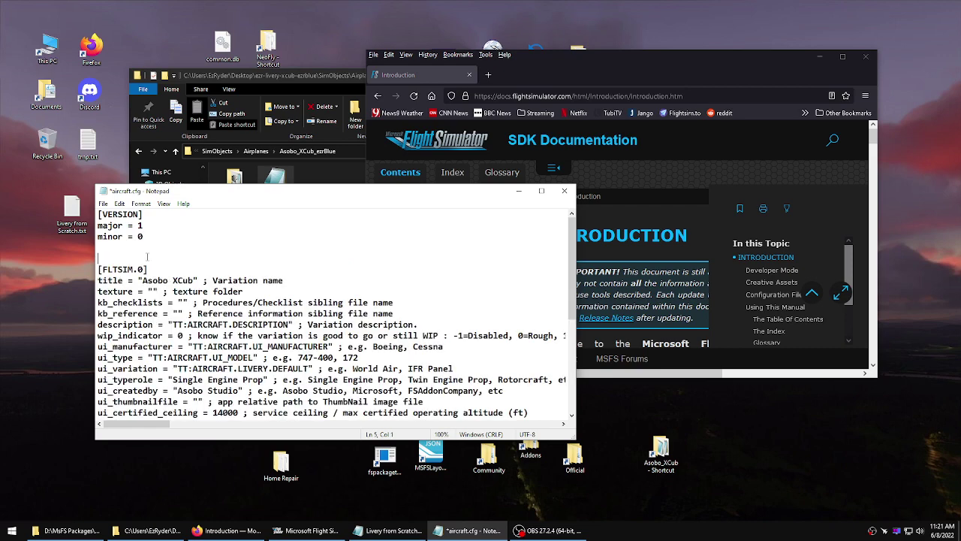
pyautogui.press('Return')
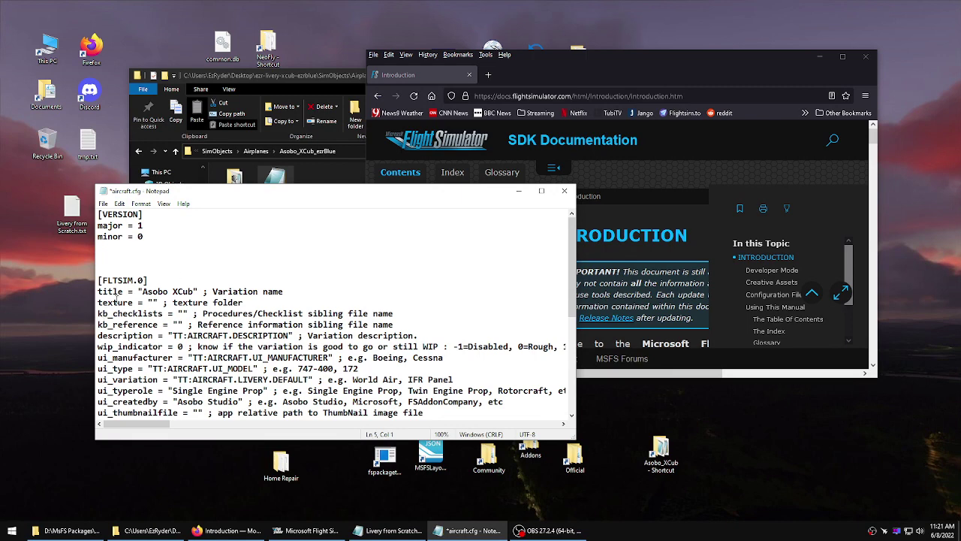
# Reduce the [FLTSIM.0] section to its title, texture and ui_variation lines by deleting all other entries, and save aircraft.cfg.
pyautogui.scroll(-6, 128, 246)
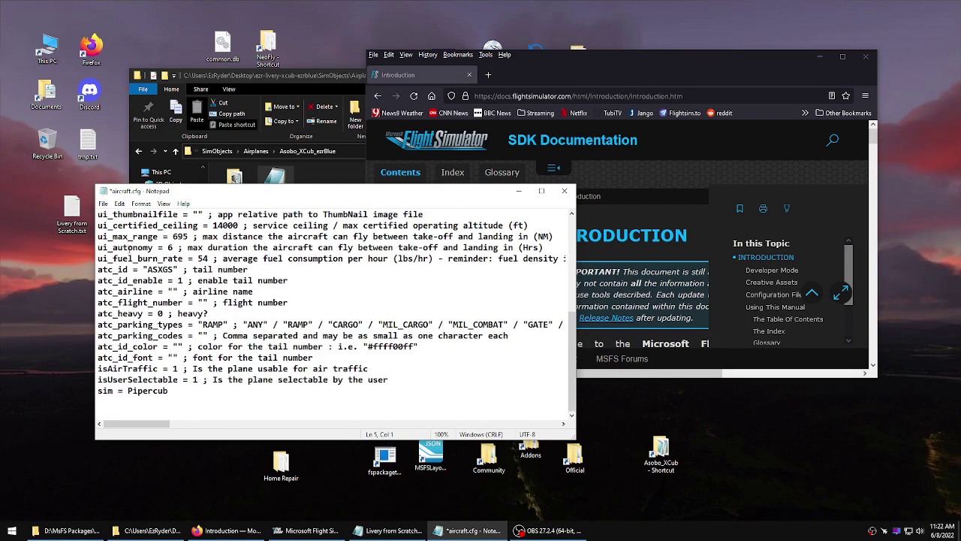
pyautogui.moveTo(104, 410); pyautogui.dragTo(99, 259)
pyautogui.scroll(2, 330, 314)
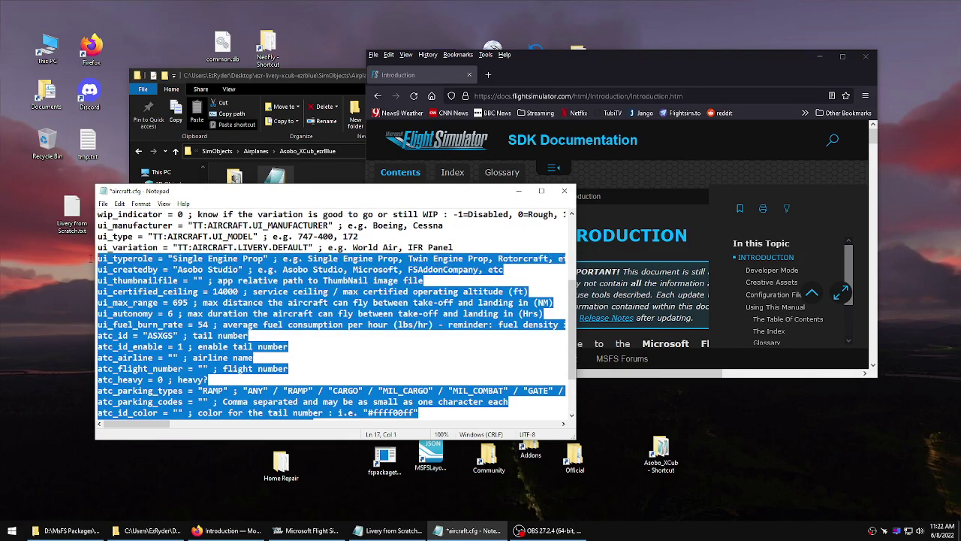
pyautogui.press('Delete')
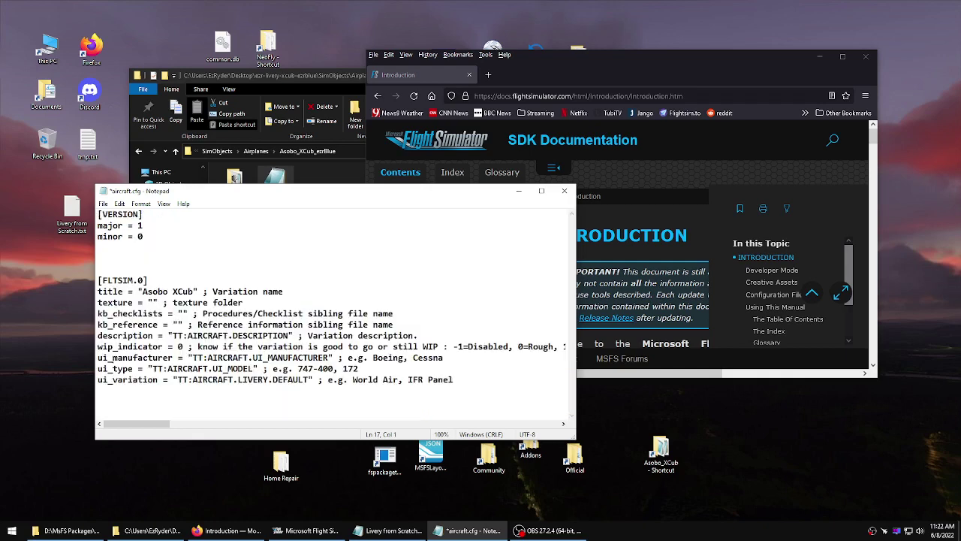
pyautogui.moveTo(97, 379); pyautogui.dragTo(98, 313)
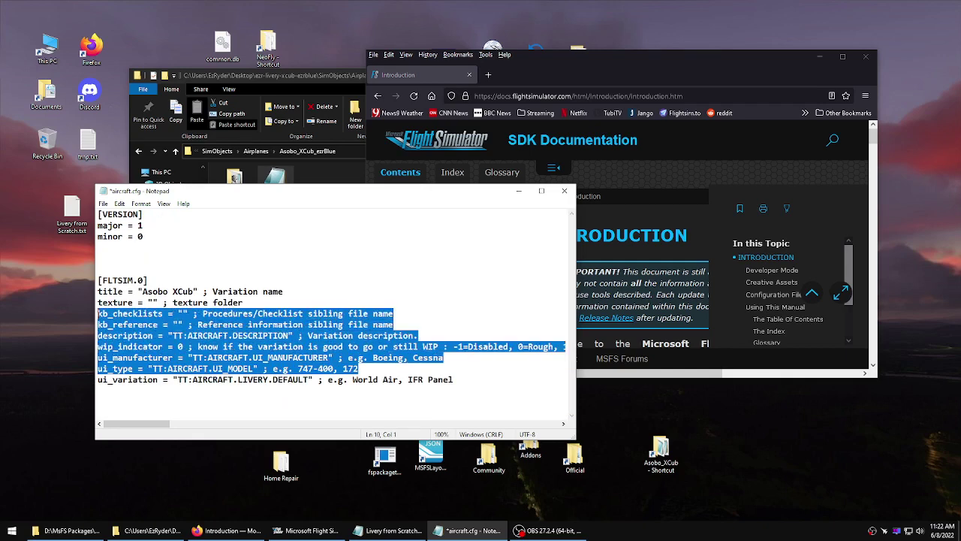
pyautogui.press('Delete')
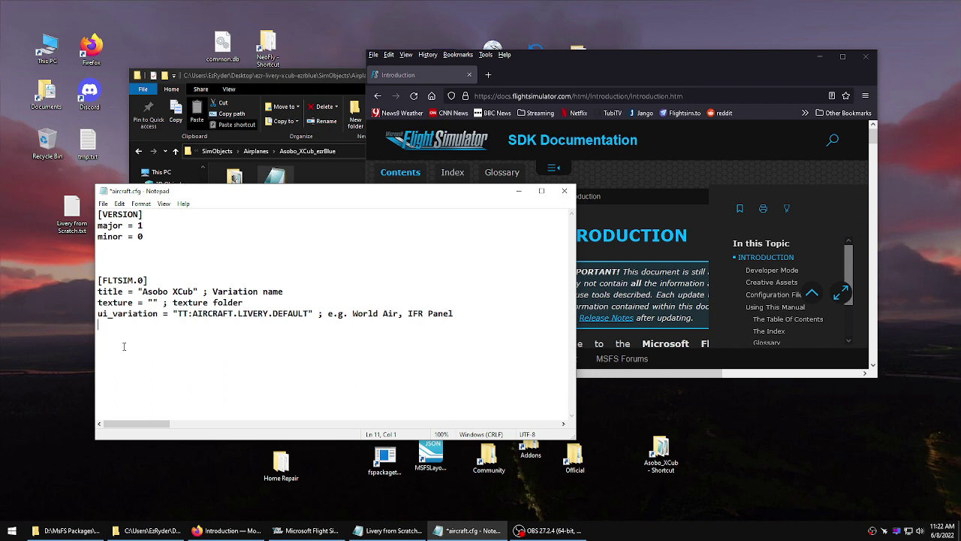
pyautogui.click(103, 203)
pyautogui.click(119, 247)
pyautogui.click(105, 258)
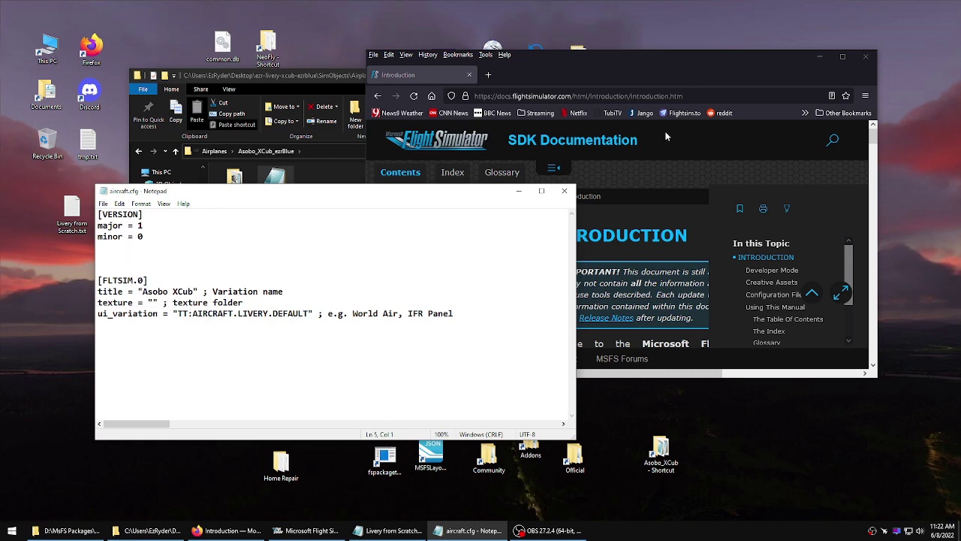
# Remove the trailing semicolon comments from the title, texture and ui_variation lines in aircraft.cfg.
pyautogui.moveTo(671, 69); pyautogui.dragTo(659, 68)
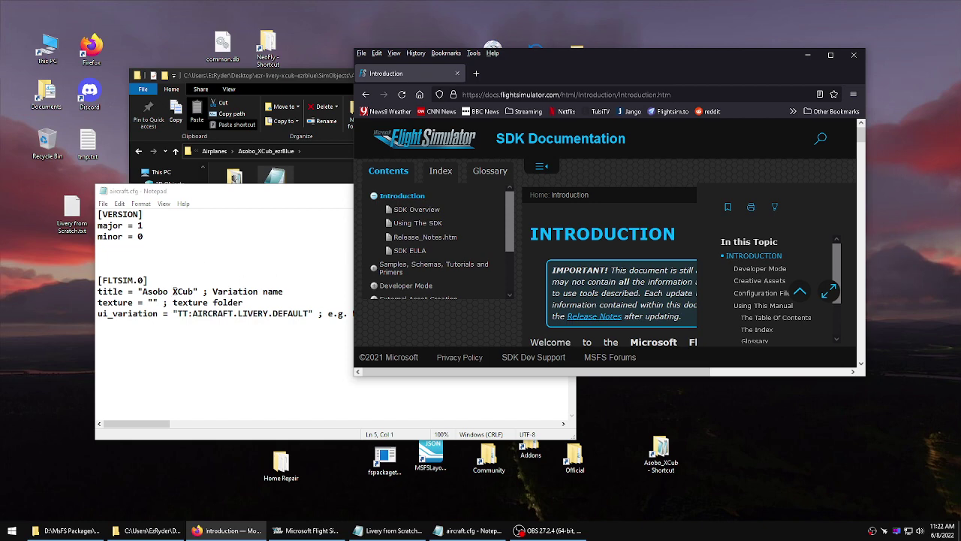
pyautogui.click(164, 301)
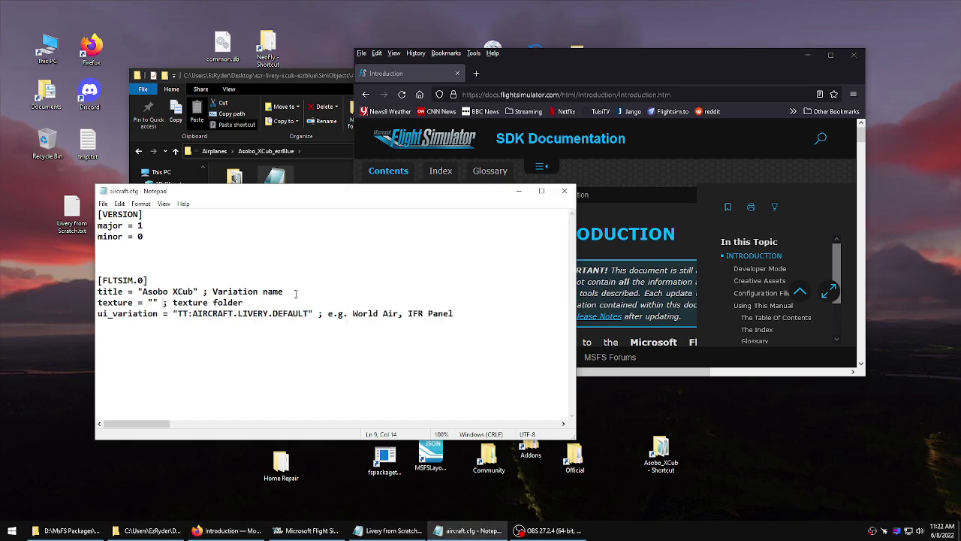
pyautogui.moveTo(296, 293); pyautogui.dragTo(158, 302)
pyautogui.rightClick(231, 292)
pyautogui.click(252, 314)
pyautogui.rightClick(169, 303)
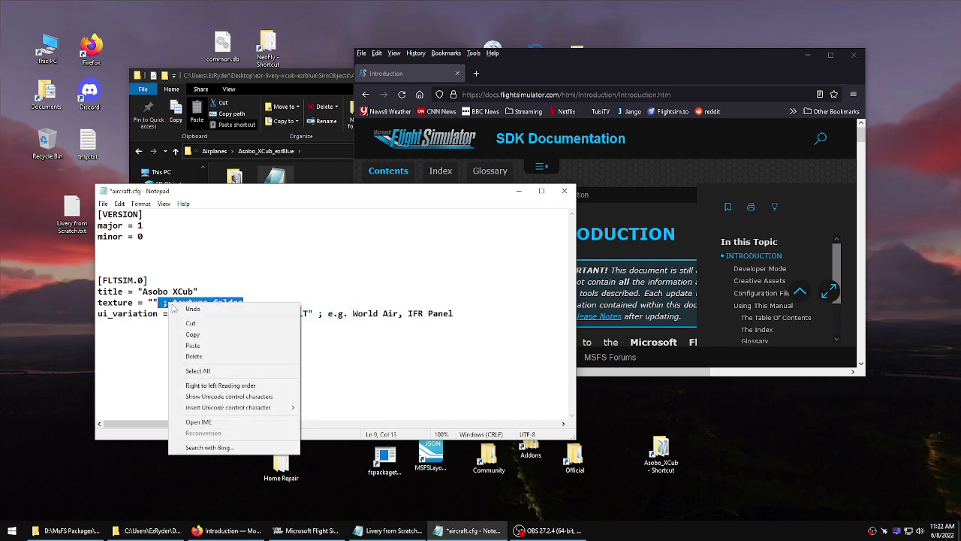
pyautogui.click(191, 323)
pyautogui.click(457, 313)
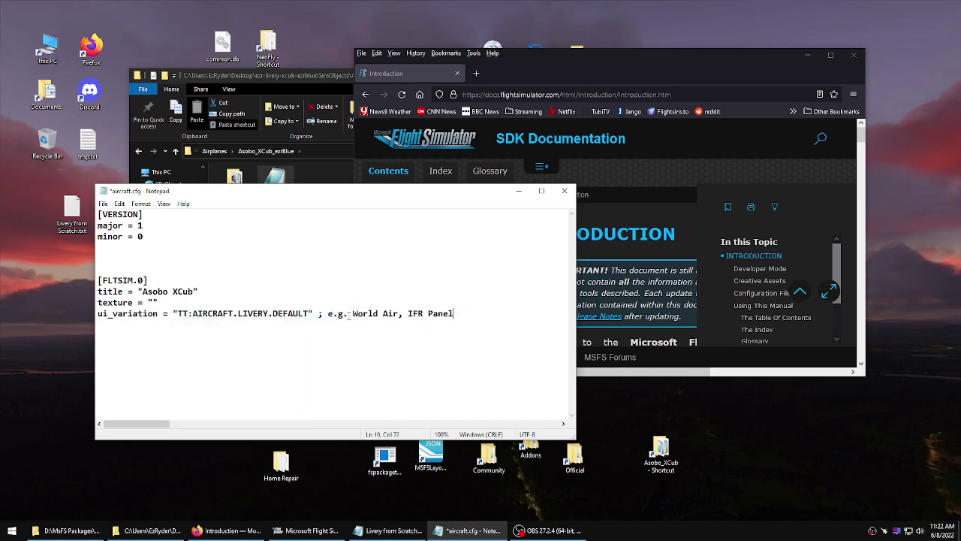
pyautogui.moveTo(321, 316); pyautogui.dragTo(318, 316)
pyautogui.moveTo(452, 313); pyautogui.dragTo(314, 316)
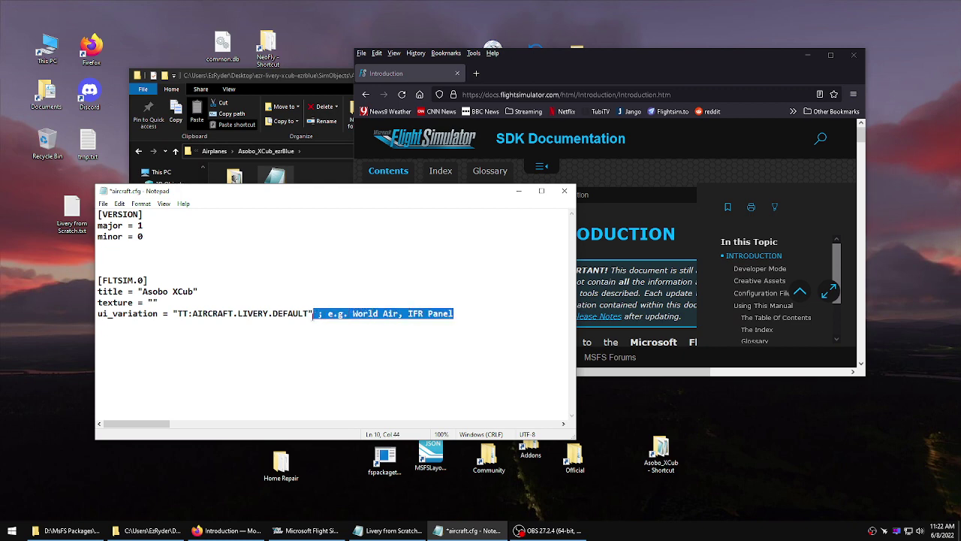
pyautogui.rightClick(321, 314)
pyautogui.click(339, 334)
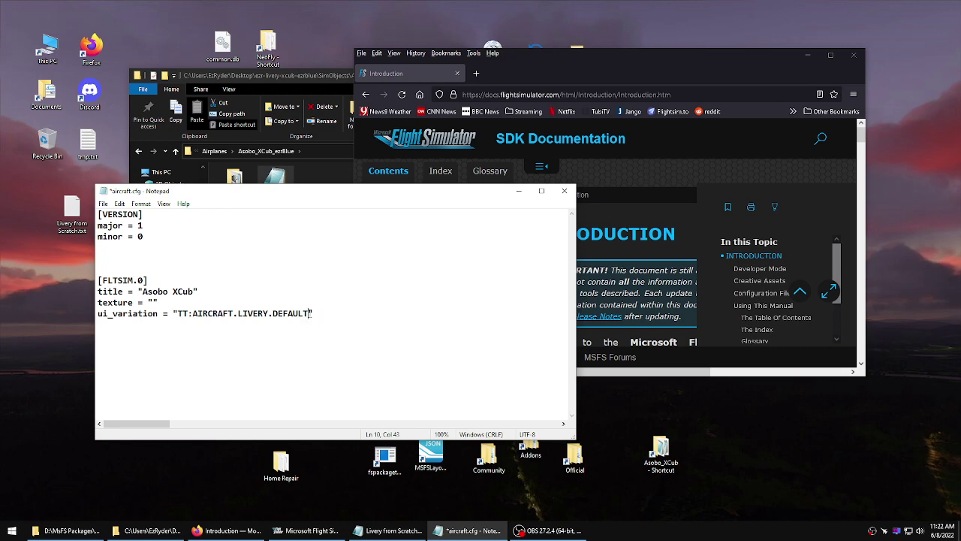
# Empty the ui_variation value between its quotation marks and save aircraft.cfg.
pyautogui.moveTo(311, 313); pyautogui.dragTo(178, 314)
pyautogui.rightClick(194, 315)
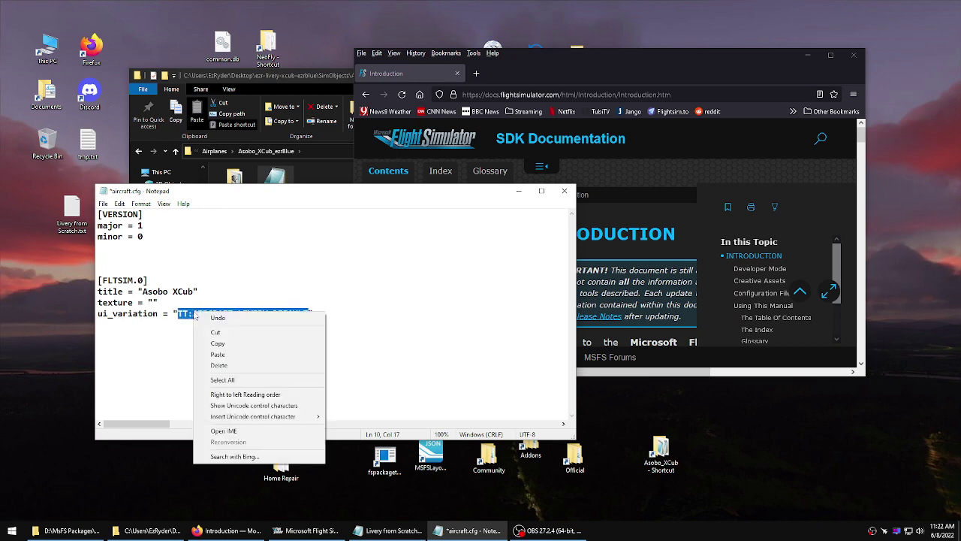
pyautogui.click(216, 332)
pyautogui.click(103, 204)
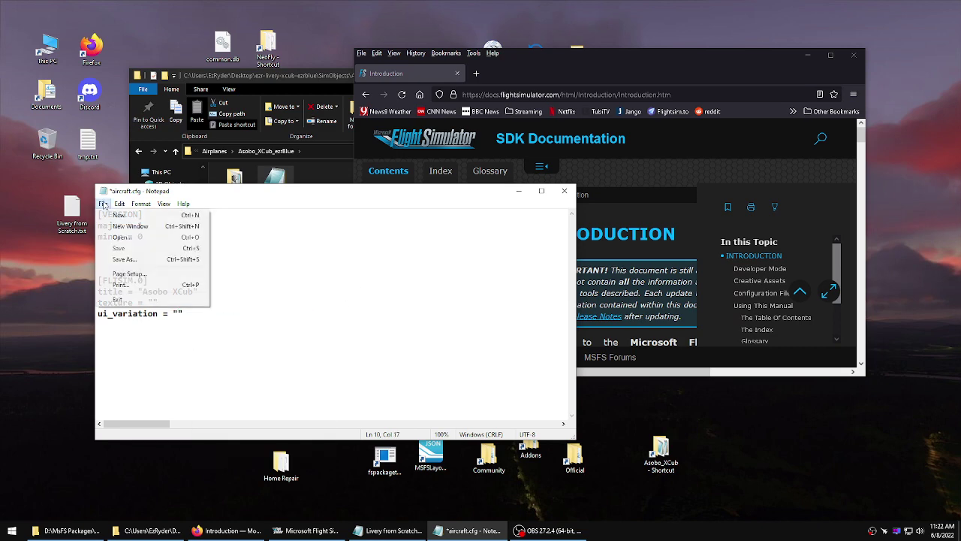
pyautogui.click(120, 247)
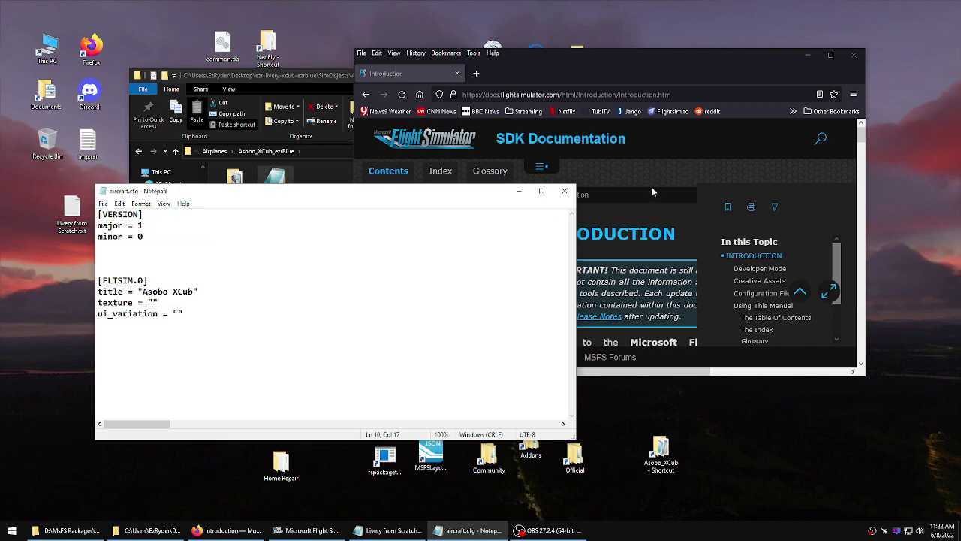
# Search the SDK Documentation in Firefox for "livery" and open the Creating A Livery Package tutorial.
pyautogui.click(621, 148)
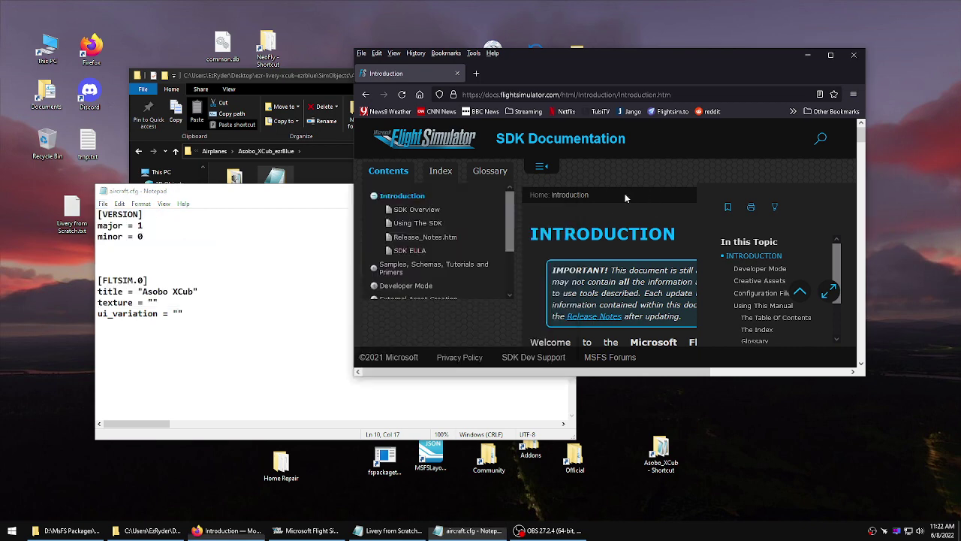
pyautogui.click(823, 139)
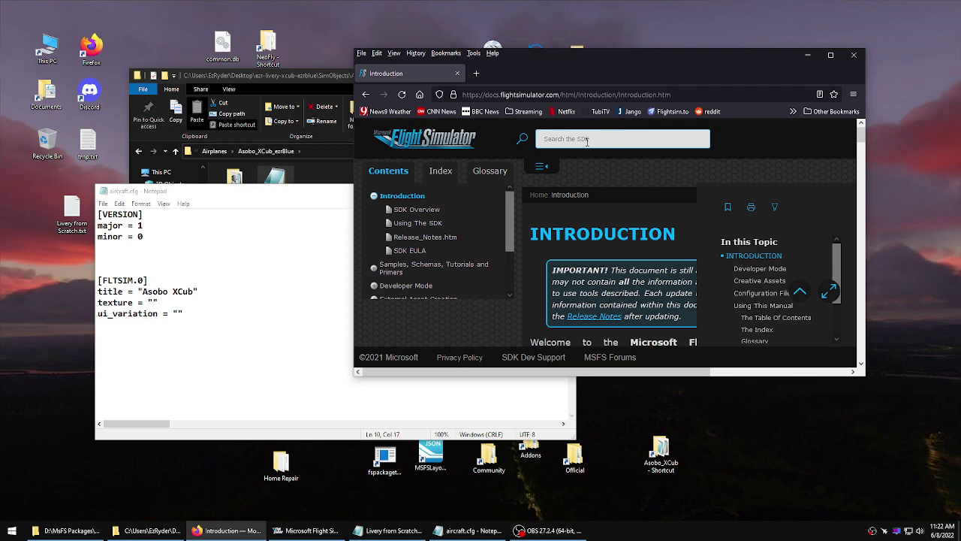
pyautogui.write('liv')
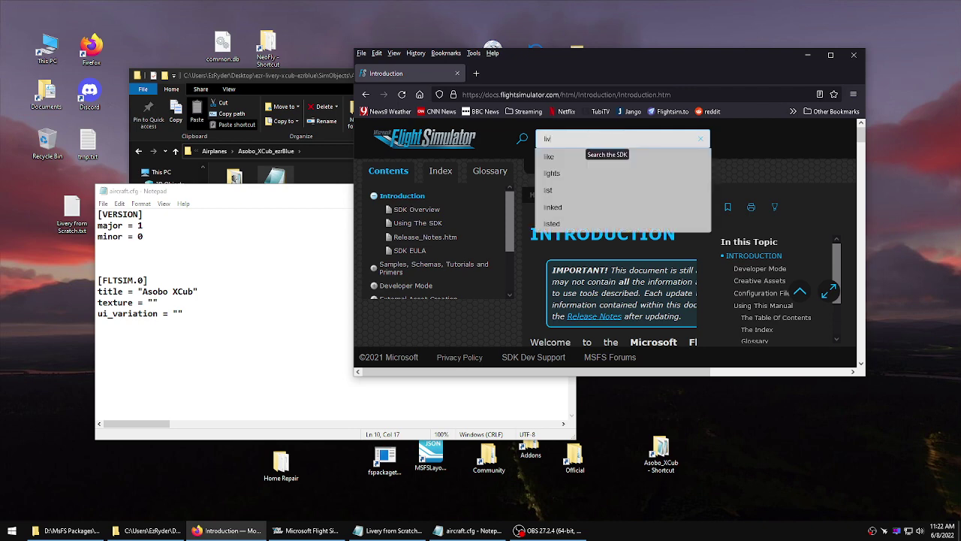
pyautogui.write('ery')
pyautogui.press('Return')
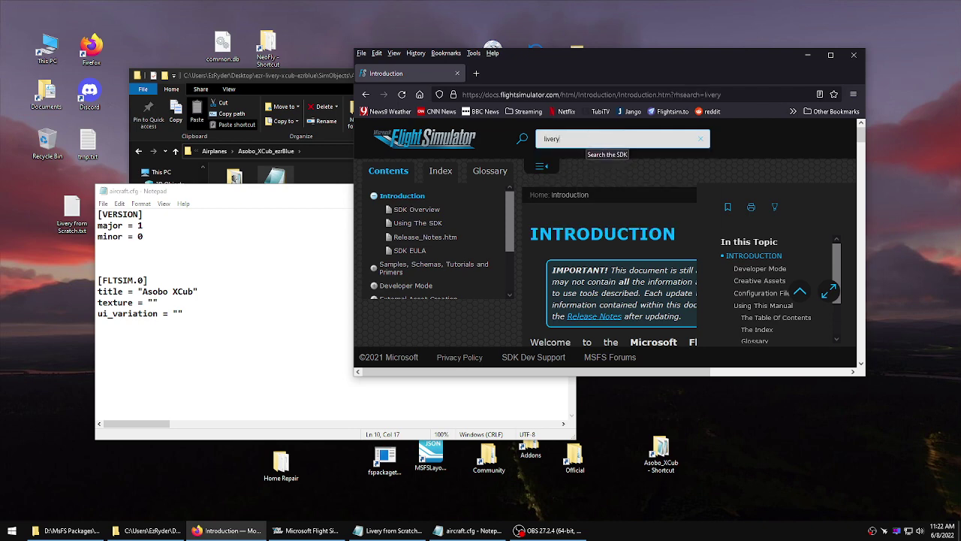
pyautogui.moveTo(682, 63); pyautogui.dragTo(702, 52)
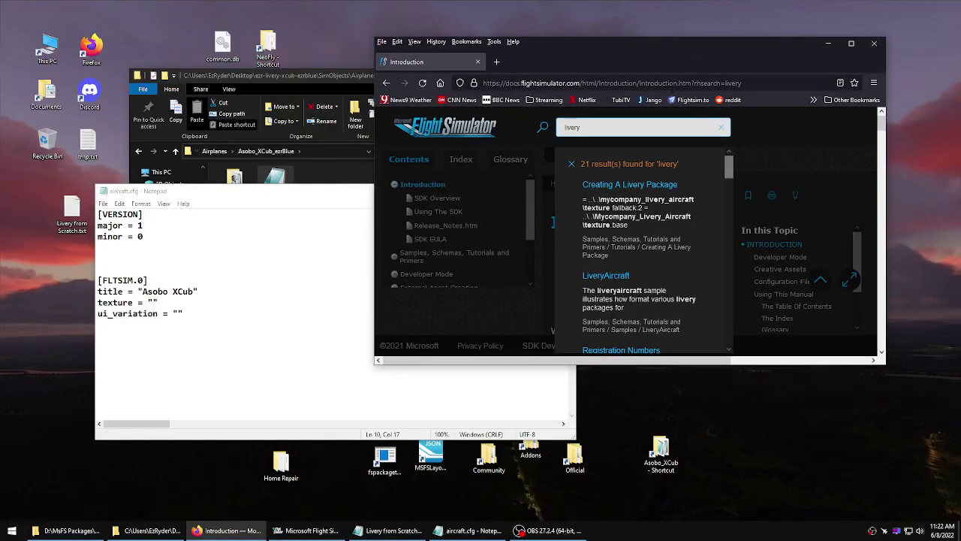
pyautogui.click(627, 186)
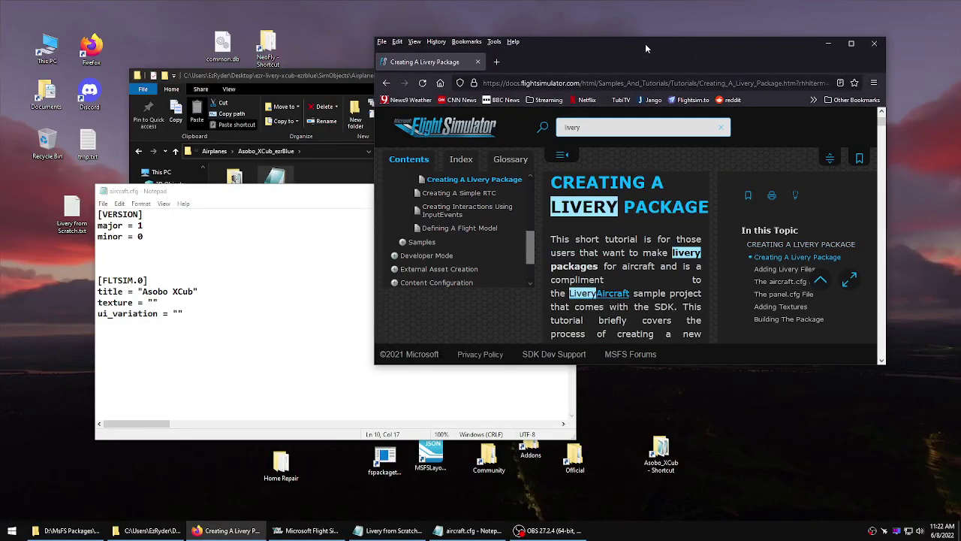
# Maximize the browser window and look through the livery tutorial to the [VARIATION] example in its aircraft.cfg File section.
pyautogui.doubleClick(637, 50)
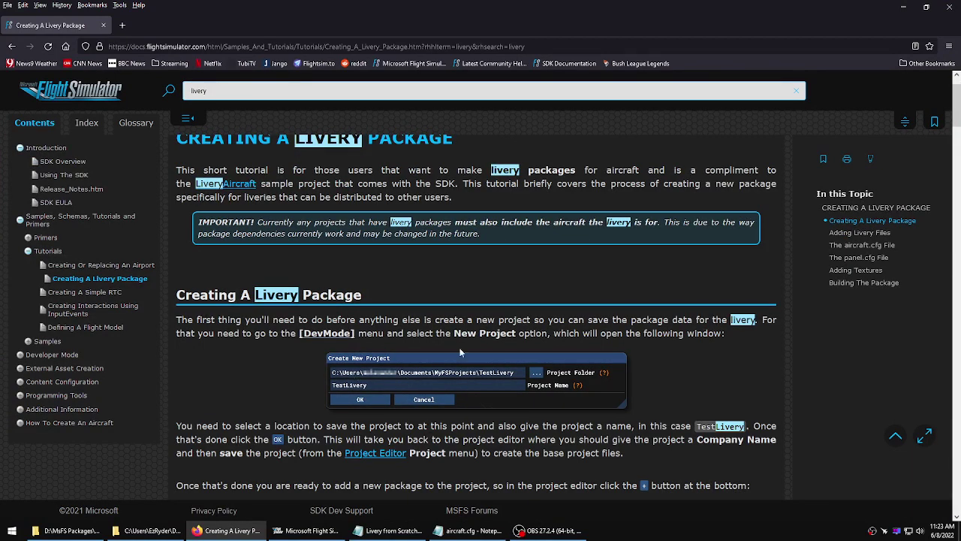
pyautogui.scroll(-2, 388, 217)
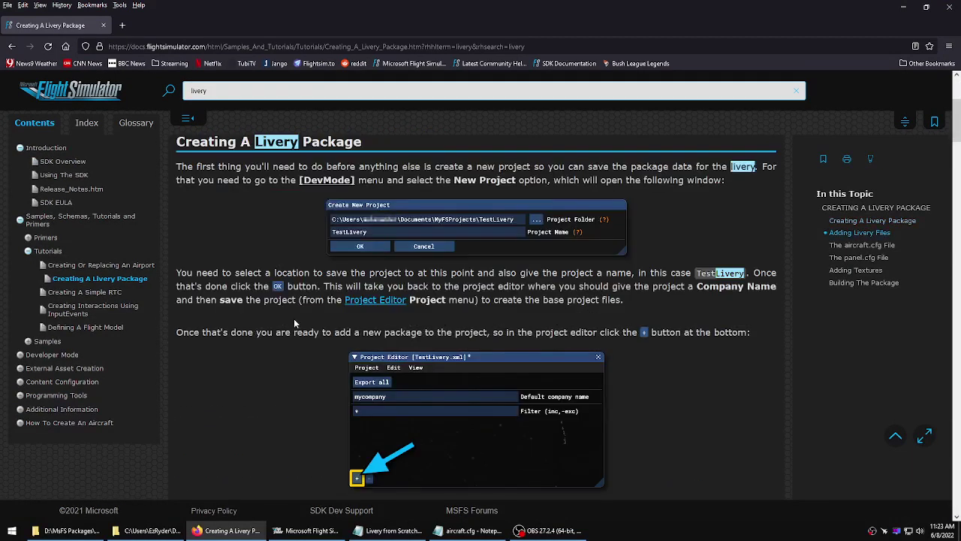
pyautogui.scroll(-3, 293, 318)
pyautogui.scroll(-5, 319, 286)
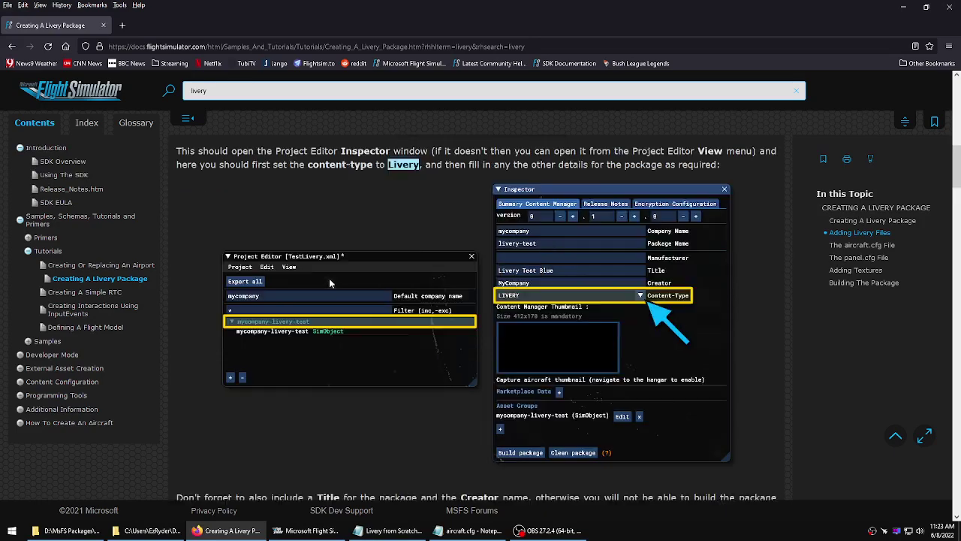
pyautogui.scroll(-5, 413, 291)
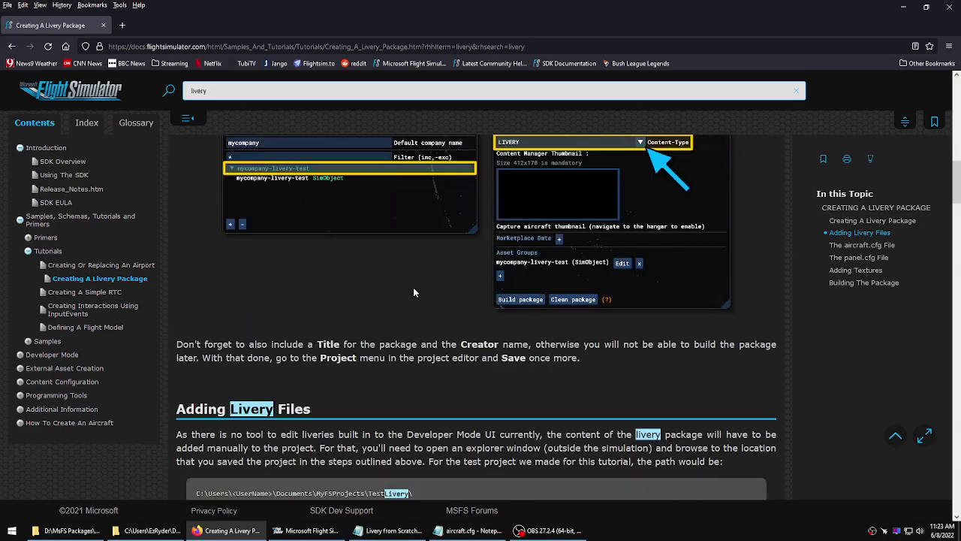
pyautogui.scroll(-5, 416, 283)
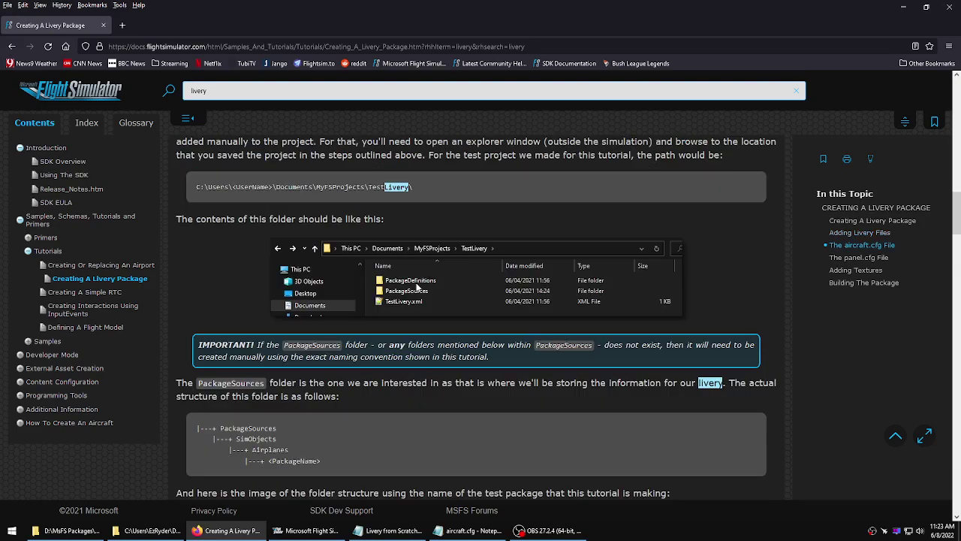
pyautogui.scroll(-4, 418, 286)
pyautogui.scroll(-3, 418, 286)
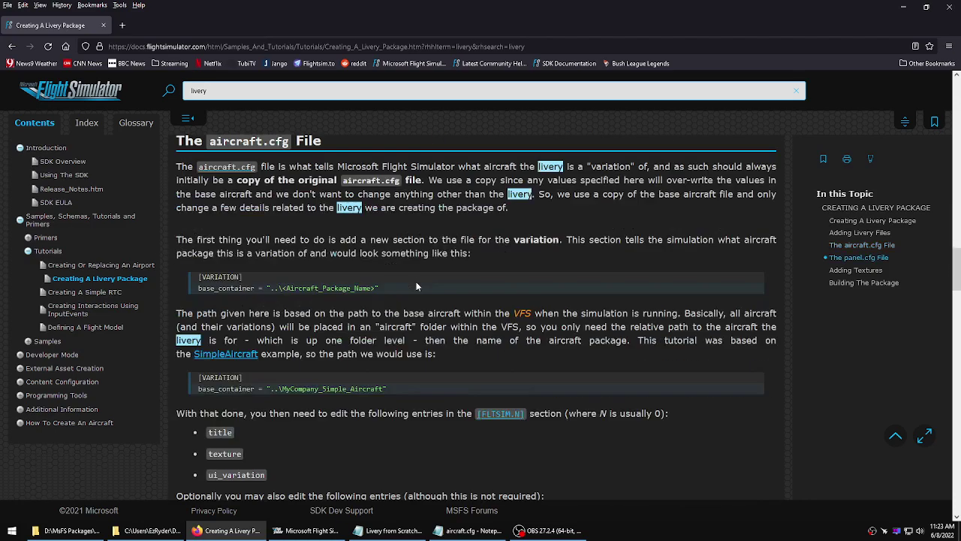
pyautogui.scroll(-1, 418, 286)
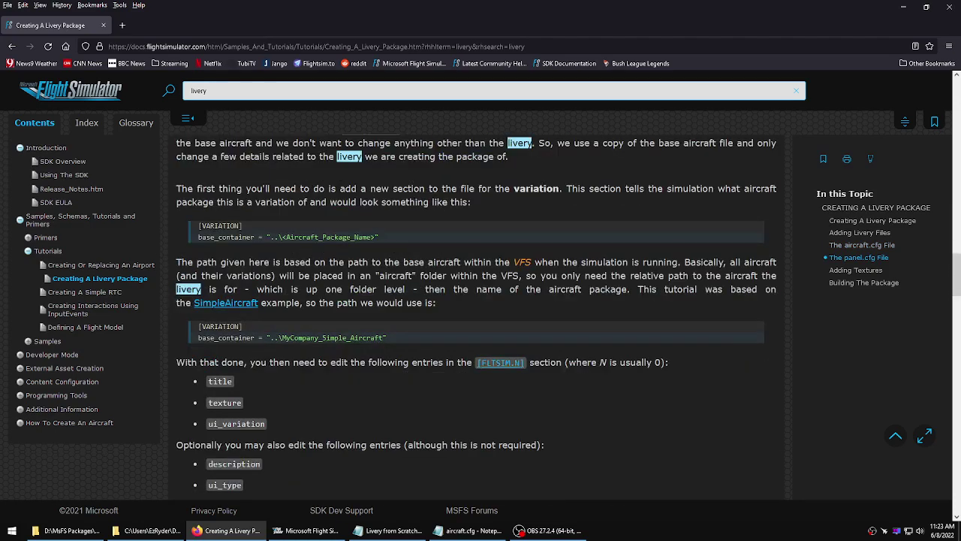
# Copy the two-line [VARIATION] example from the livery tutorial and paste it above the [FLTSIM.0] section in aircraft.cfg.
pyautogui.moveTo(197, 226); pyautogui.dragTo(378, 237)
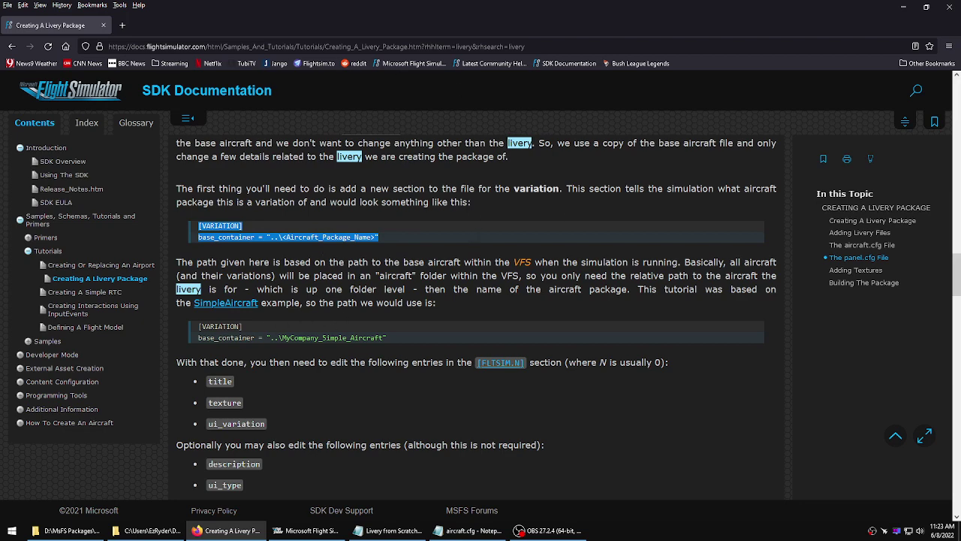
pyautogui.rightClick(224, 231)
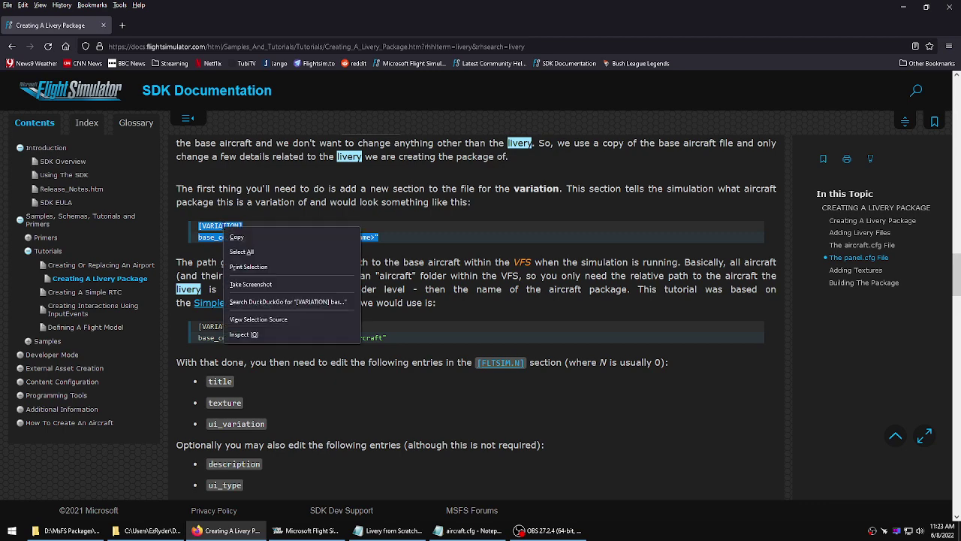
pyautogui.click(239, 238)
pyautogui.doubleClick(363, 22)
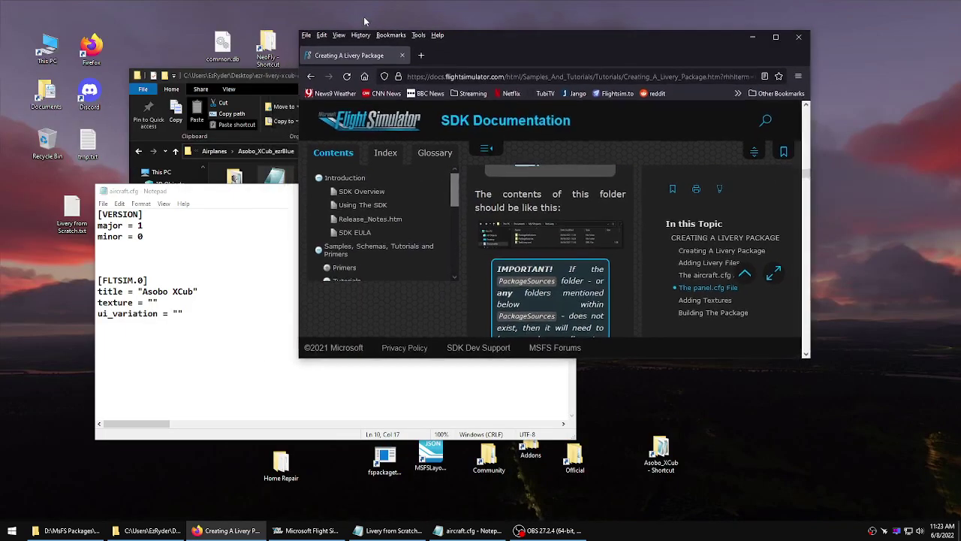
pyautogui.click(162, 262)
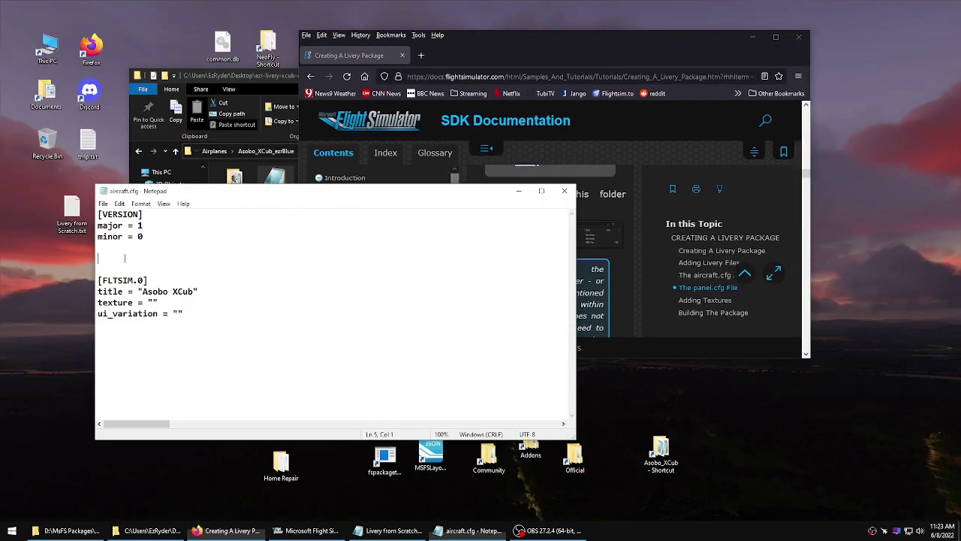
pyautogui.rightClick(124, 259)
pyautogui.click(149, 301)
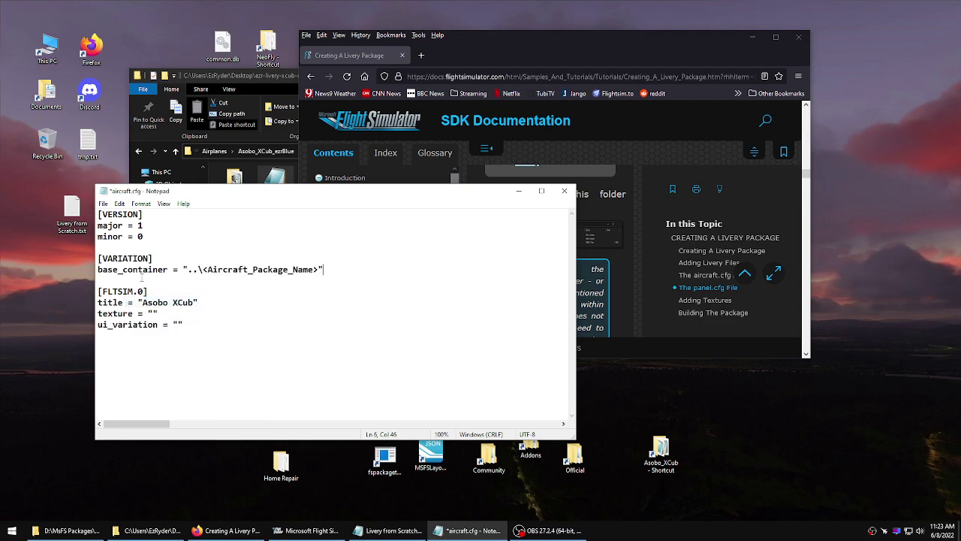
pyautogui.moveTo(100, 258); pyautogui.dragTo(258, 269)
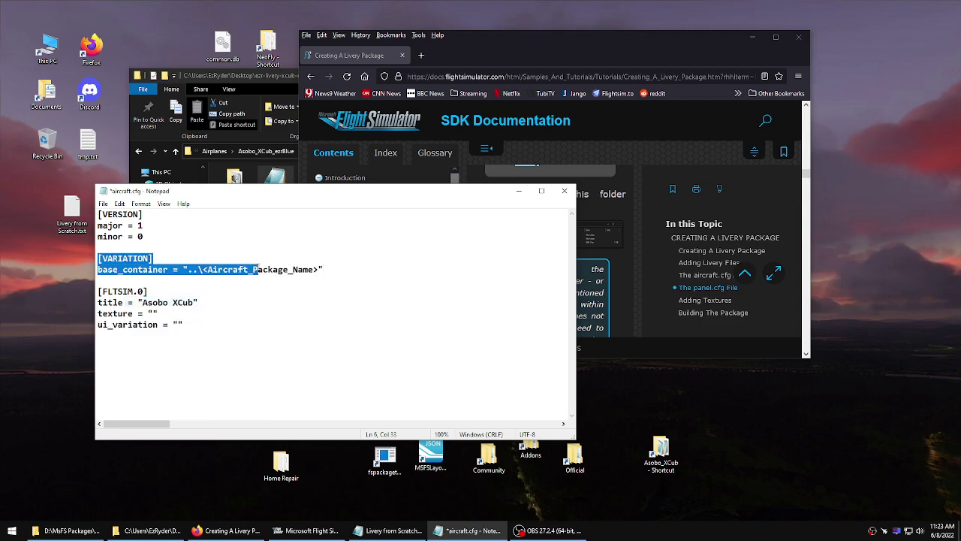
pyautogui.click(205, 268)
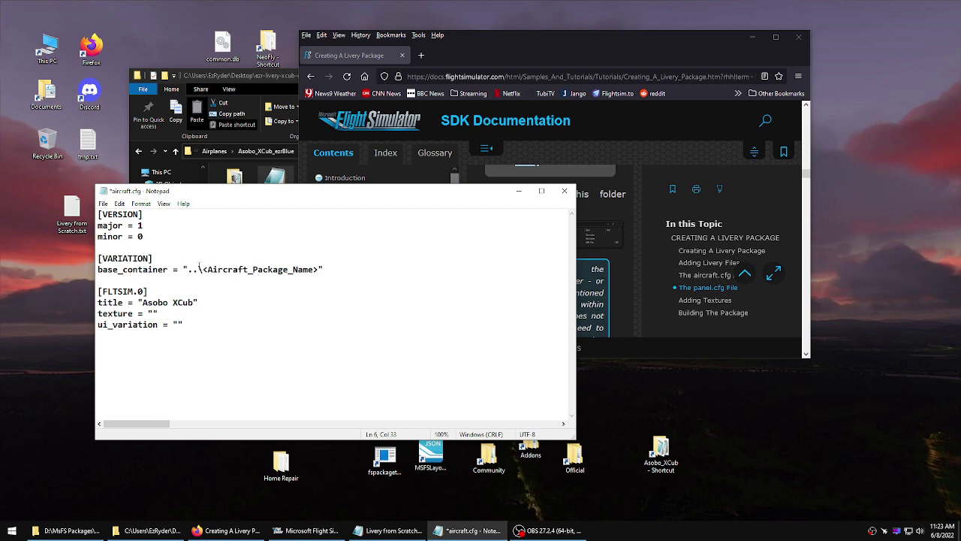
pyautogui.moveTo(201, 269); pyautogui.dragTo(319, 269)
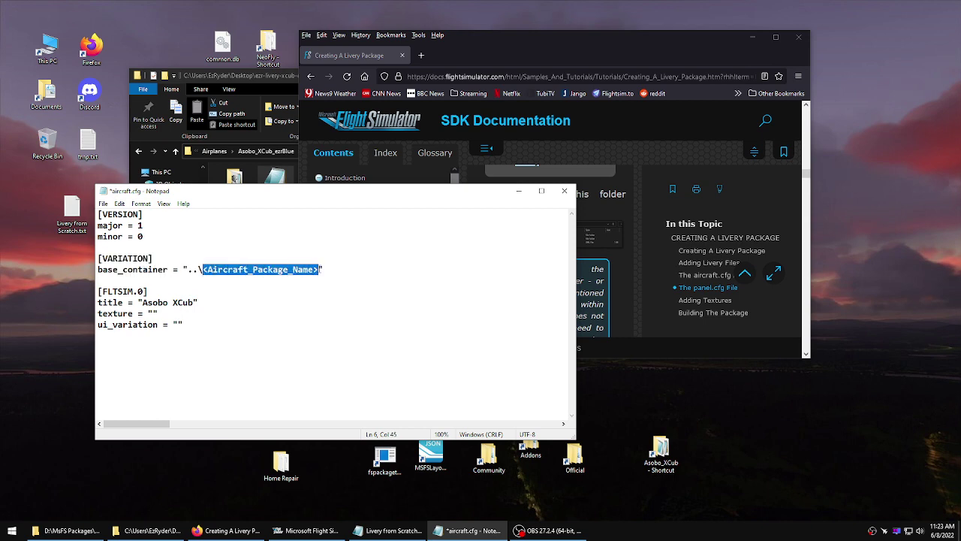
pyautogui.moveTo(184, 324); pyautogui.dragTo(103, 291)
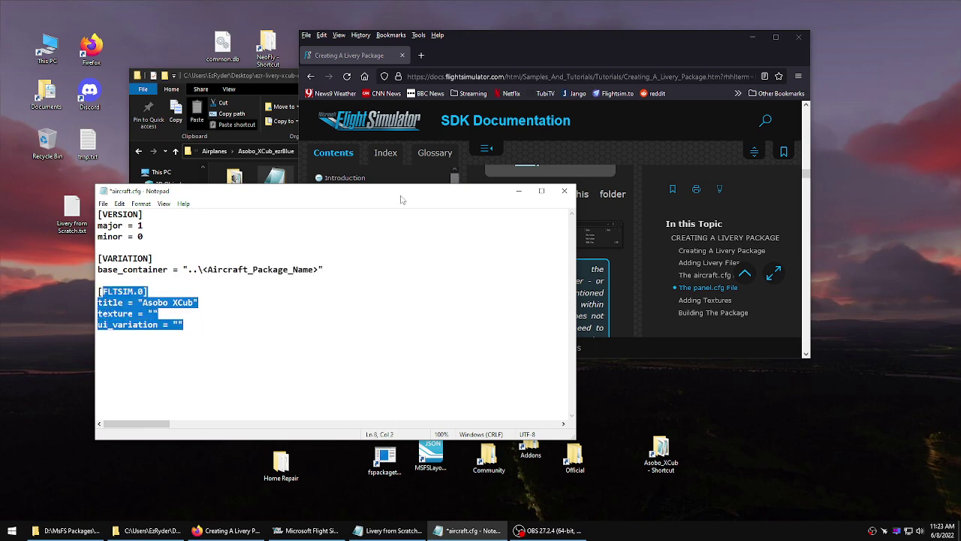
# Move the aircraft.cfg window aside and close the browser with the SDK Documentation.
pyautogui.moveTo(406, 193); pyautogui.dragTo(340, 207)
pyautogui.click(610, 56)
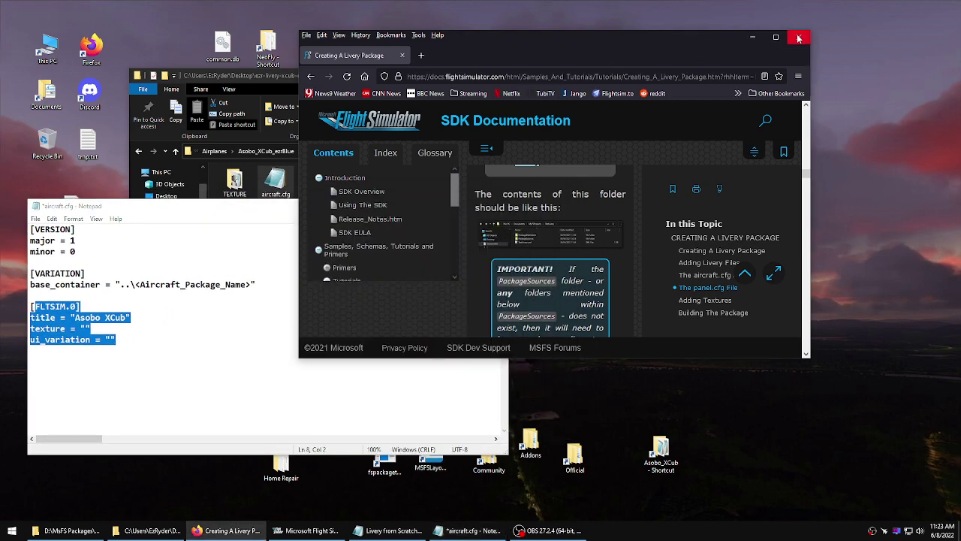
pyautogui.click(798, 35)
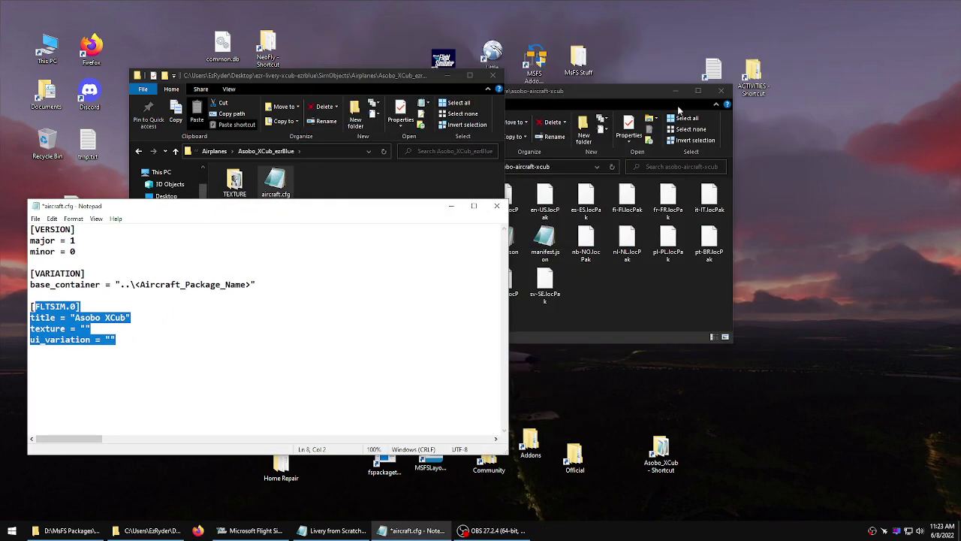
# Open the Official folder from the desktop and browse to OneStore\asobo-aircraft-xcub\SimObjects\Airplanes.
pyautogui.doubleClick(574, 452)
pyautogui.moveTo(352, 105); pyautogui.dragTo(563, 111)
pyautogui.click(199, 286)
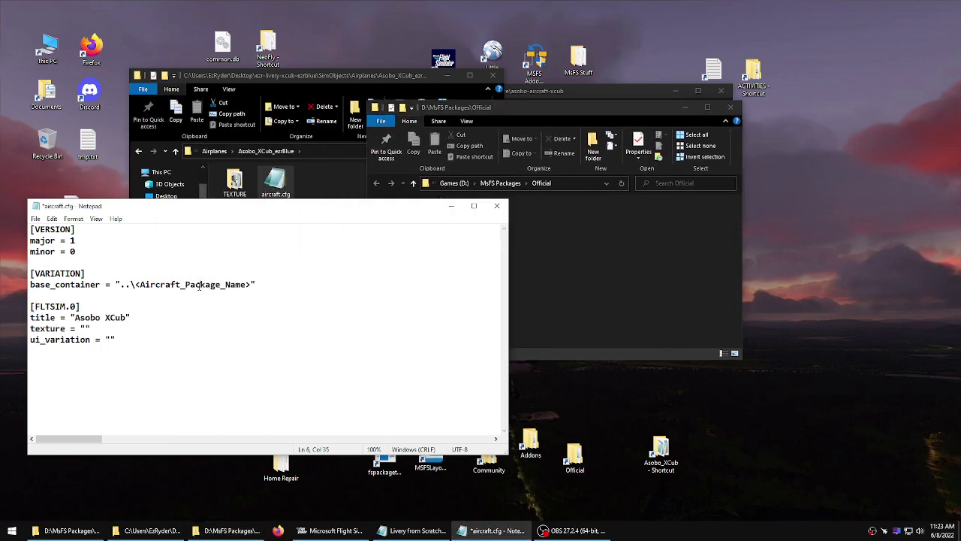
pyautogui.click(581, 277)
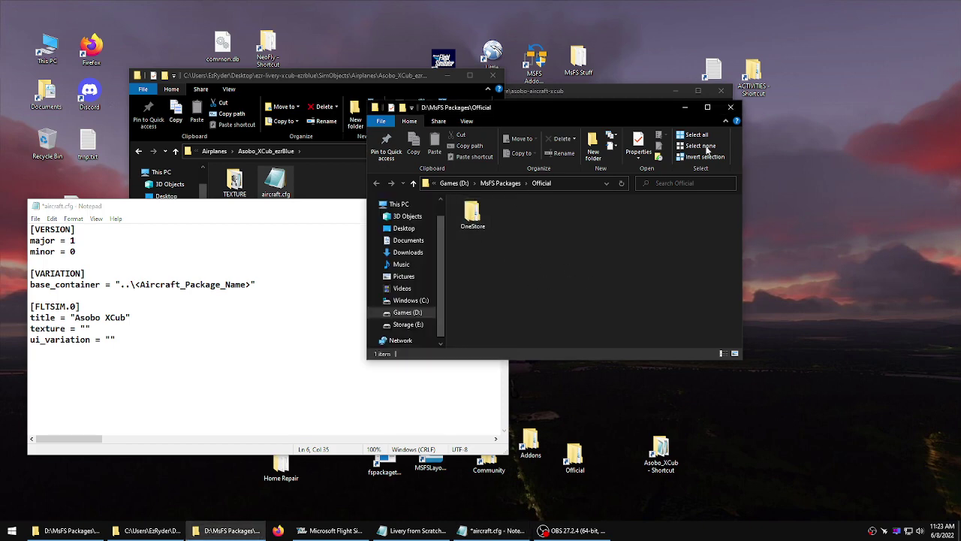
pyautogui.doubleClick(472, 214)
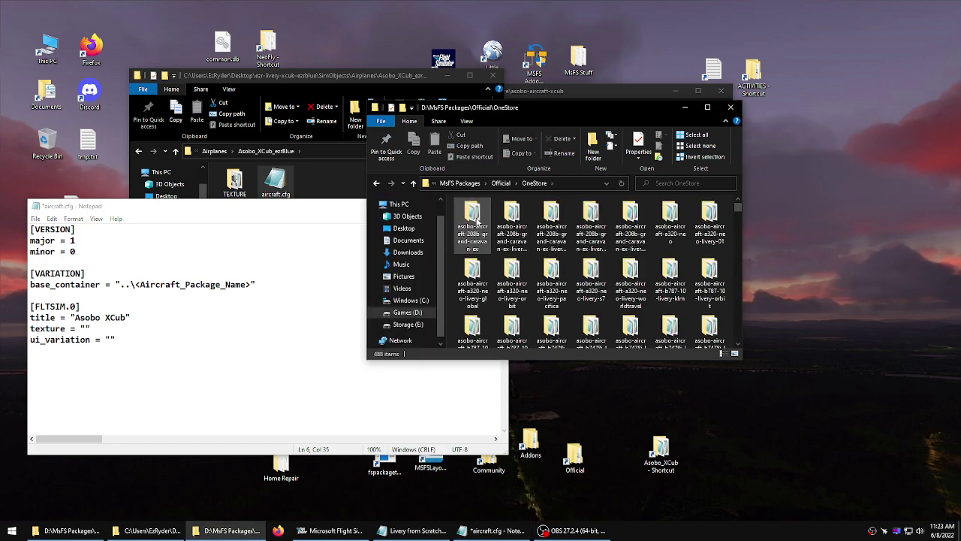
pyautogui.moveTo(738, 206); pyautogui.dragTo(743, 240)
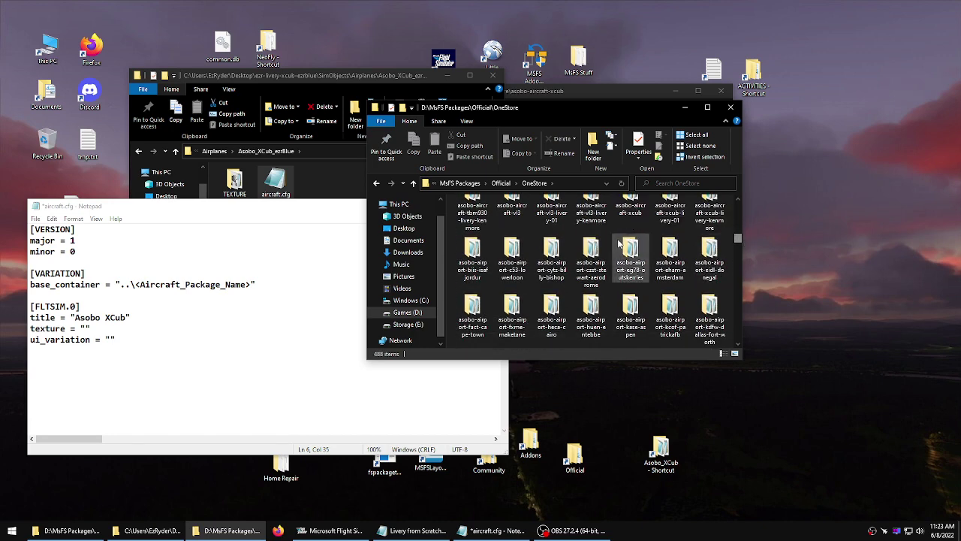
pyautogui.doubleClick(632, 209)
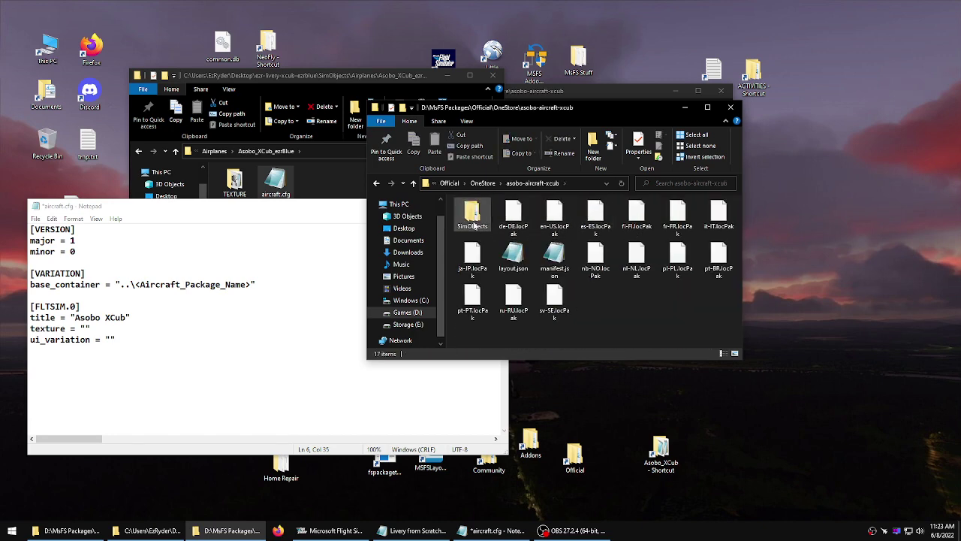
pyautogui.doubleClick(473, 216)
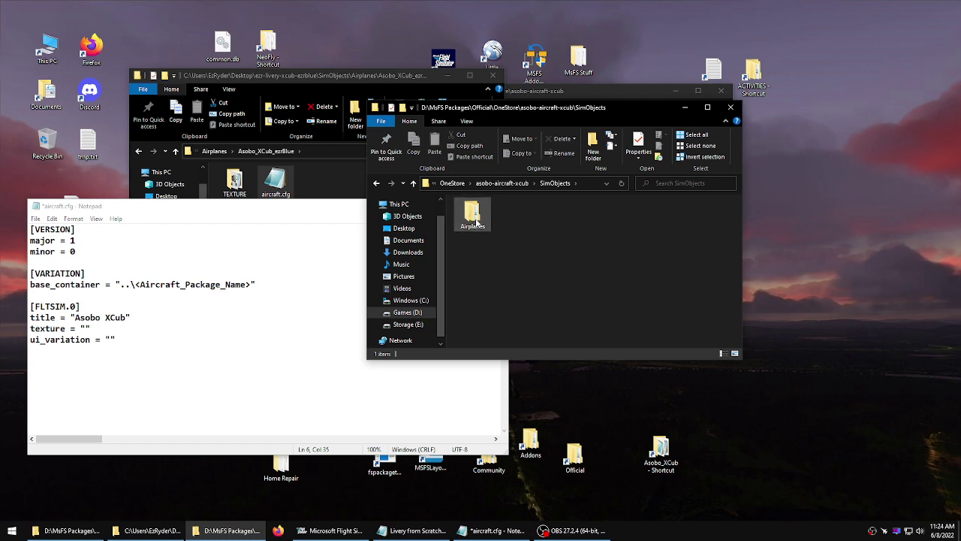
pyautogui.doubleClick(474, 225)
# Replace the <Aircraft_Package_Name> placeholder in base_container with the copied folder name Asobo_XCub and save aircraft.cfg.
pyautogui.click(471, 230)
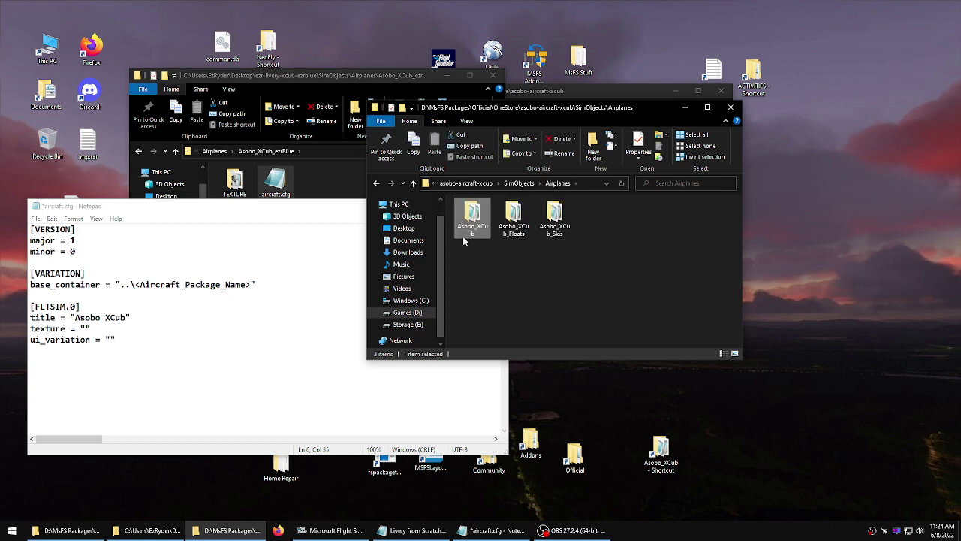
pyautogui.click(473, 228)
pyautogui.rightClick(474, 228)
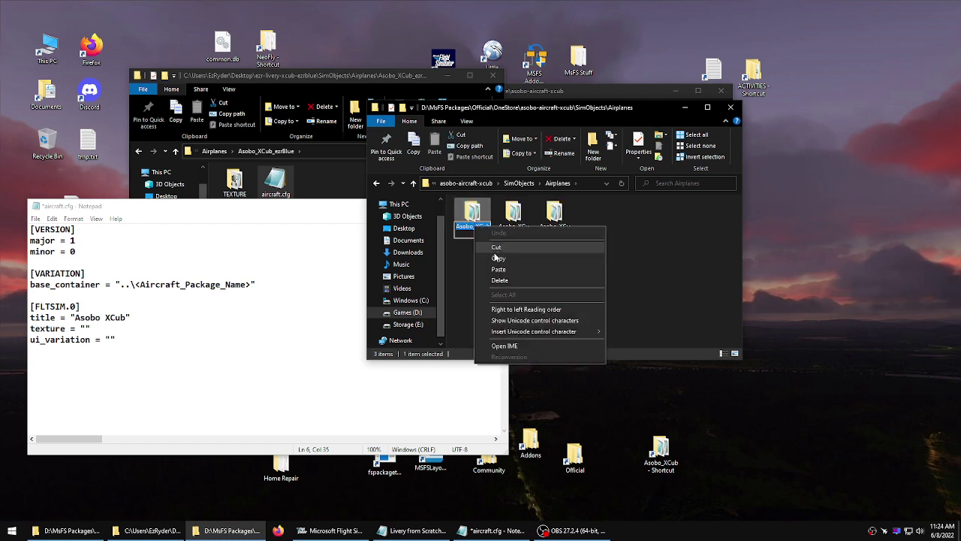
pyautogui.click(498, 257)
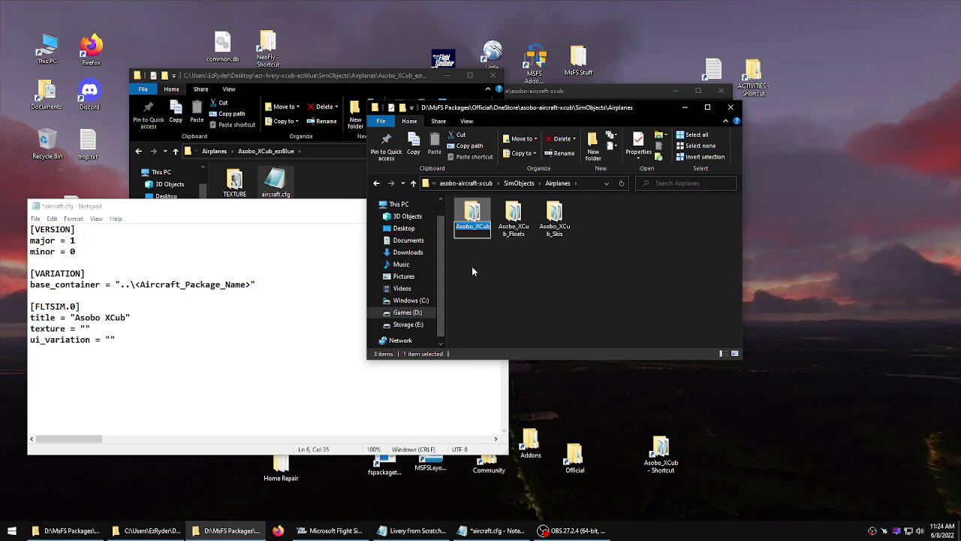
pyautogui.click(453, 184)
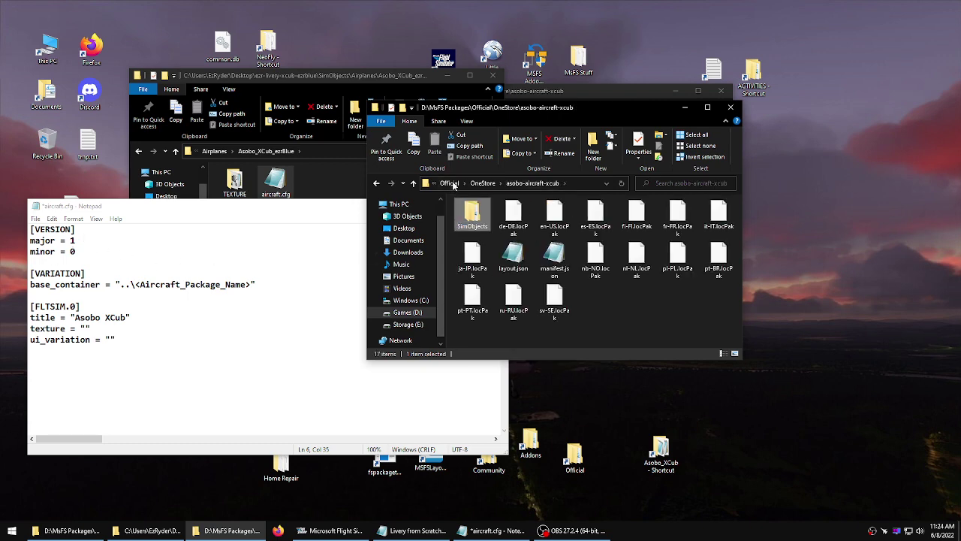
pyautogui.click(264, 270)
pyautogui.moveTo(251, 285); pyautogui.dragTo(135, 285)
pyautogui.rightClick(151, 285)
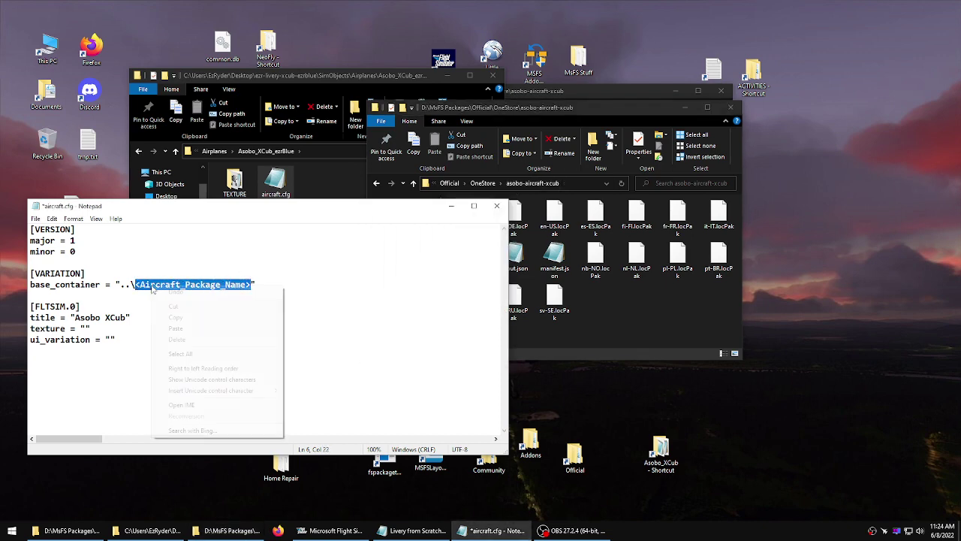
pyautogui.click(175, 328)
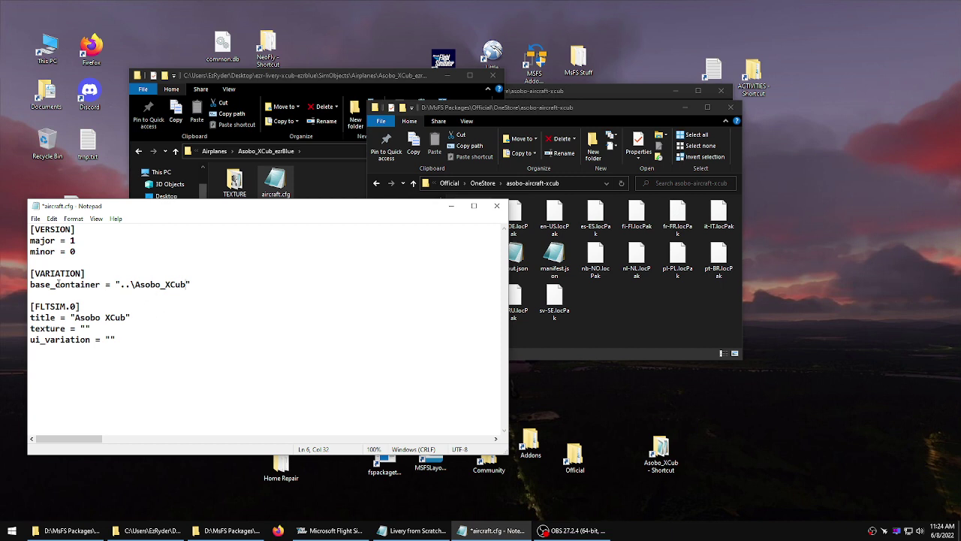
pyautogui.moveTo(117, 284); pyautogui.dragTo(186, 285)
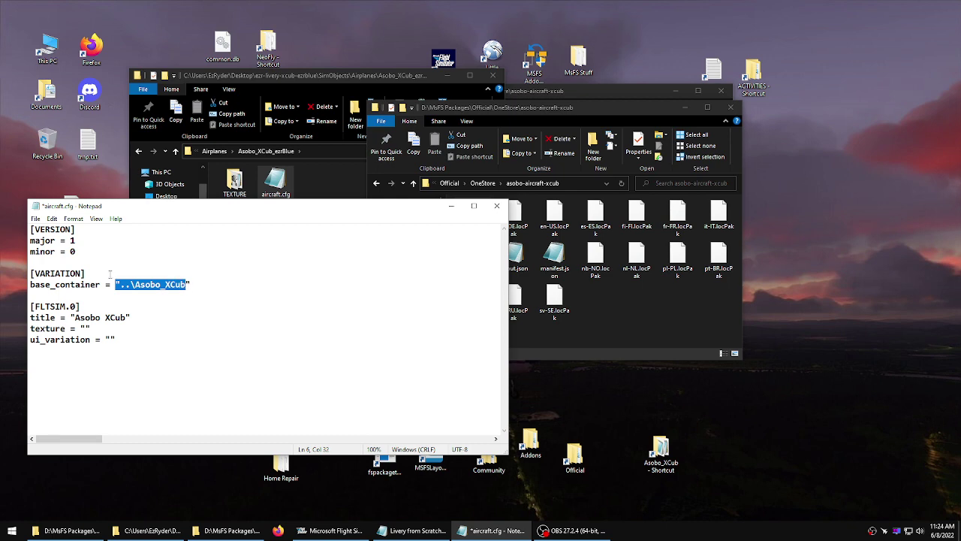
pyautogui.click(36, 219)
pyautogui.click(120, 263)
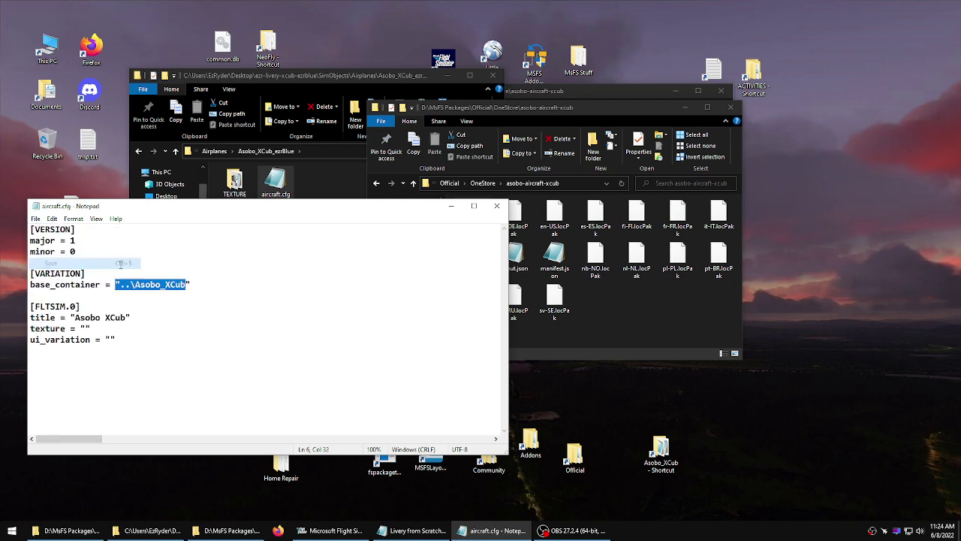
# Open the base aircraft's Asobo_XCub folder under SimObjects\Airplanes to view its contents.
pyautogui.click(617, 311)
pyautogui.doubleClick(466, 223)
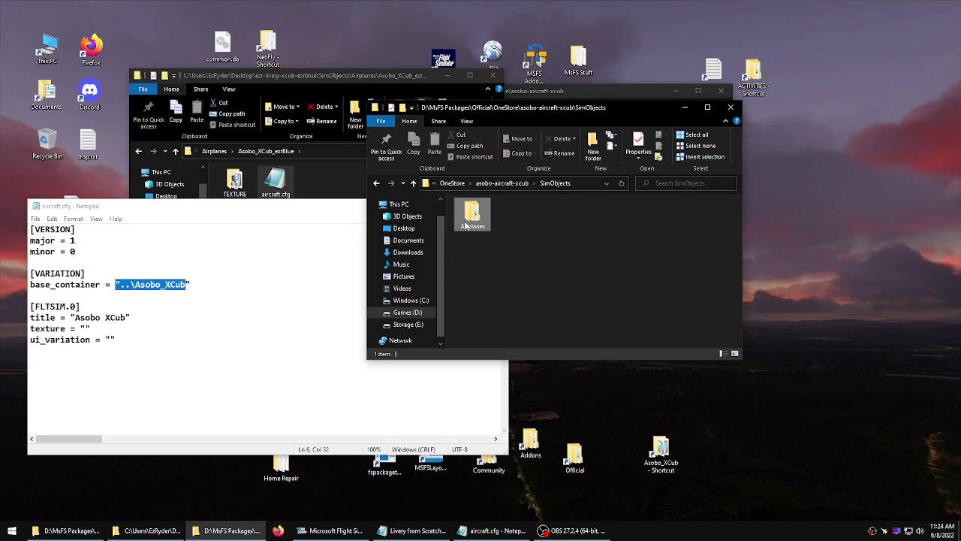
pyautogui.doubleClick(469, 218)
pyautogui.click(476, 216)
pyautogui.doubleClick(473, 216)
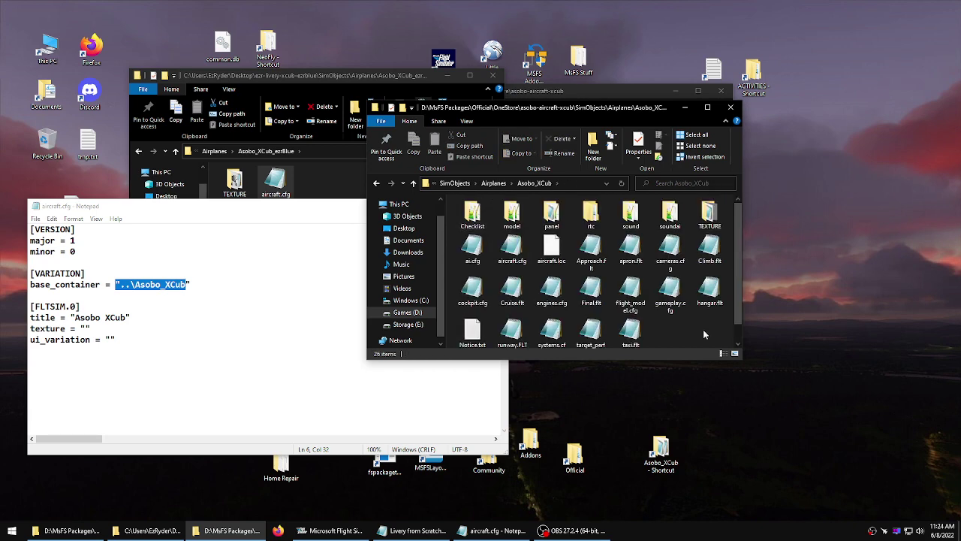
# Return to the aircraft.cfg Notepad window, shift it slightly upward and save the file again.
pyautogui.click(189, 332)
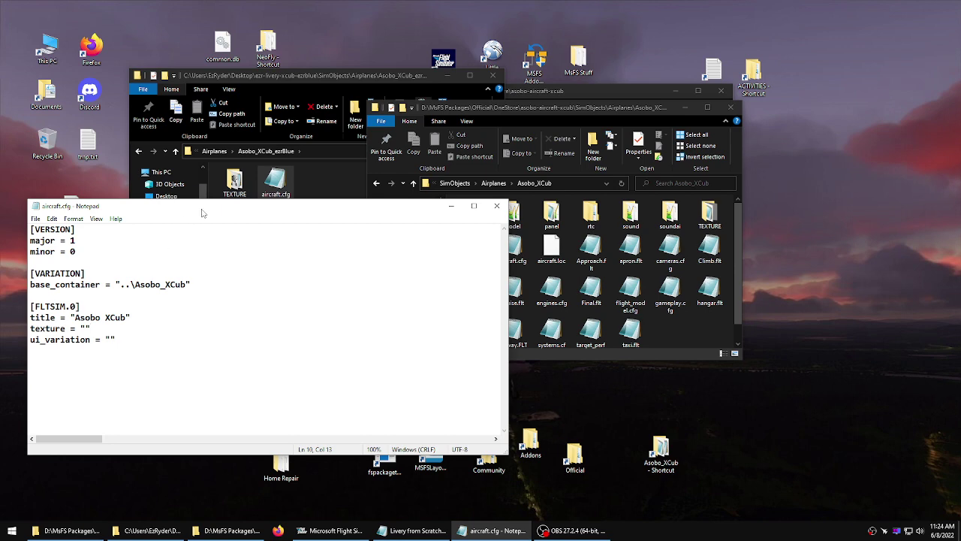
pyautogui.moveTo(206, 211); pyautogui.dragTo(221, 183)
pyautogui.click(50, 190)
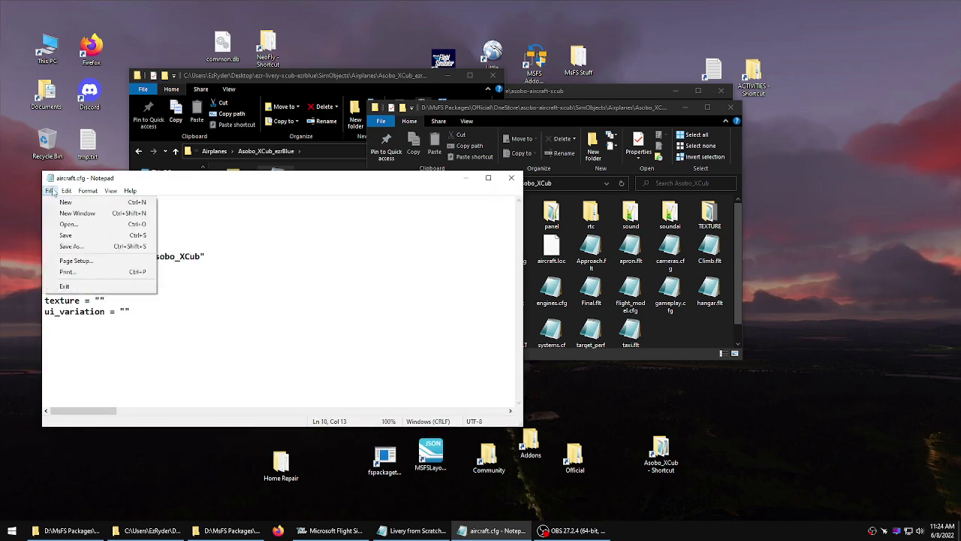
pyautogui.click(65, 236)
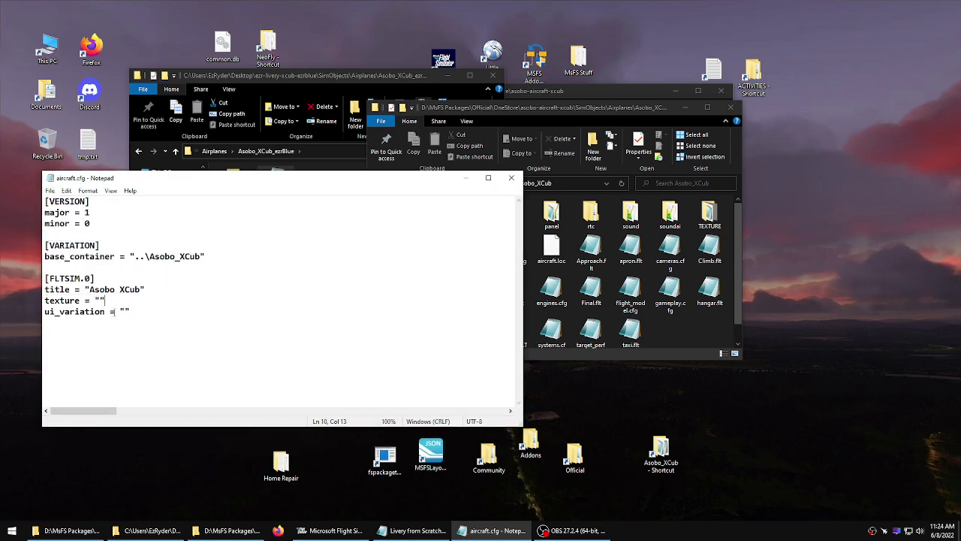
# Set the ui_variation value in aircraft.cfg to "XCub Blue Livery".
pyautogui.click(127, 311)
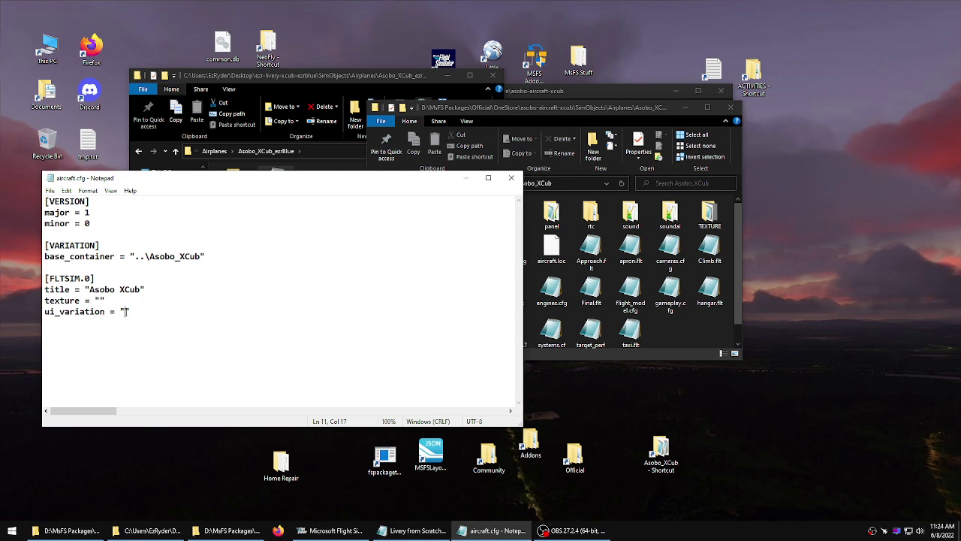
pyautogui.write('XCub')
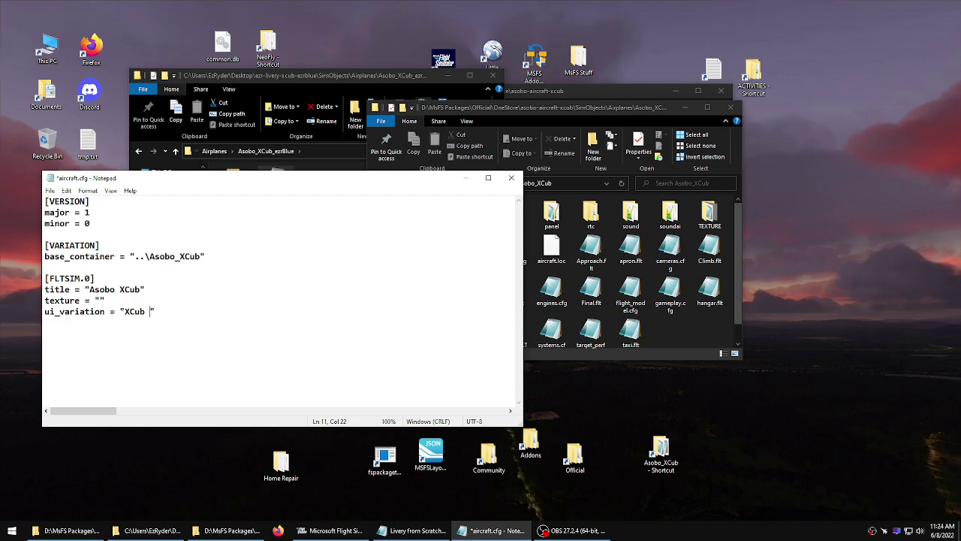
pyautogui.write(' Blue Livery')
# Change the title value in the [FLTSIM.0] section to "EzR Blue XCub".
pyautogui.moveTo(161, 289); pyautogui.dragTo(42, 289)
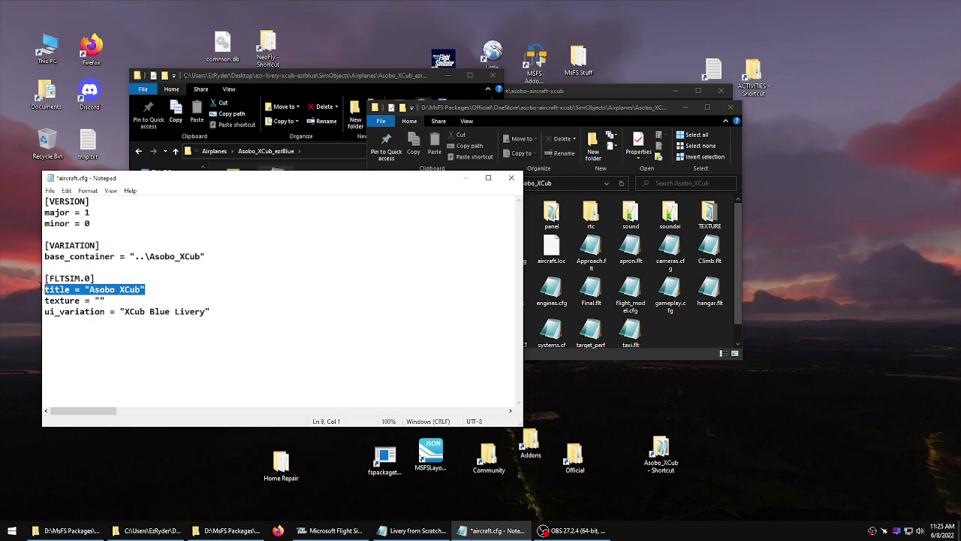
pyautogui.click(124, 290)
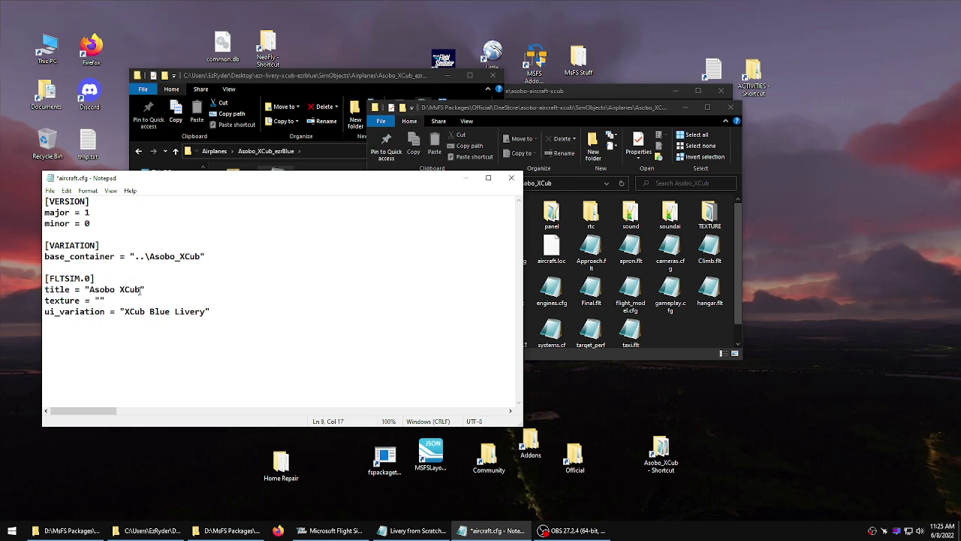
pyautogui.click(141, 289)
pyautogui.moveTo(120, 289); pyautogui.dragTo(90, 289)
pyautogui.write('EzR Blue')
pyautogui.click(102, 289)
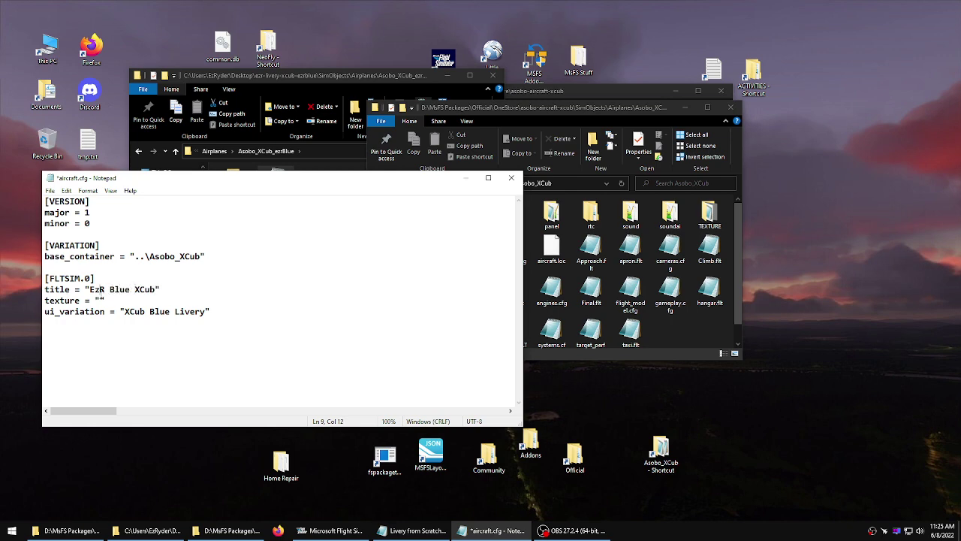
# Save aircraft.cfg, close both base aircraft folder windows, and move the Asobo_XCub_ezrBlue folder window clear of Notepad.
pyautogui.click(49, 190)
pyautogui.click(66, 235)
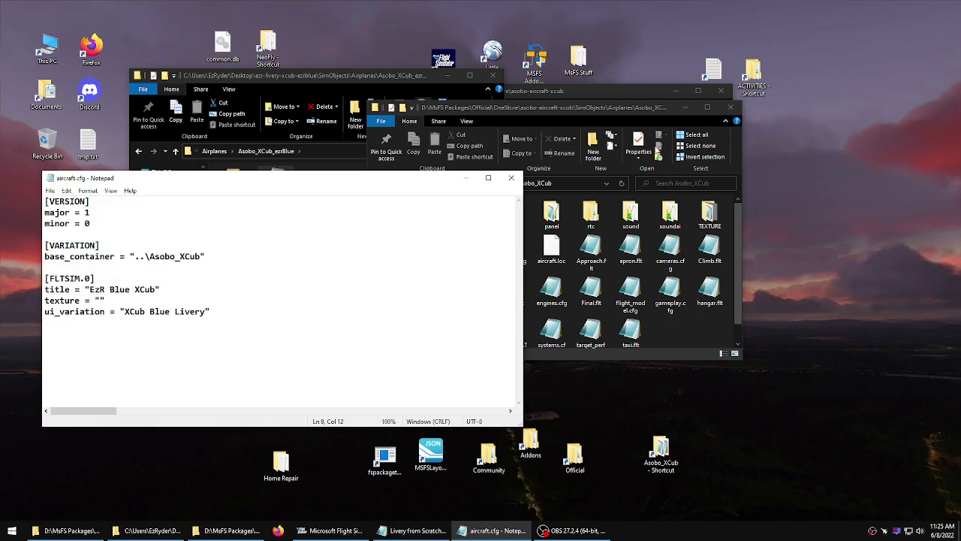
pyautogui.click(730, 106)
pyautogui.click(721, 90)
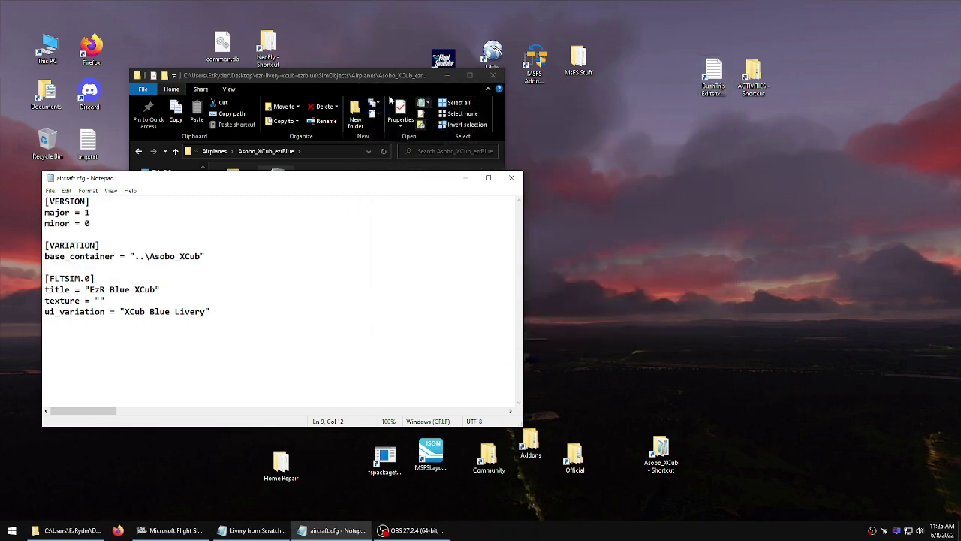
pyautogui.moveTo(370, 82); pyautogui.dragTo(590, 91)
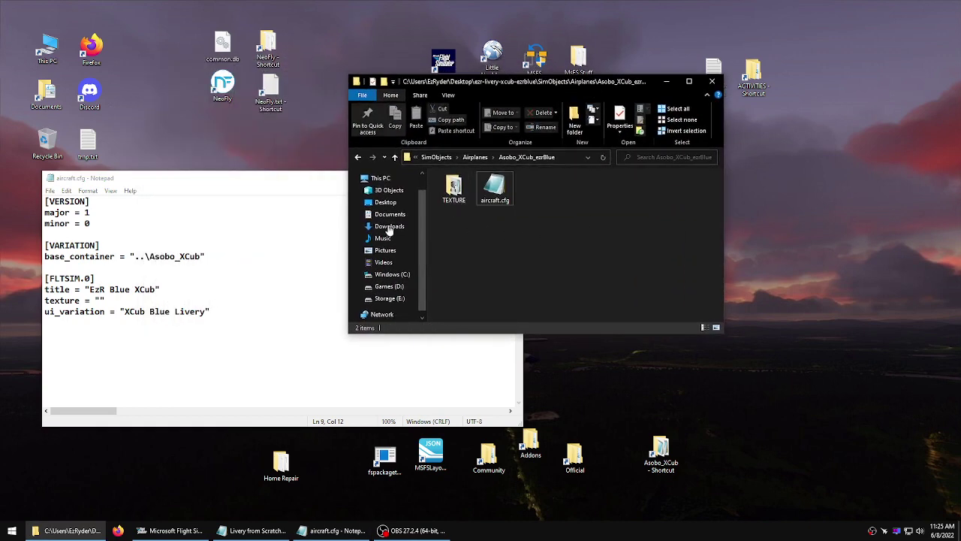
# Review the texture, base_container, title and ui_variation entries in aircraft.cfg.
pyautogui.click(201, 249)
pyautogui.moveTo(105, 300); pyautogui.dragTo(43, 300)
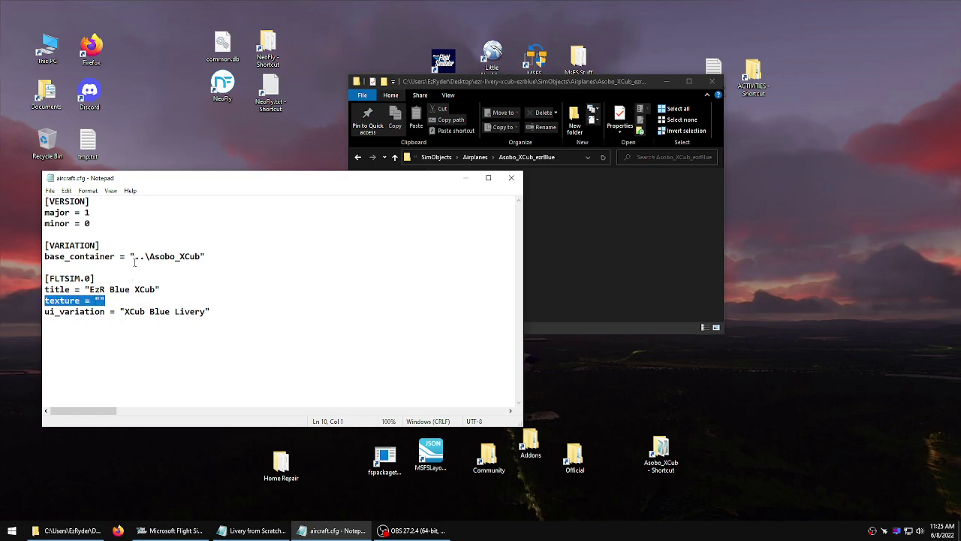
pyautogui.moveTo(133, 256); pyautogui.dragTo(202, 257)
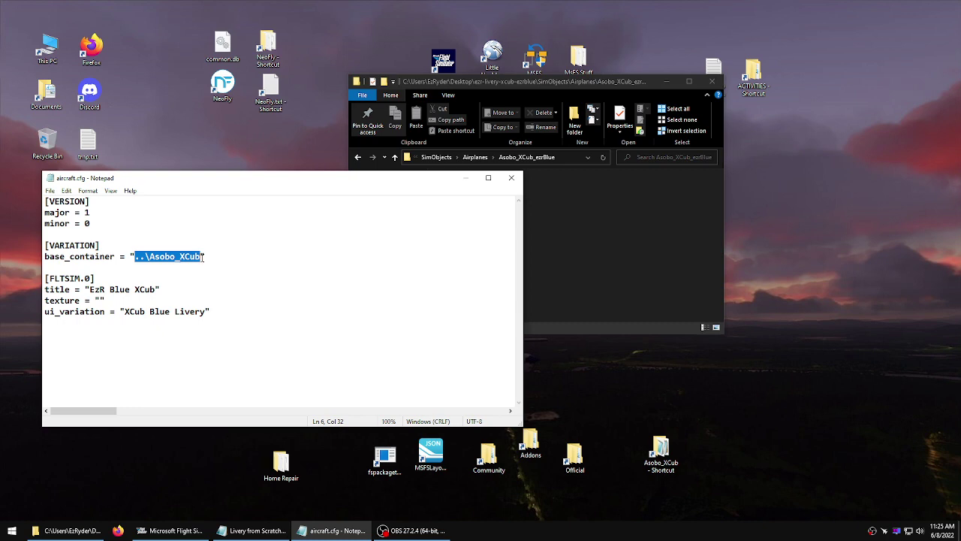
pyautogui.moveTo(60, 289); pyautogui.dragTo(178, 288)
pyautogui.click(178, 288)
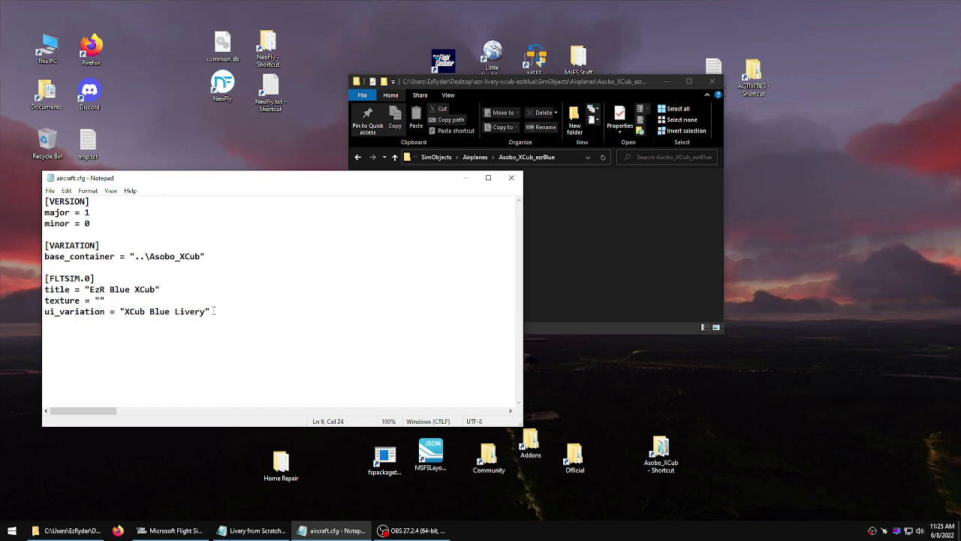
pyautogui.moveTo(211, 311); pyautogui.dragTo(26, 319)
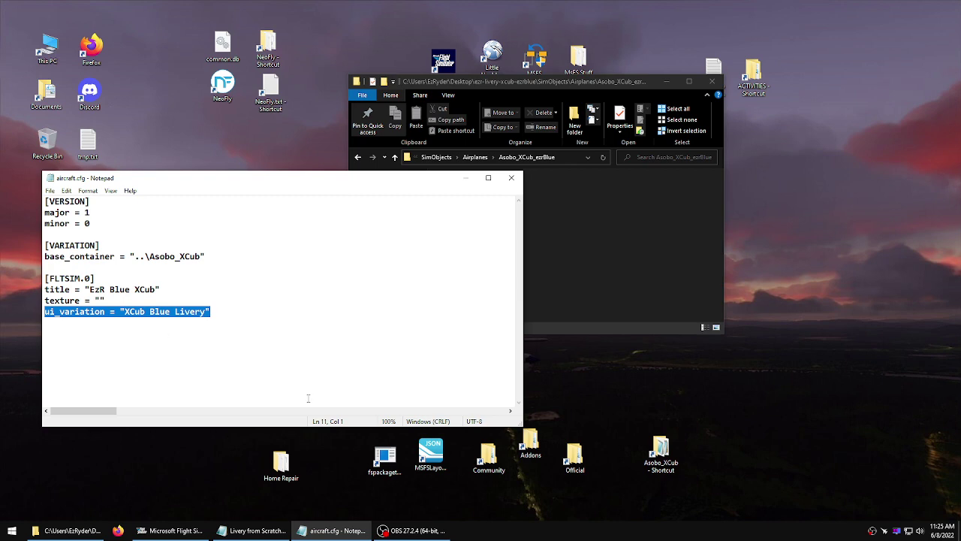
# Open the base aircraft's TEXTURE folder through the Asobo_XCub desktop shortcut.
pyautogui.click(574, 455)
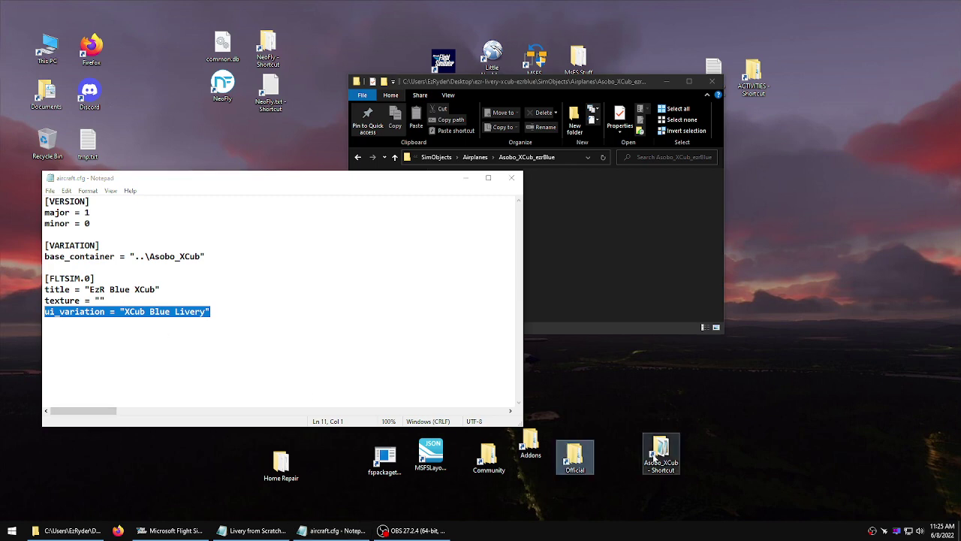
pyautogui.doubleClick(654, 456)
pyautogui.click(714, 211)
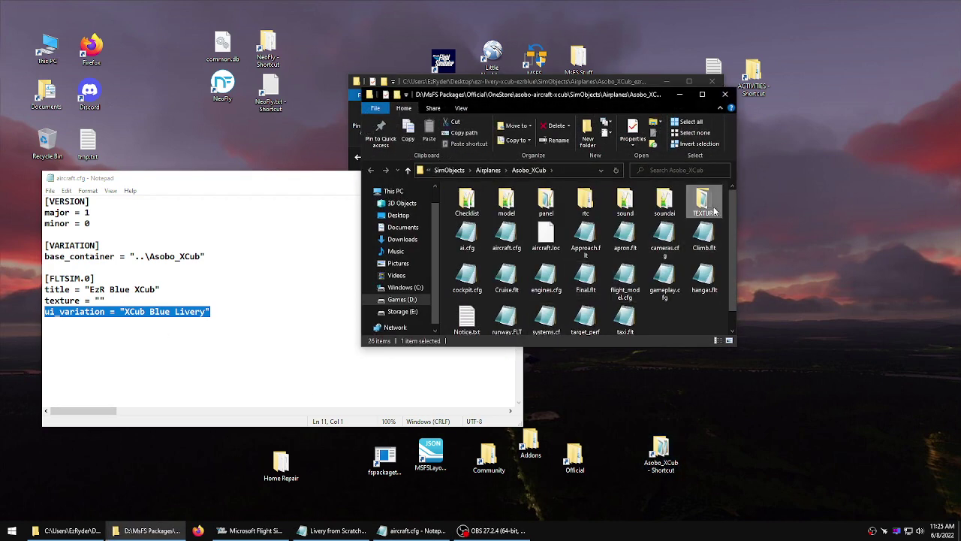
pyautogui.doubleClick(705, 203)
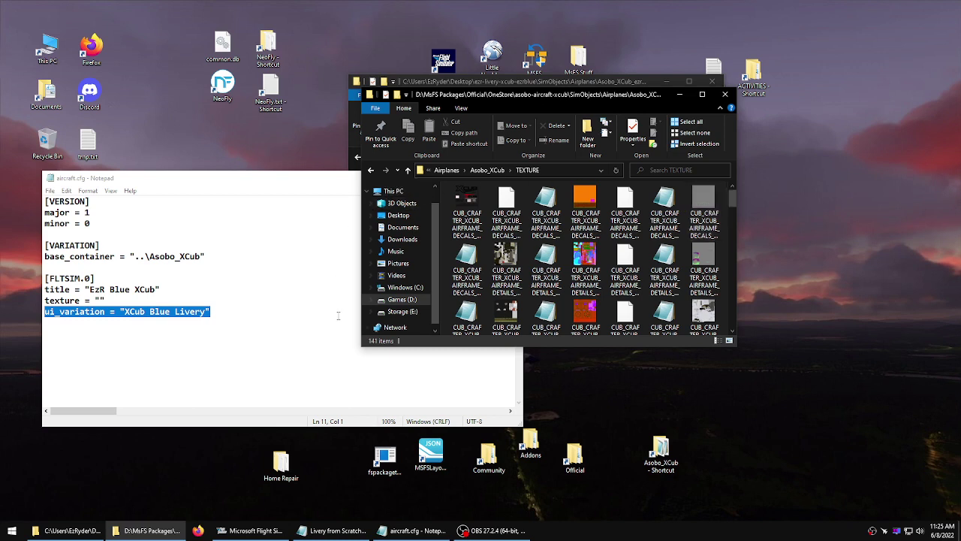
# Check the contents of the livery's TEXTURE folder in Asobo_XCub_ezrBlue and rename that folder as TEXTURE.EzRBlue.
pyautogui.click(69, 530)
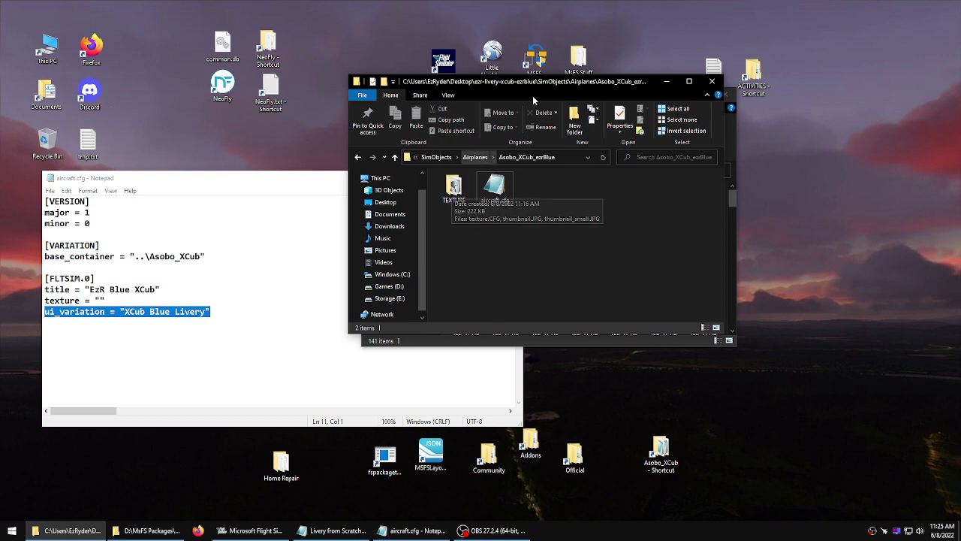
pyautogui.doubleClick(452, 189)
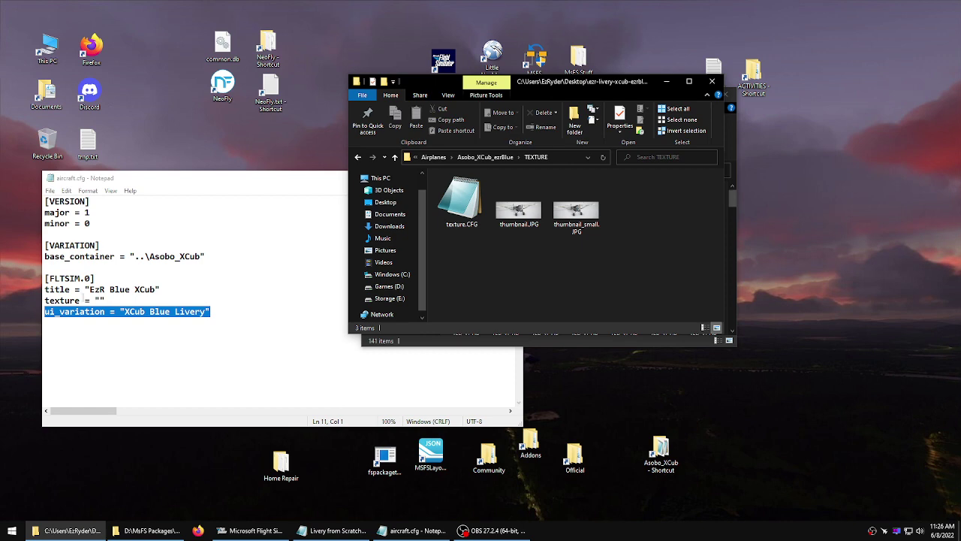
pyautogui.click(396, 157)
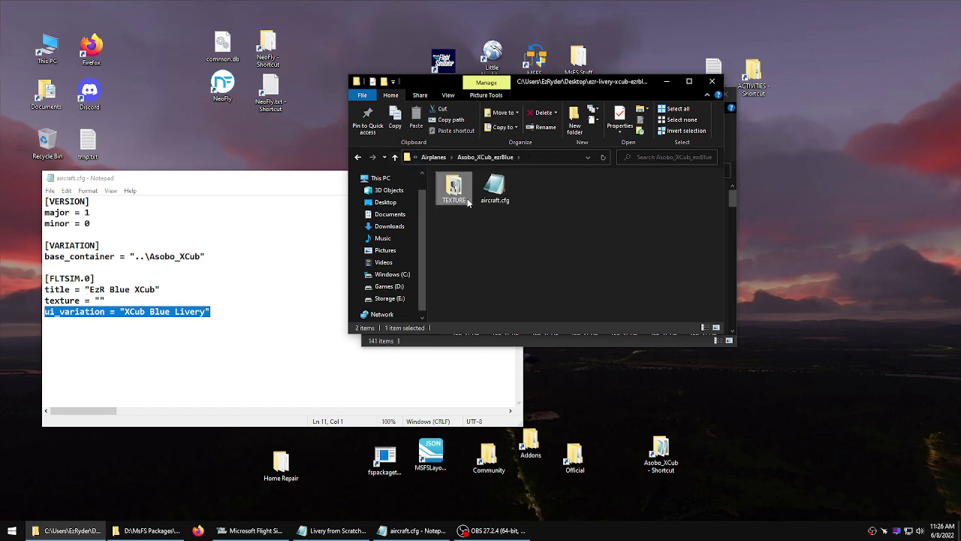
pyautogui.click(465, 200)
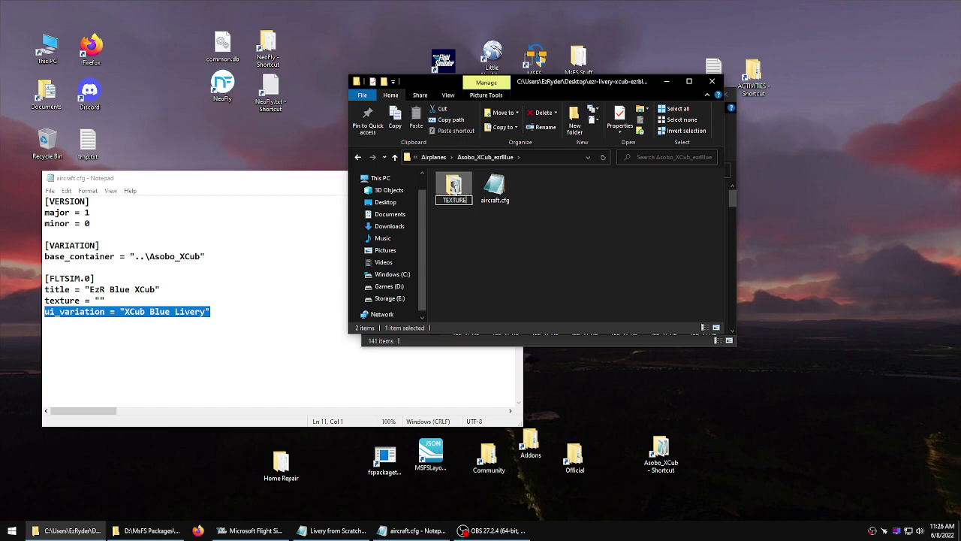
pyautogui.write('.EzRBlue')
pyautogui.press('Return')
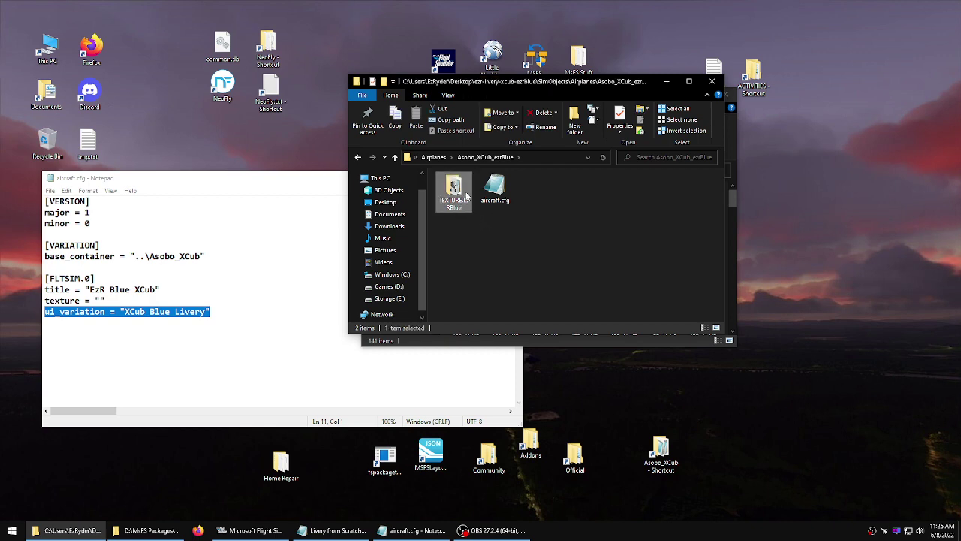
# Copy the EzRBlue suffix from the livery texture folder's name without the leading dot.
pyautogui.click(464, 201)
pyautogui.moveTo(462, 208); pyautogui.dragTo(463, 200)
pyautogui.rightClick(462, 201)
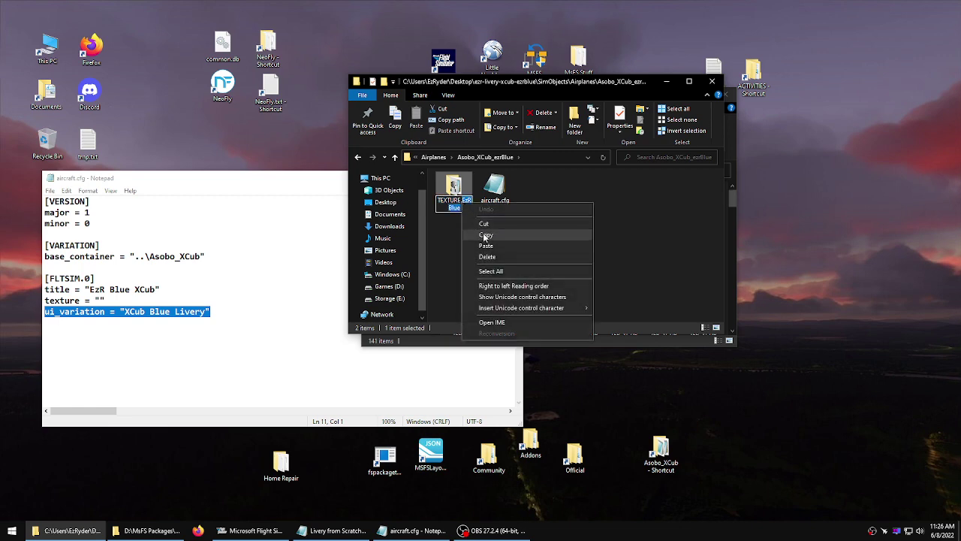
pyautogui.click(485, 237)
pyautogui.click(485, 237)
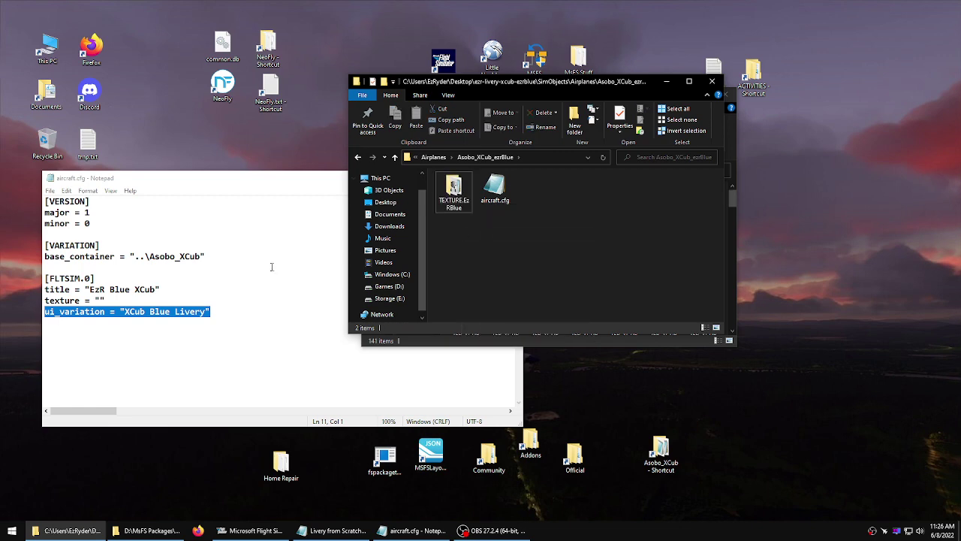
# Paste EzRBlue as the texture value in the [FLTSIM.0] section of aircraft.cfg and save the file.
pyautogui.click(100, 300)
pyautogui.rightClick(100, 300)
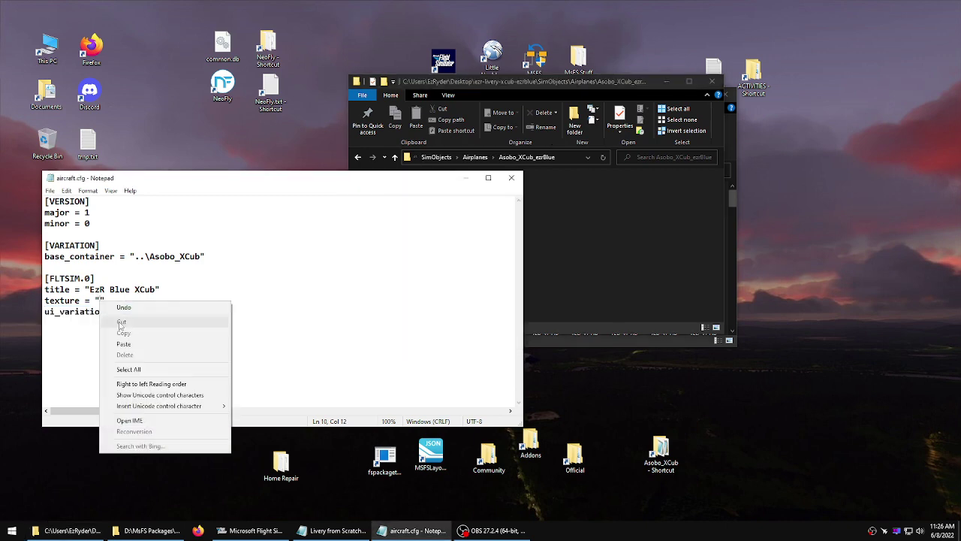
pyautogui.click(127, 341)
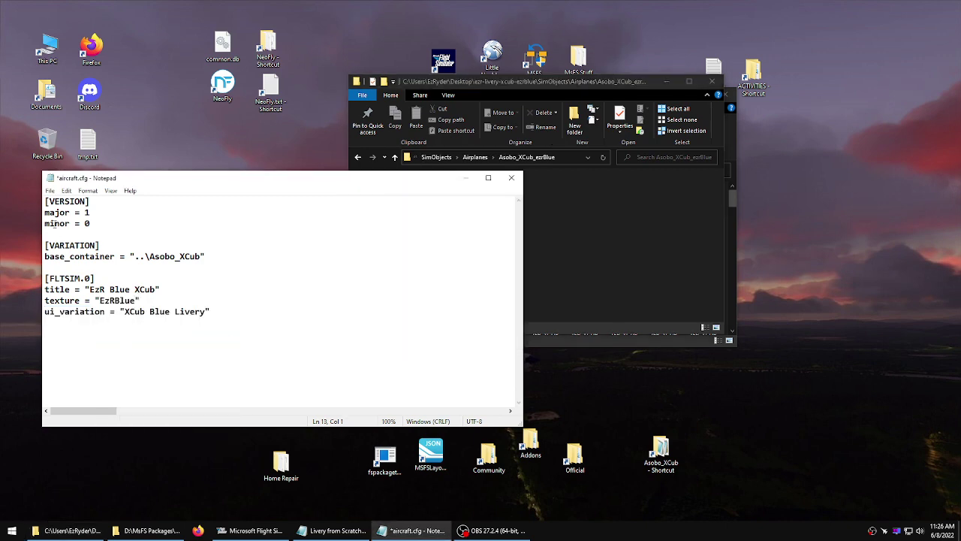
pyautogui.click(49, 190)
pyautogui.click(66, 236)
pyautogui.click(243, 298)
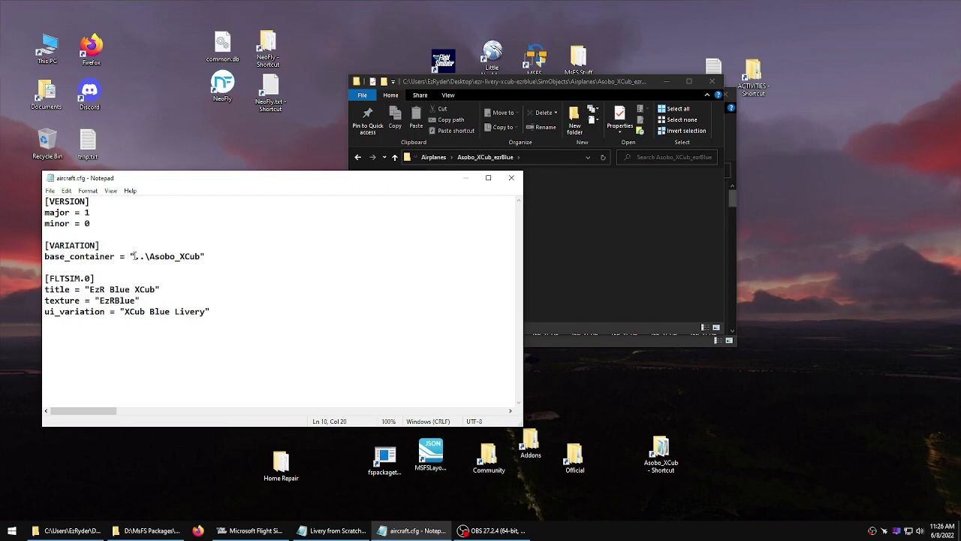
# Go over the base_container value and the title, ui_variation and texture lines of the completed aircraft.cfg.
pyautogui.moveTo(135, 256); pyautogui.dragTo(200, 256)
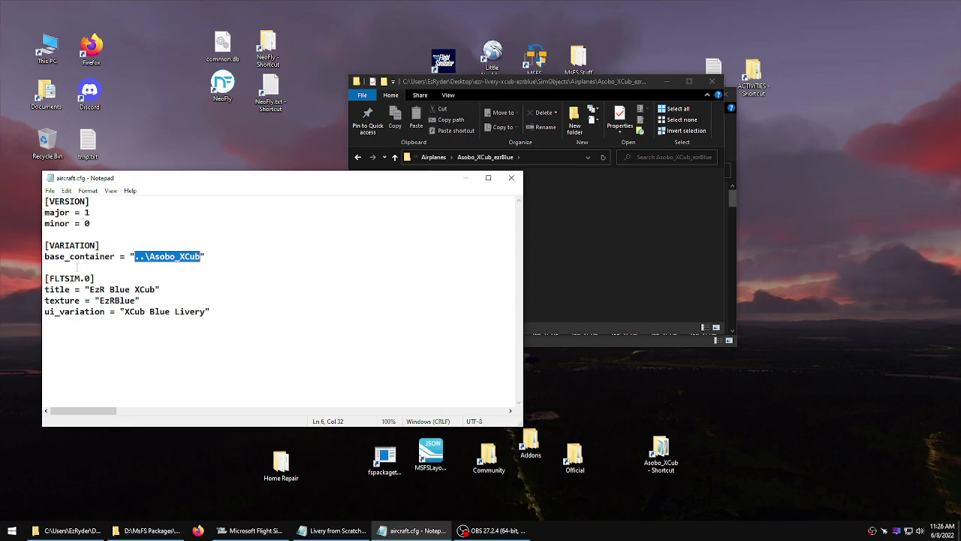
pyautogui.moveTo(231, 311); pyautogui.dragTo(44, 289)
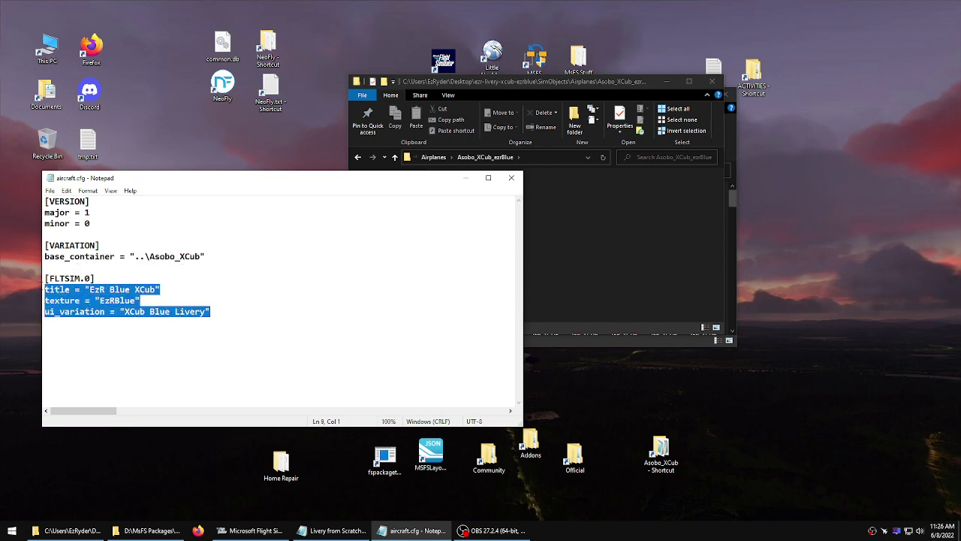
pyautogui.moveTo(163, 289); pyautogui.dragTo(55, 289)
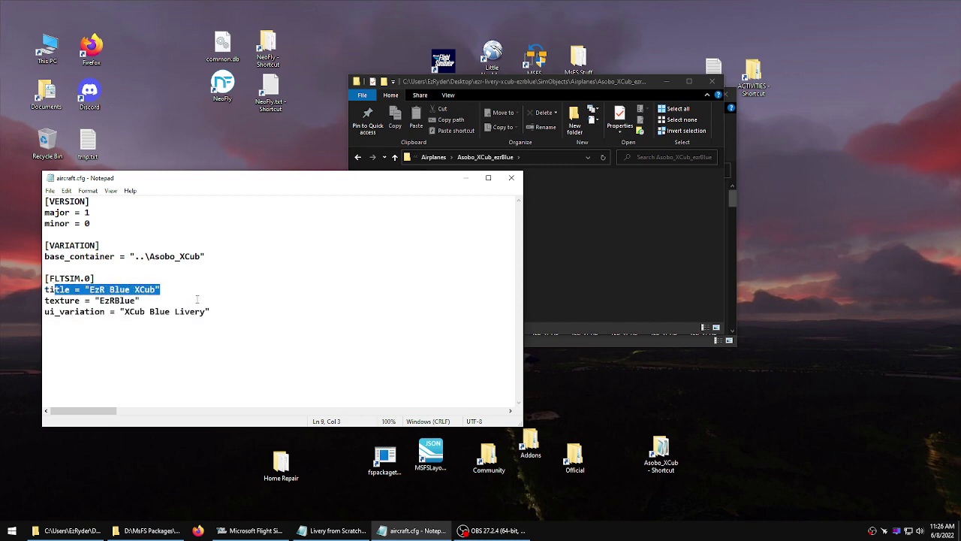
pyautogui.moveTo(213, 312); pyautogui.dragTo(65, 311)
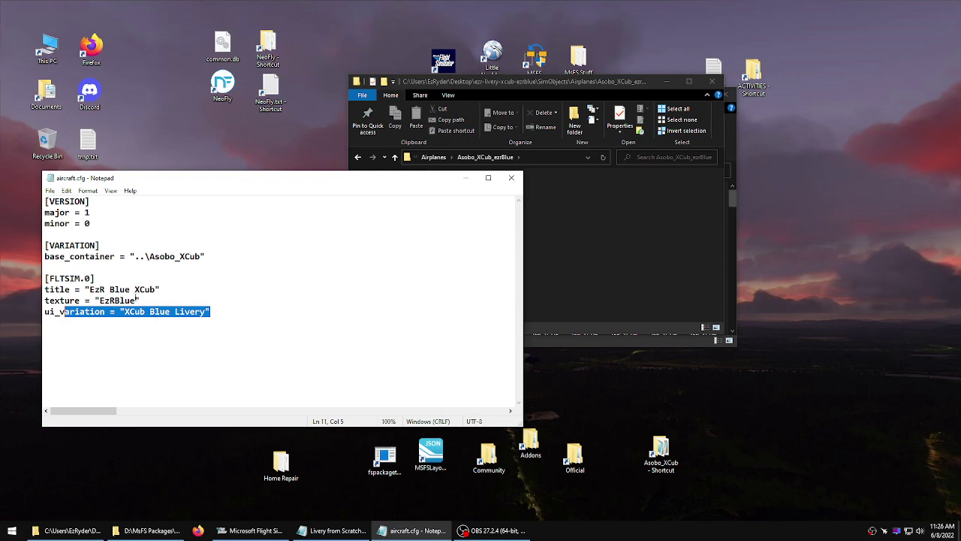
pyautogui.moveTo(139, 300); pyautogui.dragTo(39, 299)
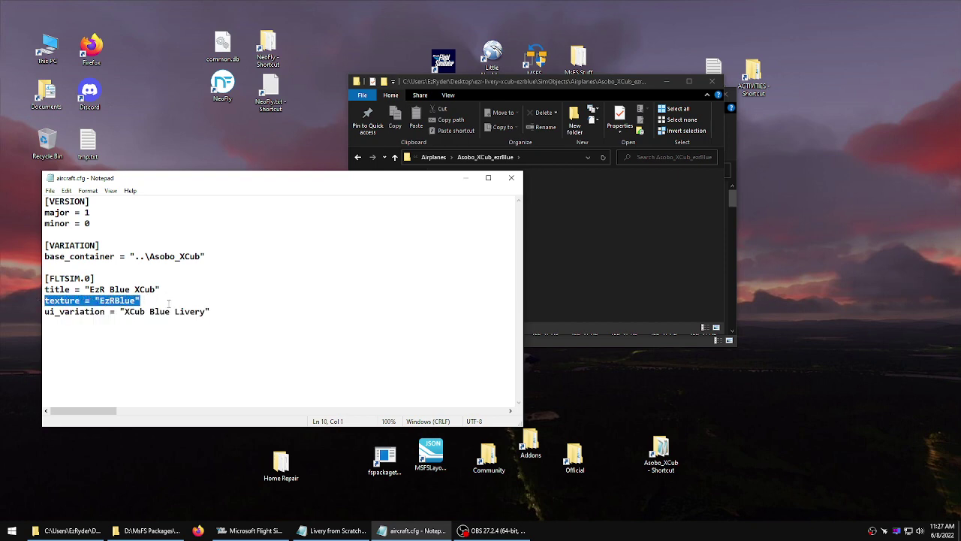
# Open the livery's TEXTURE.EzRBlue folder, shift its window aside and show its files as medium icons.
pyautogui.click(620, 247)
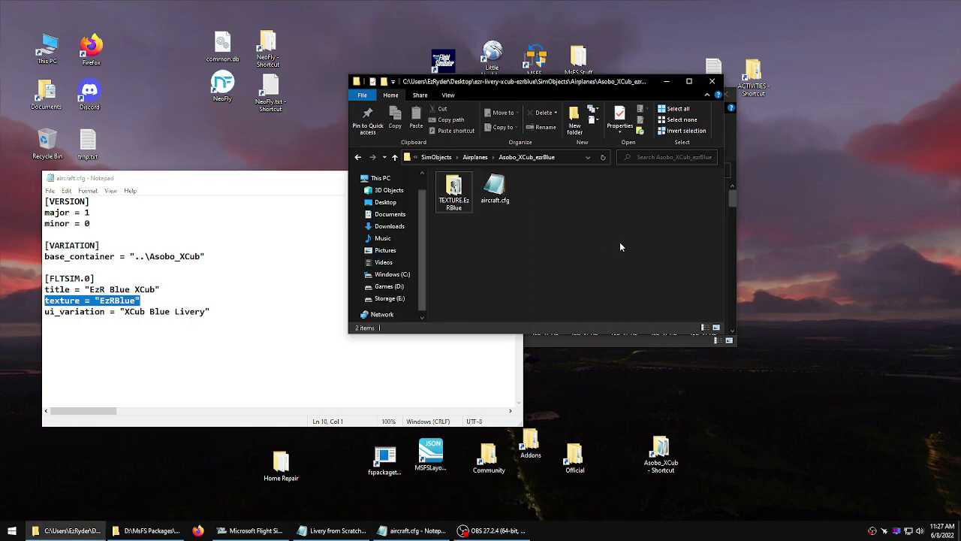
pyautogui.doubleClick(459, 196)
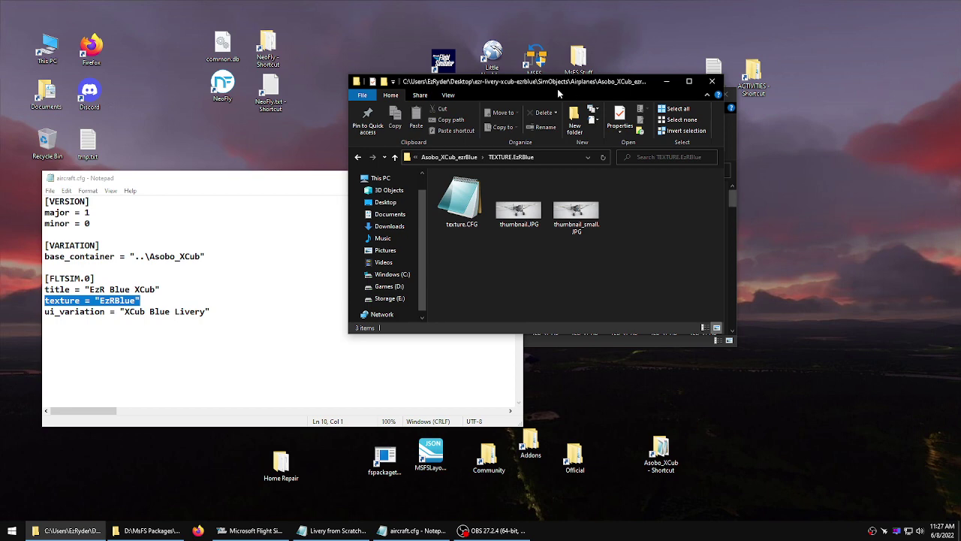
pyautogui.moveTo(557, 89); pyautogui.dragTo(434, 76)
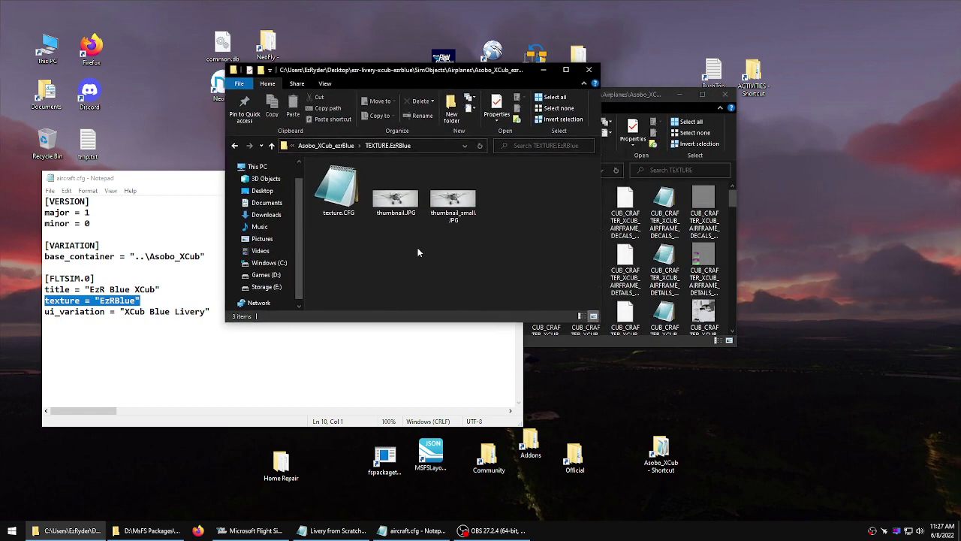
pyautogui.click(324, 84)
pyautogui.click(304, 108)
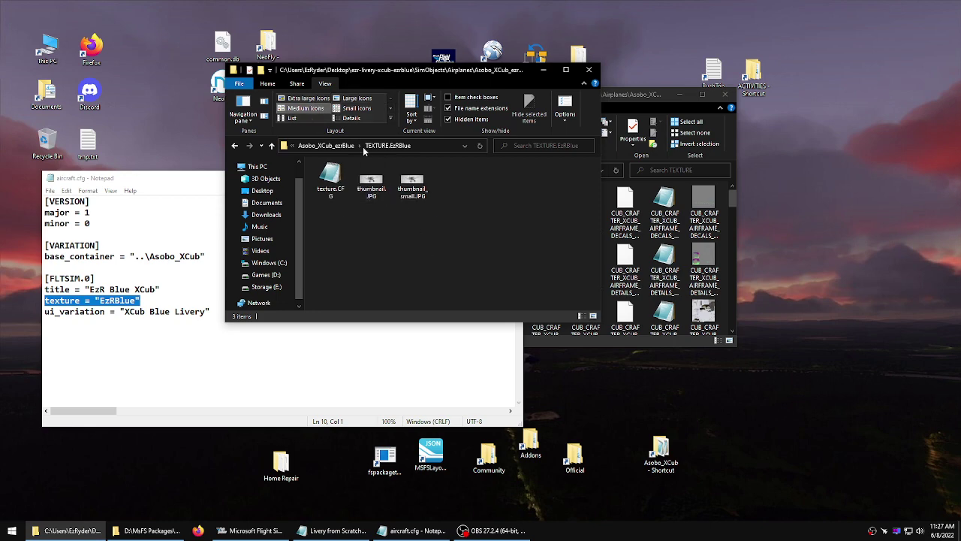
pyautogui.click(267, 84)
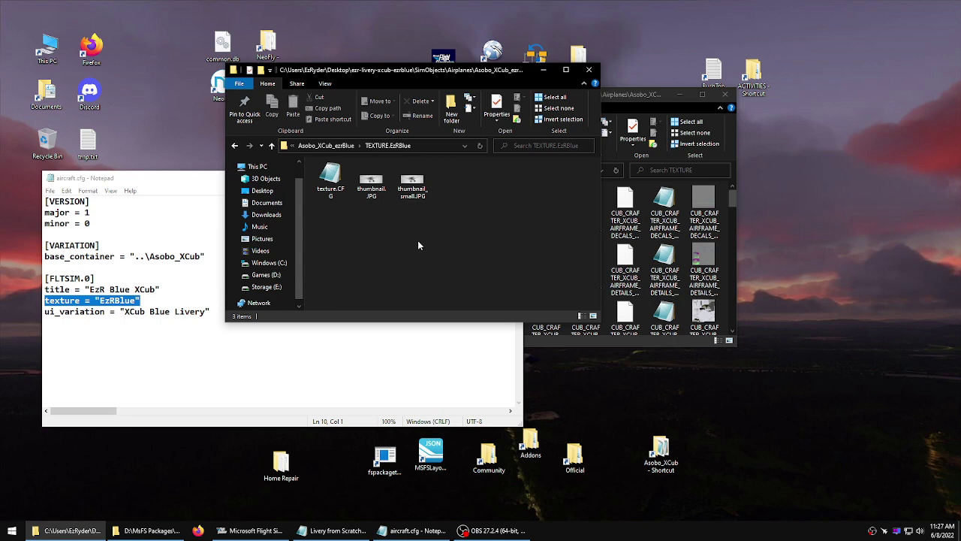
# Open the livery's texture.CFG in Notepad and insert an extra blank line above the fallback.1 entry.
pyautogui.doubleClick(338, 174)
pyautogui.moveTo(344, 178); pyautogui.dragTo(180, 175)
pyautogui.click(190, 166)
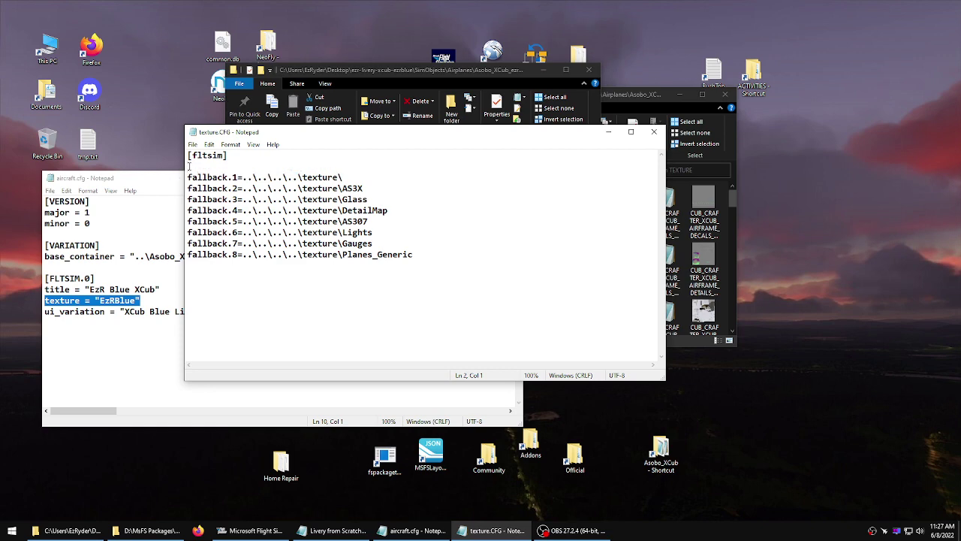
pyautogui.press('Return')
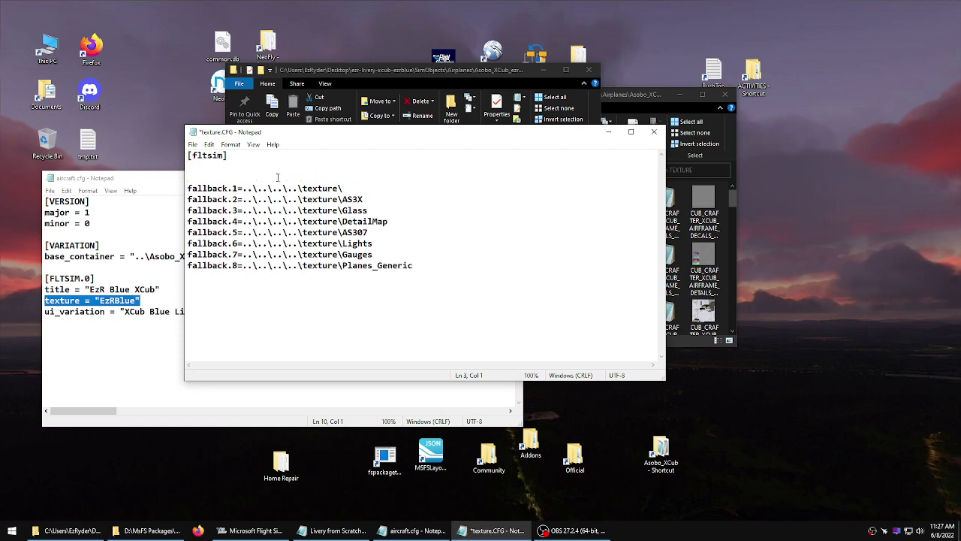
pyautogui.moveTo(267, 188); pyautogui.dragTo(247, 189)
pyautogui.click(248, 189)
# Close the livery texture folder window and arrange the texture.CFG window and the base aircraft's TEXTURE folder so both are readable.
pyautogui.moveTo(492, 69); pyautogui.dragTo(488, 53)
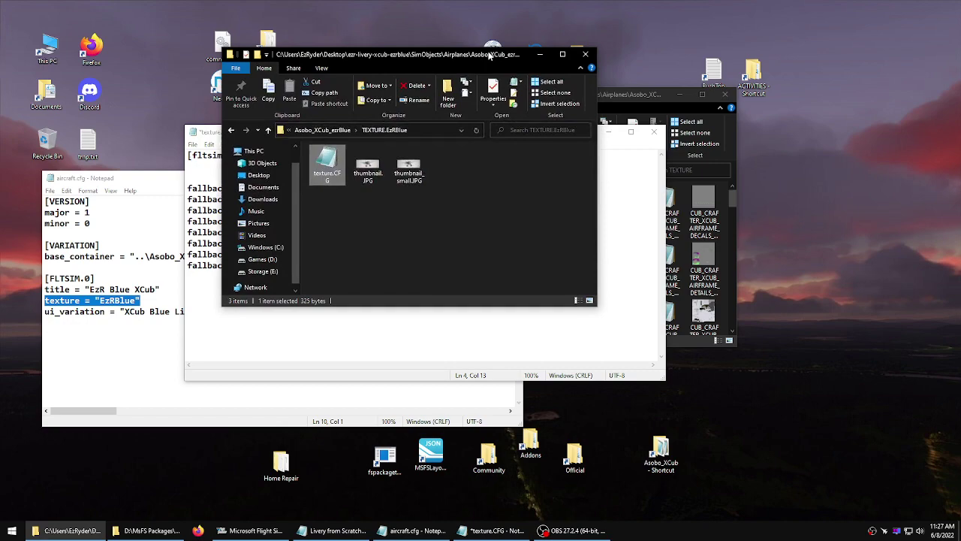
pyautogui.click(589, 55)
pyautogui.moveTo(508, 132); pyautogui.dragTo(436, 204)
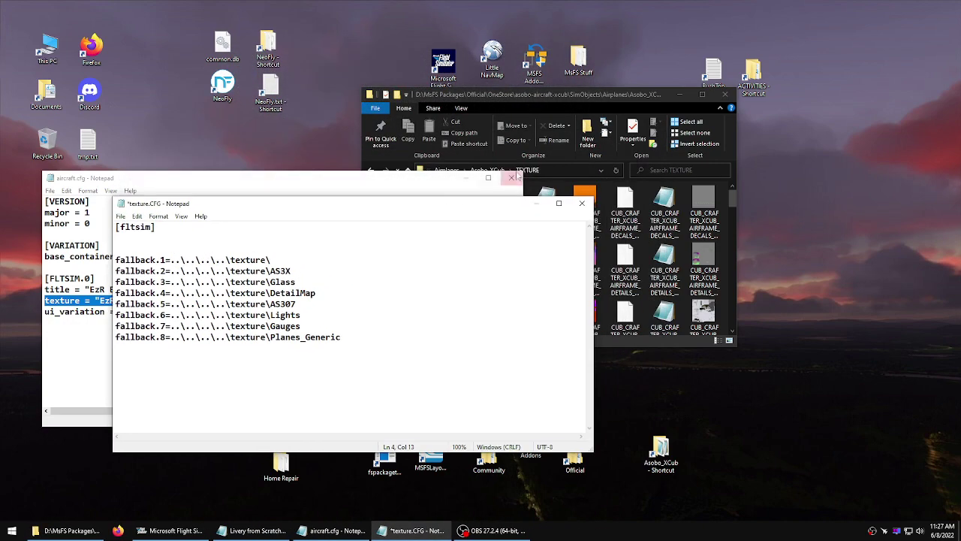
pyautogui.click(589, 101)
pyautogui.moveTo(589, 101); pyautogui.dragTo(606, 84)
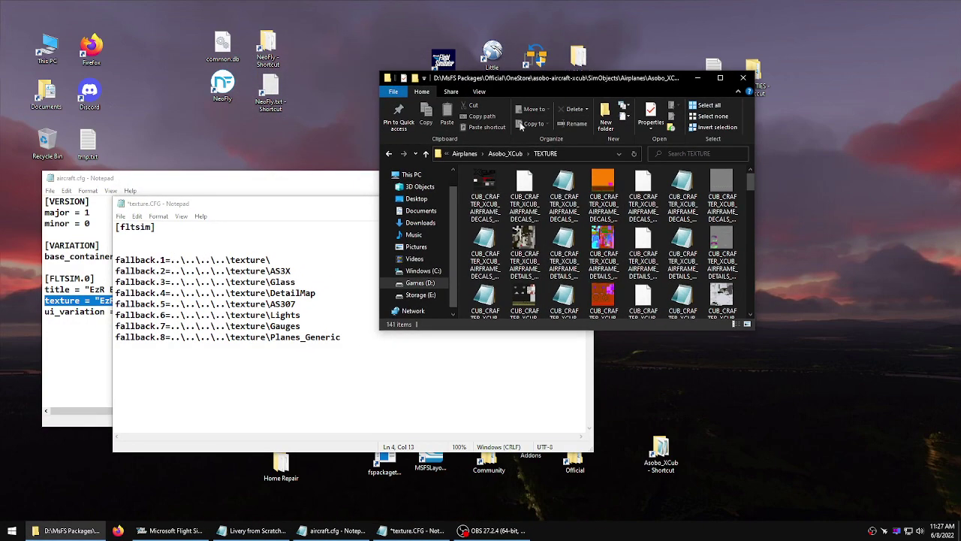
# Go up from the base aircraft's TEXTURE folder to the Airplanes folder and open Asobo_XCub to view its contents.
pyautogui.click(465, 153)
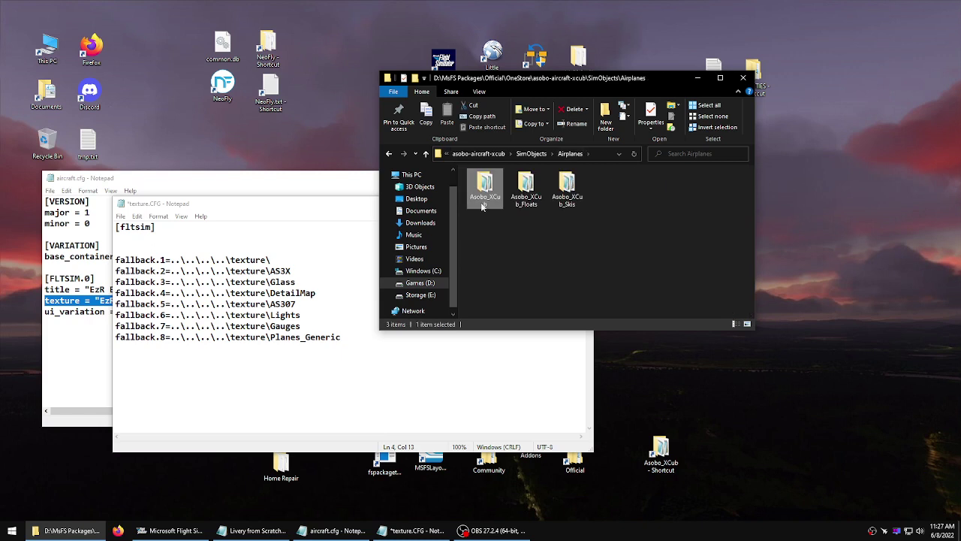
pyautogui.click(595, 255)
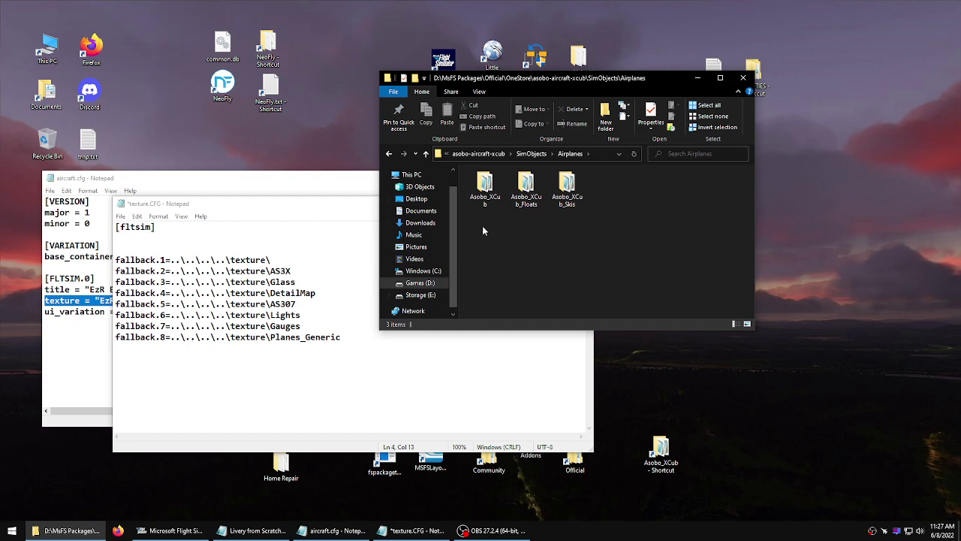
pyautogui.doubleClick(486, 189)
pyautogui.click(211, 281)
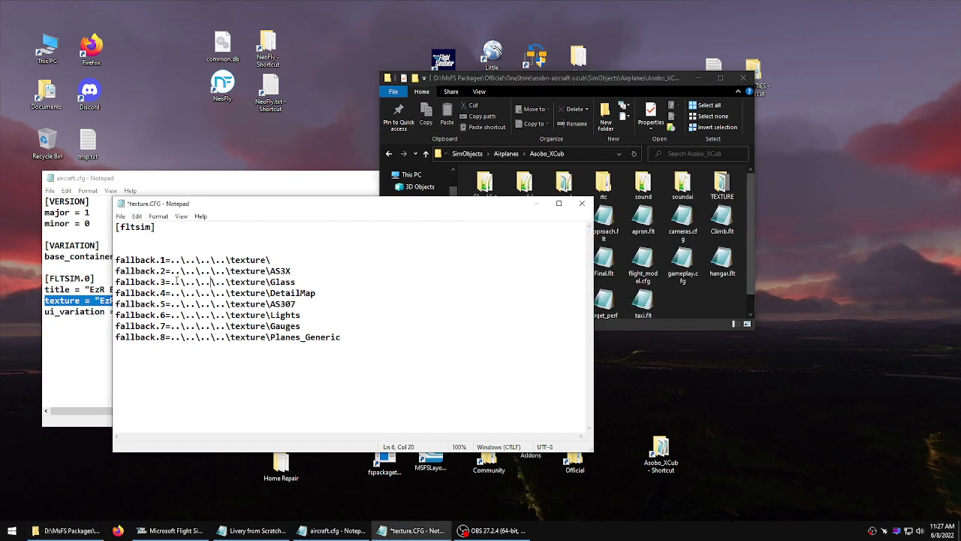
pyautogui.click(47, 533)
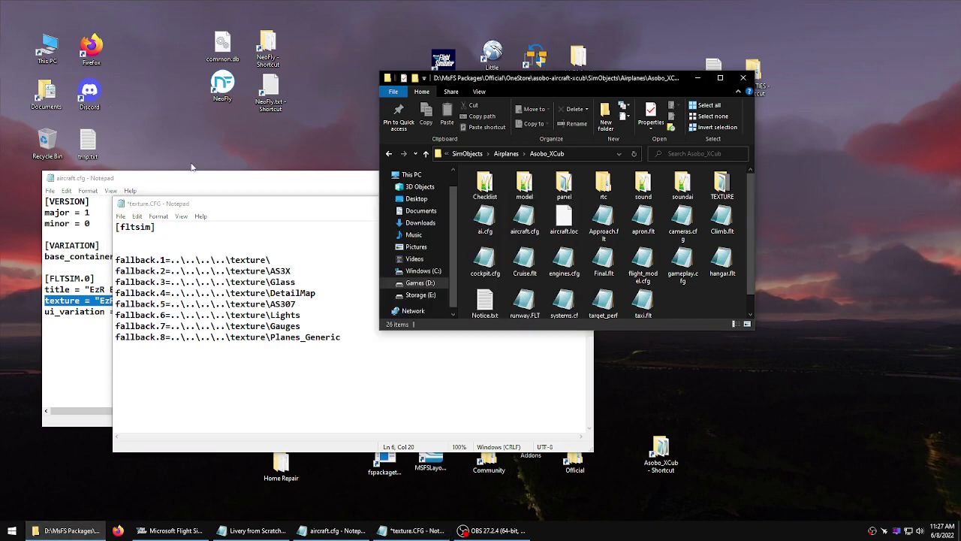
# Close the aircraft.cfg window and move the texture.CFG window aside to uncover the livery package on the desktop.
pyautogui.click(182, 183)
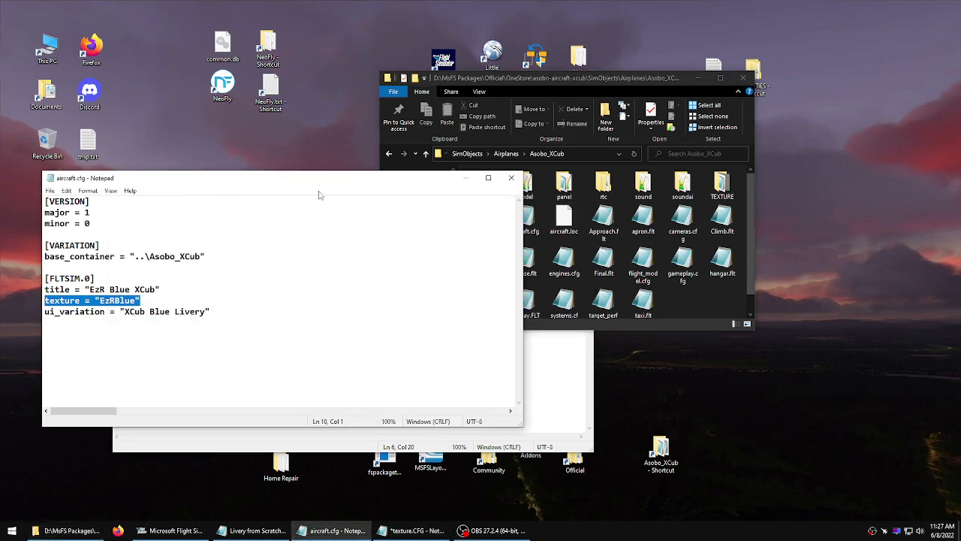
pyautogui.click(509, 178)
pyautogui.moveTo(318, 206); pyautogui.dragTo(522, 161)
# Open the desktop livery package down to its TEXTURE.EzRBlue folder and arrange that window beside the base aircraft's Asobo_XCub window.
pyautogui.doubleClick(155, 315)
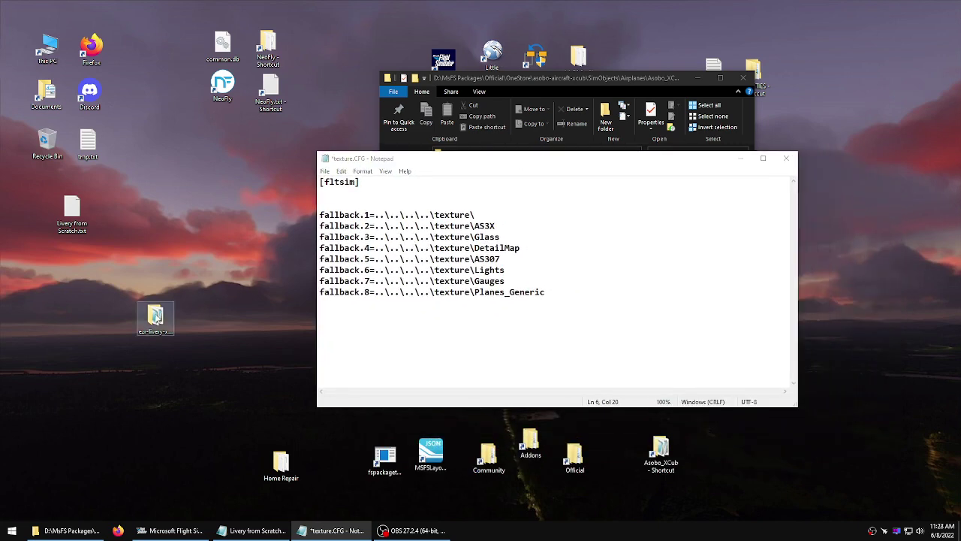
pyautogui.doubleClick(497, 197)
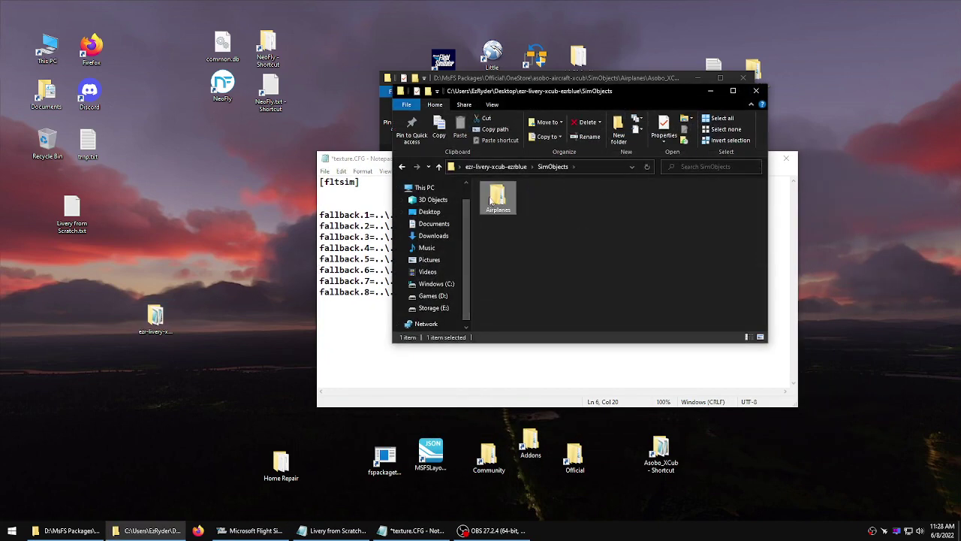
pyautogui.doubleClick(498, 196)
pyautogui.doubleClick(498, 197)
pyautogui.doubleClick(498, 197)
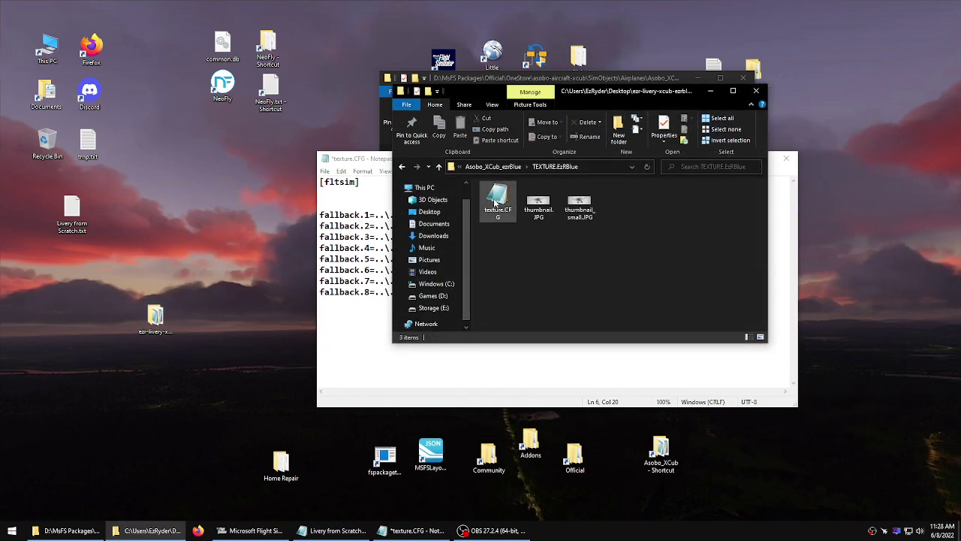
pyautogui.click(498, 197)
pyautogui.moveTo(613, 94); pyautogui.dragTo(327, 127)
pyautogui.moveTo(474, 84); pyautogui.dragTo(478, 84)
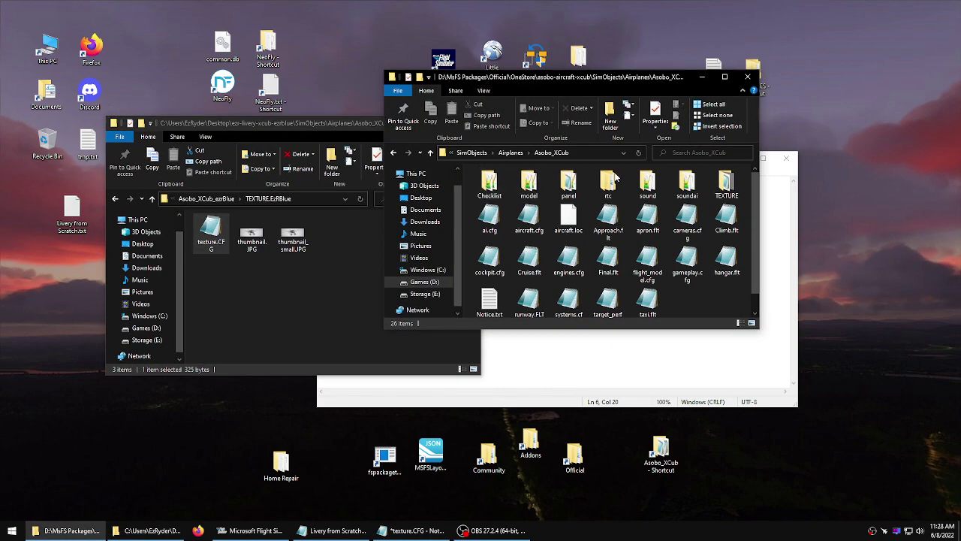
# Open the base aircraft's TEXTURE folder and compare its files with those in the livery's TEXTURE.EzRBlue folder.
pyautogui.doubleClick(726, 182)
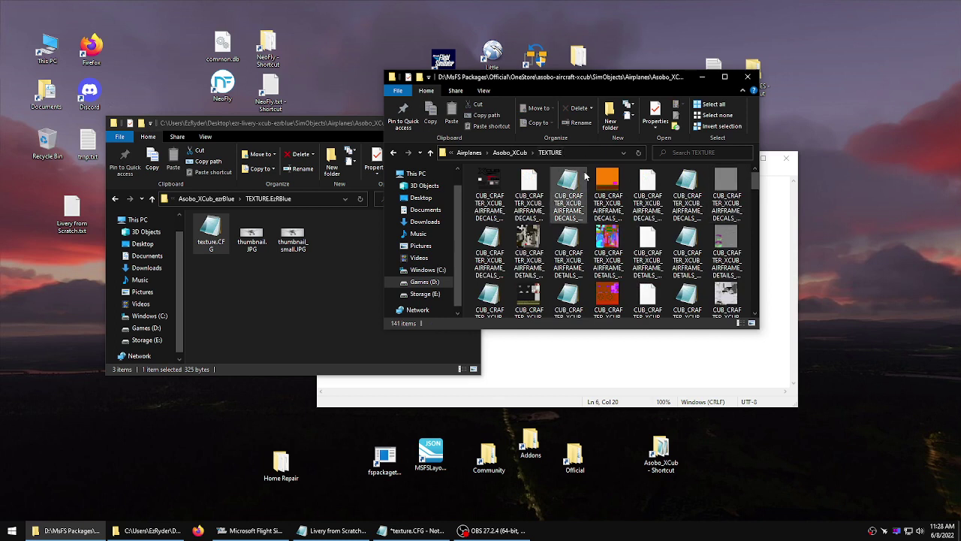
pyautogui.click(297, 310)
pyautogui.click(725, 190)
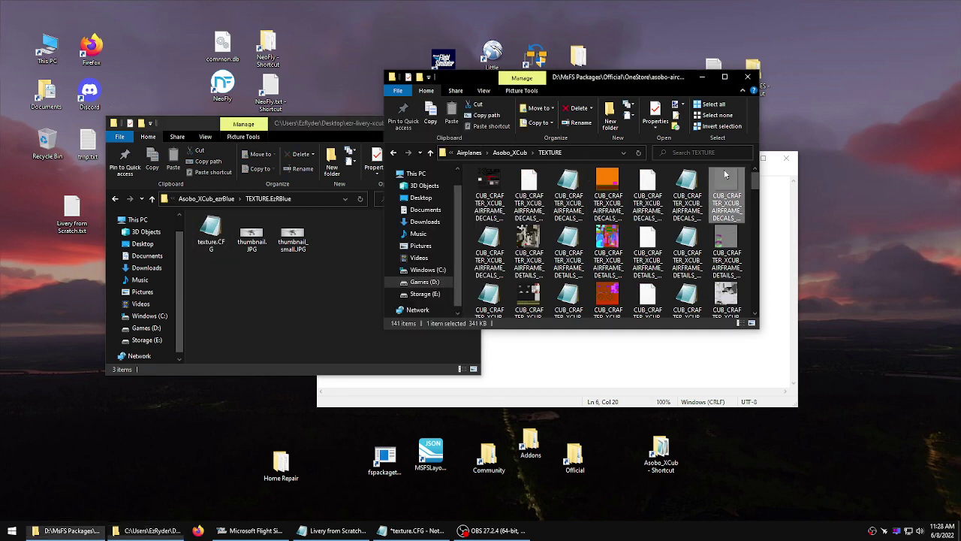
pyautogui.click(254, 318)
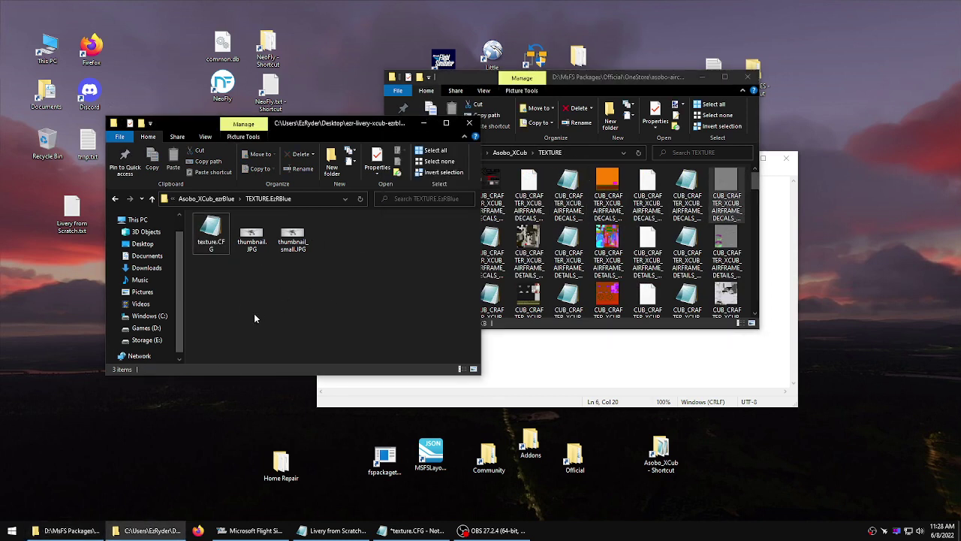
# Open the livery's texture.CFG from TEXTURE.EzRBlue and select the last ..\ before texture\ in the fallback.1 path.
pyautogui.doubleClick(210, 231)
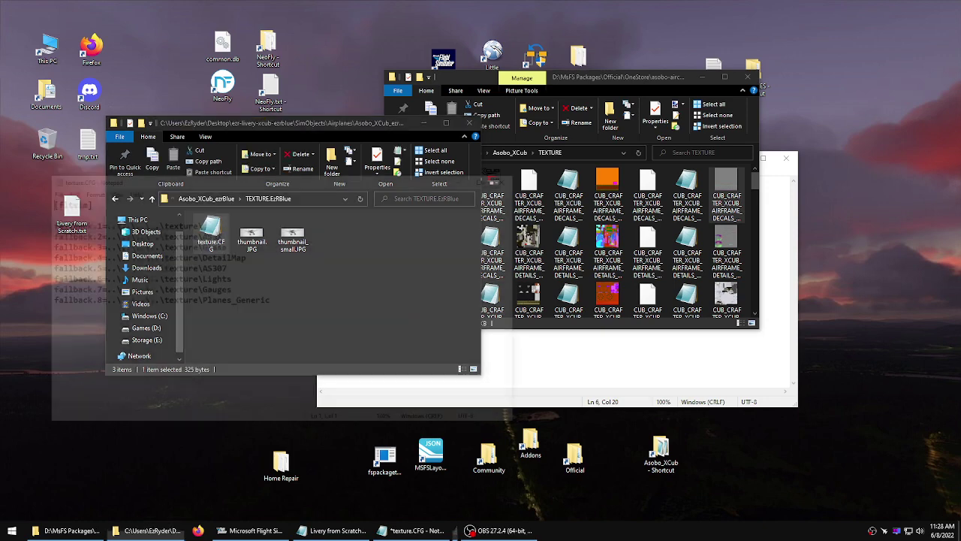
pyautogui.moveTo(159, 223); pyautogui.dragTo(150, 223)
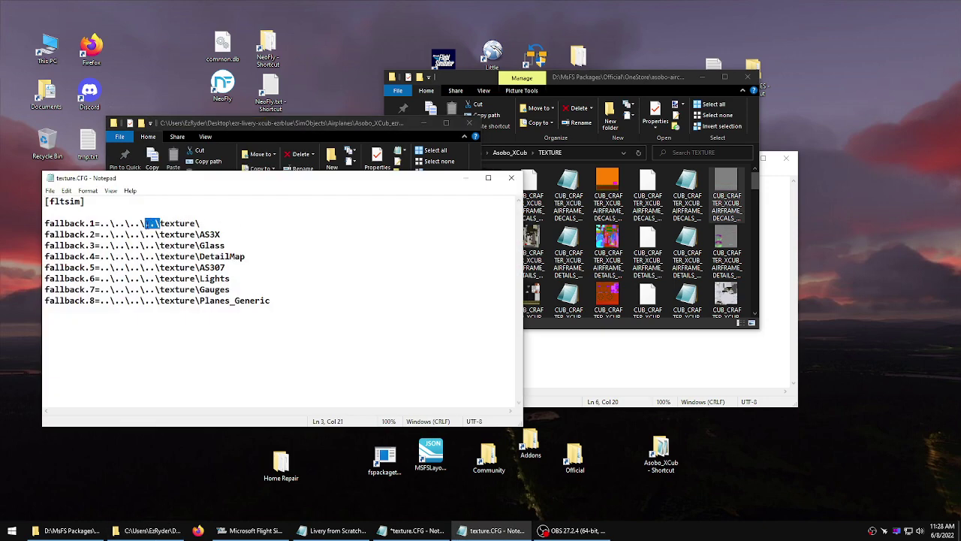
# Go up from the livery's TEXTURE.EzRBlue folder to its SimObjects\Airplanes folder.
pyautogui.write('.')
pyautogui.click(252, 121)
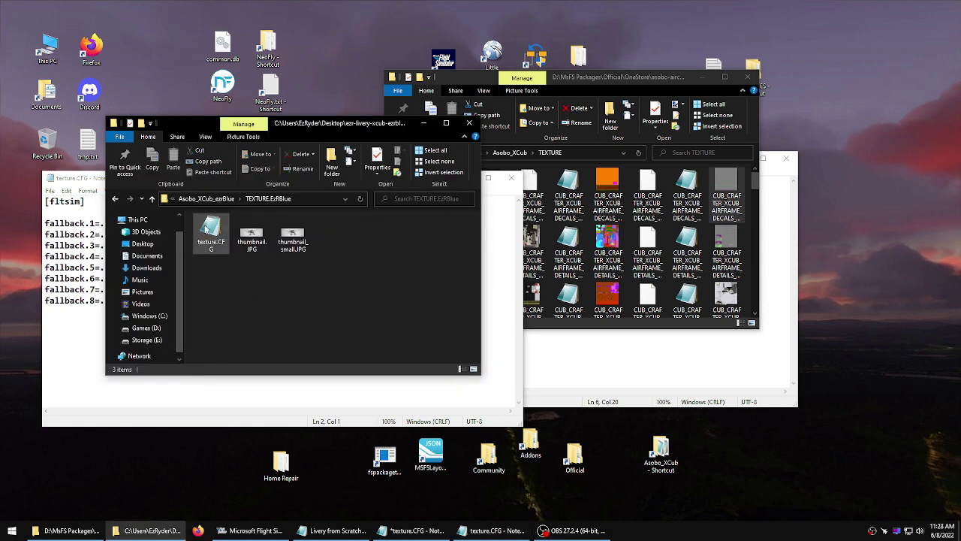
pyautogui.click(152, 201)
pyautogui.click(152, 201)
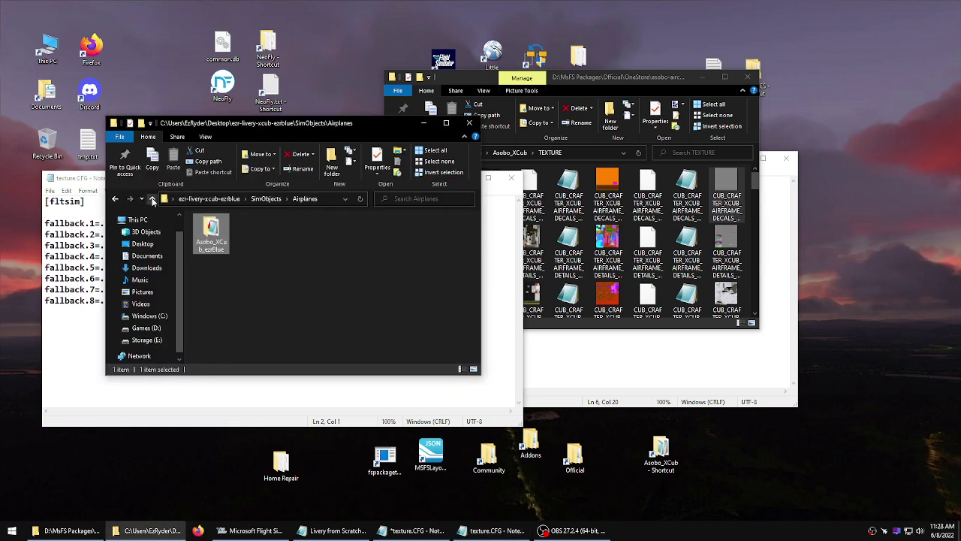
pyautogui.click(309, 247)
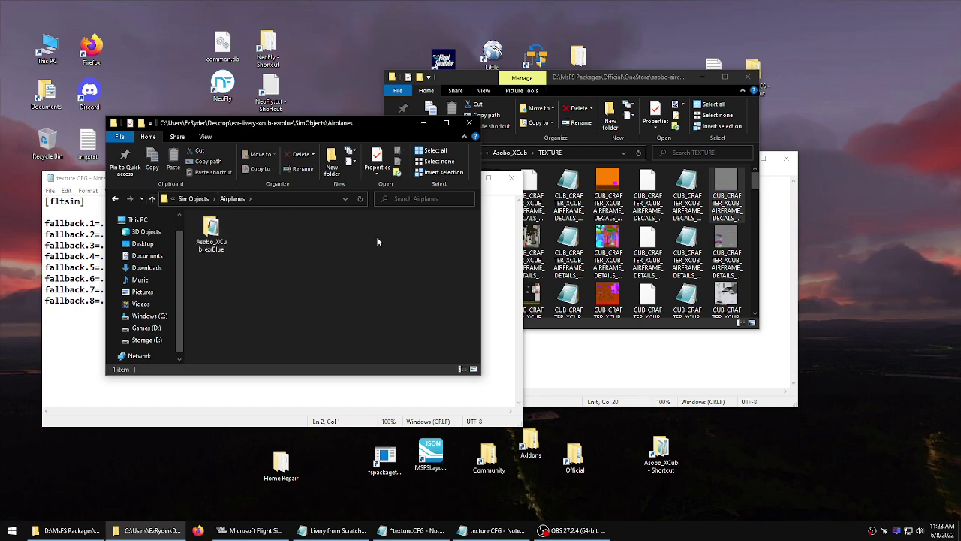
# Go up from the TEXTURE folder of the official asobo-aircraft-xcub package to its SimObjects\Airplanes folder.
pyautogui.click(584, 169)
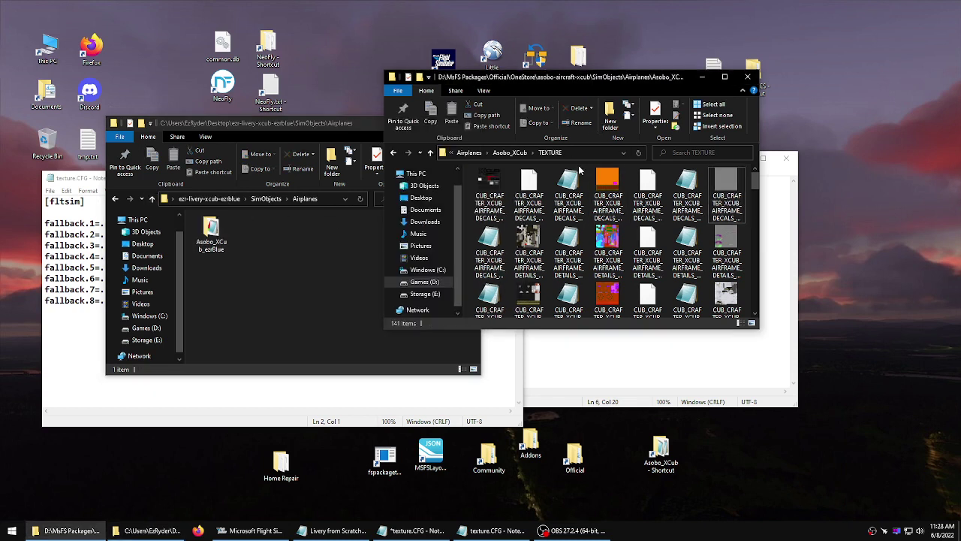
pyautogui.click(431, 152)
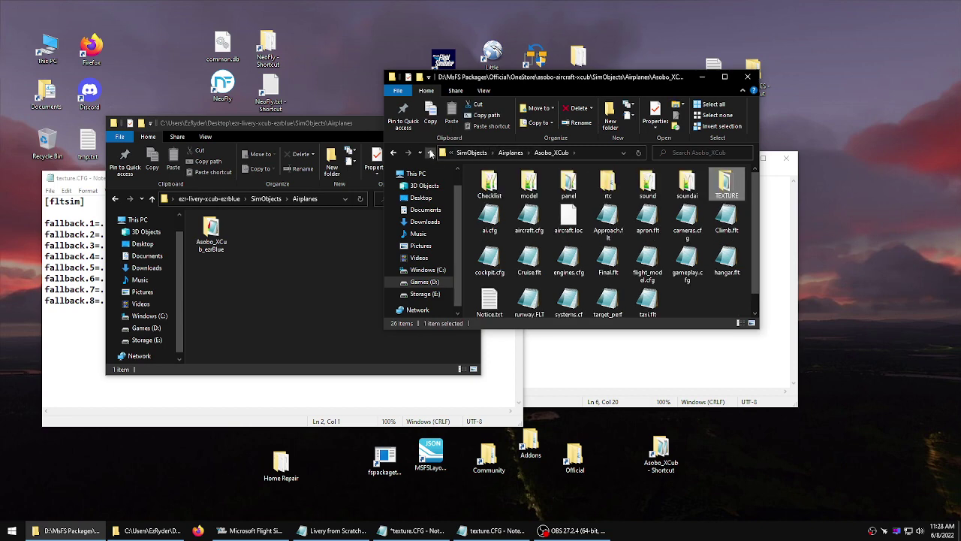
pyautogui.click(430, 153)
pyautogui.click(557, 247)
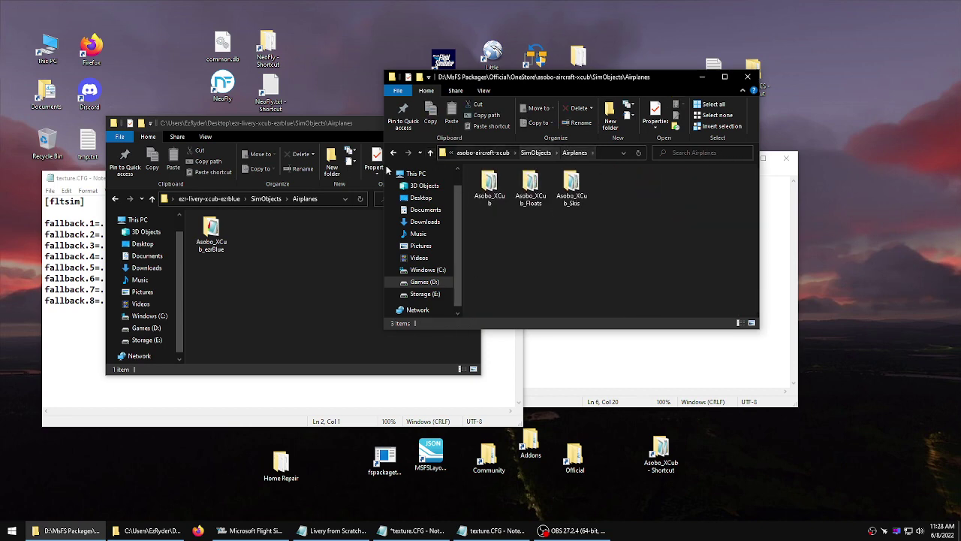
# Insert a new line above the first fallback entry in the livery's texture.CFG, starting with a copied "fallback.1=".
pyautogui.click(75, 212)
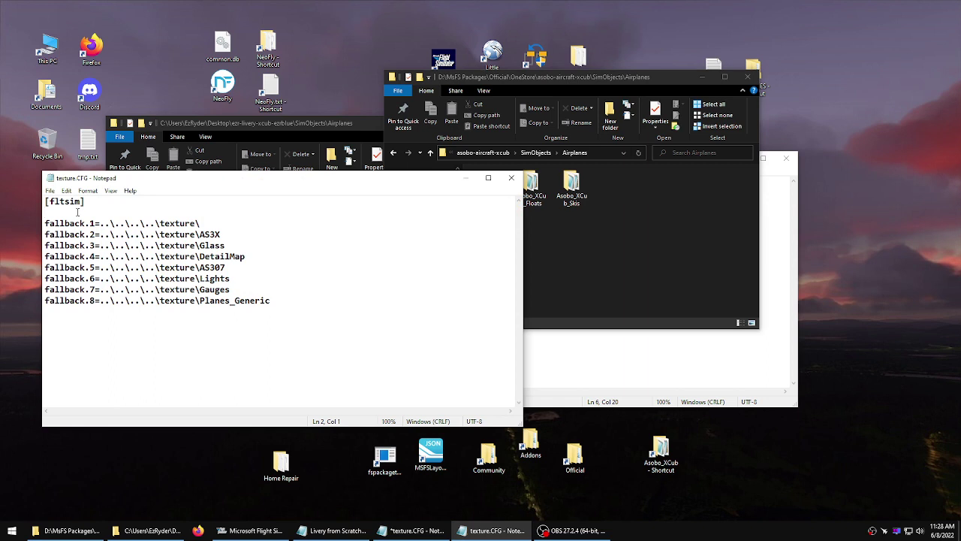
pyautogui.press('Return')
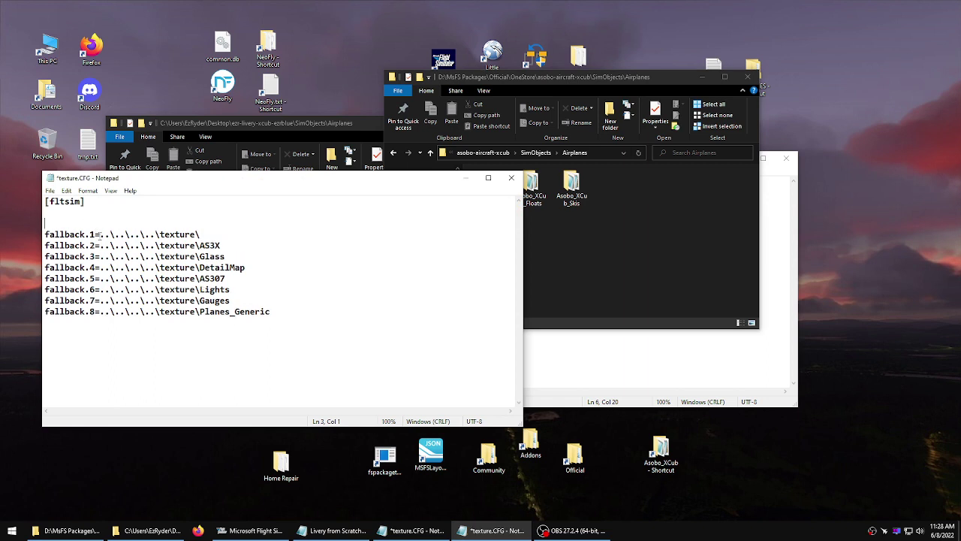
pyautogui.moveTo(100, 235); pyautogui.dragTo(45, 234)
pyautogui.rightClick(60, 234)
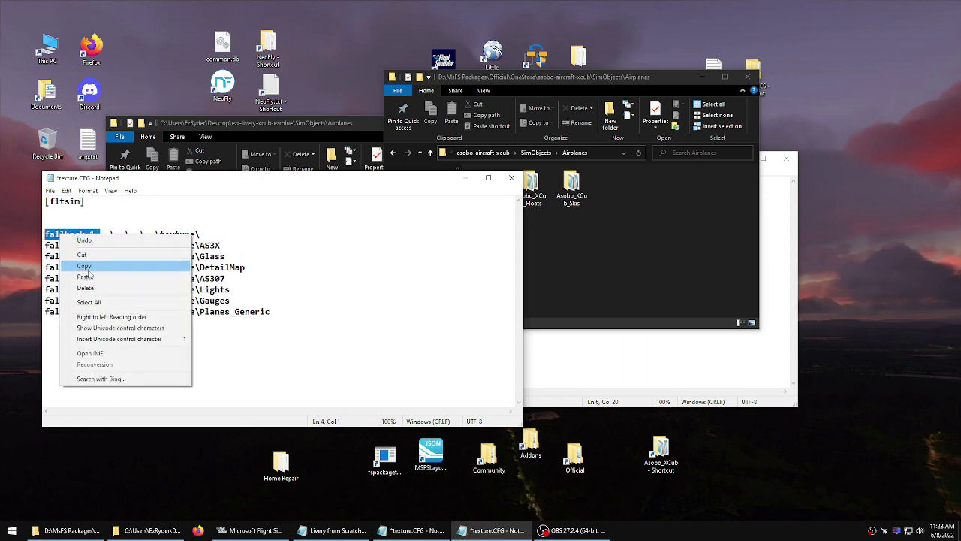
pyautogui.click(88, 269)
pyautogui.click(62, 222)
pyautogui.rightClick(62, 222)
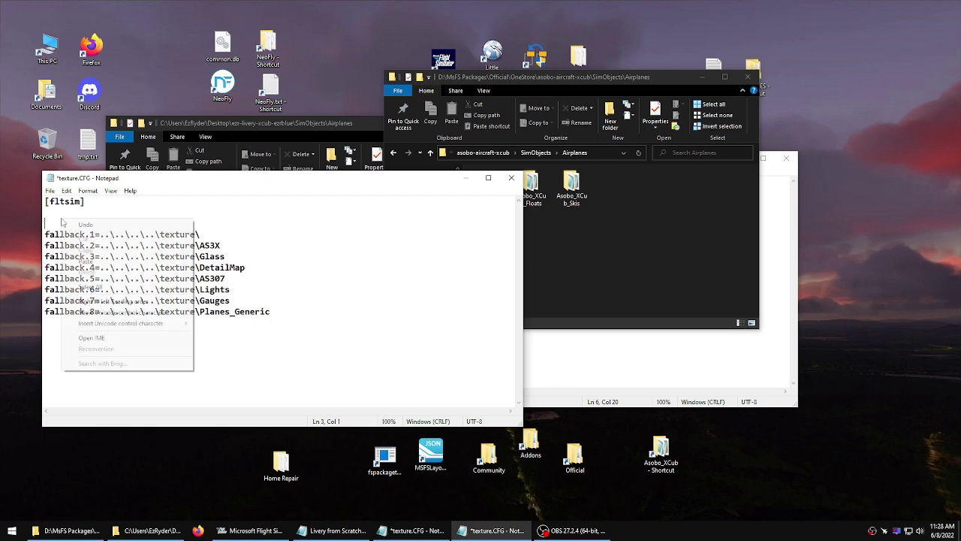
pyautogui.click(85, 261)
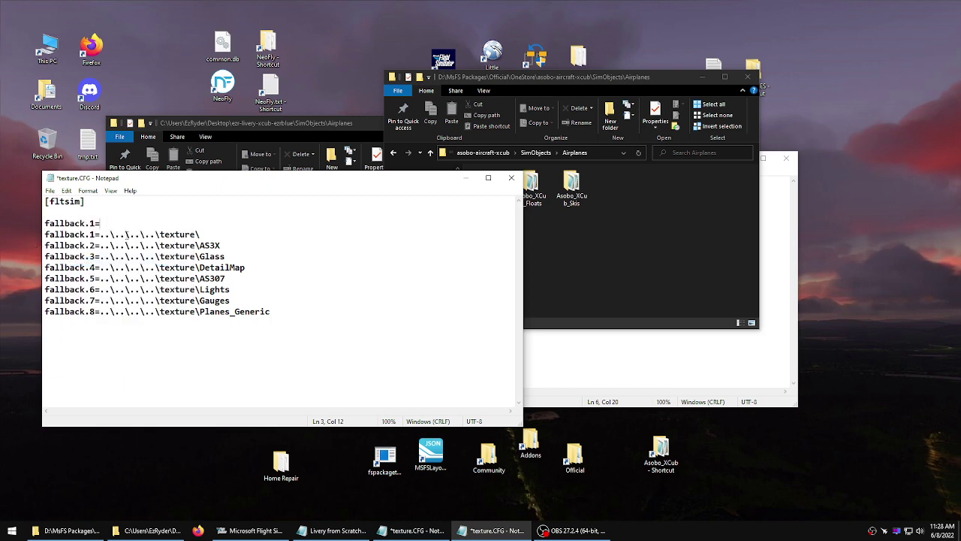
# Copy the path part "..\..\" from the old fallback.1 line onto the end of the new line.
pyautogui.moveTo(129, 234); pyautogui.dragTo(100, 234)
pyautogui.rightClick(101, 235)
pyautogui.click(124, 266)
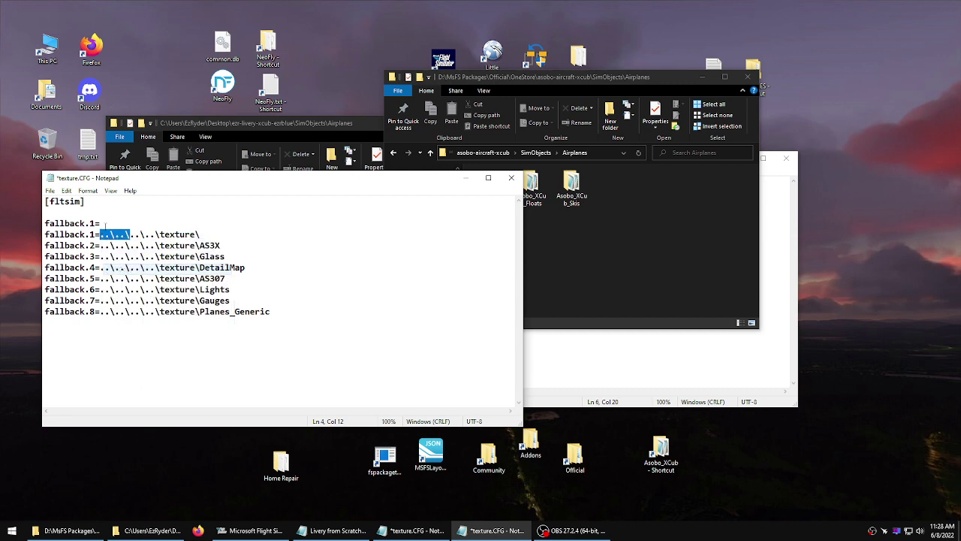
pyautogui.click(103, 223)
pyautogui.rightClick(103, 222)
pyautogui.click(127, 264)
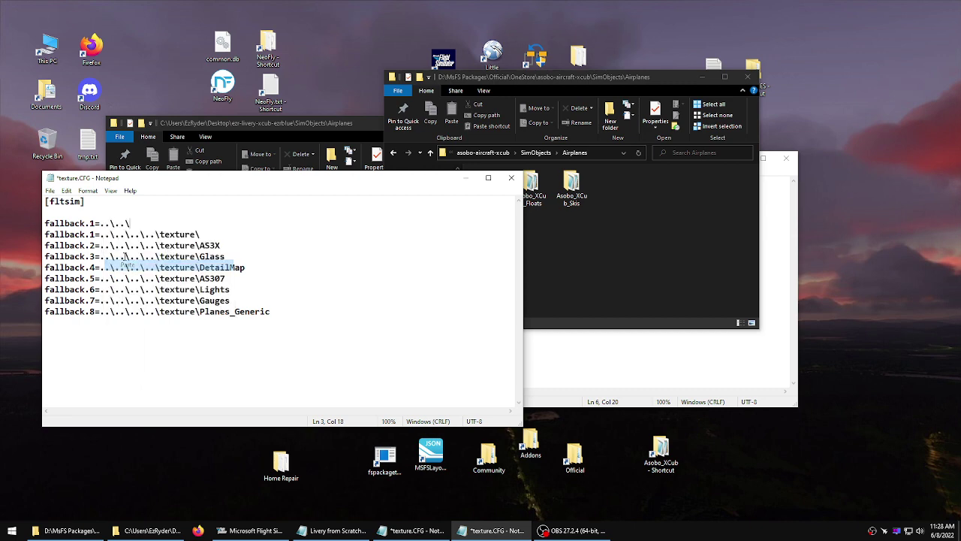
# Append the official package's folder name Asobo_XCub and a trailing backslash to the new fallback.1 path.
pyautogui.click(608, 275)
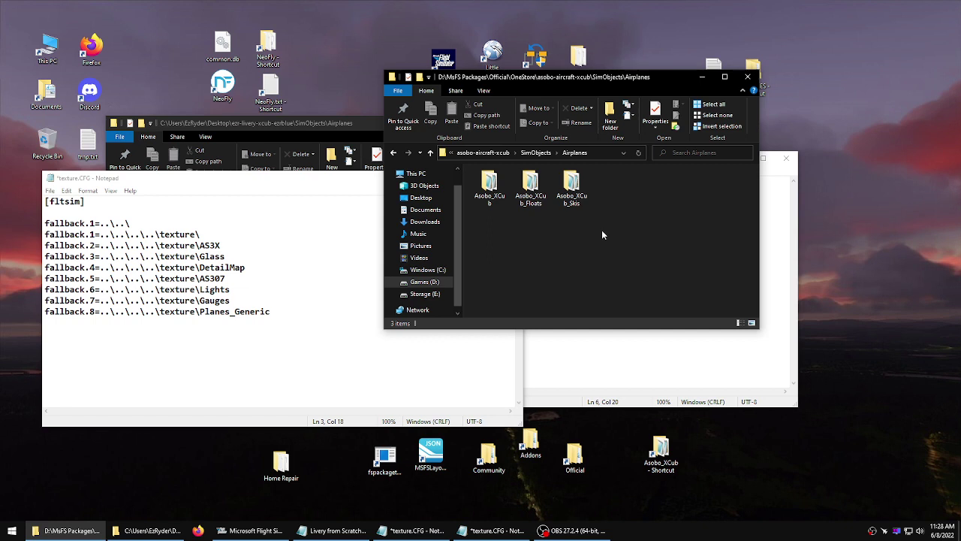
pyautogui.click(489, 197)
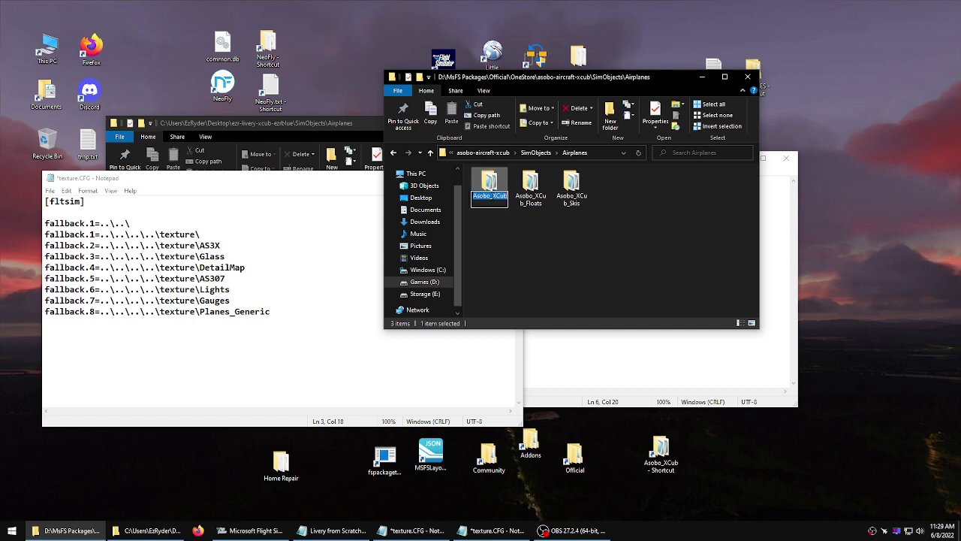
pyautogui.rightClick(492, 197)
pyautogui.click(518, 228)
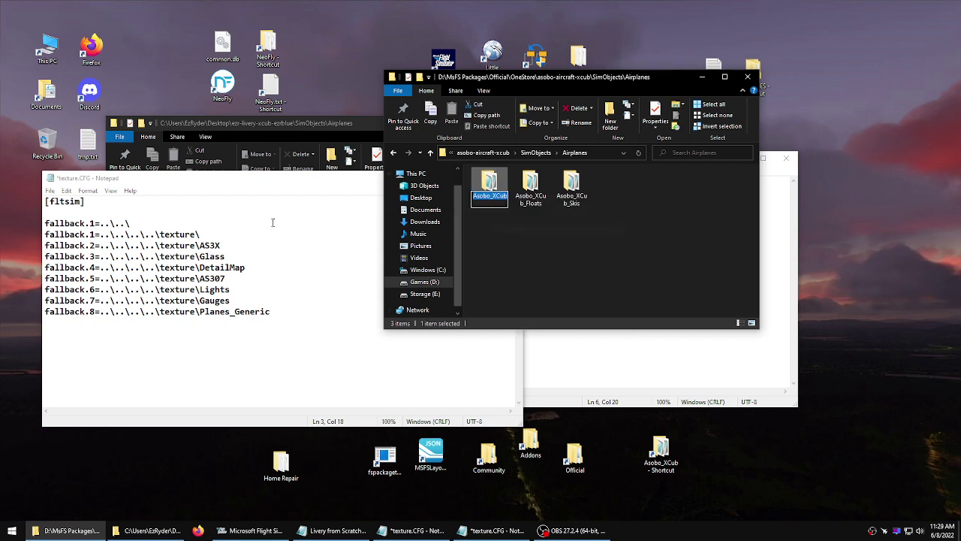
pyautogui.rightClick(152, 223)
pyautogui.click(172, 266)
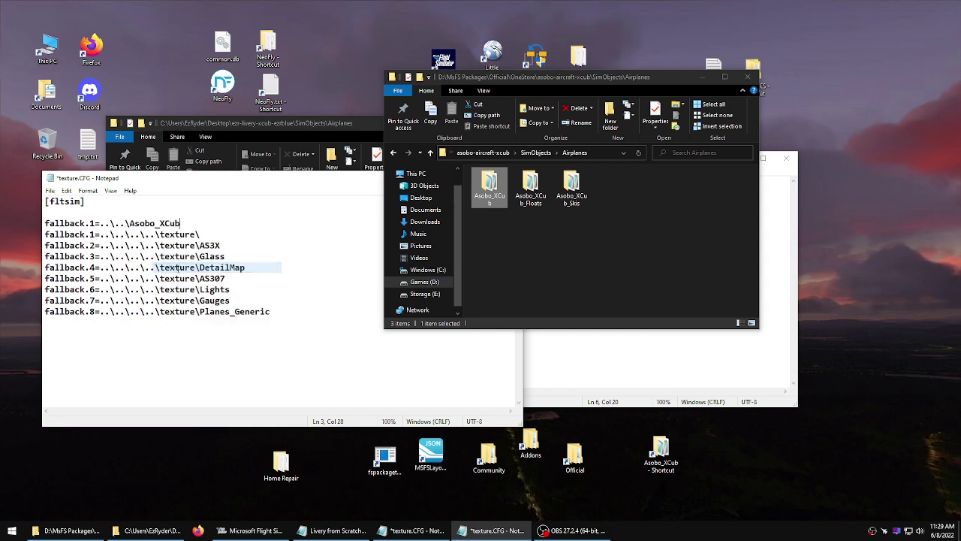
pyautogui.rightClick(195, 235)
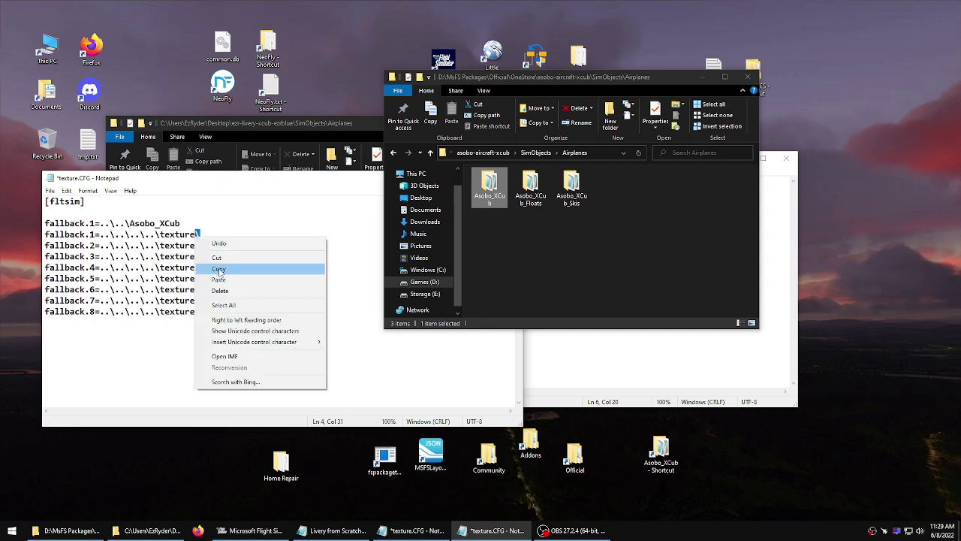
pyautogui.click(190, 223)
pyautogui.rightClick(189, 223)
pyautogui.click(210, 263)
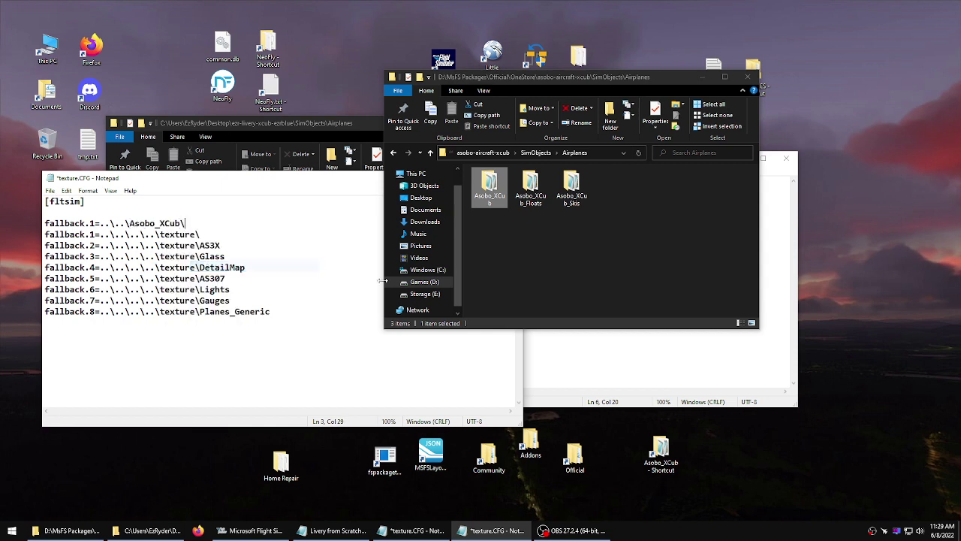
# Append the folder name TEXTURE, copied from the official Asobo_XCub texture folder's path, to the new fallback line and save texture.CFG.
pyautogui.click(491, 225)
pyautogui.doubleClick(489, 187)
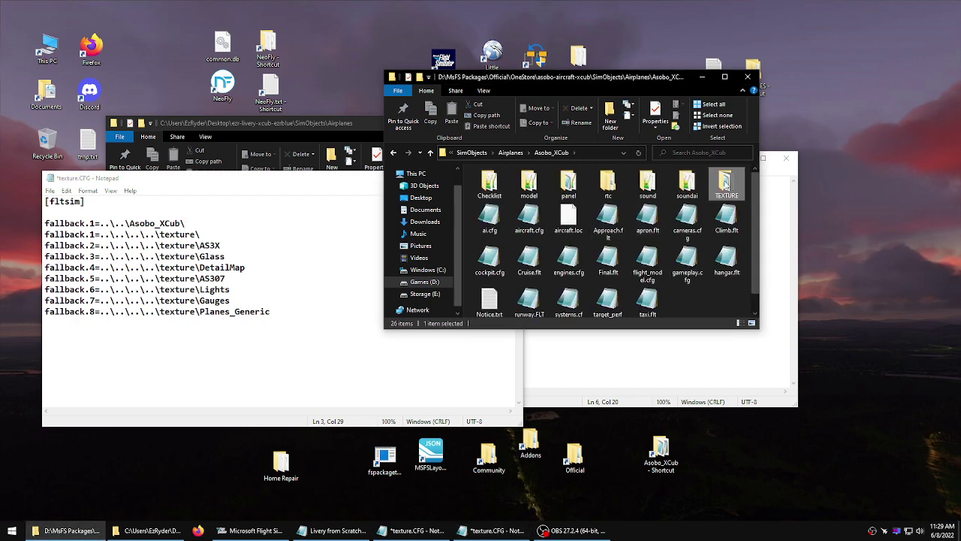
pyautogui.doubleClick(688, 184)
pyautogui.click(576, 154)
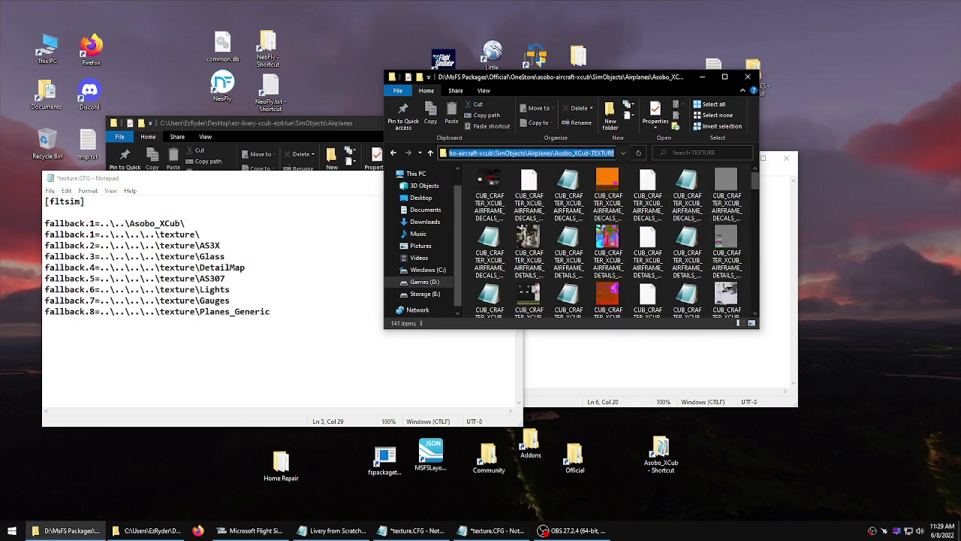
pyautogui.click(591, 154)
pyautogui.moveTo(591, 153); pyautogui.dragTo(614, 153)
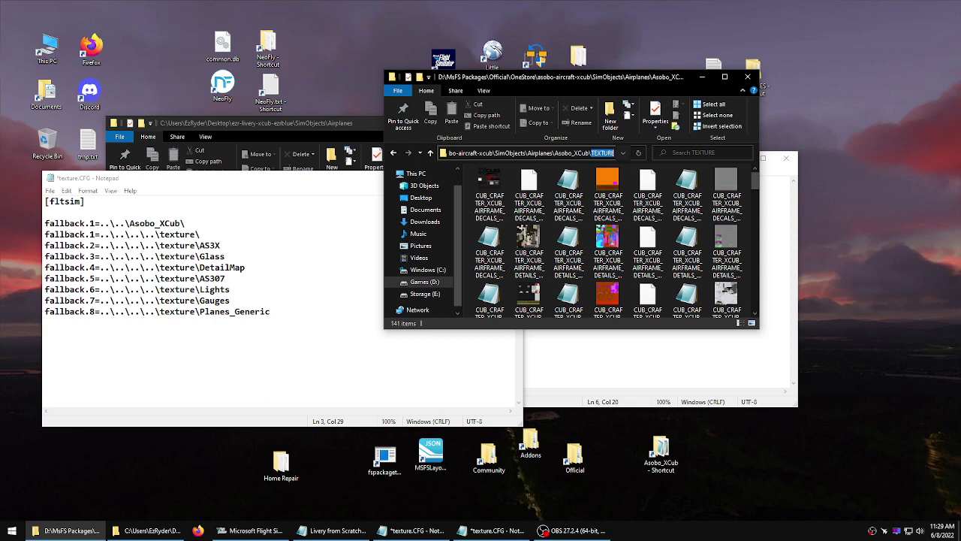
pyautogui.rightClick(612, 153)
pyautogui.click(630, 188)
pyautogui.click(201, 223)
pyautogui.rightClick(203, 223)
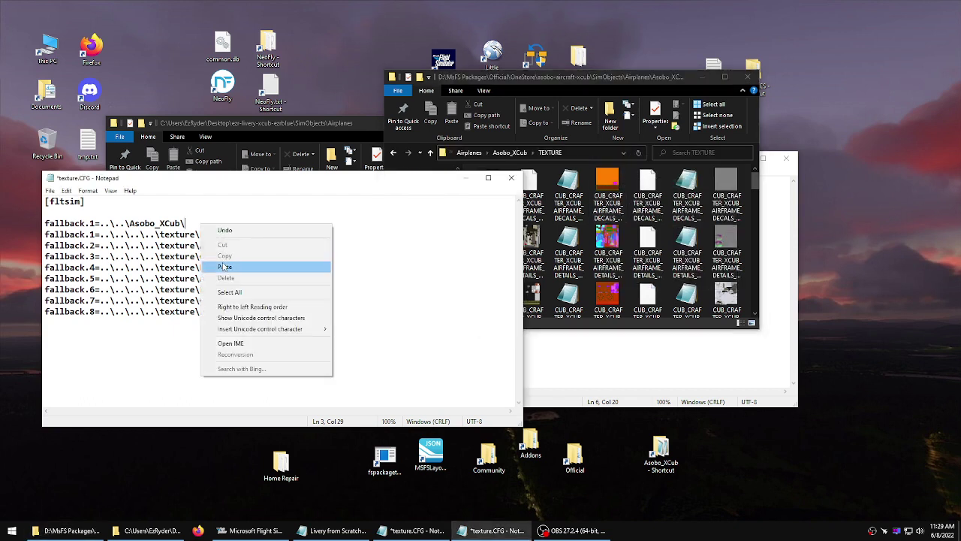
pyautogui.click(210, 264)
pyautogui.click(50, 190)
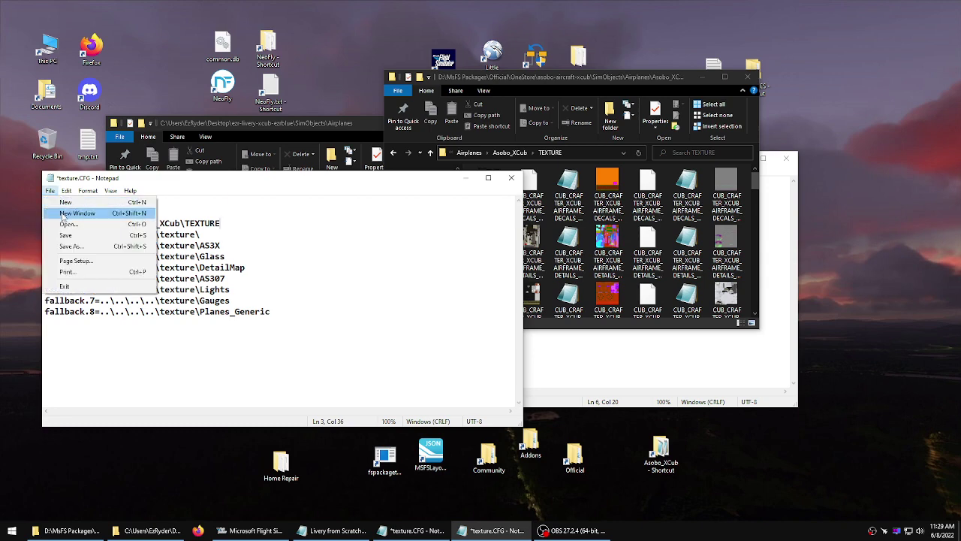
pyautogui.click(65, 235)
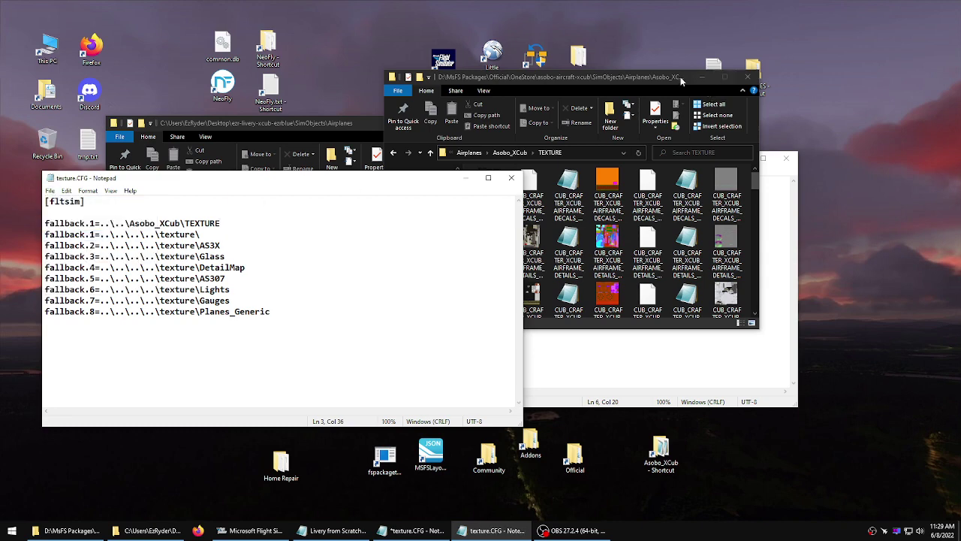
# Move the two folder windows further apart and review the new fallback.1 line in texture.CFG.
pyautogui.moveTo(612, 79); pyautogui.dragTo(695, 75)
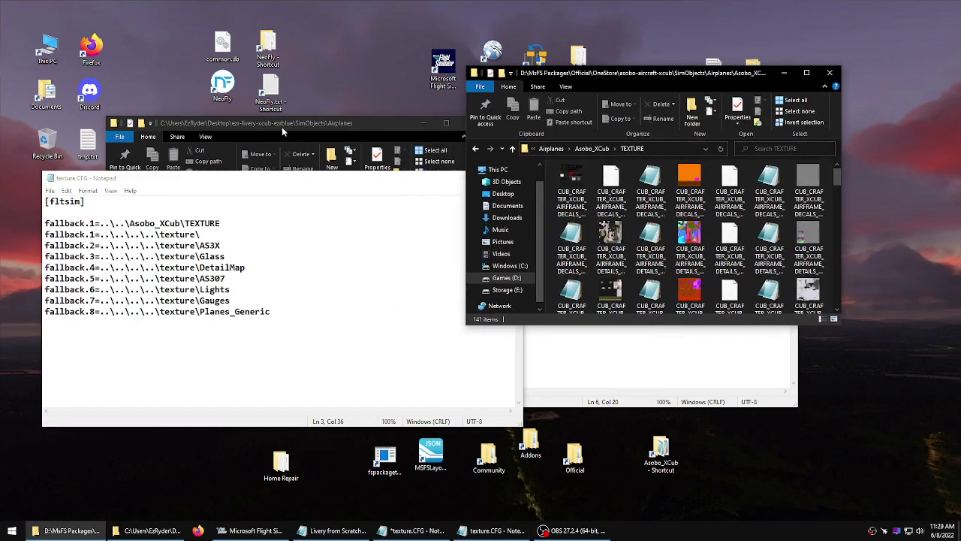
pyautogui.moveTo(281, 126); pyautogui.dragTo(292, 118)
pyautogui.click(99, 223)
pyautogui.moveTo(95, 223); pyautogui.dragTo(91, 242)
pyautogui.click(91, 235)
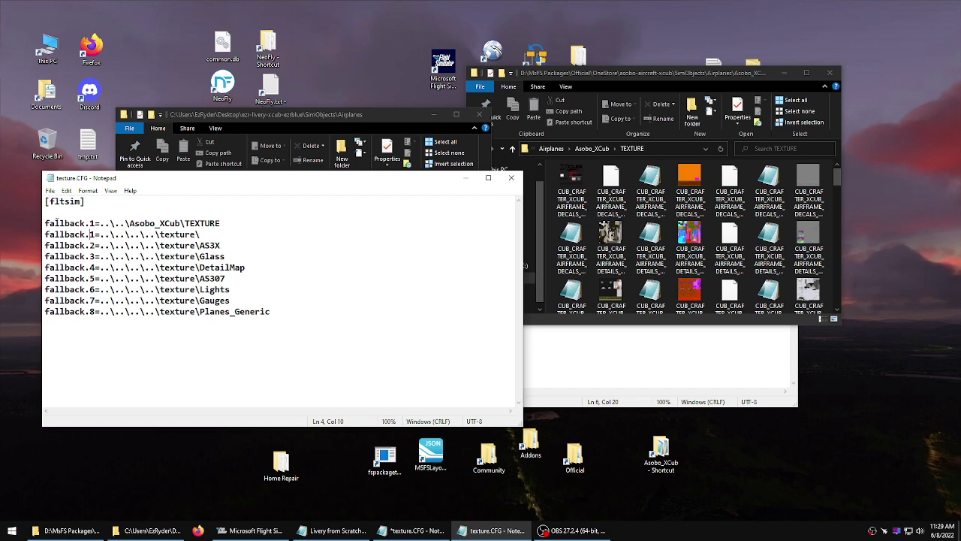
pyautogui.moveTo(55, 223); pyautogui.dragTo(214, 223)
# Open aircraft.cfg from the livery's Asobo_XCub_ezrBlue folder and examine its texture entry.
pyautogui.click(287, 115)
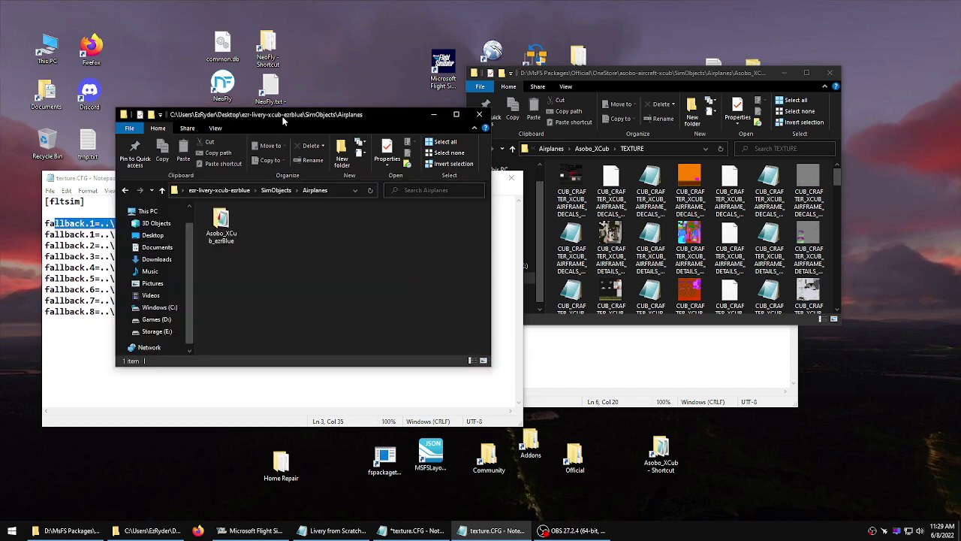
pyautogui.doubleClick(226, 231)
pyautogui.doubleClick(224, 226)
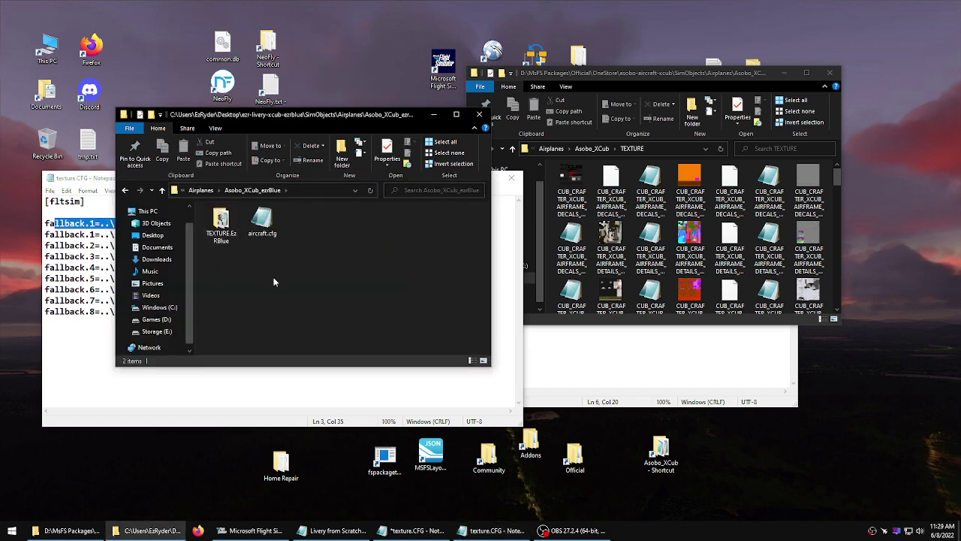
pyautogui.doubleClick(262, 219)
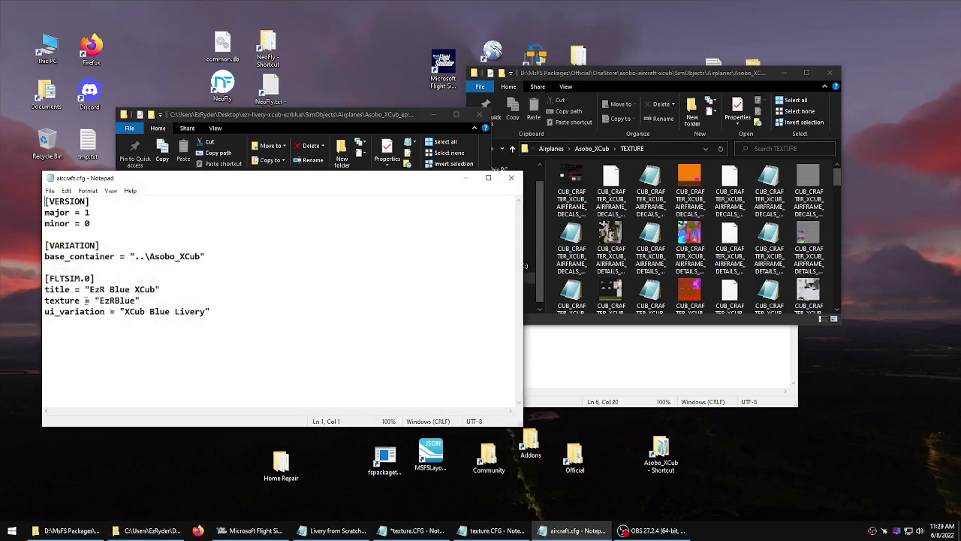
pyautogui.moveTo(86, 300); pyautogui.dragTo(140, 300)
pyautogui.moveTo(231, 183); pyautogui.dragTo(428, 163)
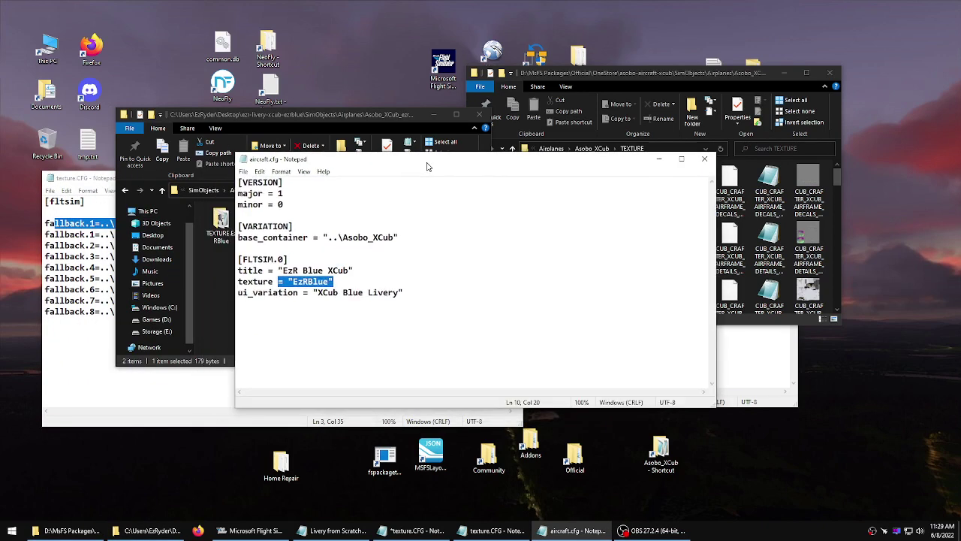
# Open the livery's TEXTURE.EzRBlue folder and select its texture.CFG file.
pyautogui.click(213, 261)
pyautogui.doubleClick(221, 226)
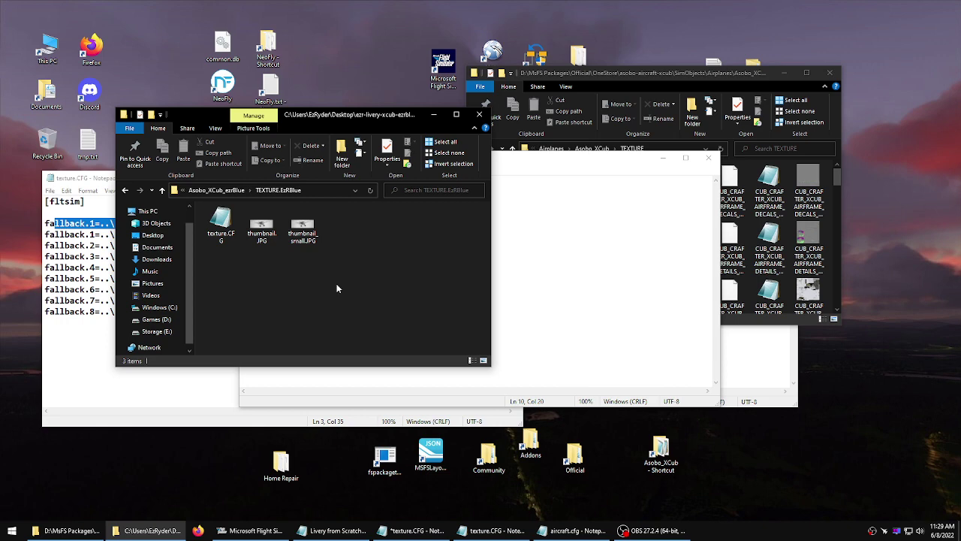
pyautogui.click(220, 225)
# Renumber the eight original fallback lines below the Asobo_XCub\TEXTURE line in texture.CFG as fallback.2 through fallback.9.
pyautogui.click(87, 236)
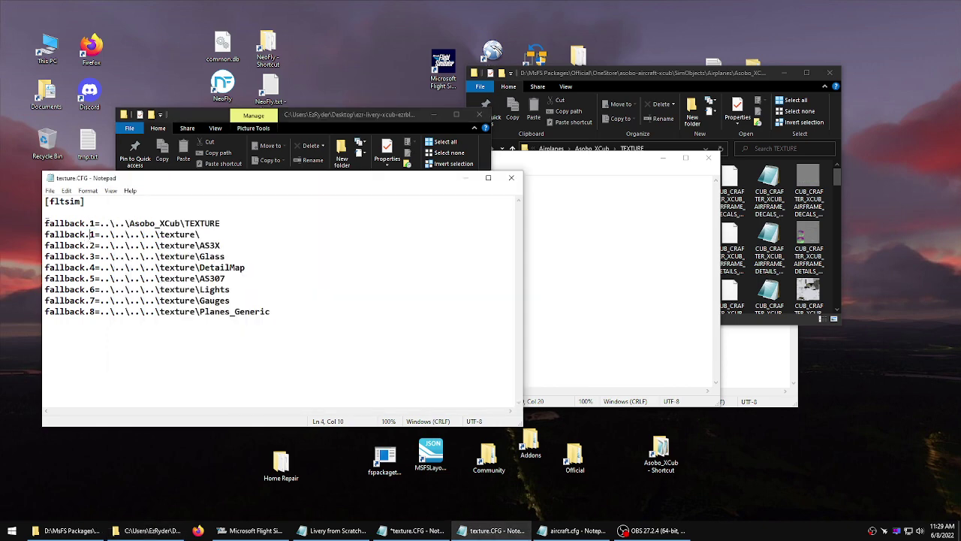
pyautogui.moveTo(45, 223); pyautogui.dragTo(306, 233)
pyautogui.moveTo(196, 234); pyautogui.dragTo(307, 297)
pyautogui.click(141, 225)
pyautogui.write('2')
pyautogui.press('Down')
pyautogui.hotkey('shift', 'Left')
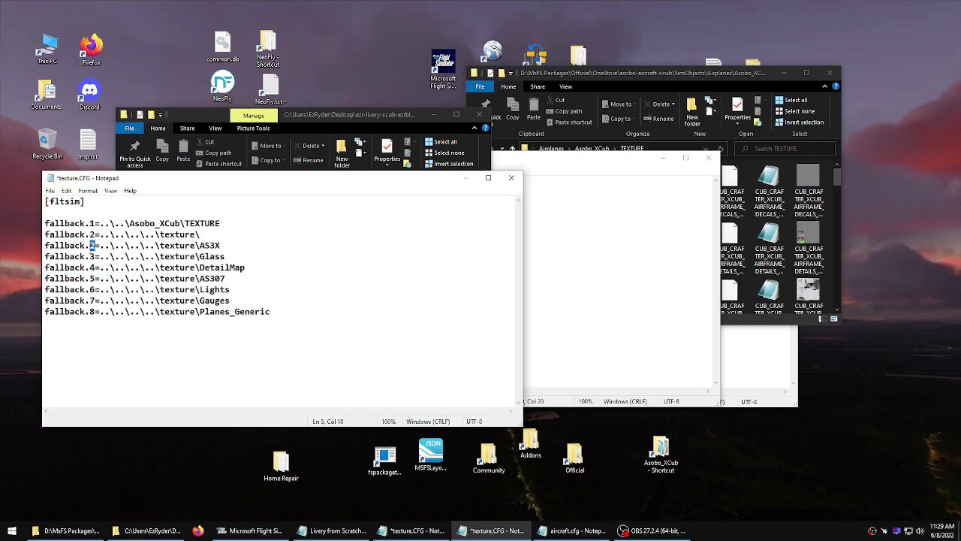
pyautogui.write('3')
pyautogui.press('Down')
pyautogui.hotkey('shift', 'Left')
pyautogui.write('4')
pyautogui.write('5')
pyautogui.press('Down')
pyautogui.hotkey('shift', 'Left')
pyautogui.write('6')
pyautogui.press('Down')
pyautogui.hotkey('shift', 'Left')
pyautogui.write('7')
pyautogui.press('Down')
pyautogui.hotkey('shift', 'Left')
pyautogui.write('8')
pyautogui.press('Down')
pyautogui.hotkey('shift', 'Left')
# Close the livery's texture.CFG with its changes saved, and close aircraft.cfg as well.
pyautogui.click(511, 177)
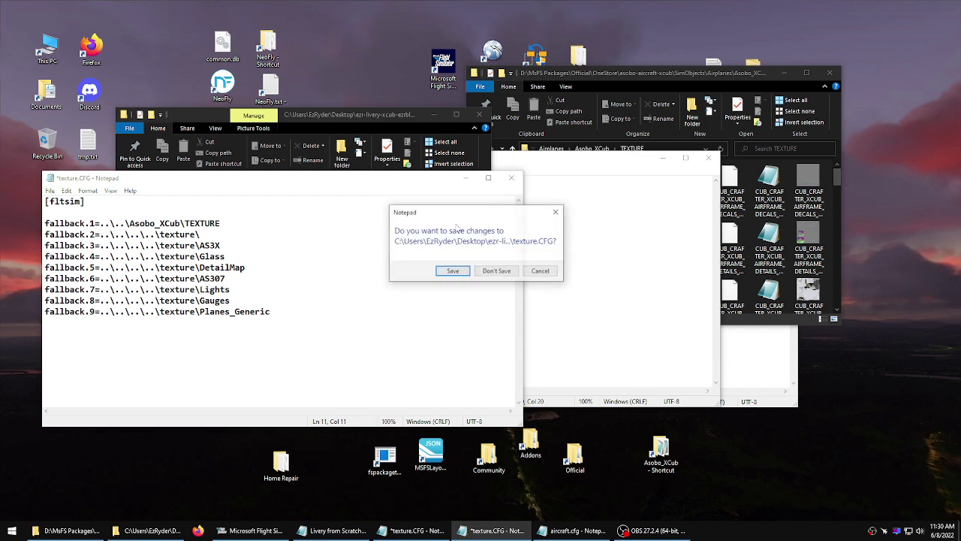
pyautogui.click(444, 272)
pyautogui.click(565, 265)
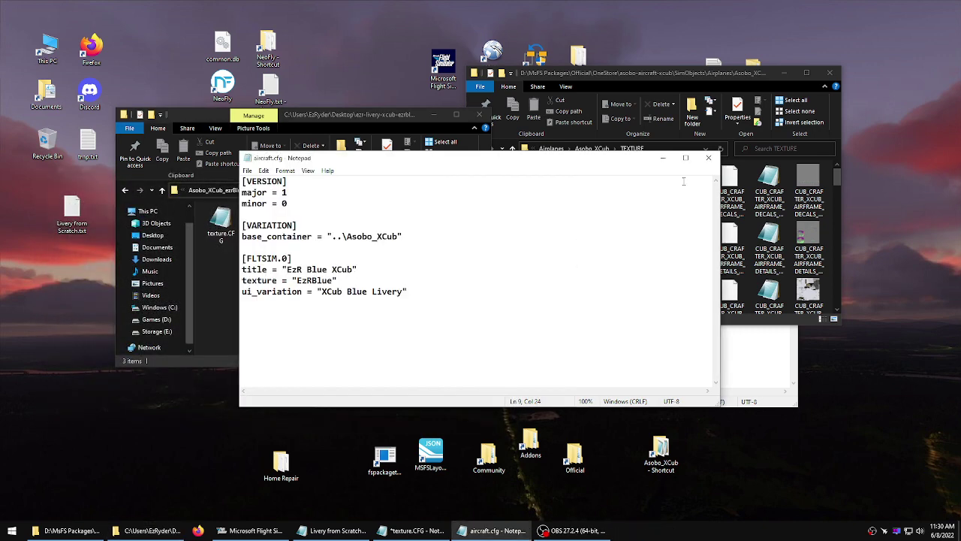
pyautogui.click(708, 157)
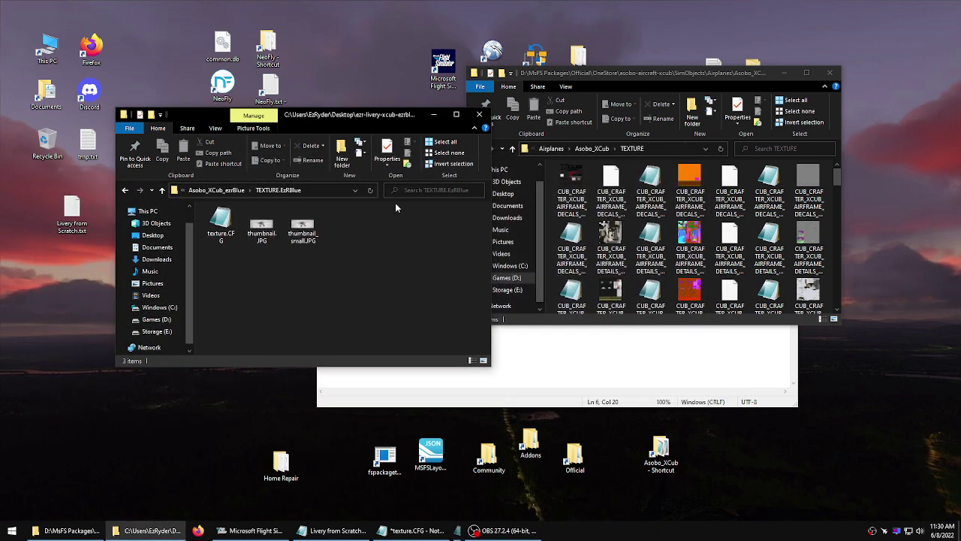
# Go back up to the ezr-livery-xcub-ezrblue package folder and move its window further away from the official TEXTURE folder window.
pyautogui.click(162, 190)
pyautogui.click(161, 189)
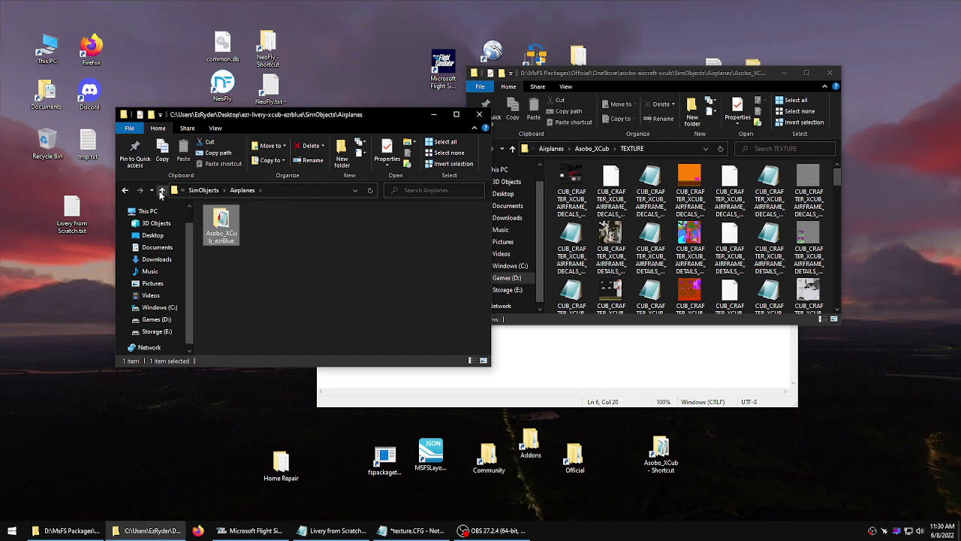
pyautogui.click(161, 190)
pyautogui.click(162, 190)
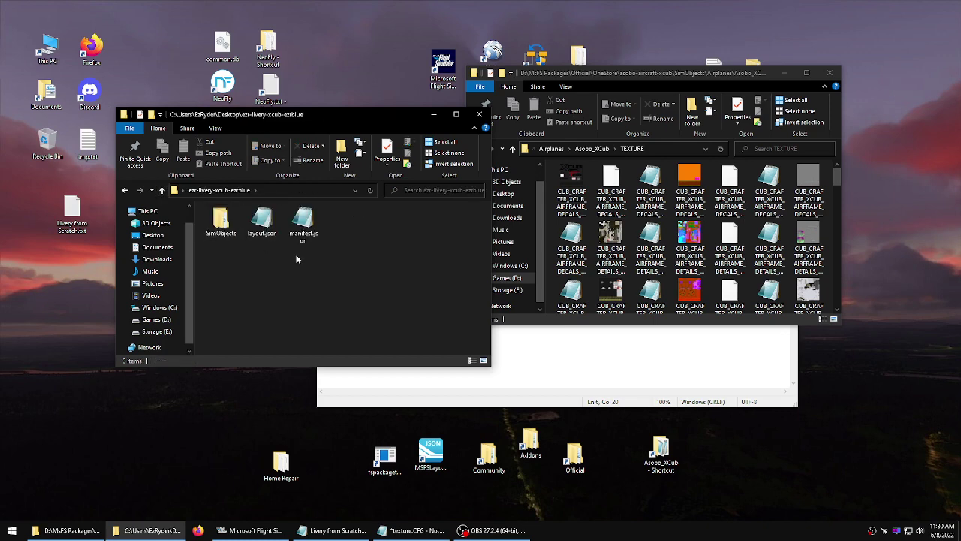
pyautogui.click(261, 220)
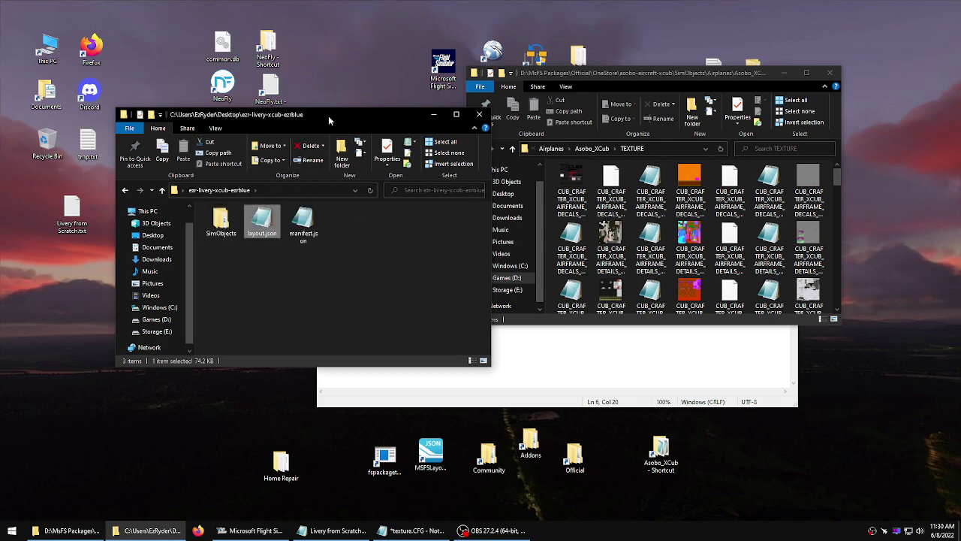
pyautogui.moveTo(328, 116); pyautogui.dragTo(275, 115)
# Open manifest.json from the livery package and examine its total_package_size line, then close the file.
pyautogui.doubleClick(248, 220)
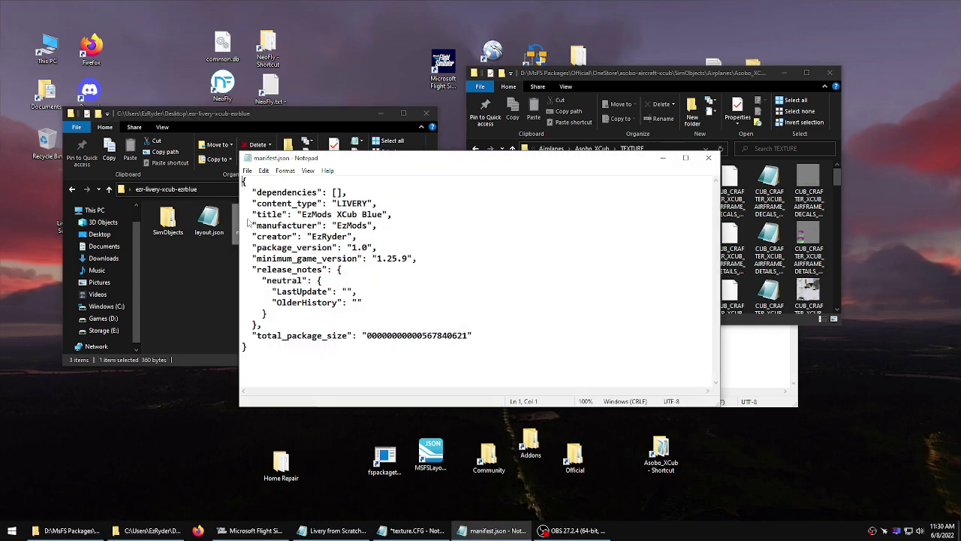
pyautogui.moveTo(473, 335); pyautogui.dragTo(242, 336)
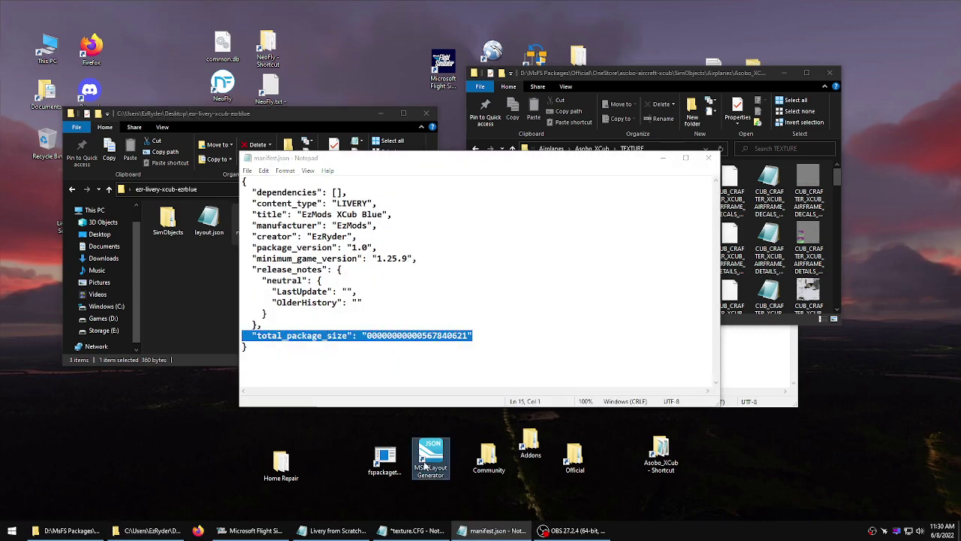
pyautogui.click(442, 476)
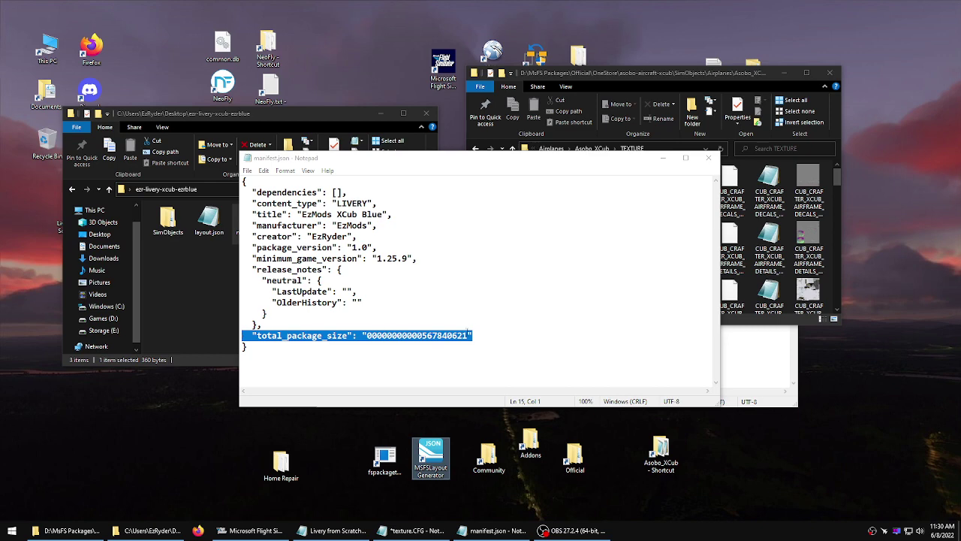
pyautogui.click(708, 157)
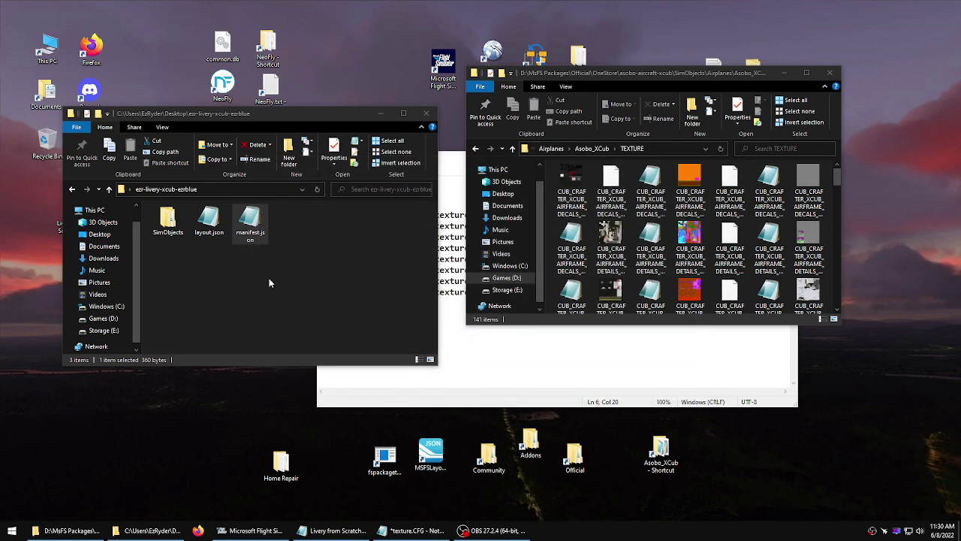
# Open the package's layout.json, look through its listed content entries and close it.
pyautogui.click(269, 279)
pyautogui.doubleClick(209, 224)
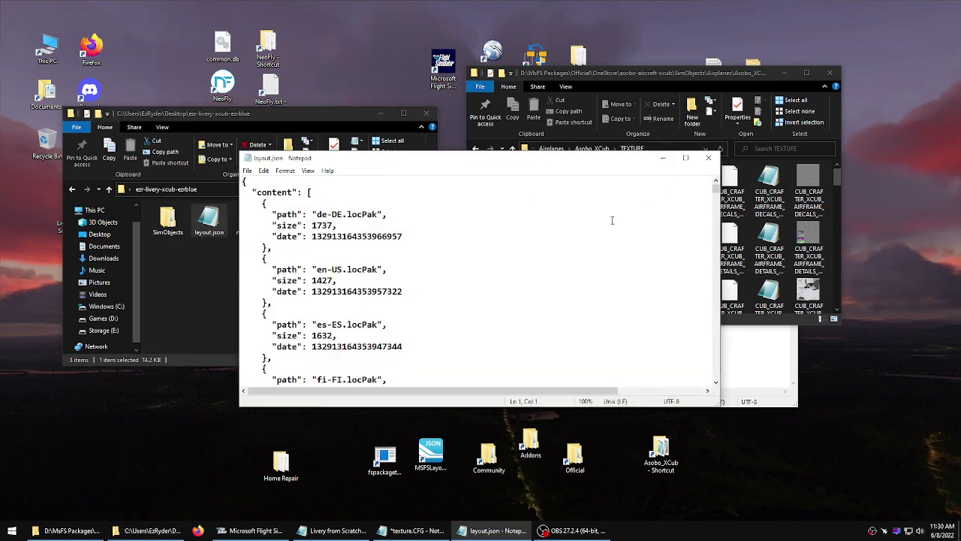
pyautogui.moveTo(715, 188); pyautogui.dragTo(717, 356)
pyautogui.click(708, 158)
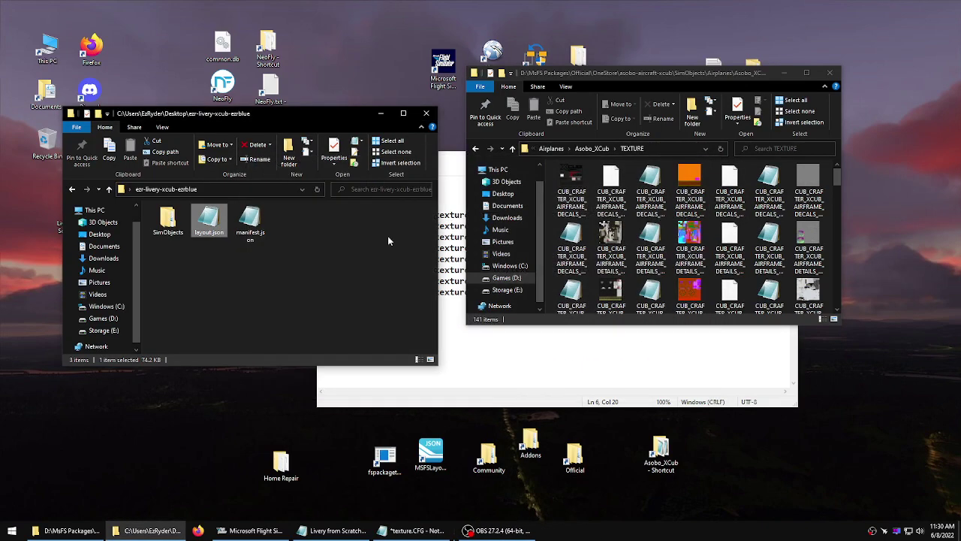
# Regenerate layout.json with MSFSLayoutGenerator and review the file paths it lists.
pyautogui.click(283, 273)
pyautogui.moveTo(209, 223); pyautogui.dragTo(430, 458)
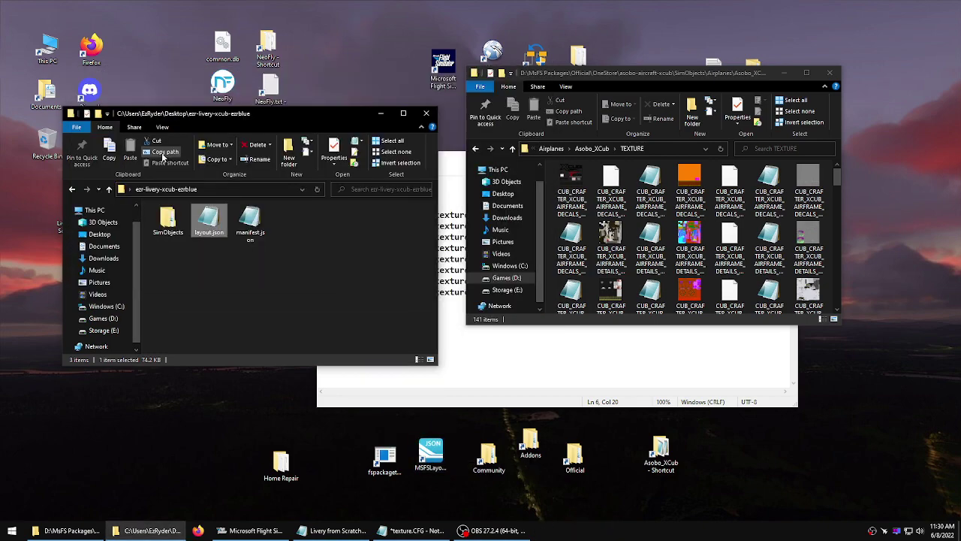
pyautogui.doubleClick(209, 223)
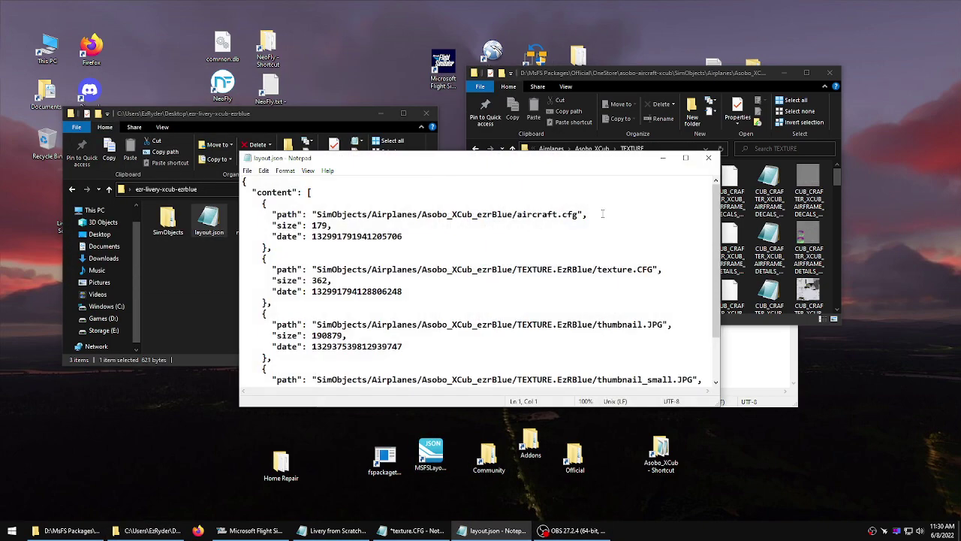
pyautogui.moveTo(716, 209)
pyautogui.mouseDown()
pyautogui.moveTo(721, 265)
pyautogui.moveTo(719, 208)
pyautogui.mouseUp()
pyautogui.click(708, 158)
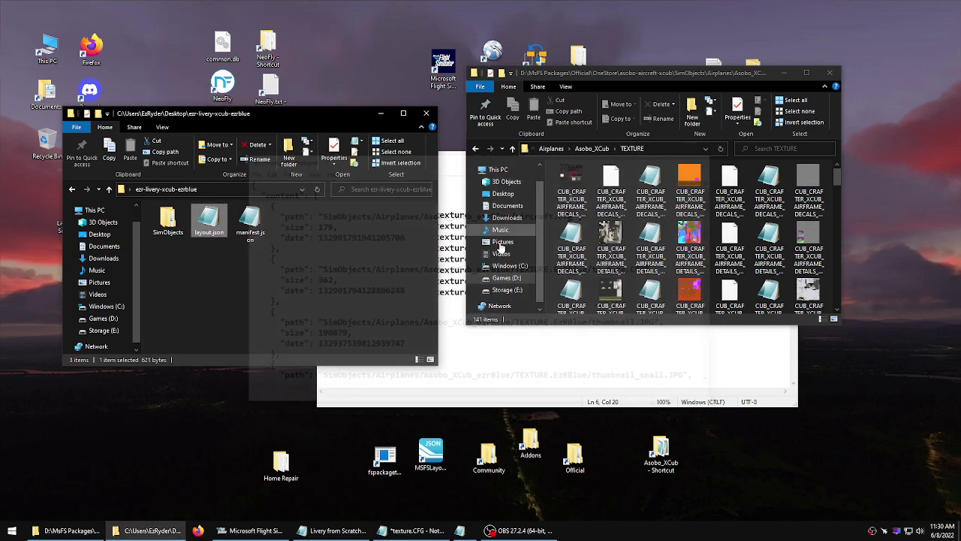
# Open the TEXTURE.EzRBlue folder inside SimObjects\Airplanes\Asobo_XCub_ezrBlue.
pyautogui.doubleClick(167, 221)
pyautogui.doubleClick(168, 221)
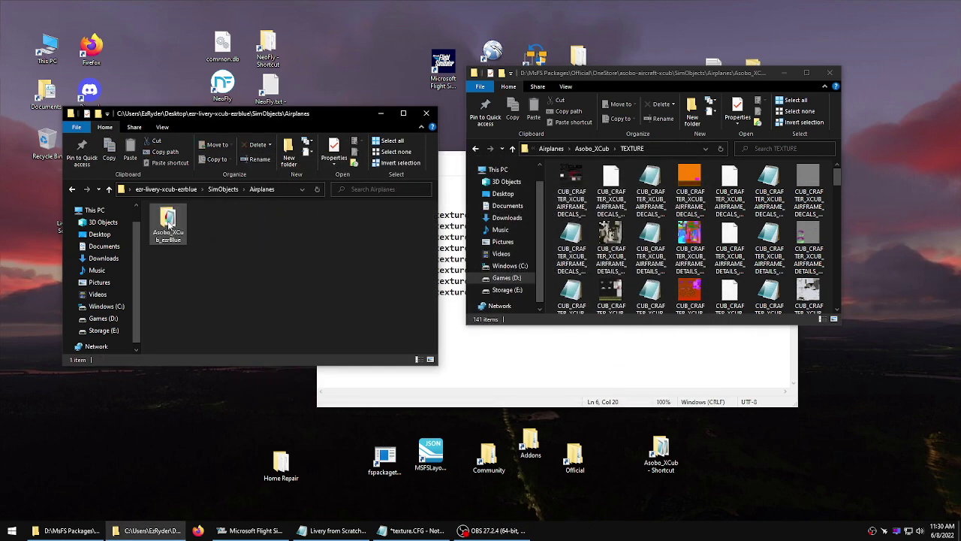
pyautogui.doubleClick(167, 222)
pyautogui.doubleClick(167, 222)
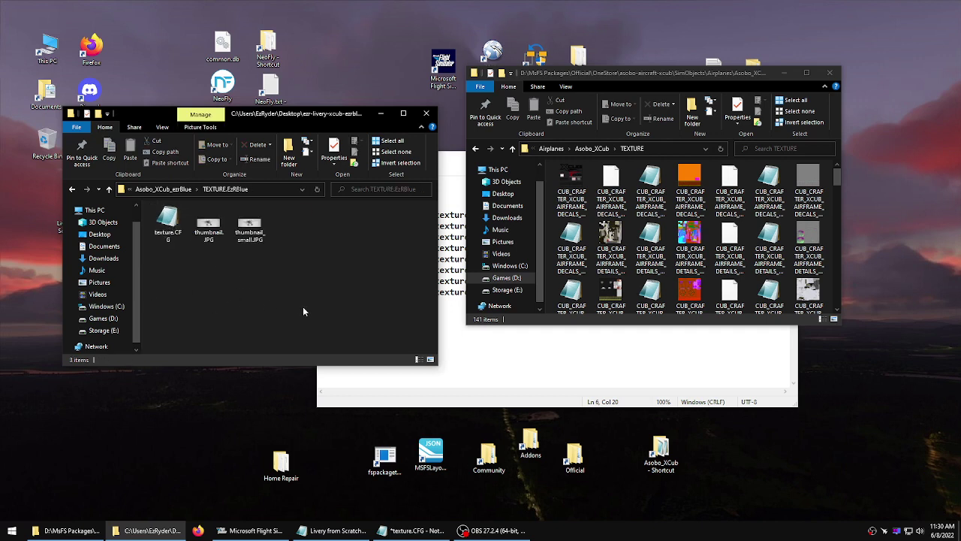
# Copy CUB_CRAFTER_XCUB_AIRFRAME_FUSELAGE_ALBD.PNG.DDS and its matching .json file from the official TEXTURE folder into TEXTURE.EzRBlue.
pyautogui.moveTo(631, 78); pyautogui.dragTo(630, 72)
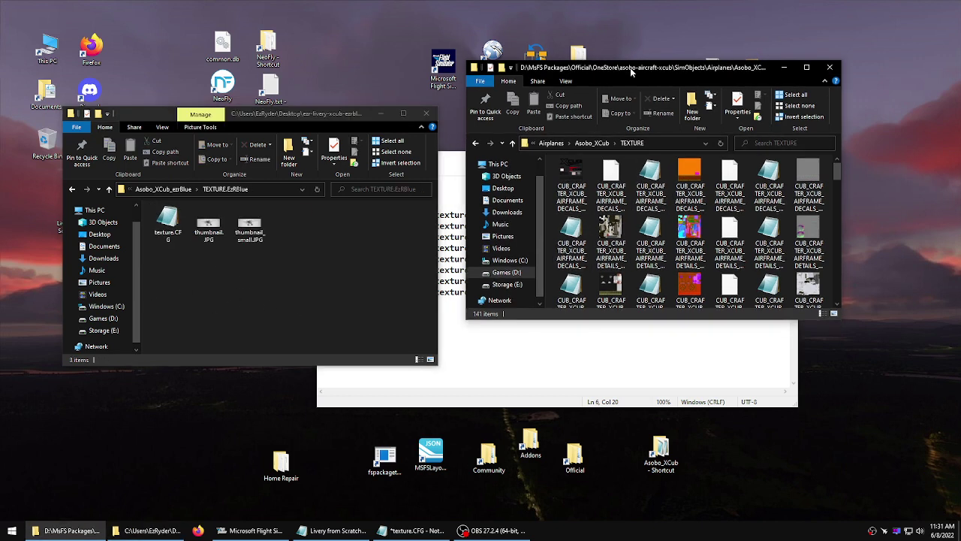
pyautogui.scroll(-2, 819, 238)
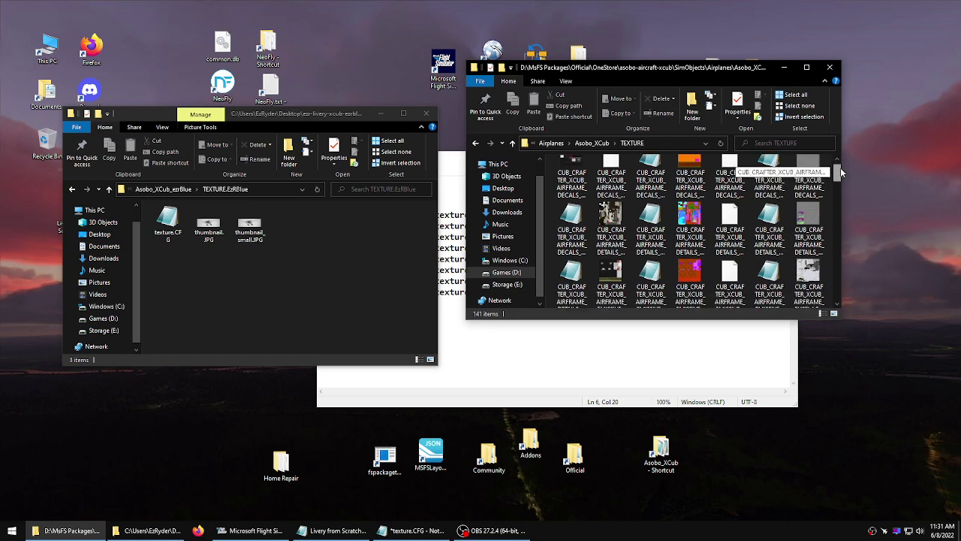
pyautogui.click(819, 237)
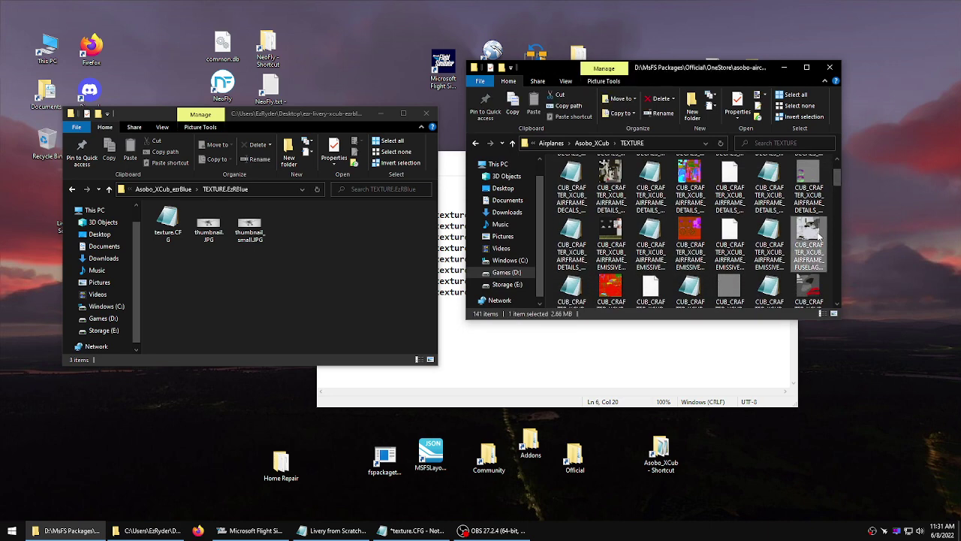
pyautogui.keyDown('ctrl'); pyautogui.click(577, 295); pyautogui.keyUp('ctrl')
pyautogui.rightClick(573, 273)
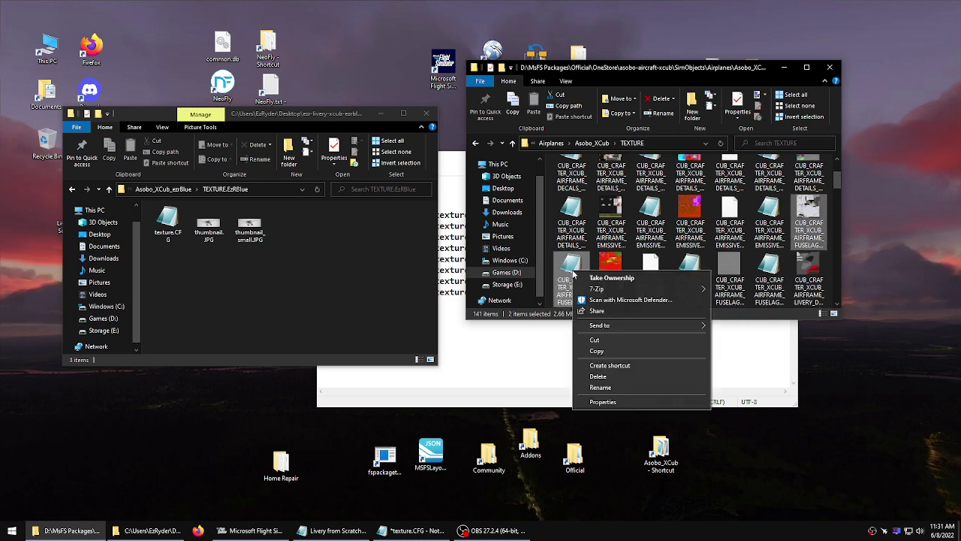
pyautogui.click(595, 353)
pyautogui.rightClick(306, 306)
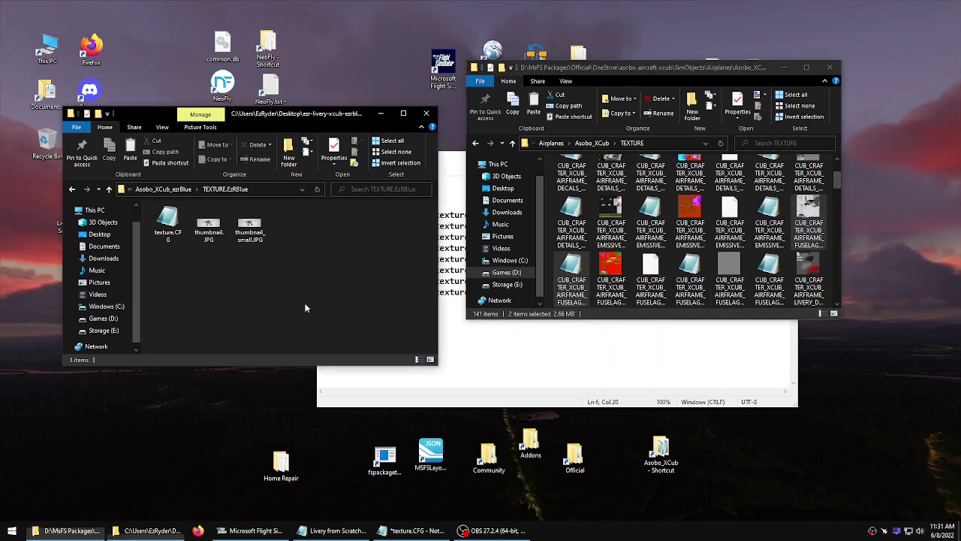
pyautogui.click(330, 372)
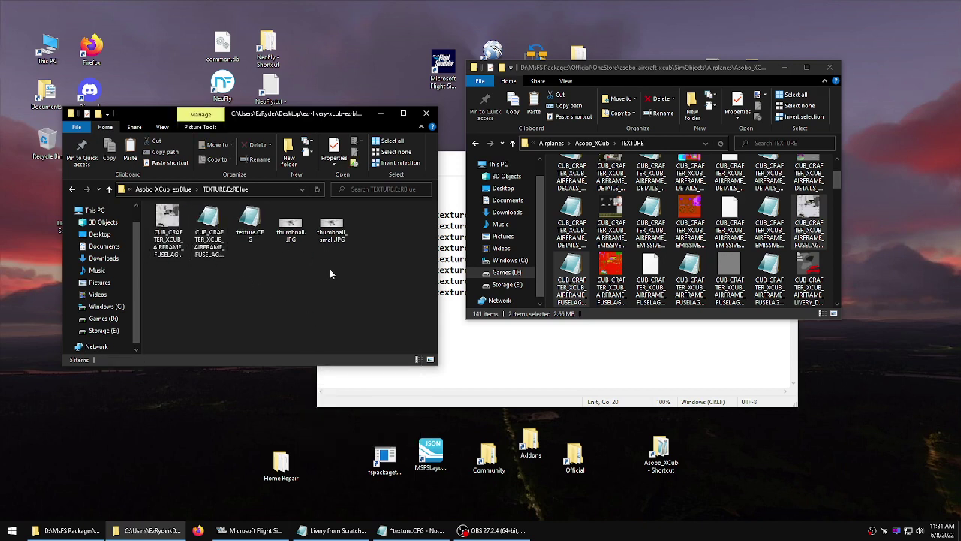
# Find File Explorer Options in Windows Settings by searching "folder" and check the setting for hiding known file extensions.
pyautogui.click(12, 530)
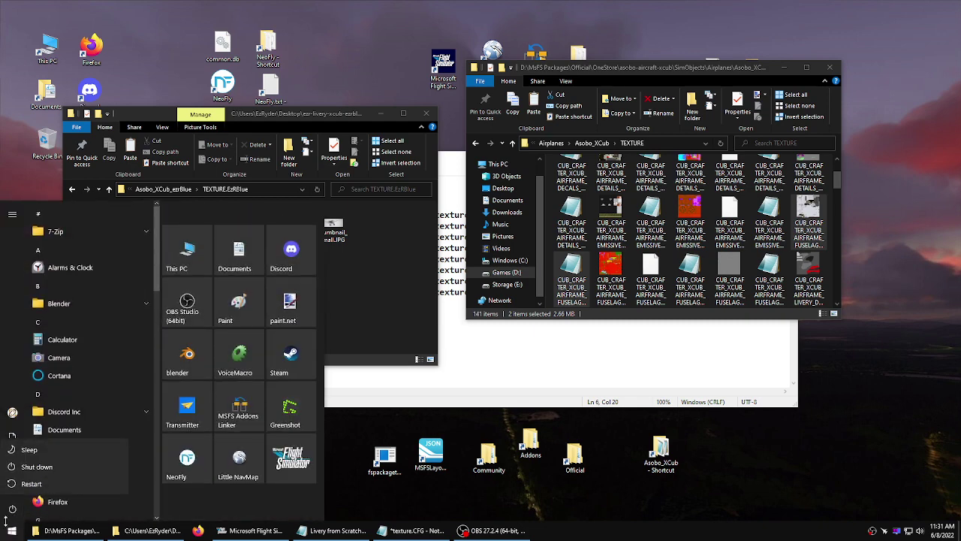
pyautogui.click(9, 530)
pyautogui.click(12, 499)
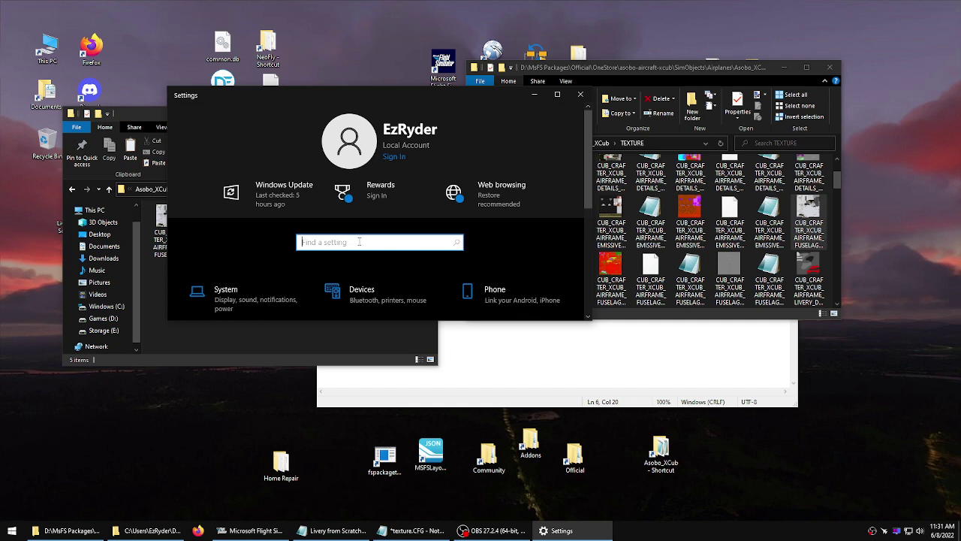
pyautogui.write('folder')
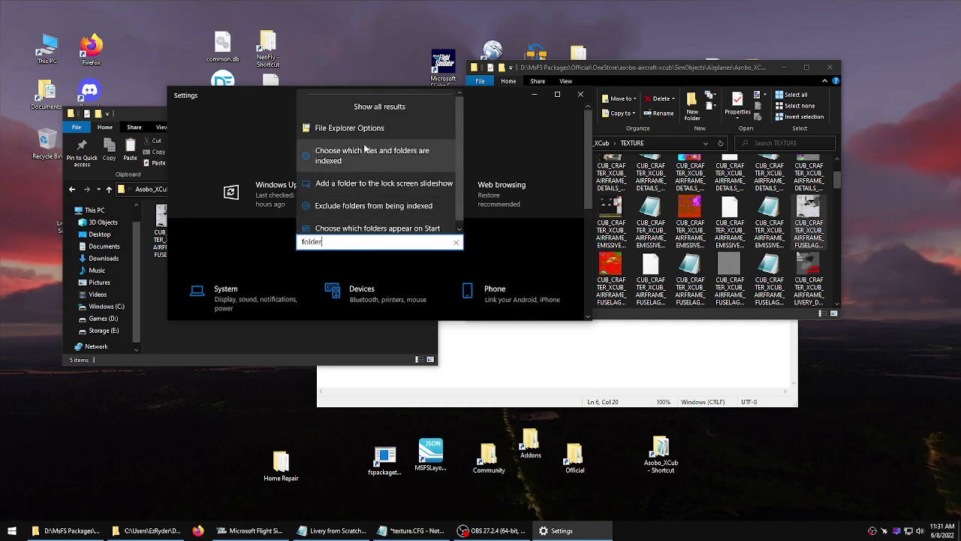
pyautogui.click(343, 129)
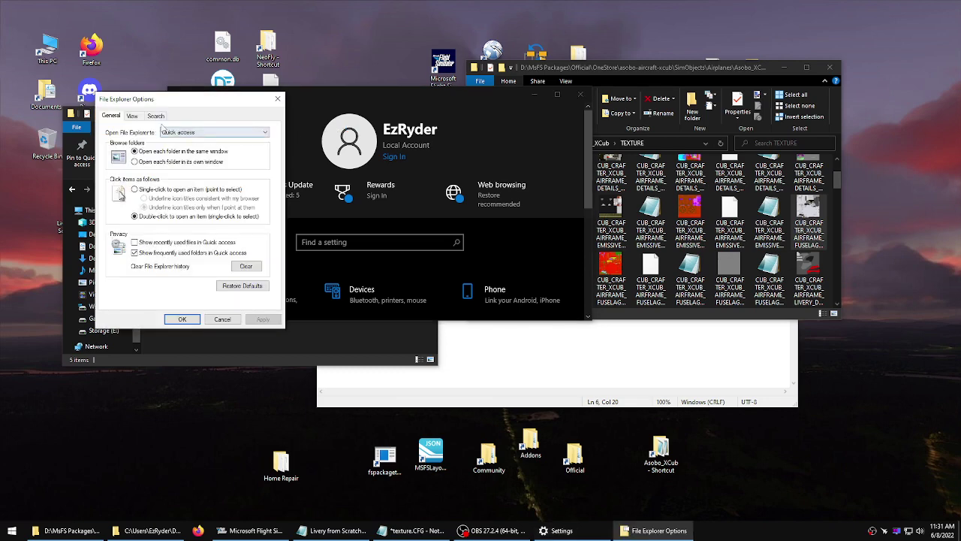
pyautogui.click(132, 116)
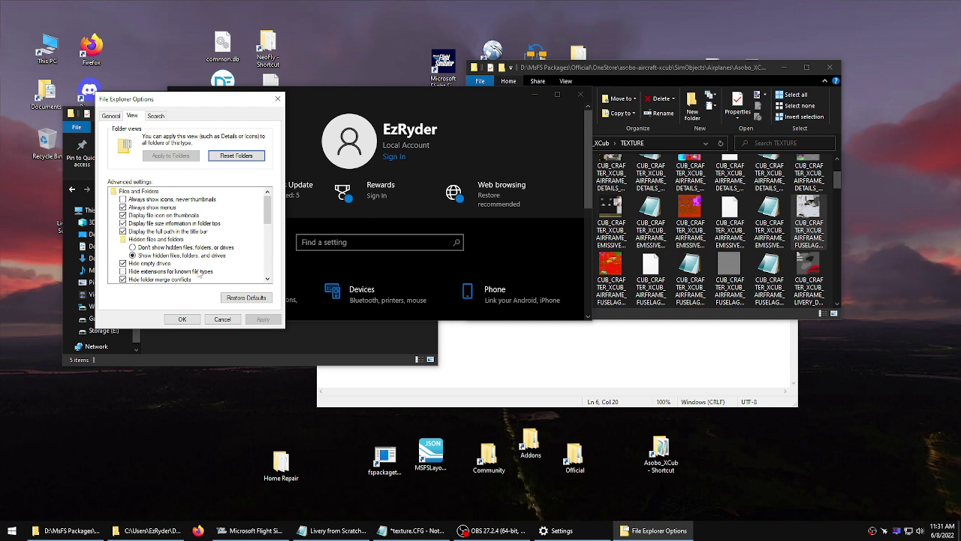
pyautogui.click(193, 318)
pyautogui.click(197, 312)
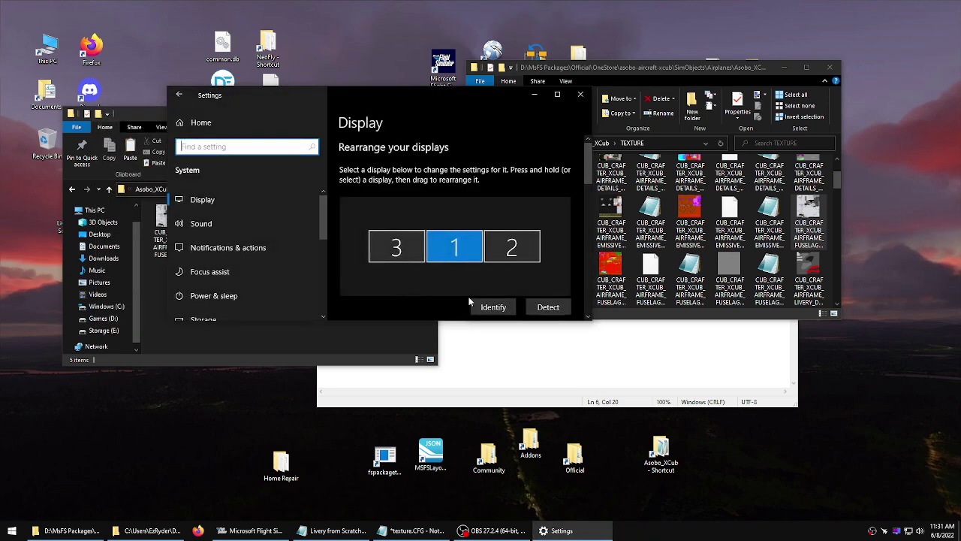
pyautogui.click(582, 94)
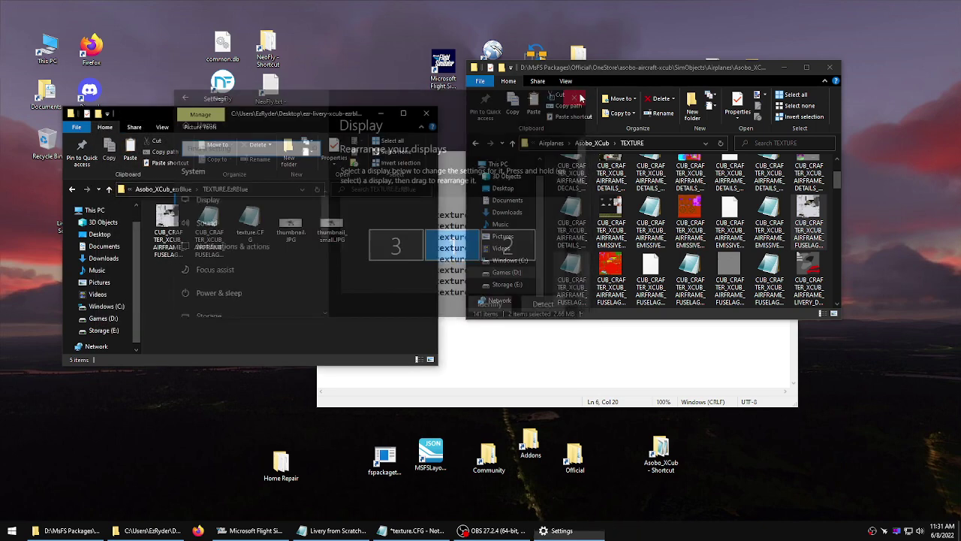
# Examine the full names and extensions of the copied fuselage DDS and json files by opening each name for editing.
pyautogui.click(174, 248)
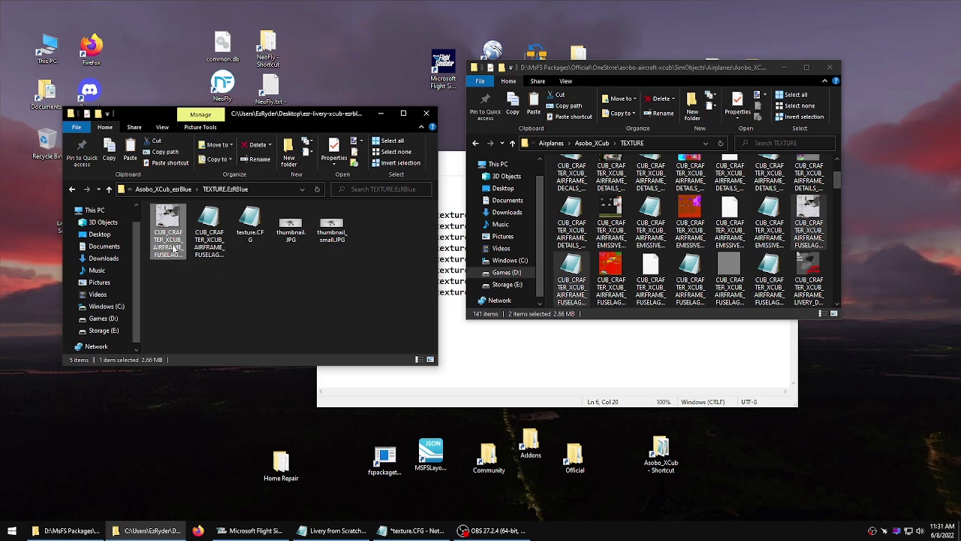
pyautogui.click(173, 248)
pyautogui.press('Right')
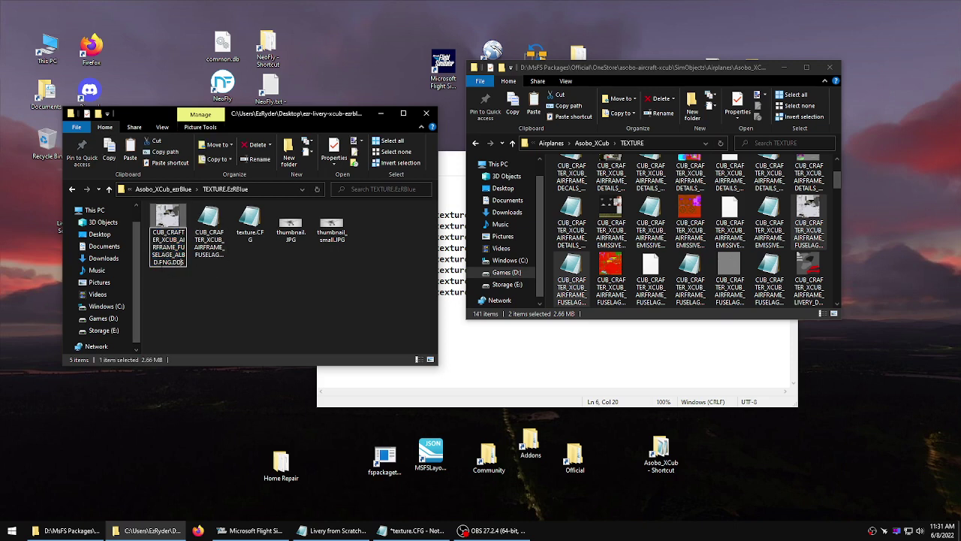
pyautogui.click(206, 255)
pyautogui.click(214, 248)
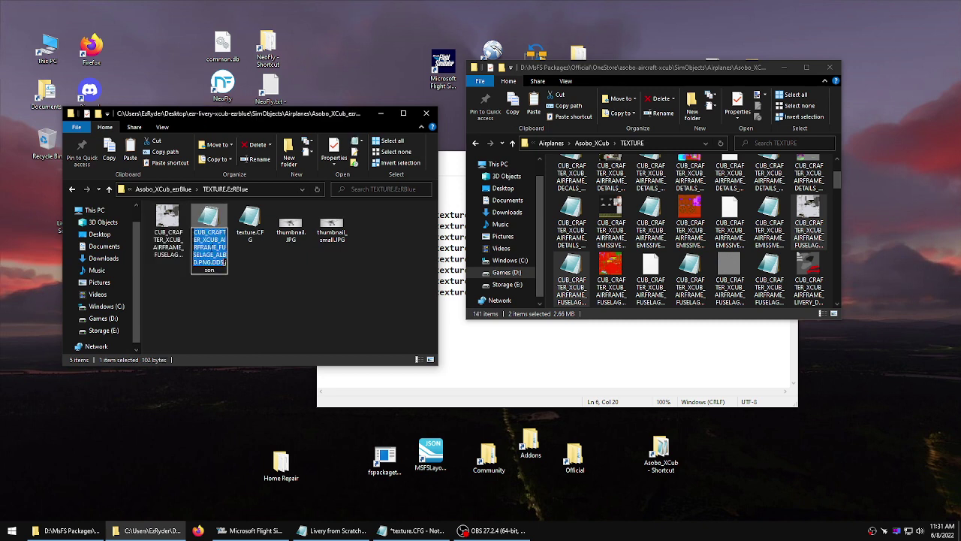
# Check that the copied fuselage texture names end in .PNG.DDS.json and .PNG.DDS, leaving both names as they are.
pyautogui.press('Right')
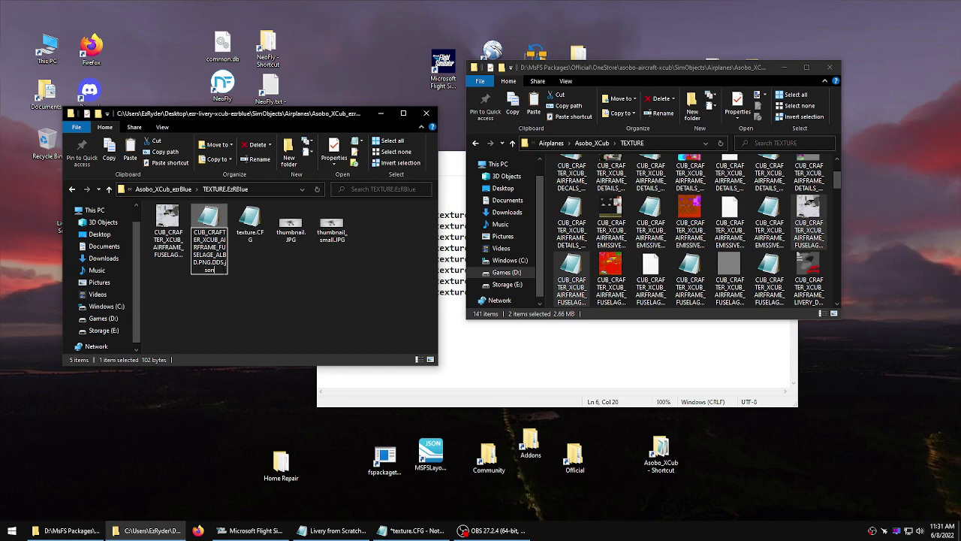
pyautogui.hotkey('shift', 'End')
pyautogui.click(167, 231)
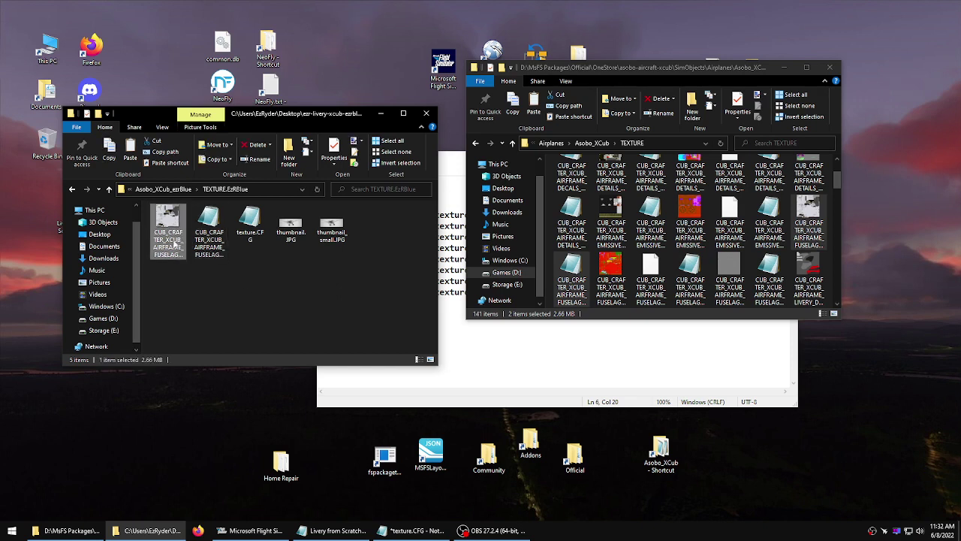
pyautogui.click(169, 252)
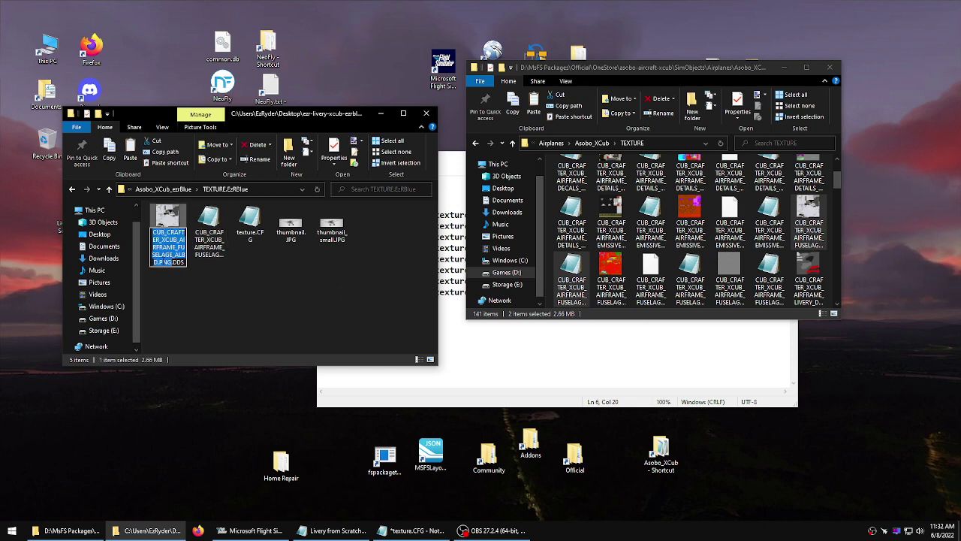
pyautogui.click(279, 279)
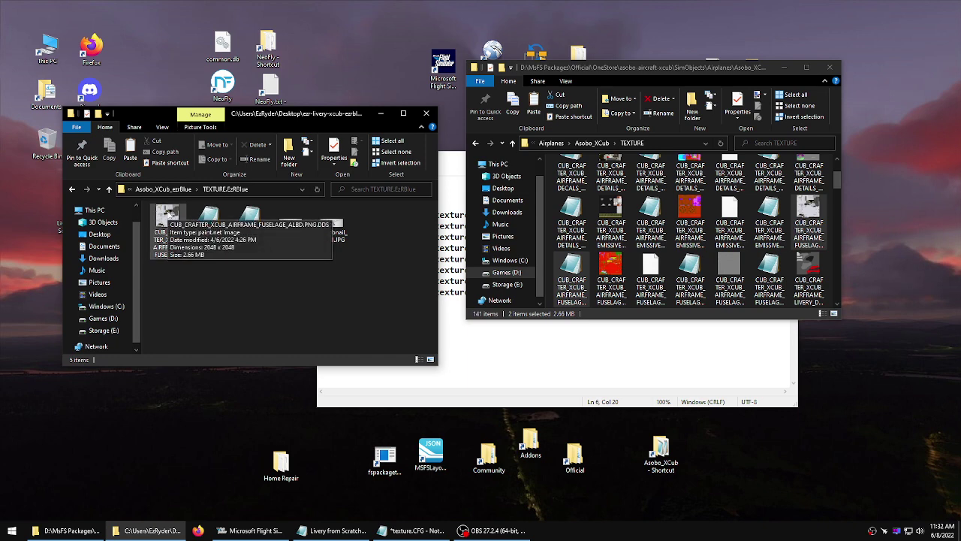
# Preview the copied fuselage DDS texture in paint.net and close it.
pyautogui.click(171, 212)
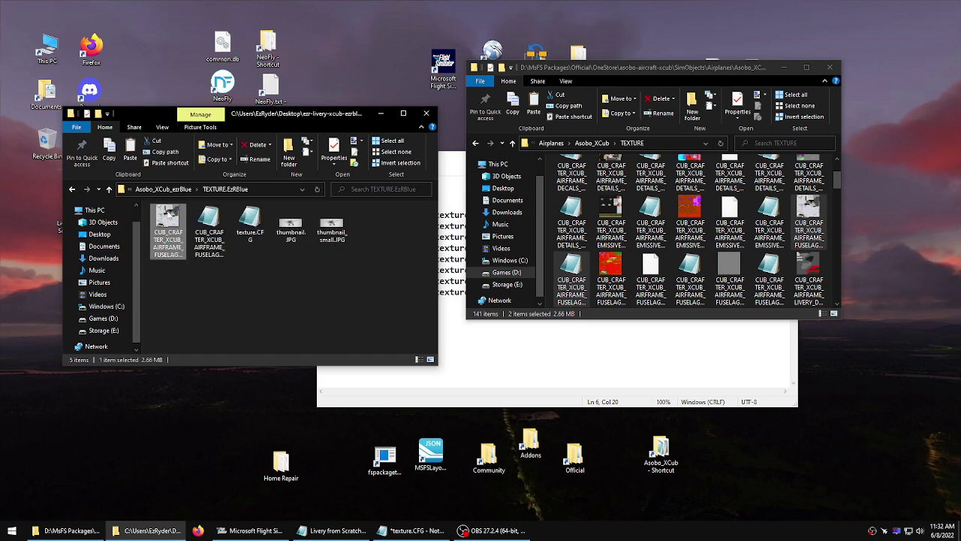
pyautogui.doubleClick(170, 214)
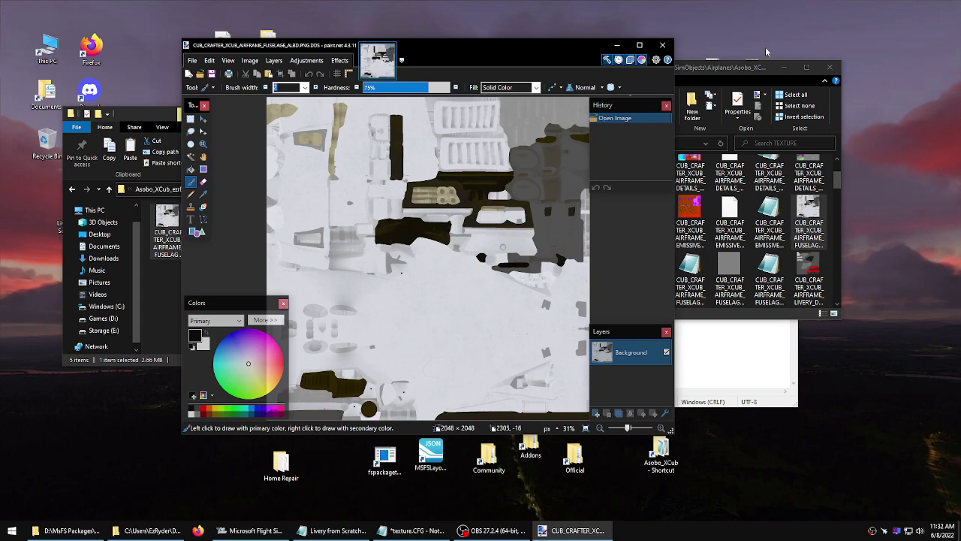
pyautogui.click(662, 45)
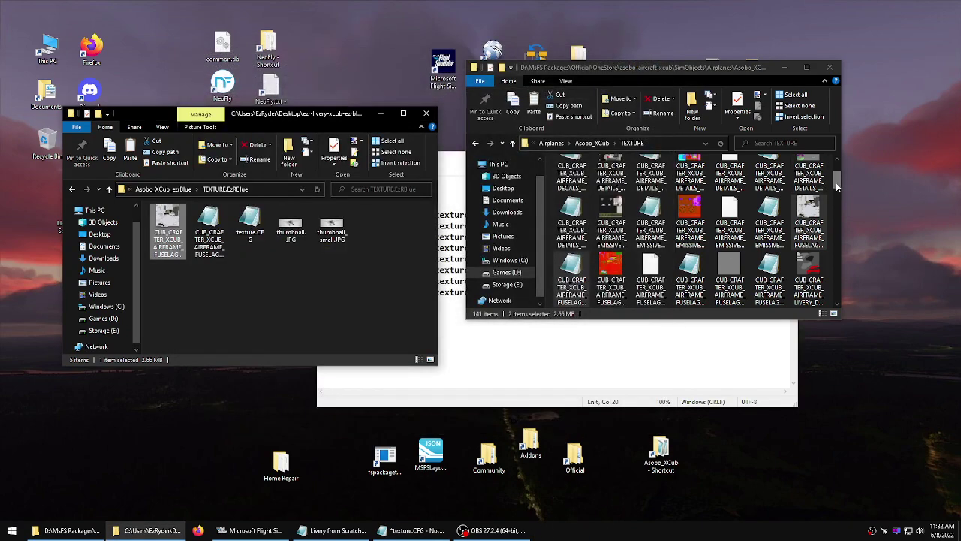
# Look through the official TEXTURE folder for the XCub wings ALBD texture.
pyautogui.moveTo(838, 187); pyautogui.dragTo(850, 209)
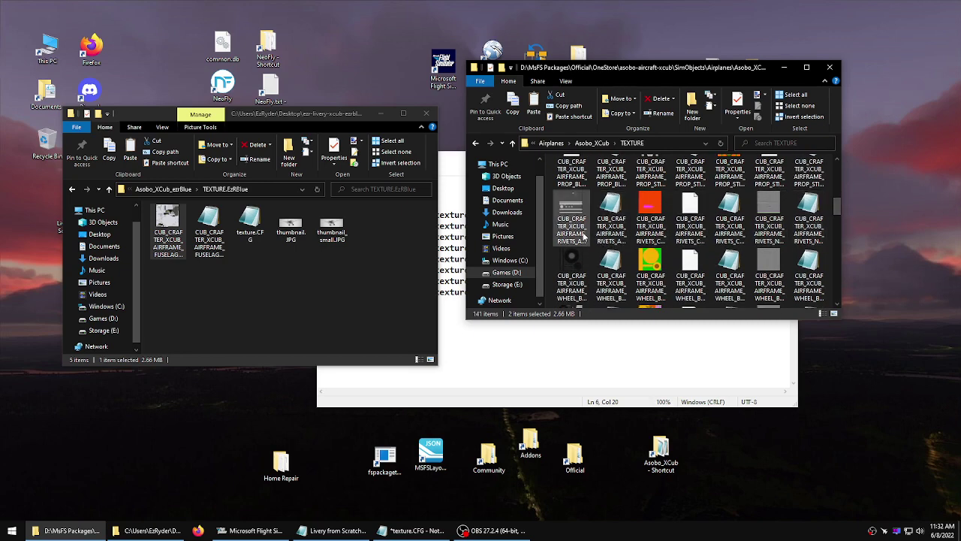
pyautogui.scroll(1, 656, 231)
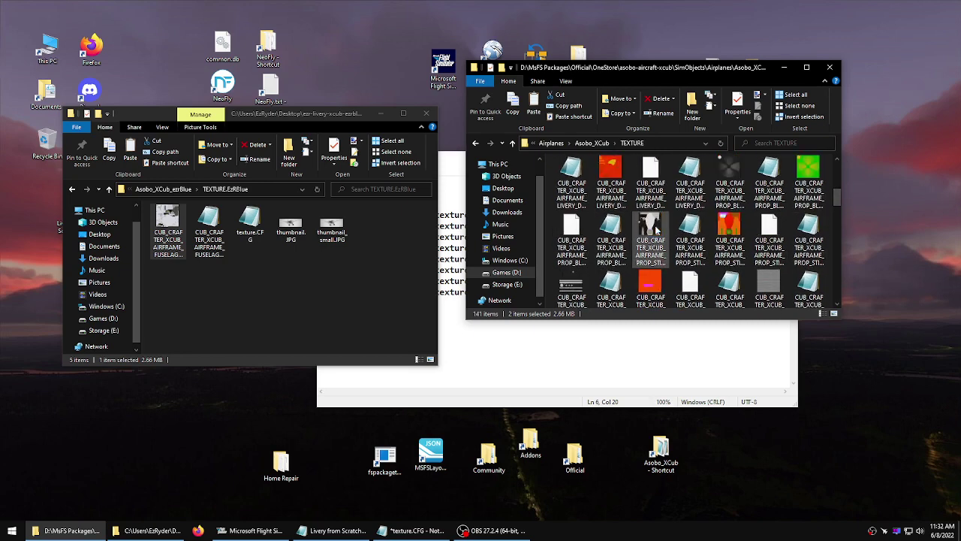
pyautogui.scroll(1, 656, 232)
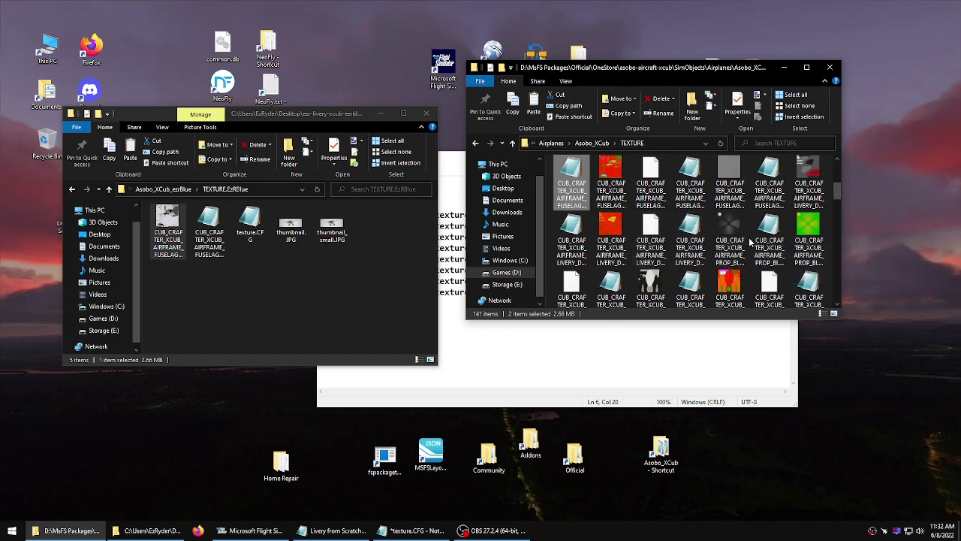
pyautogui.scroll(-1, 750, 241)
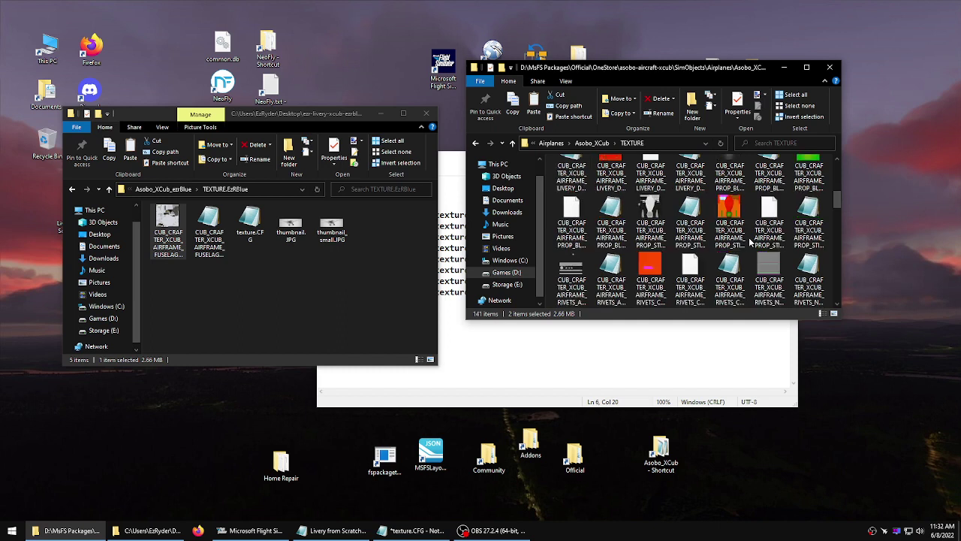
pyautogui.scroll(-2, 749, 240)
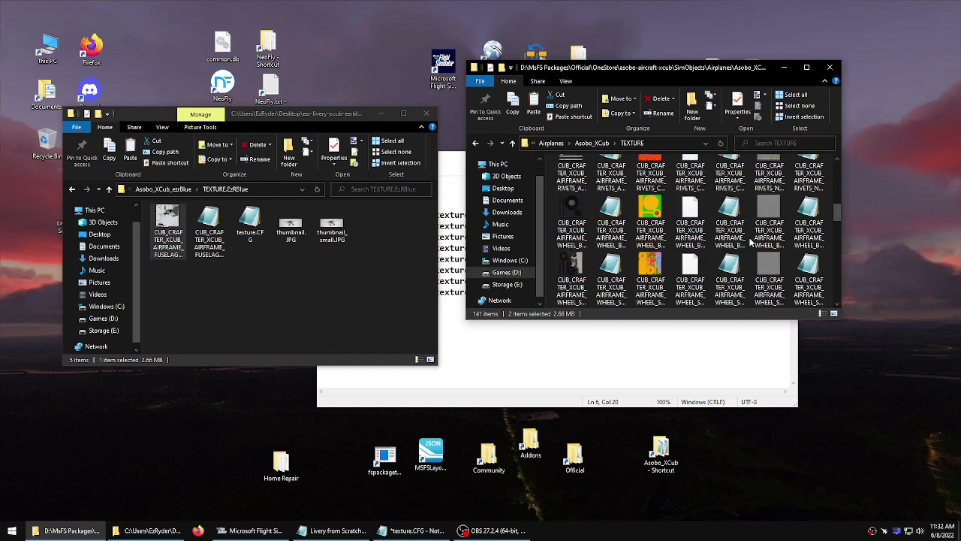
pyautogui.click(651, 284)
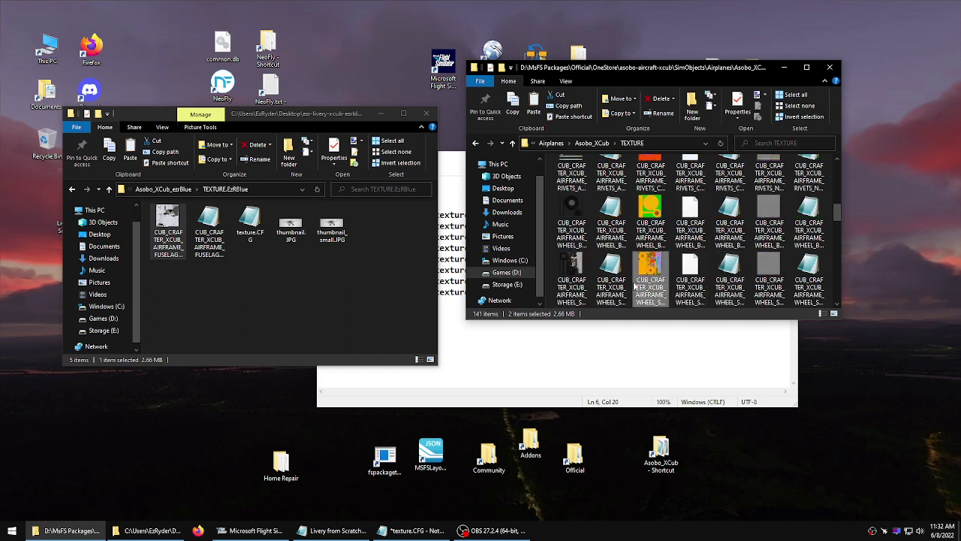
pyautogui.scroll(-1, 652, 282)
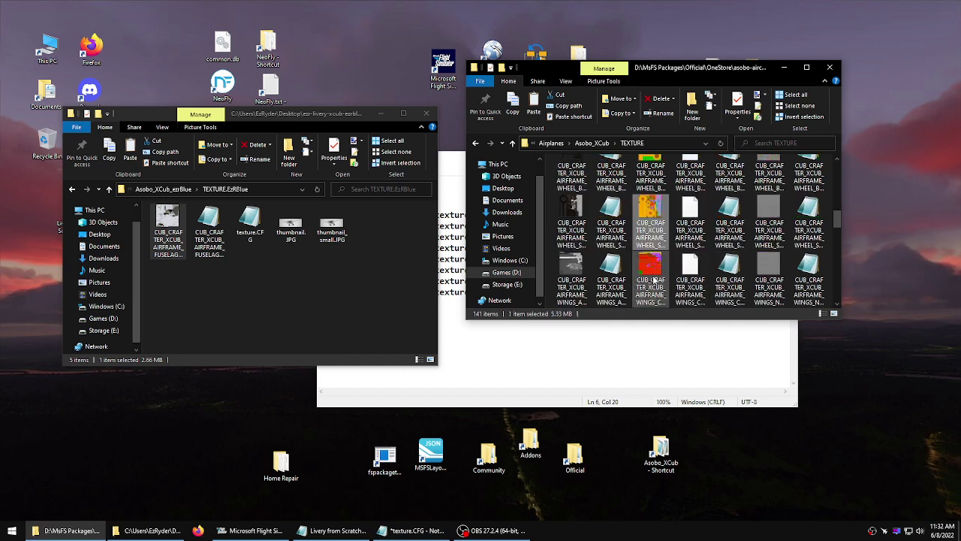
pyautogui.click(567, 277)
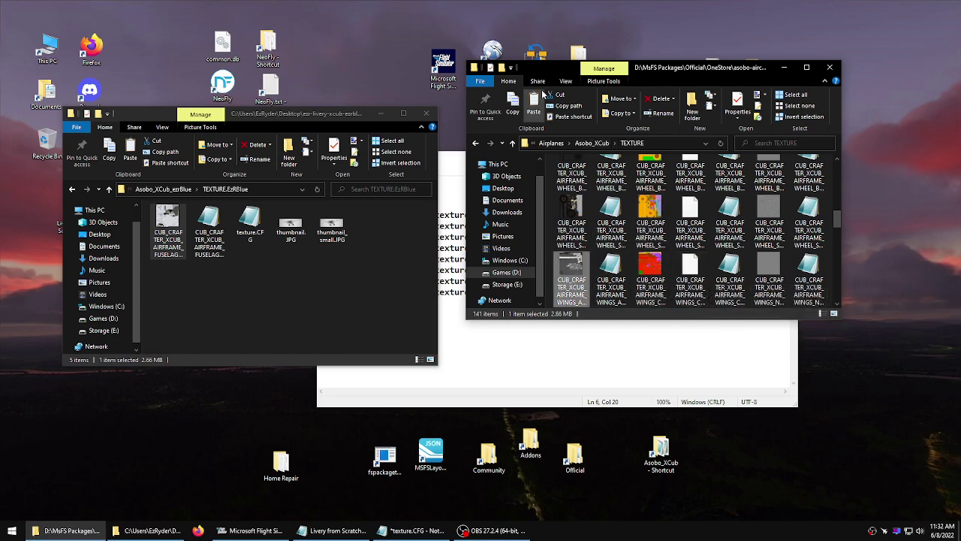
# Show the official TEXTURE folder in Details layout with a wider Name column, examine the DDS, FLAGS and json file sets, and restore medium icons.
pyautogui.click(565, 81)
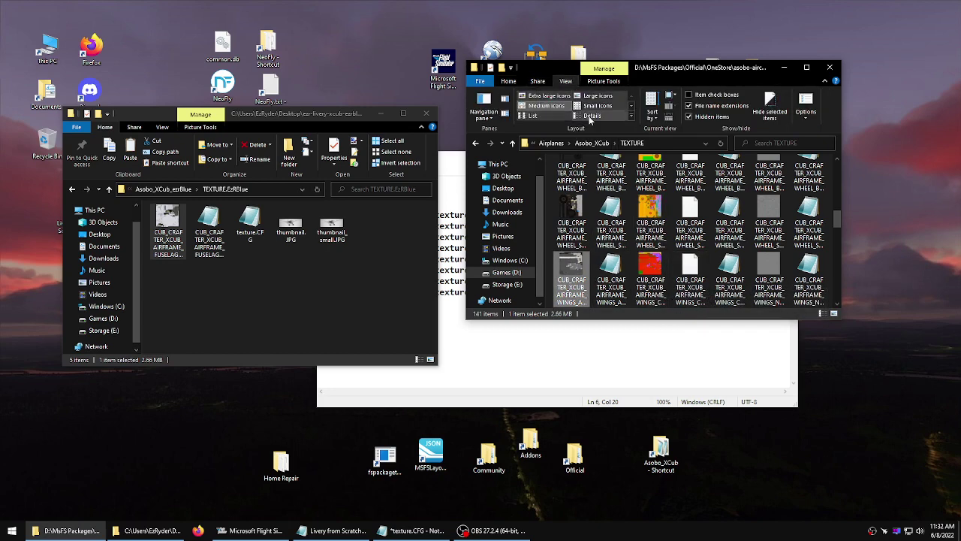
pyautogui.click(592, 115)
pyautogui.moveTo(636, 72); pyautogui.dragTo(574, 55)
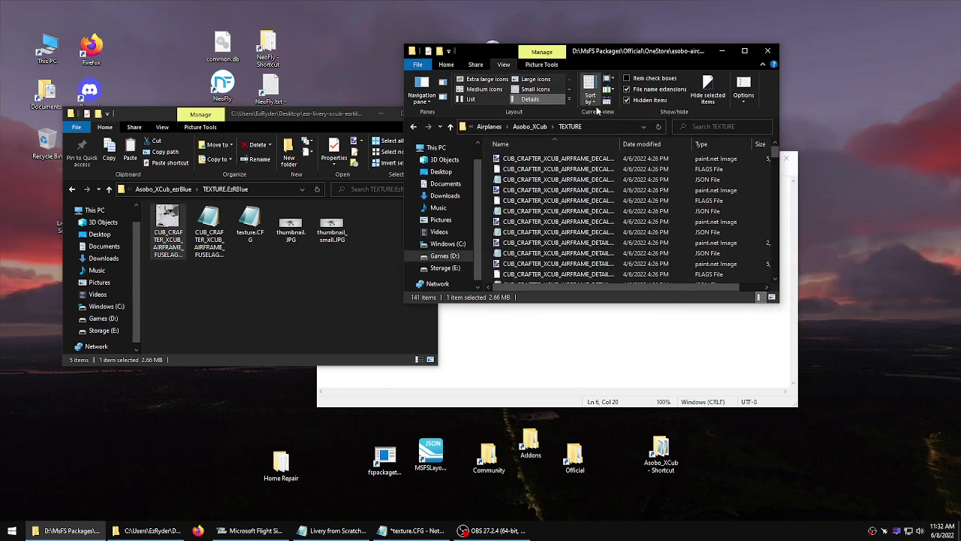
pyautogui.moveTo(616, 144); pyautogui.dragTo(719, 144)
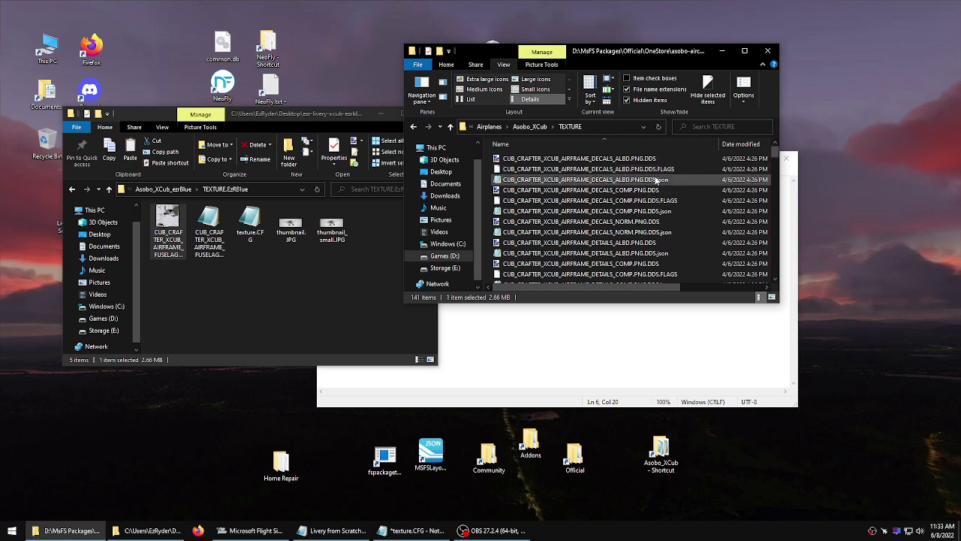
pyautogui.click(655, 180)
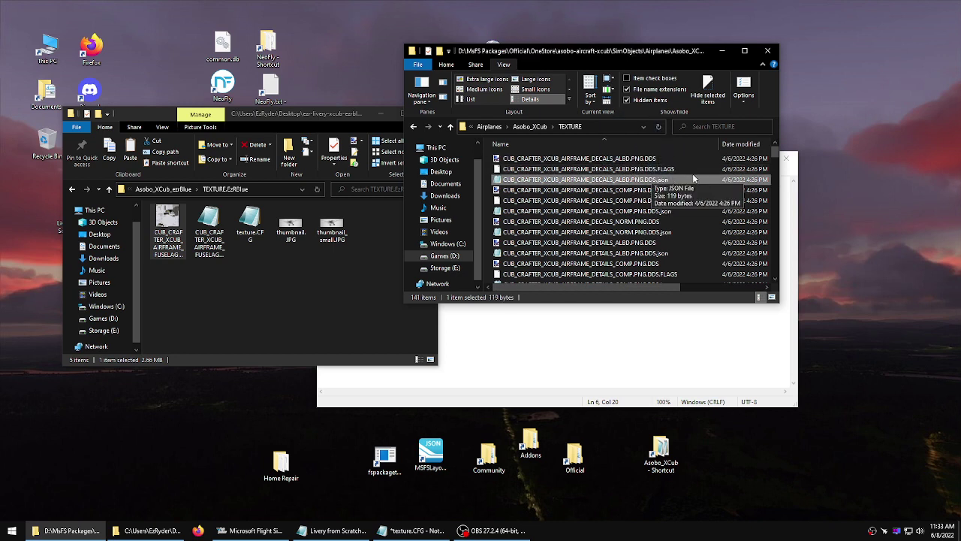
pyautogui.moveTo(698, 181); pyautogui.dragTo(651, 171)
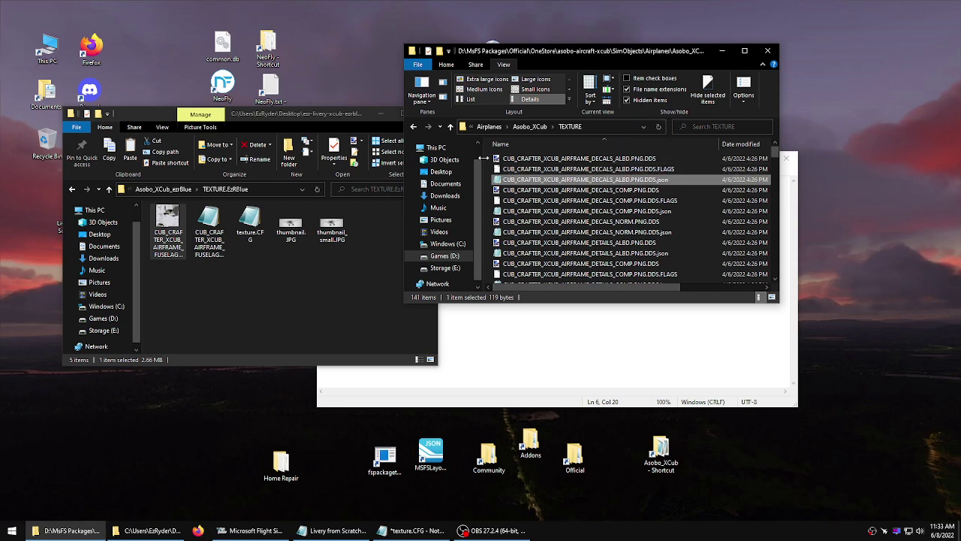
pyautogui.moveTo(487, 159); pyautogui.dragTo(754, 182)
pyautogui.scroll(-6, 661, 188)
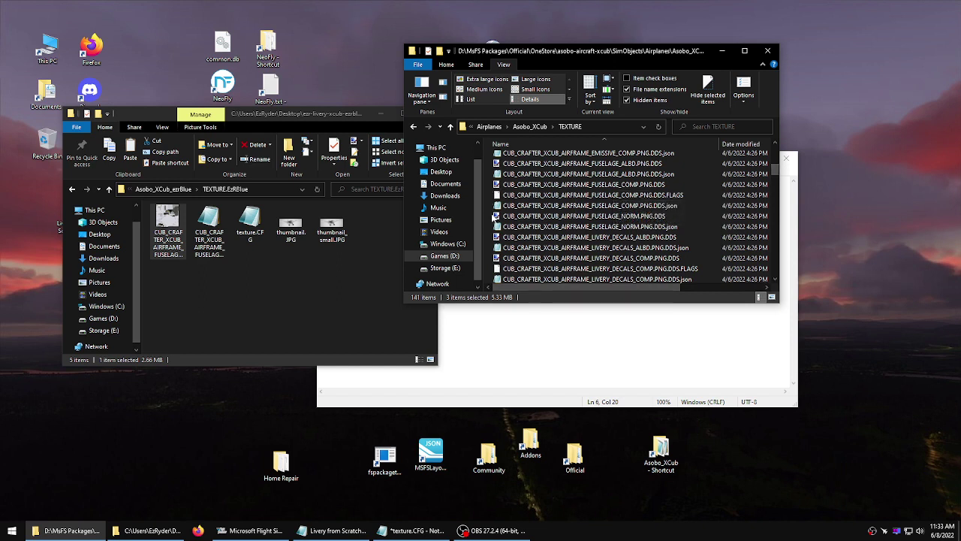
pyautogui.moveTo(495, 216); pyautogui.dragTo(525, 229)
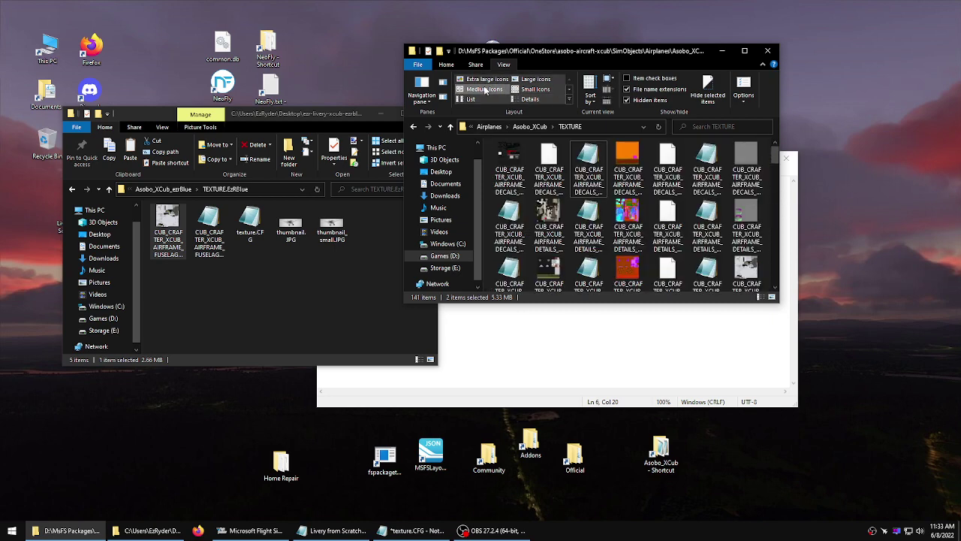
pyautogui.click(485, 90)
# Copy CUB_CRAFTER_XCUB_AIRFRAME_WINGS_ALBD.PNG.DDS and its matching .json file from the official TEXTURE folder into TEXTURE.EzRBlue.
pyautogui.moveTo(777, 154); pyautogui.dragTo(781, 196)
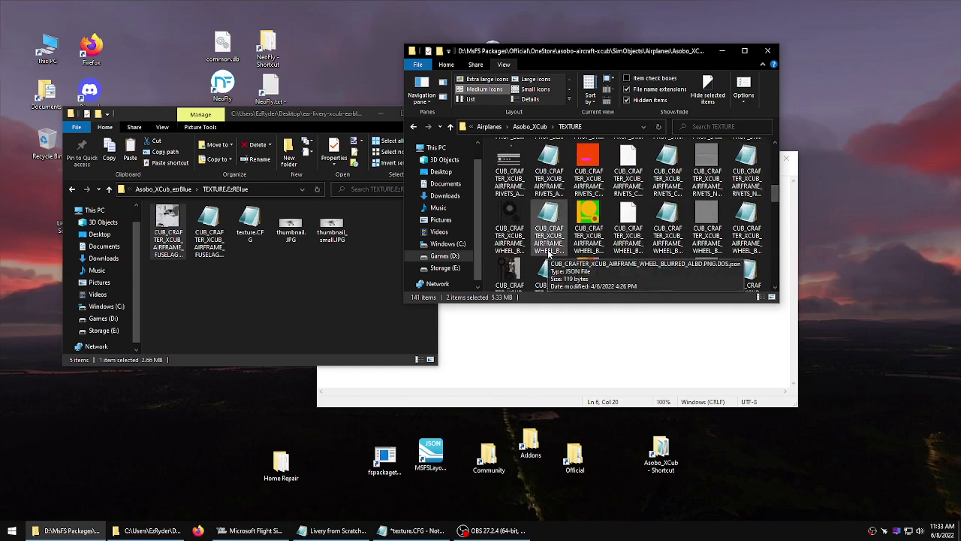
pyautogui.scroll(-1, 677, 235)
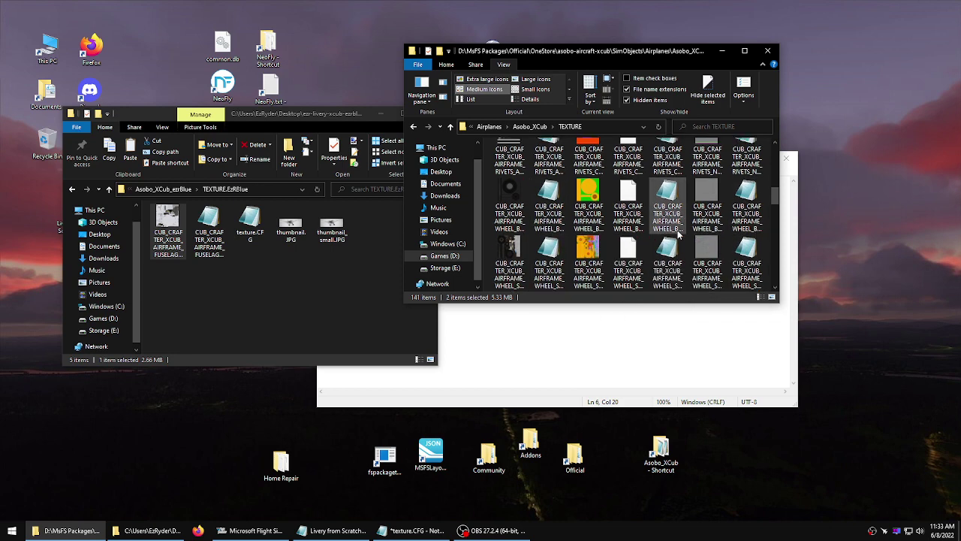
pyautogui.scroll(1, 677, 235)
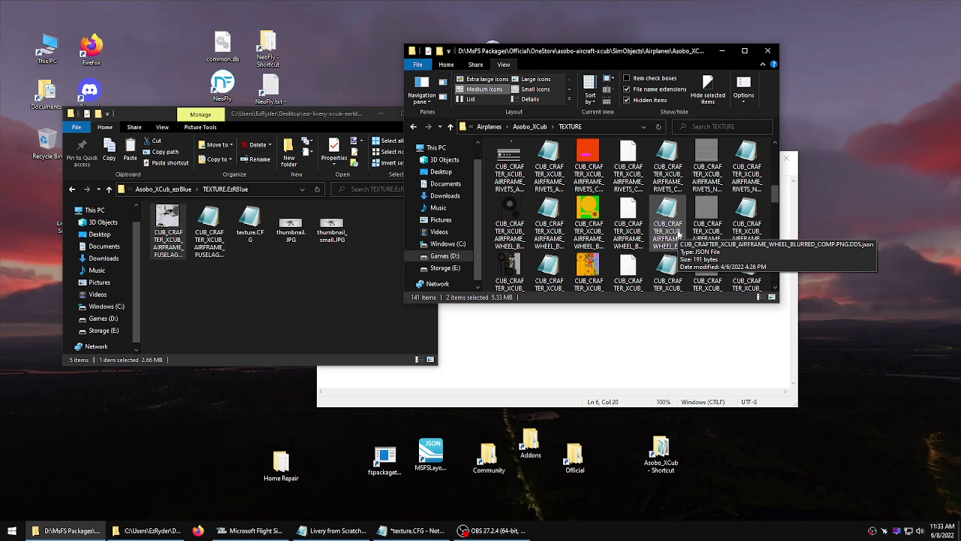
pyautogui.scroll(-4, 677, 235)
pyautogui.click(509, 259)
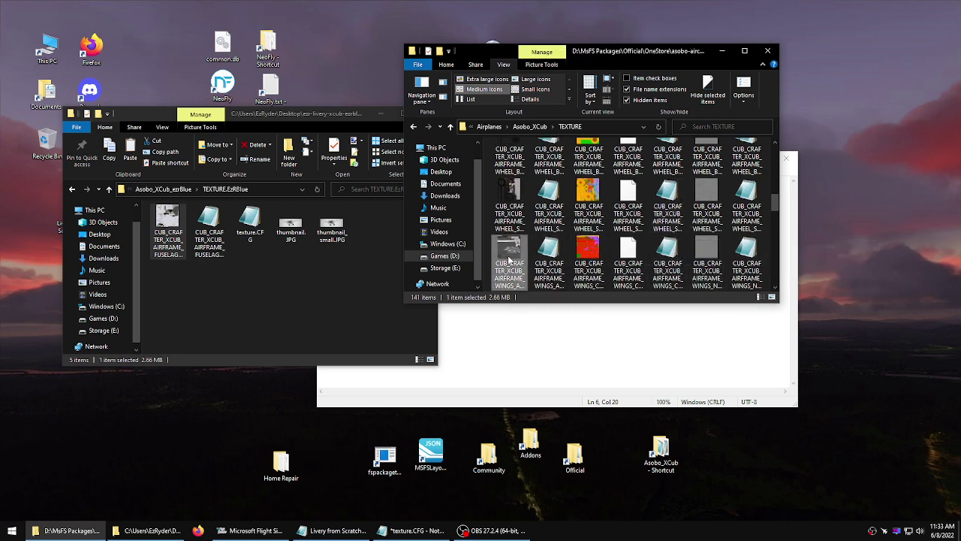
pyautogui.keyDown('ctrl'); pyautogui.click(543, 259); pyautogui.keyUp('ctrl')
pyautogui.rightClick(544, 259)
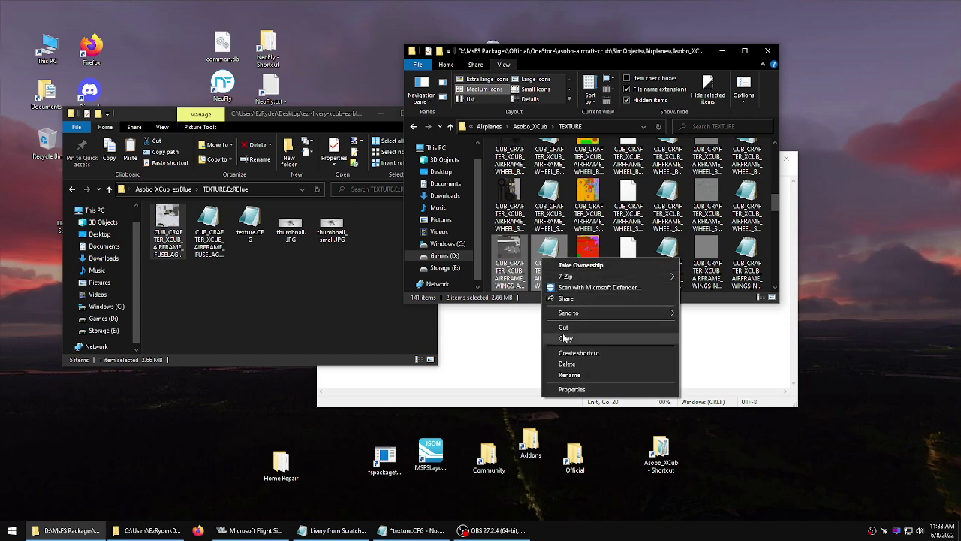
pyautogui.click(564, 338)
pyautogui.click(274, 295)
pyautogui.rightClick(273, 295)
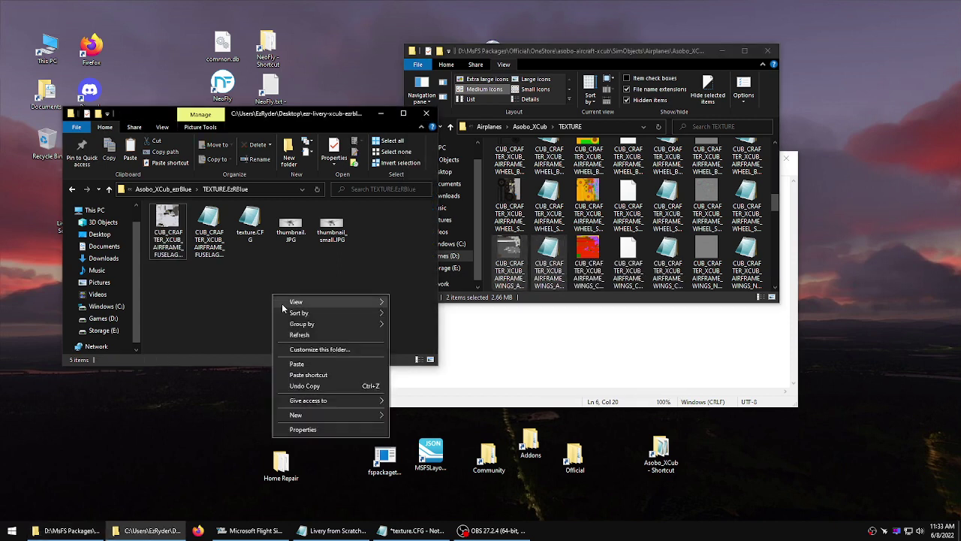
pyautogui.click(297, 364)
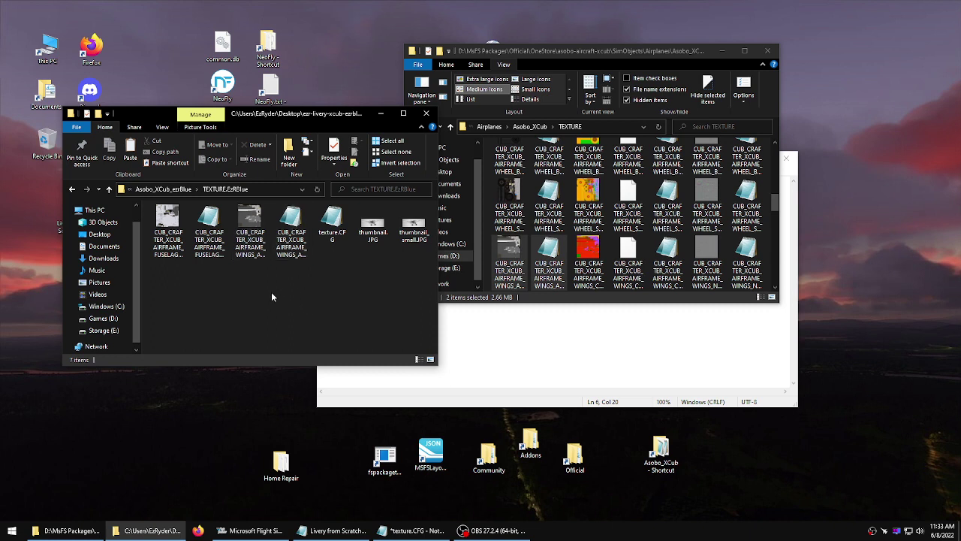
# View the fuselage ALBD texture's layout in paint.net once more and close the program.
pyautogui.click(170, 223)
pyautogui.doubleClick(169, 223)
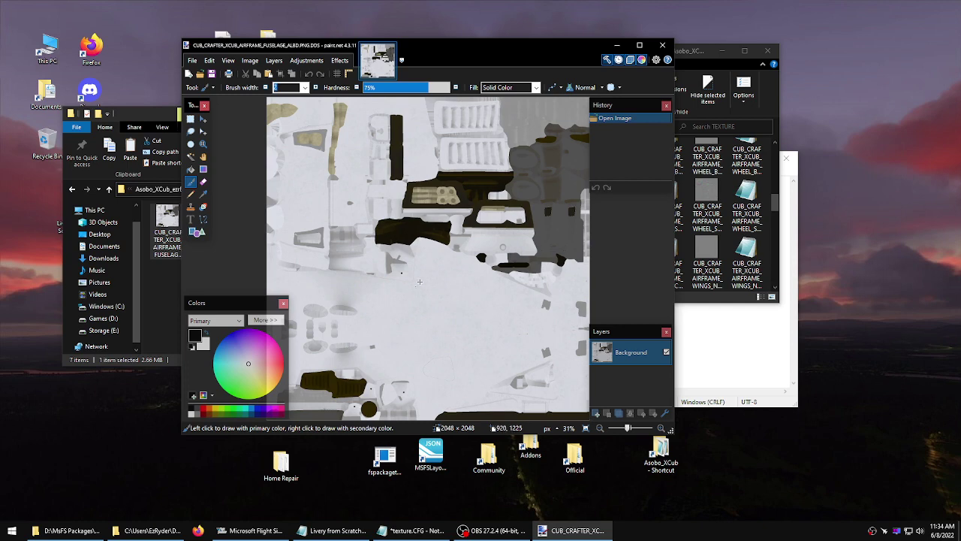
pyautogui.click(664, 47)
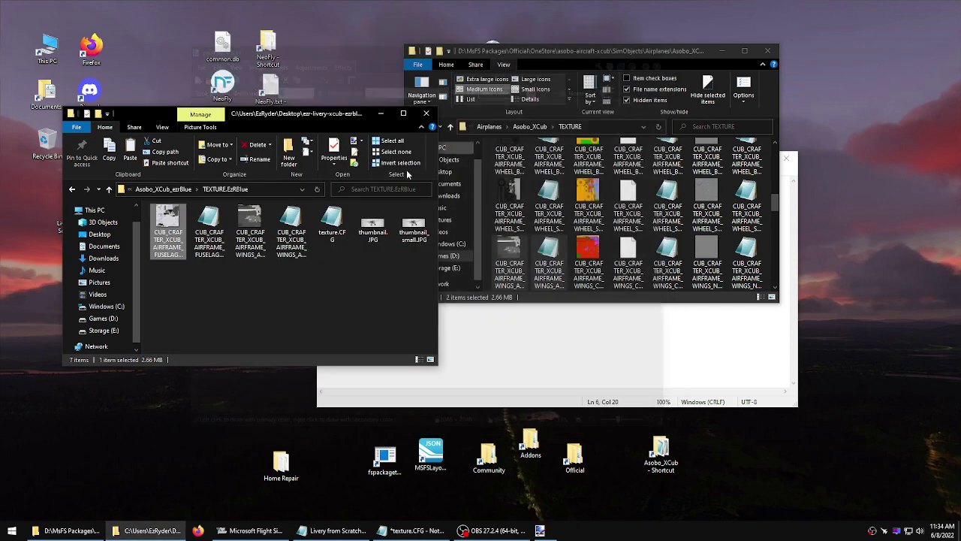
pyautogui.click(218, 294)
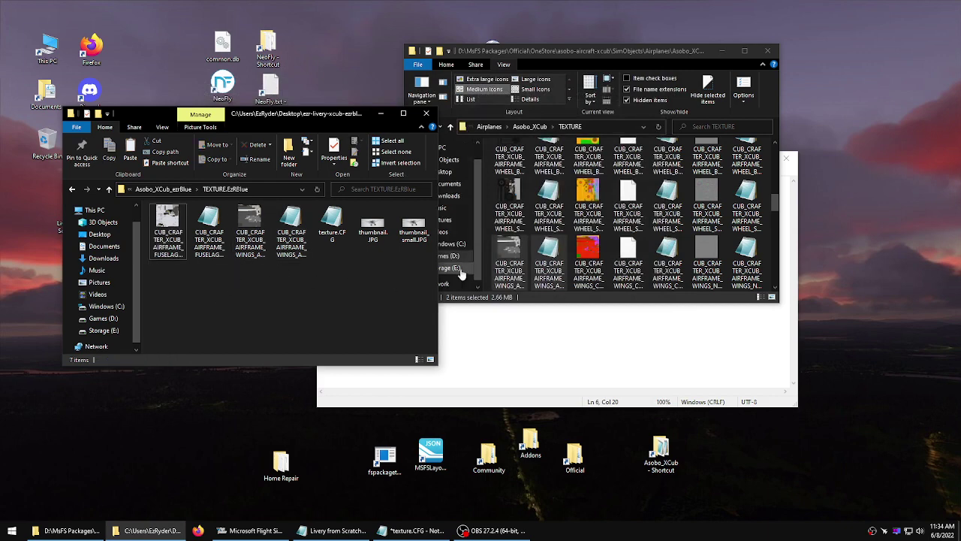
# Open the copied fuselage and wings ALBD DDS textures from TEXTURE.EzRBlue together in paint.net.
pyautogui.click(167, 234)
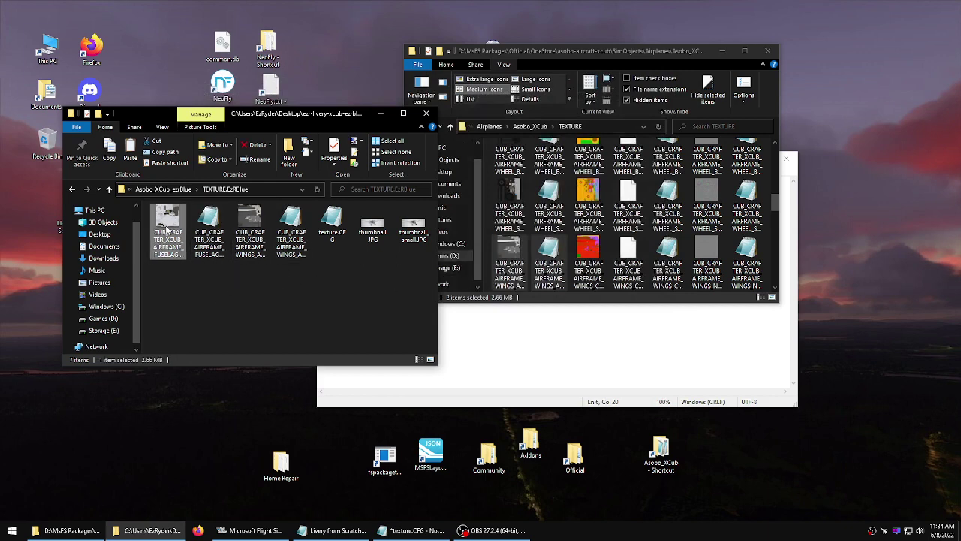
pyautogui.doubleClick(166, 237)
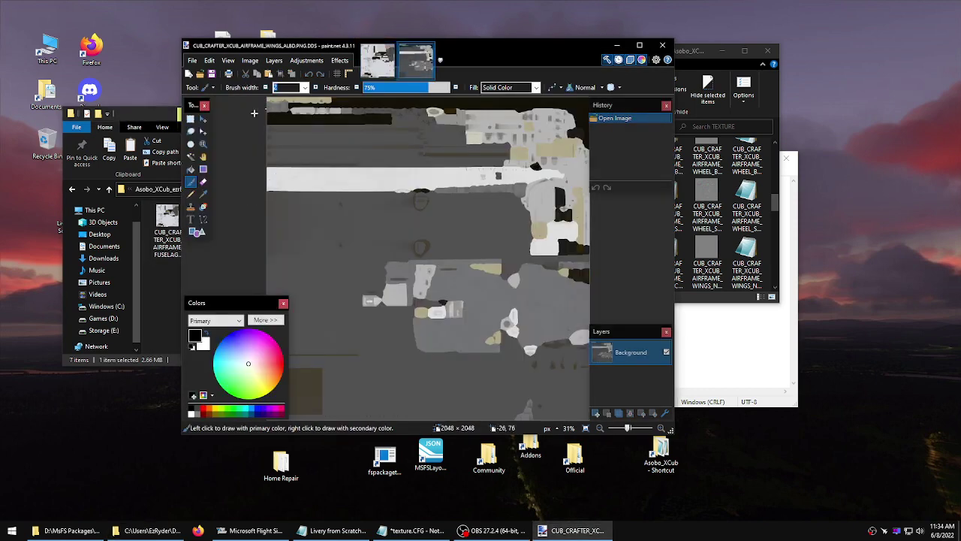
# Bucket-fill the dark areas of the wings ALBD texture with blue at 50% tolerance and save it as BC1 (Linear, DXT1).
pyautogui.moveTo(249, 366); pyautogui.dragTo(229, 336)
pyautogui.click(213, 183)
pyautogui.click(191, 171)
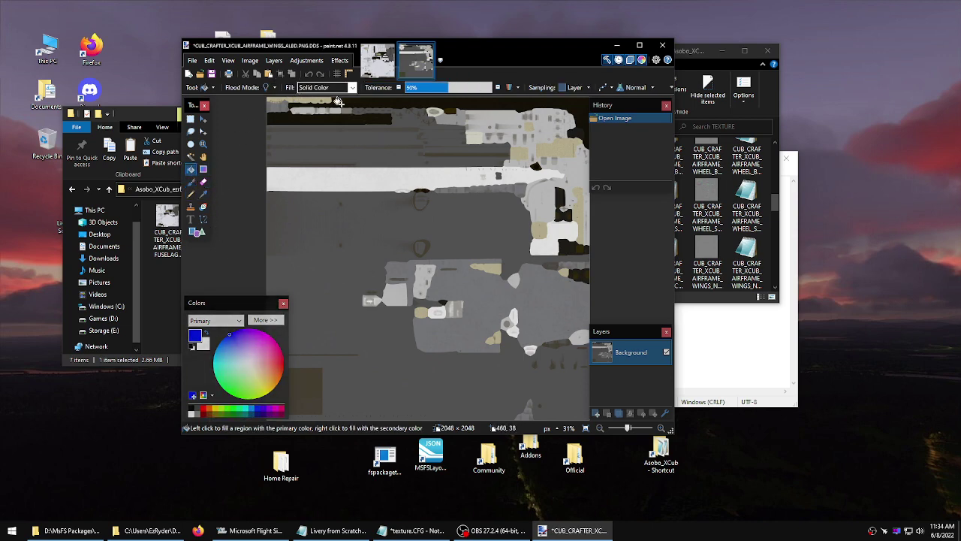
pyautogui.click(373, 137)
pyautogui.click(358, 233)
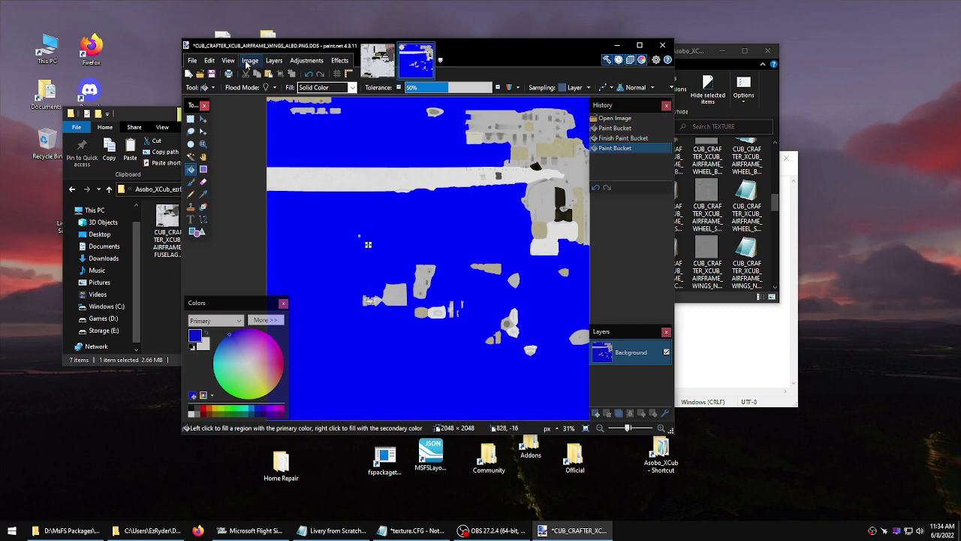
pyautogui.click(213, 75)
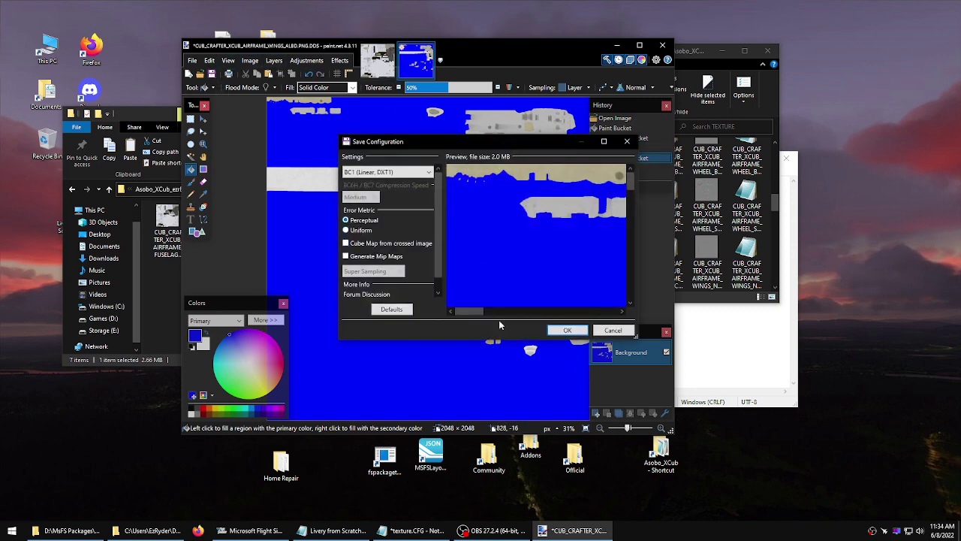
pyautogui.click(567, 330)
# Bucket-fill the light areas of the fuselage ALBD texture with the same blue, save it as BC1 (Linear, DXT1), and close paint.net.
pyautogui.click(377, 60)
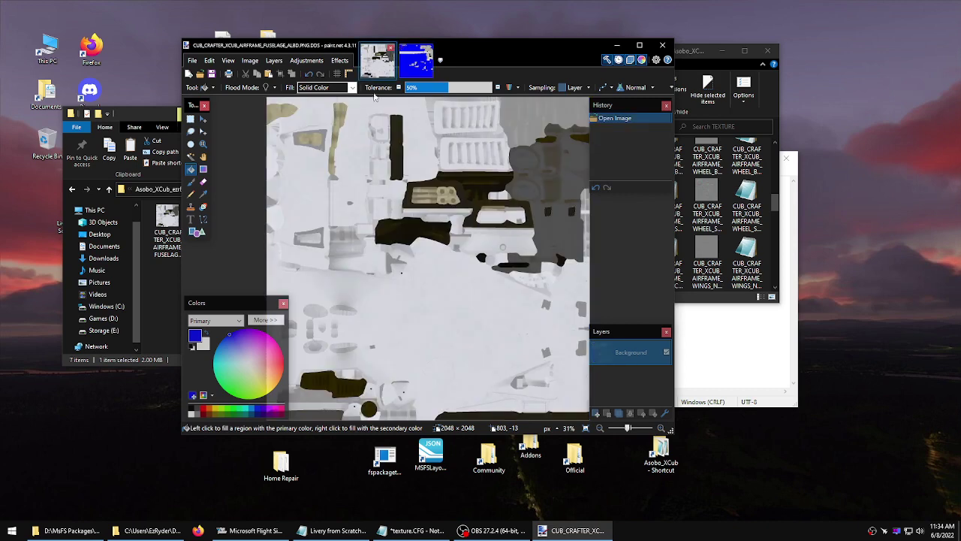
pyautogui.click(315, 180)
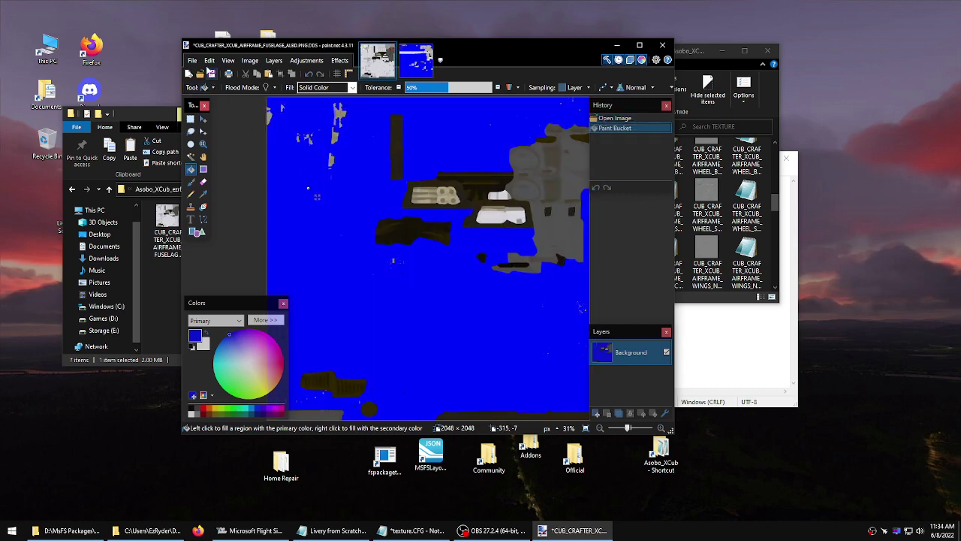
pyautogui.hotkey('ctrl', 's')
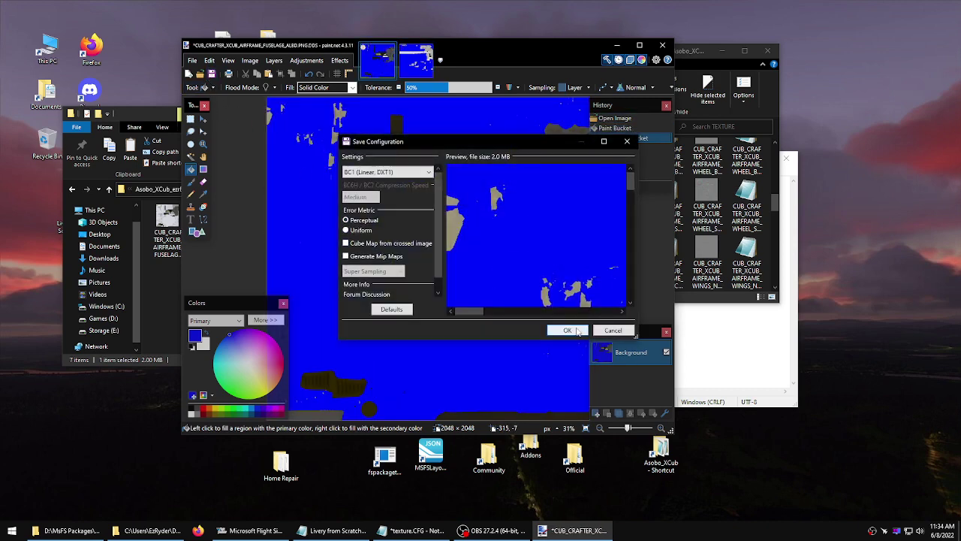
pyautogui.click(574, 325)
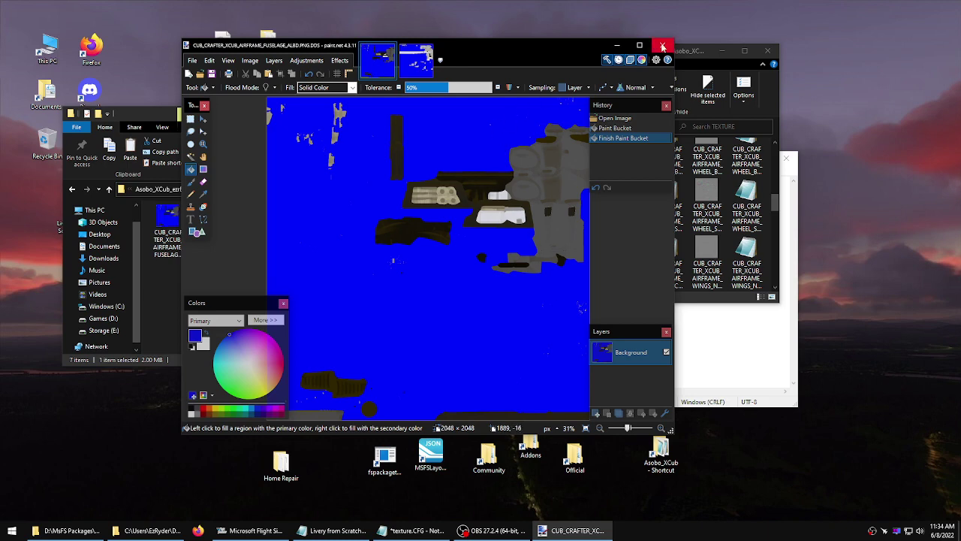
pyautogui.click(662, 45)
pyautogui.click(315, 301)
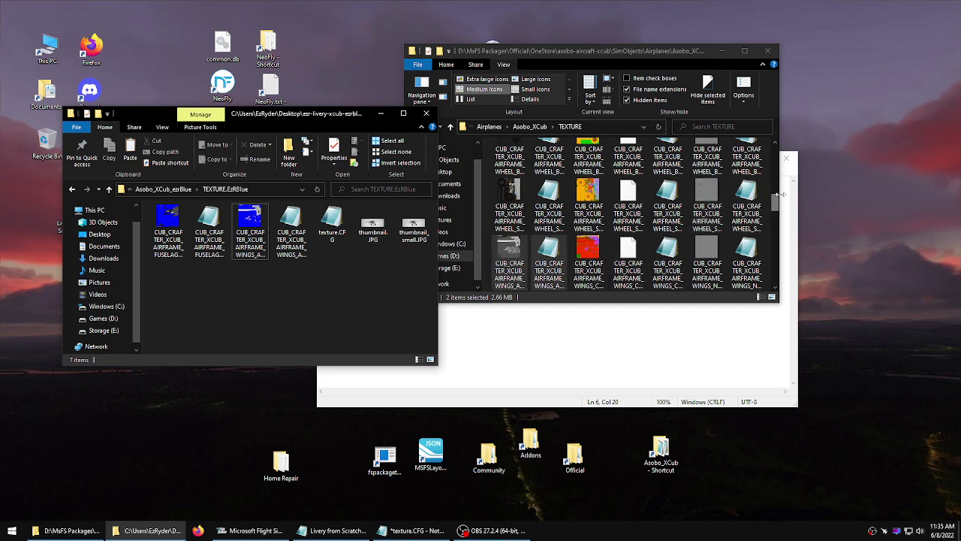
# Copy CUB_CRAFTER_XCUB_AIRFRAME_LIVERY_DECALS_ALBD.PNG.DDS and its matching .json file from the official TEXTURE folder into TEXTURE.EzRBlue.
pyautogui.moveTo(776, 203); pyautogui.dragTo(777, 168)
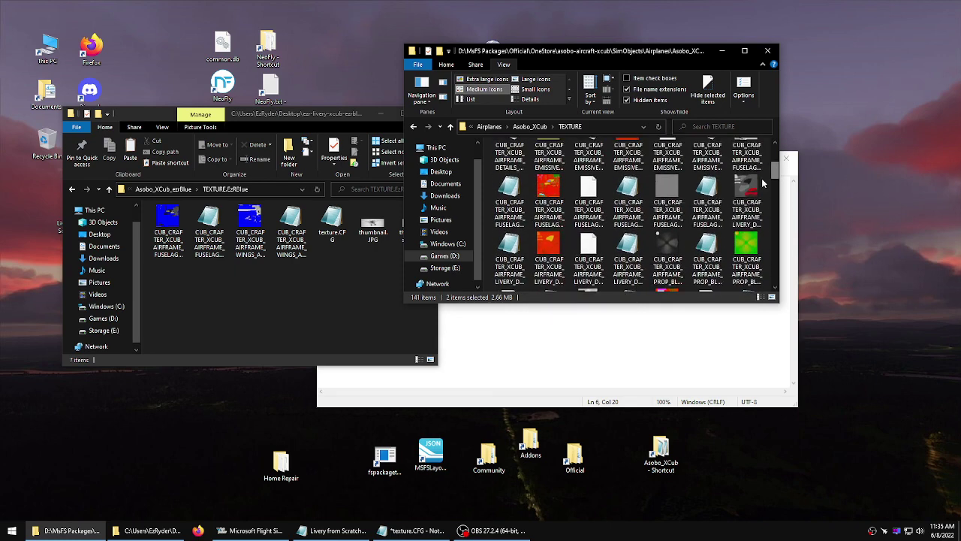
pyautogui.click(741, 190)
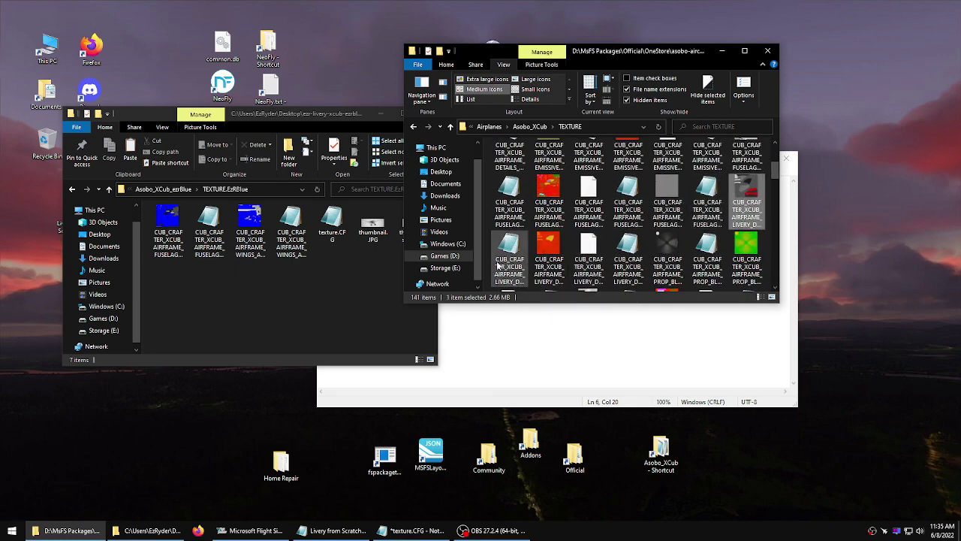
pyautogui.click(510, 257)
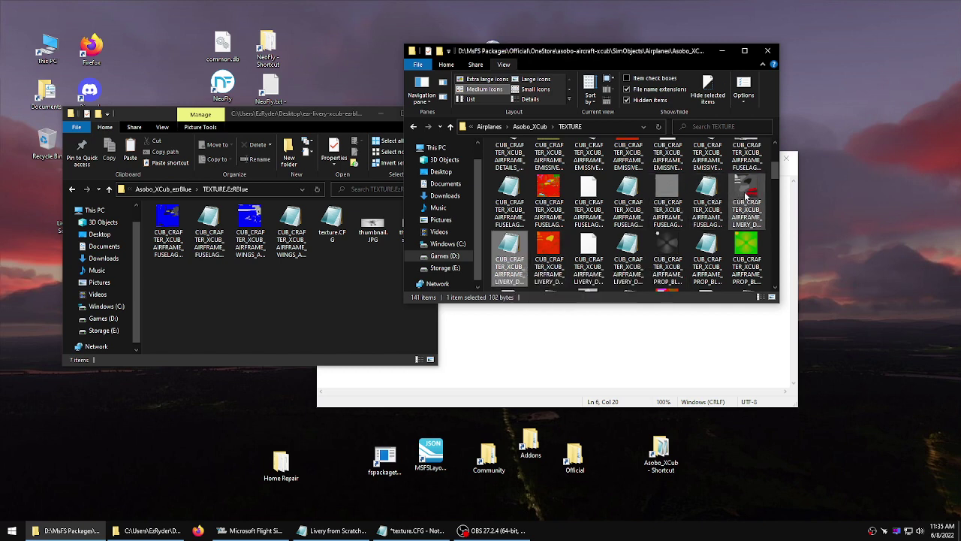
pyautogui.keyDown('ctrl'); pyautogui.click(746, 196); pyautogui.keyUp('ctrl')
pyautogui.rightClick(753, 192)
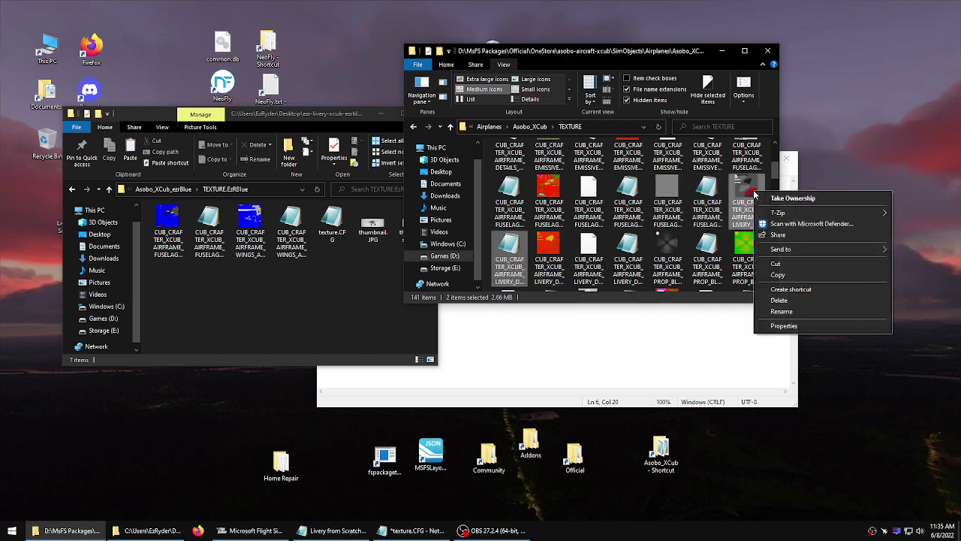
pyautogui.click(777, 275)
pyautogui.click(272, 284)
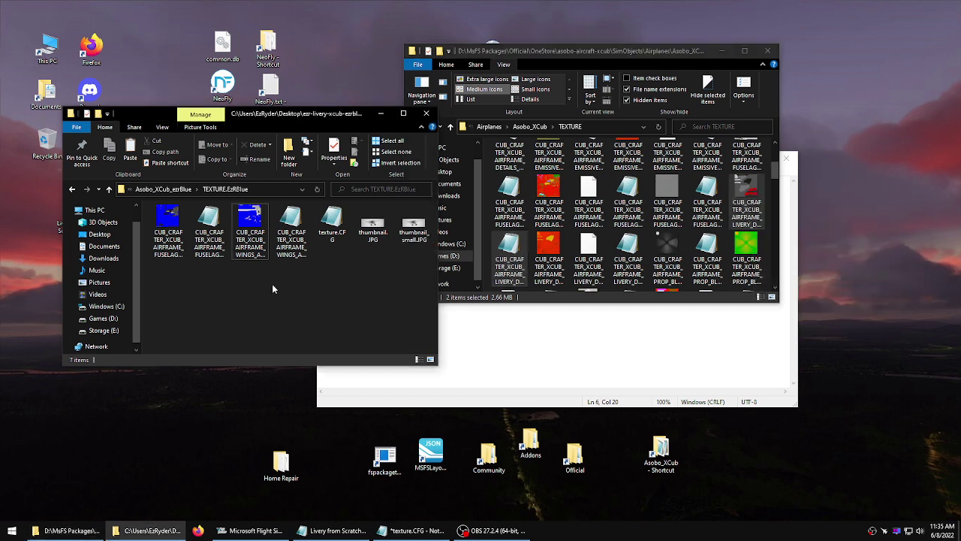
pyautogui.rightClick(272, 285)
pyautogui.click(302, 356)
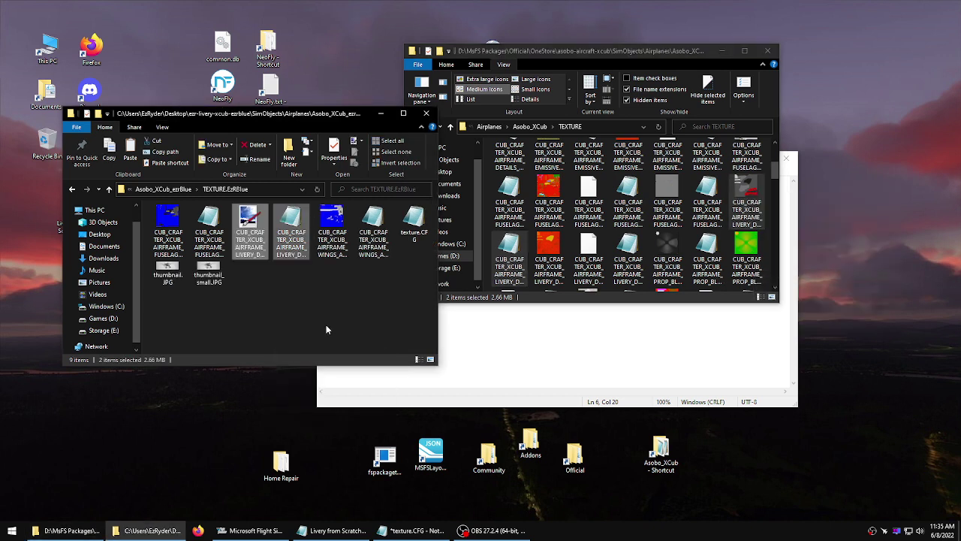
# View the copied livery decals texture in paint.net and close the program without saving any changes.
pyautogui.click(254, 222)
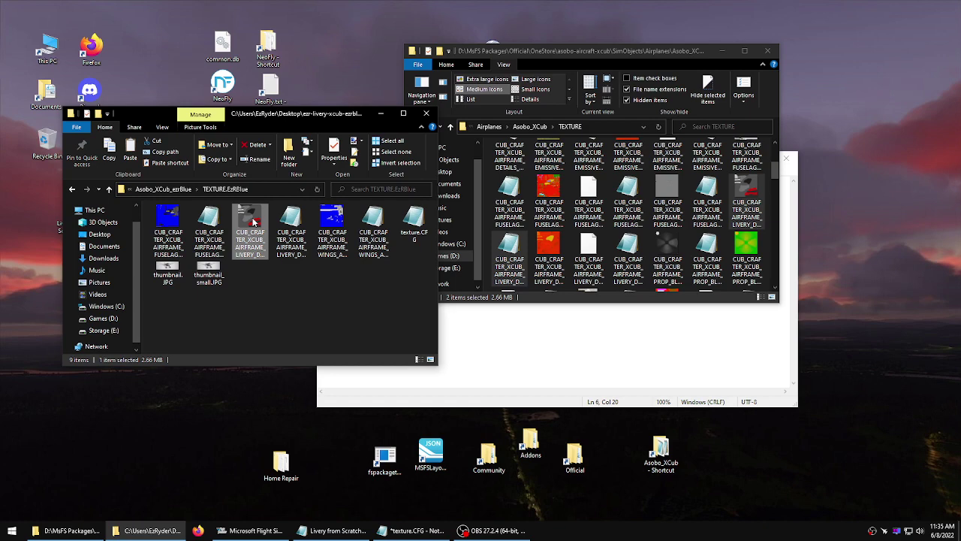
pyautogui.doubleClick(254, 221)
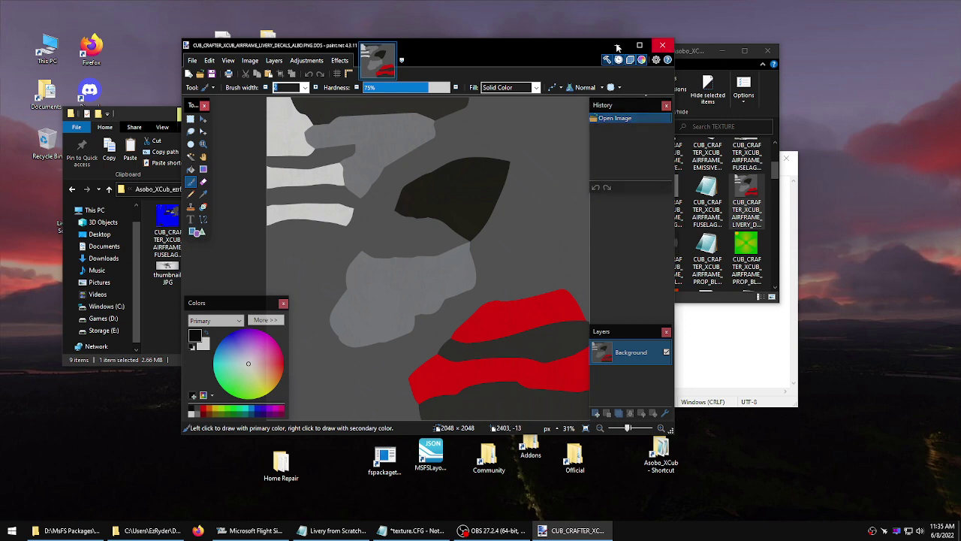
pyautogui.moveTo(439, 50); pyautogui.dragTo(491, 38)
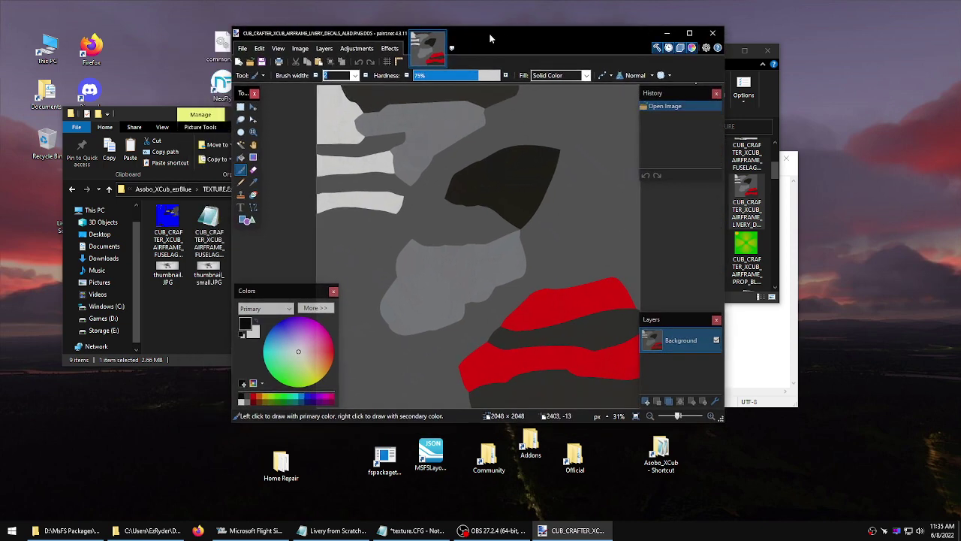
pyautogui.moveTo(279, 153); pyautogui.dragTo(312, 153)
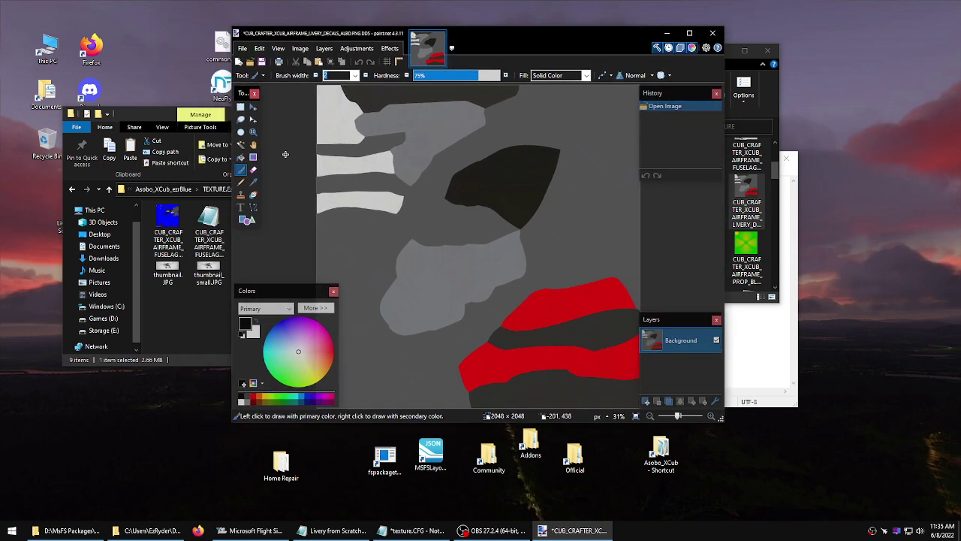
pyautogui.click(711, 33)
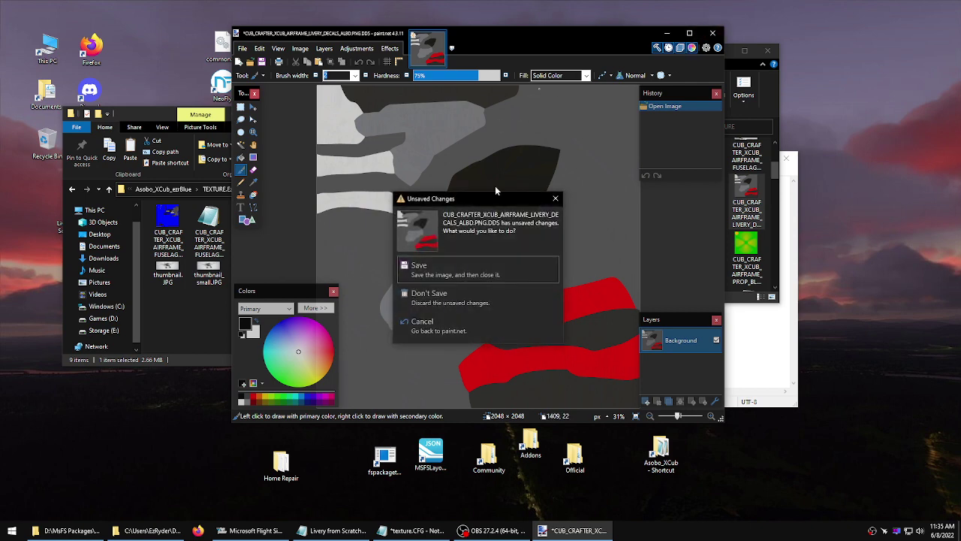
pyautogui.click(448, 298)
pyautogui.click(316, 299)
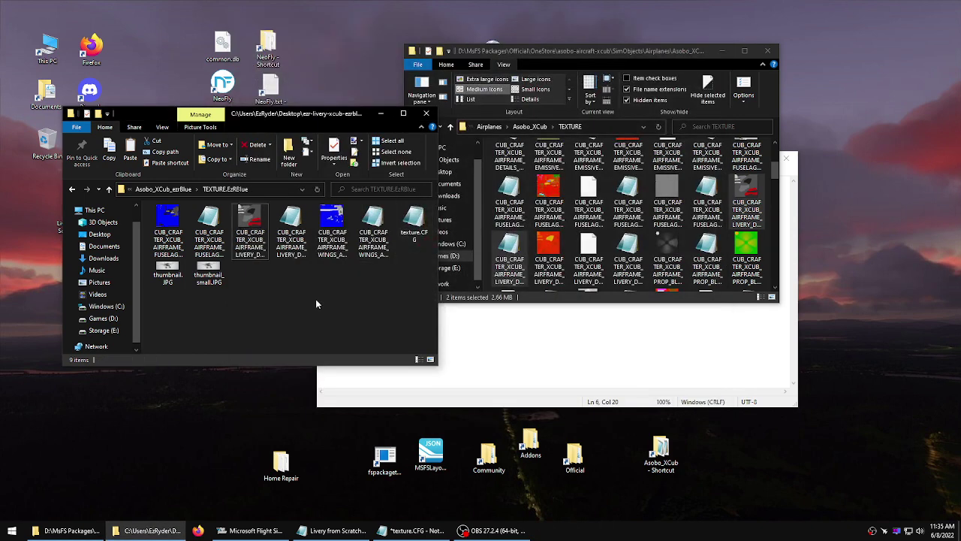
# Examine the nine fallback lines of texture.CFG in TEXTURE.EzRBlue and close the file.
pyautogui.doubleClick(413, 222)
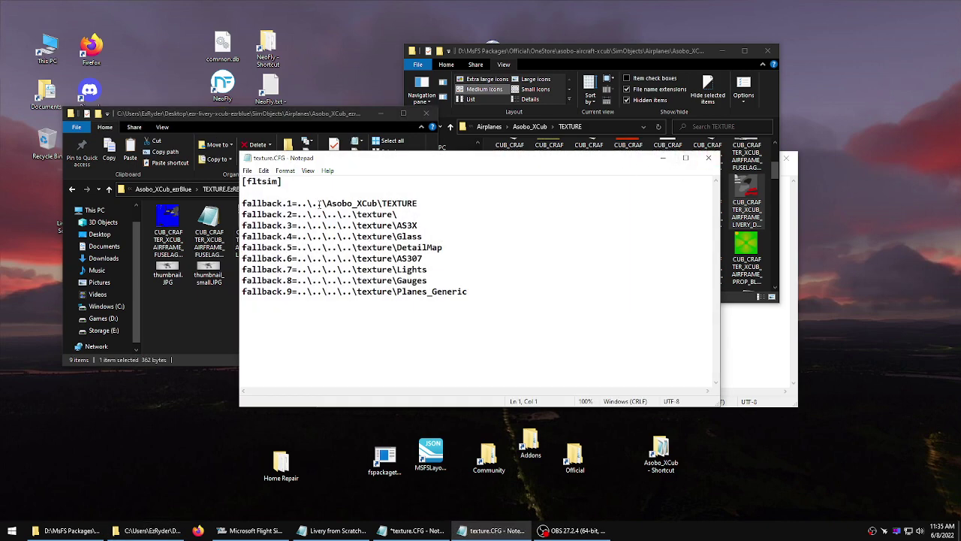
pyautogui.moveTo(241, 202); pyautogui.dragTo(385, 204)
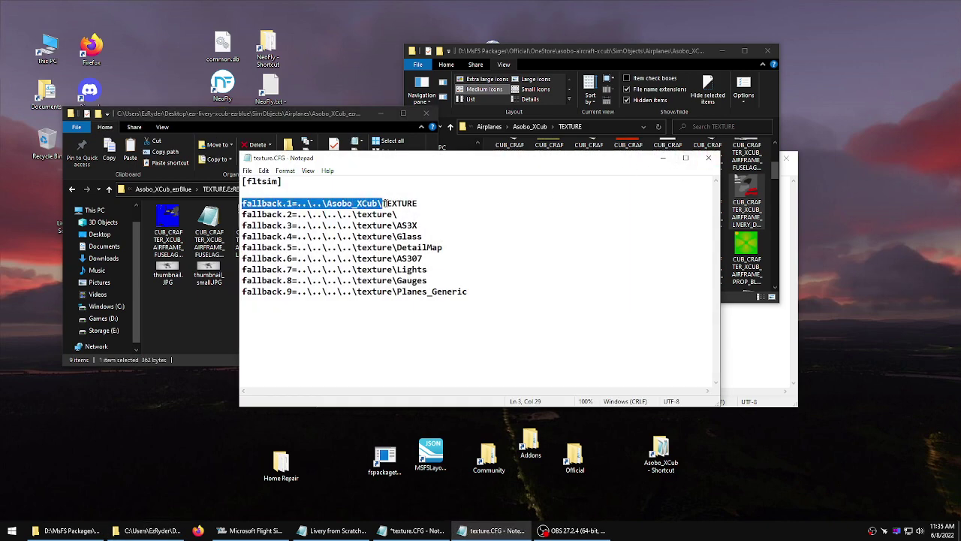
pyautogui.moveTo(288, 203); pyautogui.dragTo(307, 292)
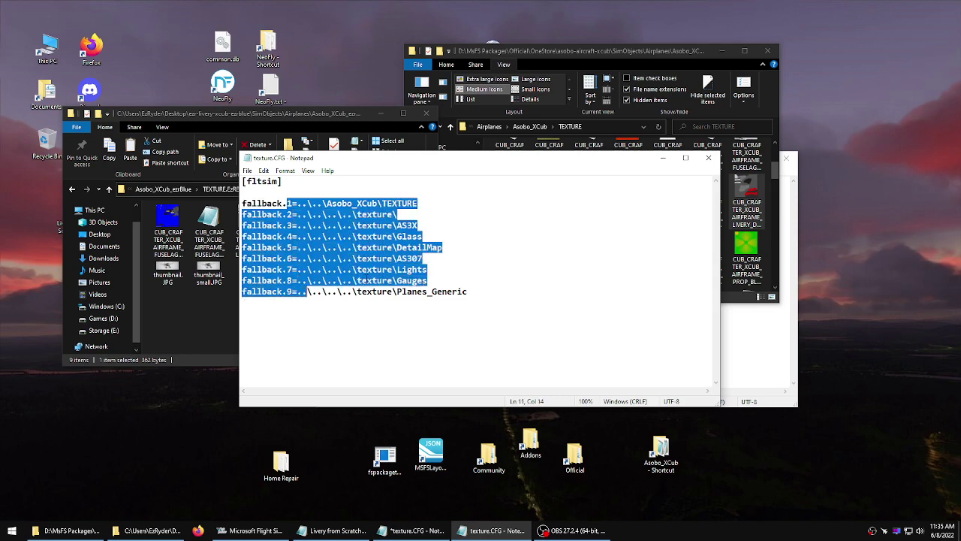
pyautogui.click(713, 159)
pyautogui.click(324, 300)
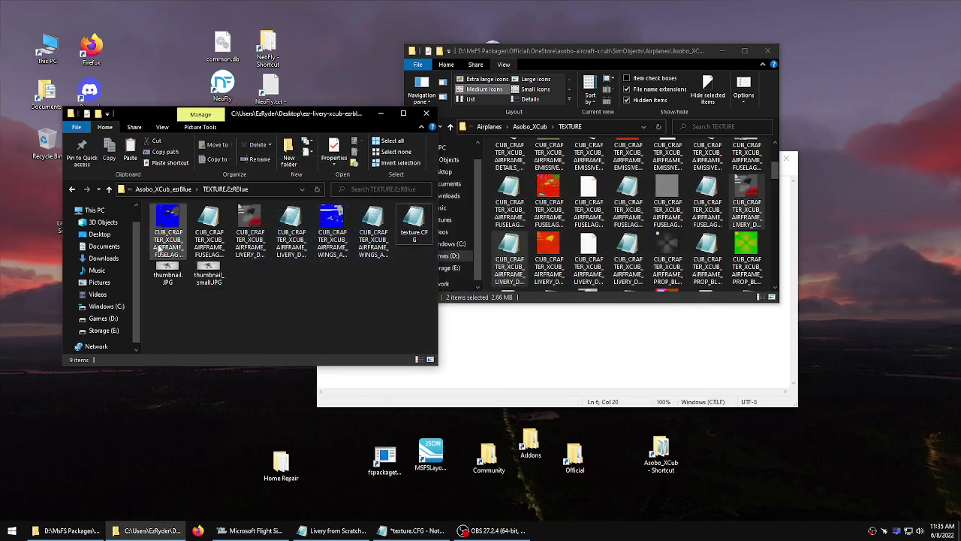
# Open aircraft.cfg from Asobo_XCub_ezrBlue and close the other, edited texture.CFG window without saving its changes.
pyautogui.click(108, 191)
pyautogui.doubleClick(208, 221)
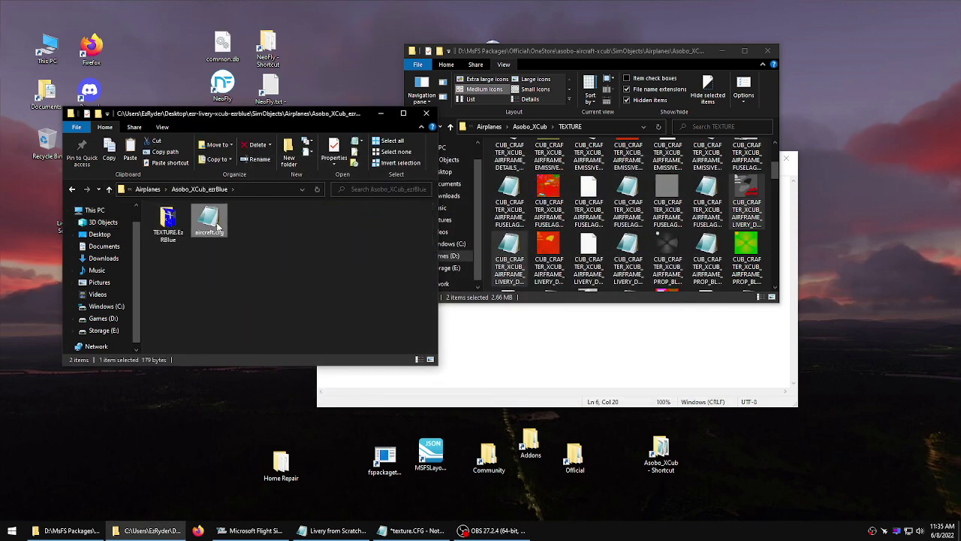
pyautogui.click(783, 180)
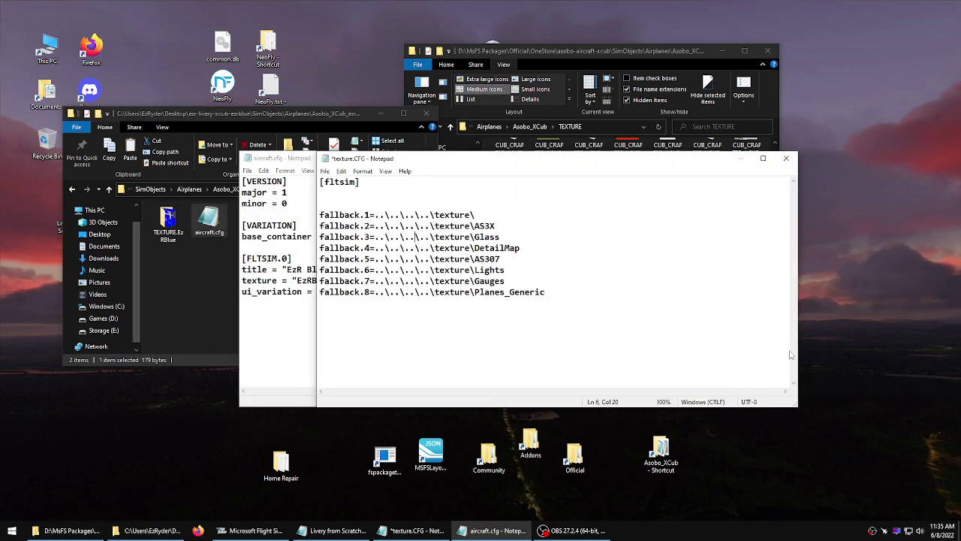
pyautogui.click(785, 158)
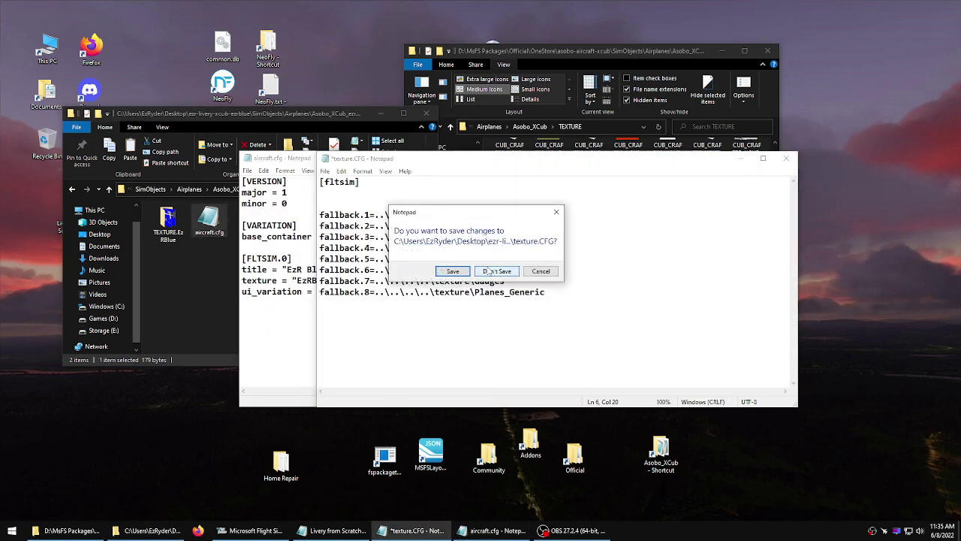
pyautogui.click(550, 272)
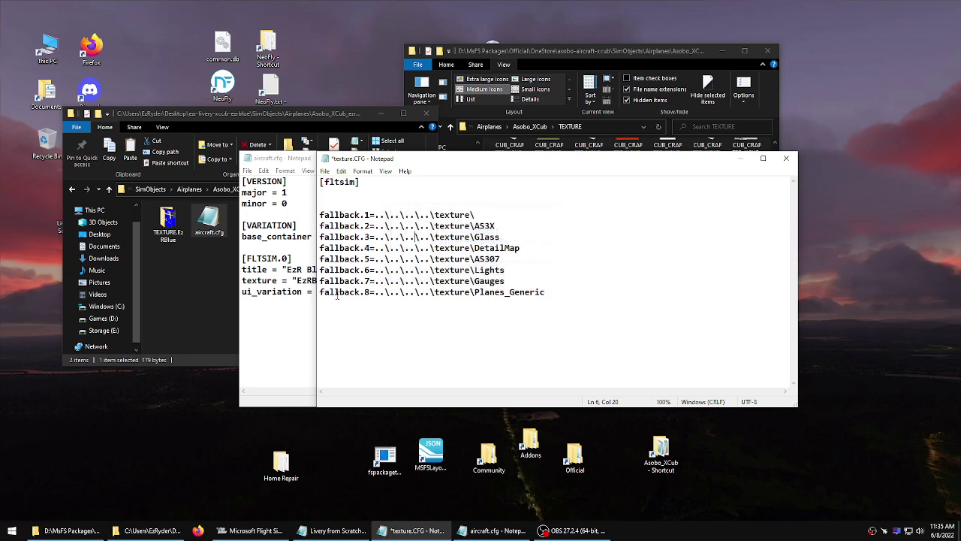
pyautogui.click(785, 158)
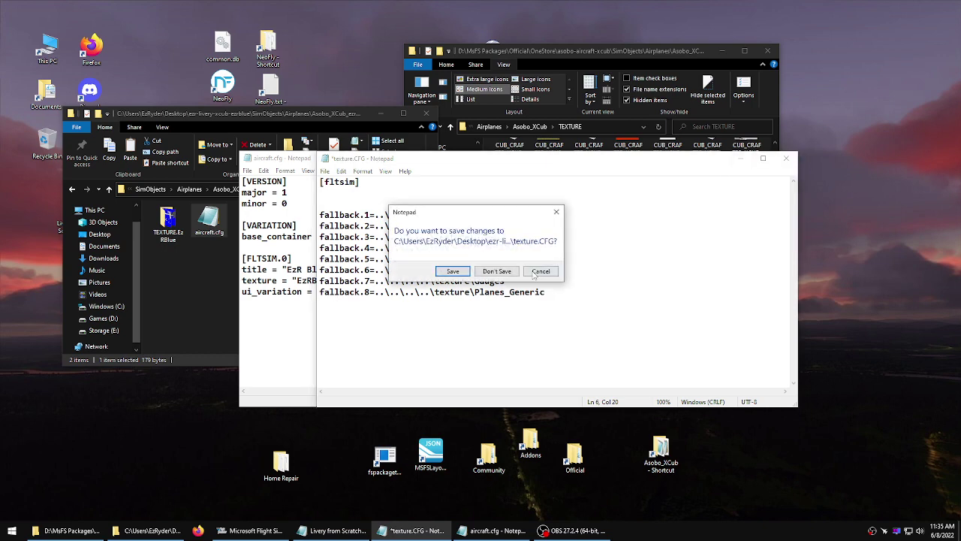
pyautogui.click(499, 271)
# Reopen texture.CFG from the TEXTURE.EzRBlue folder, check that its saved fallback lines are intact, and close it.
pyautogui.click(184, 282)
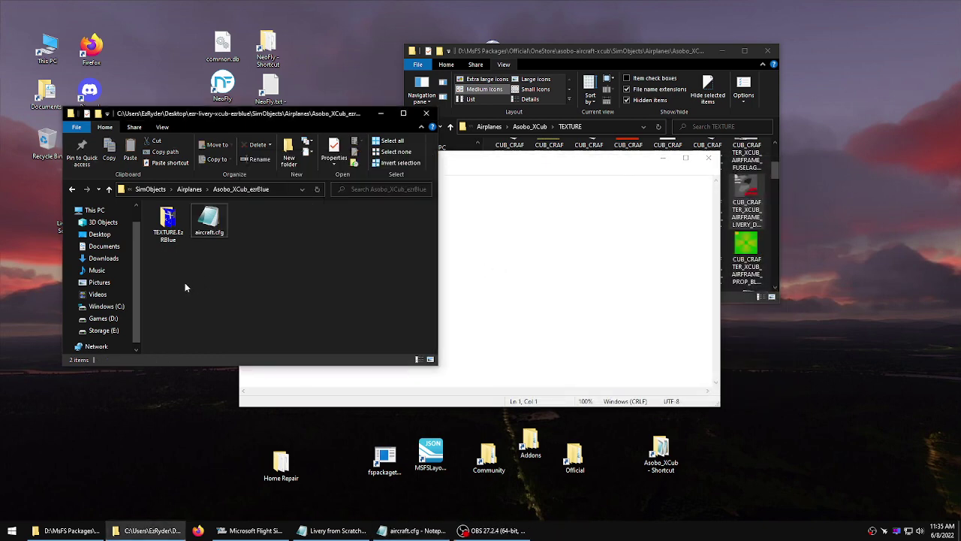
pyautogui.click(168, 217)
pyautogui.doubleClick(168, 218)
pyautogui.doubleClick(411, 224)
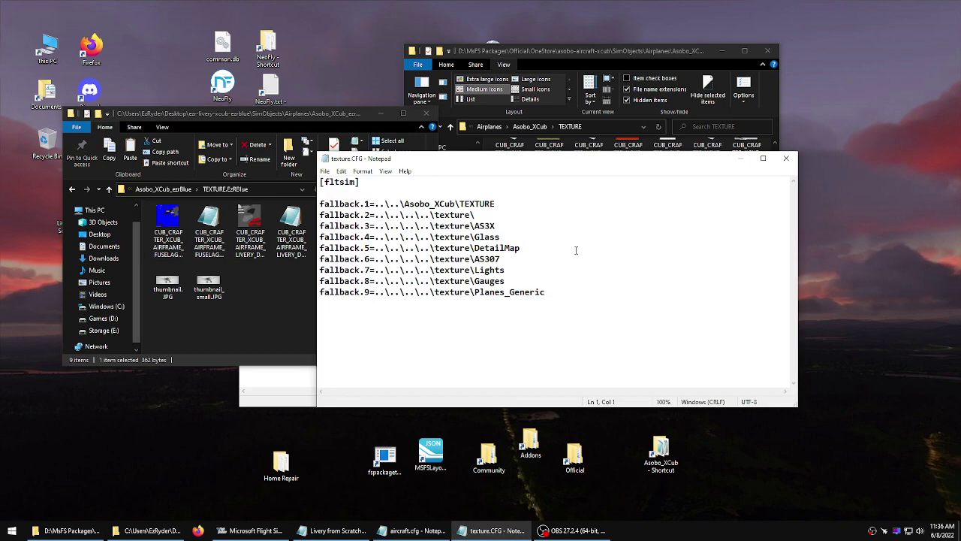
pyautogui.click(785, 159)
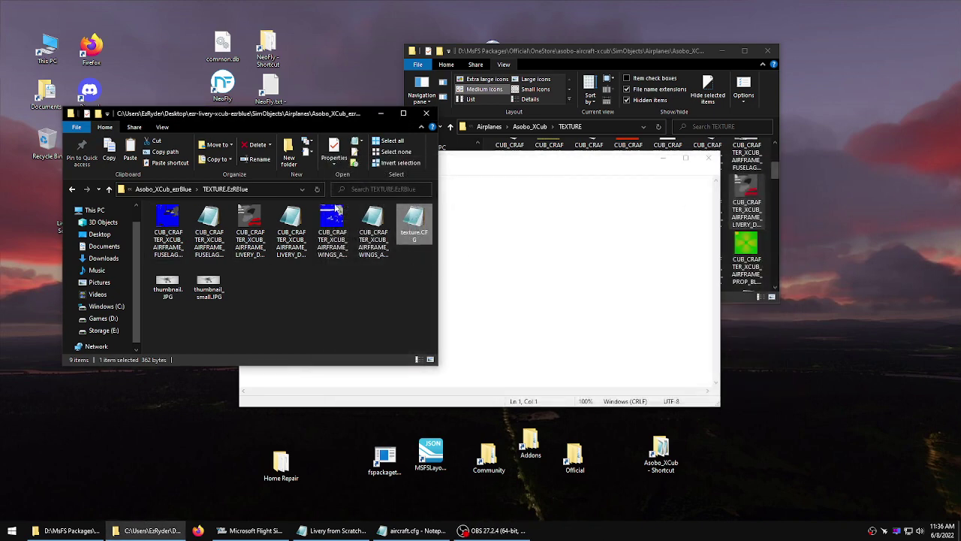
# Compare the texture entry in aircraft.cfg with the livery's texture folder name and rename the folder as TEXTURE.EZRBlue.
pyautogui.click(109, 189)
pyautogui.click(464, 244)
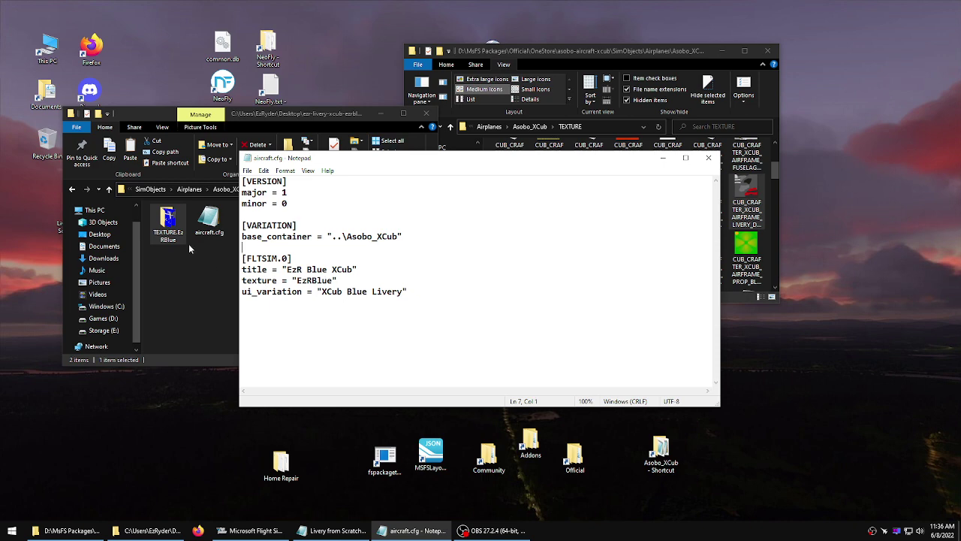
pyautogui.click(158, 242)
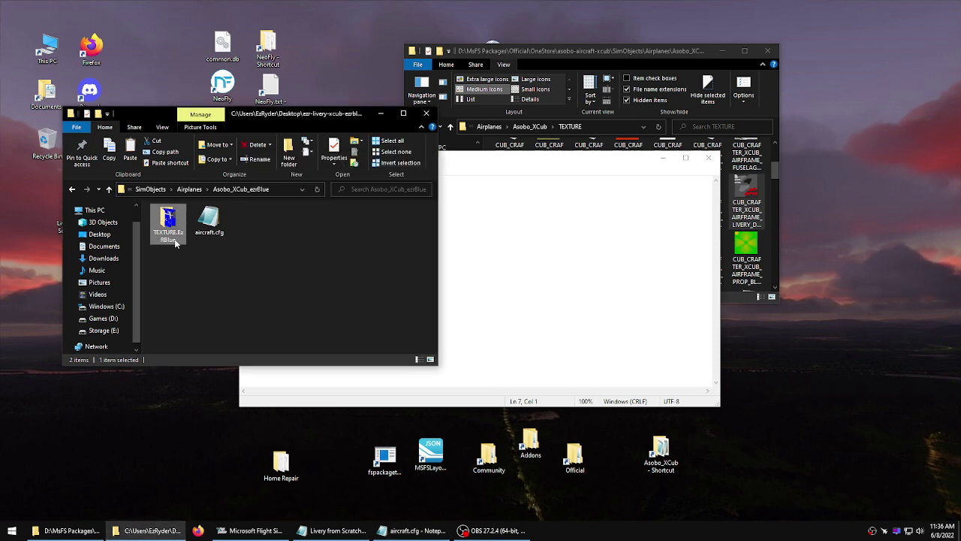
pyautogui.press('F2')
pyautogui.click(180, 233)
pyautogui.press('BackSpace')
pyautogui.write('Z')
pyautogui.press('Return')
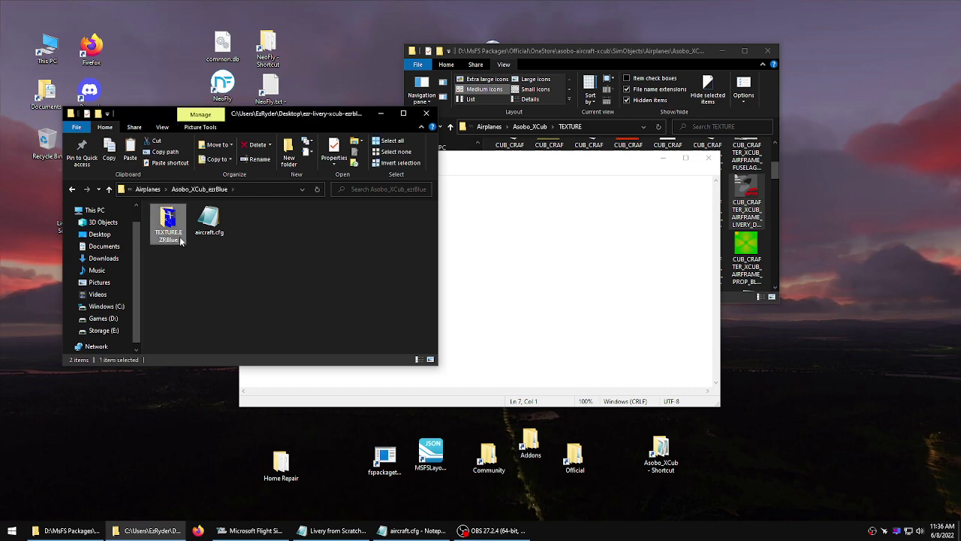
# Rename the livery's texture folder in Asobo_XCub_ezrBlue as TEXTURE.EZRBLUE.
pyautogui.click(181, 239)
pyautogui.click(224, 281)
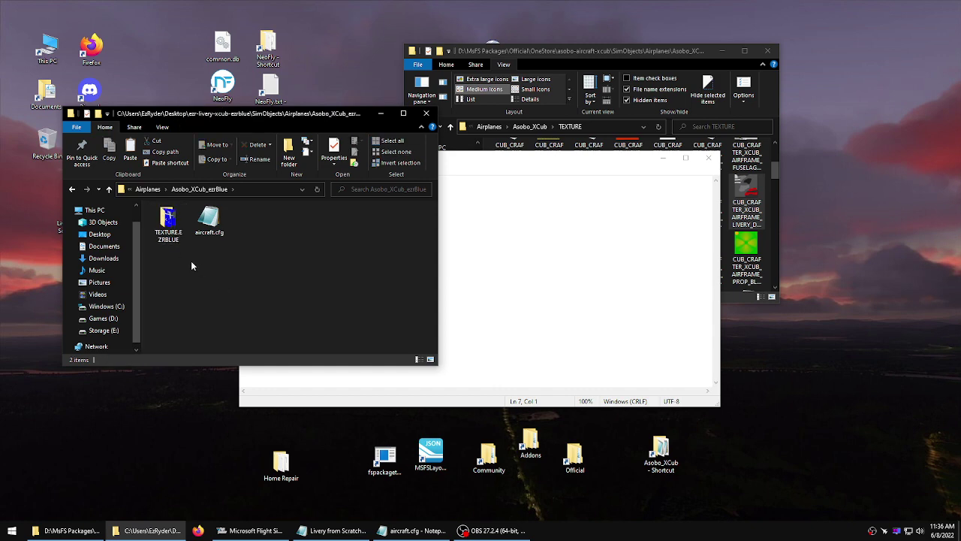
pyautogui.rightClick(190, 260)
pyautogui.click(218, 302)
# Copy EZRBLUE from the texture folder's name into the texture entry of aircraft.cfg, save the file and close it.
pyautogui.click(173, 238)
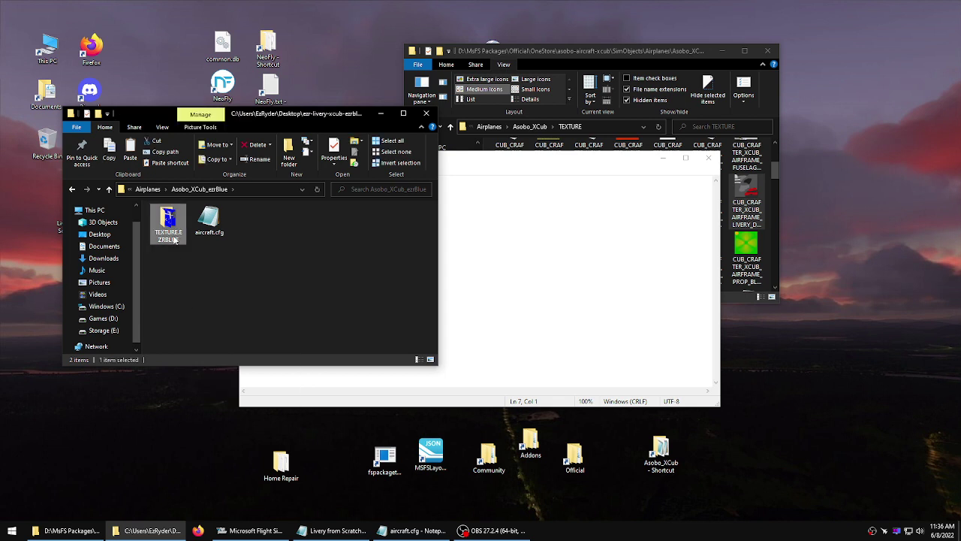
pyautogui.click(179, 240)
pyautogui.rightClick(178, 232)
pyautogui.click(214, 262)
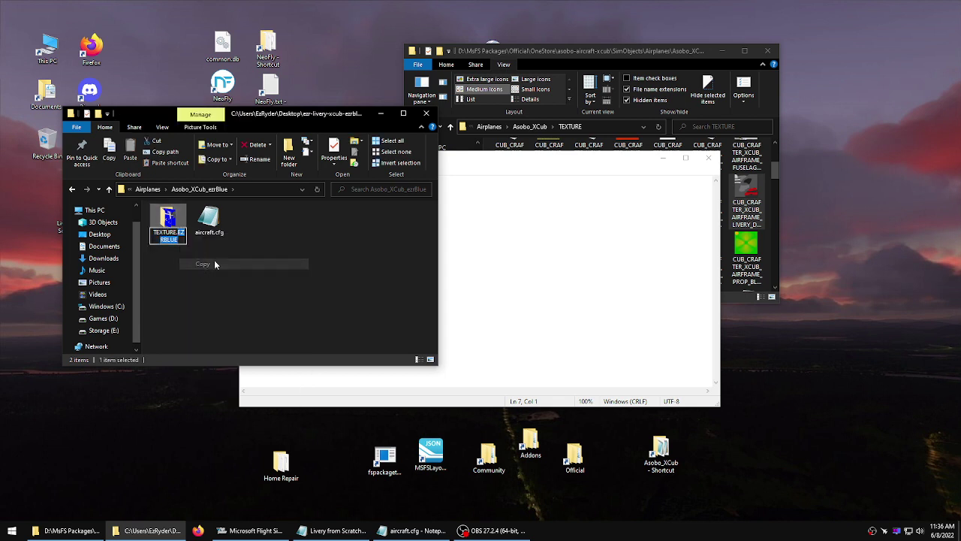
pyautogui.click(507, 266)
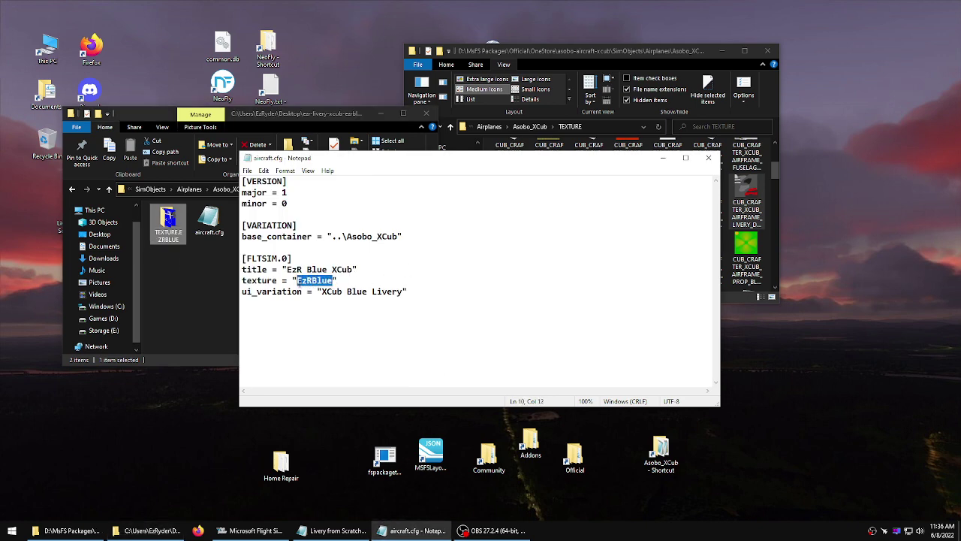
pyautogui.rightClick(300, 284)
pyautogui.click(326, 325)
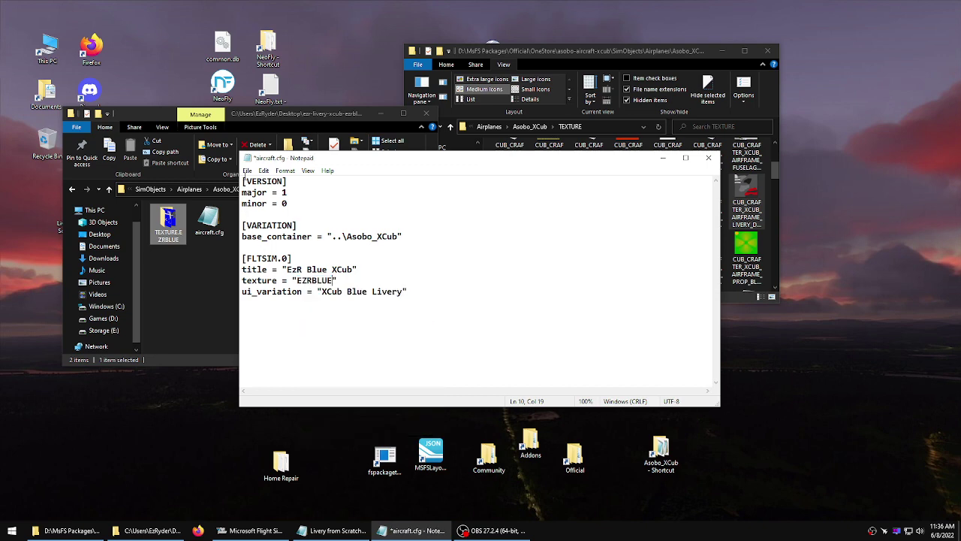
pyautogui.click(246, 170)
pyautogui.click(265, 218)
pyautogui.click(708, 157)
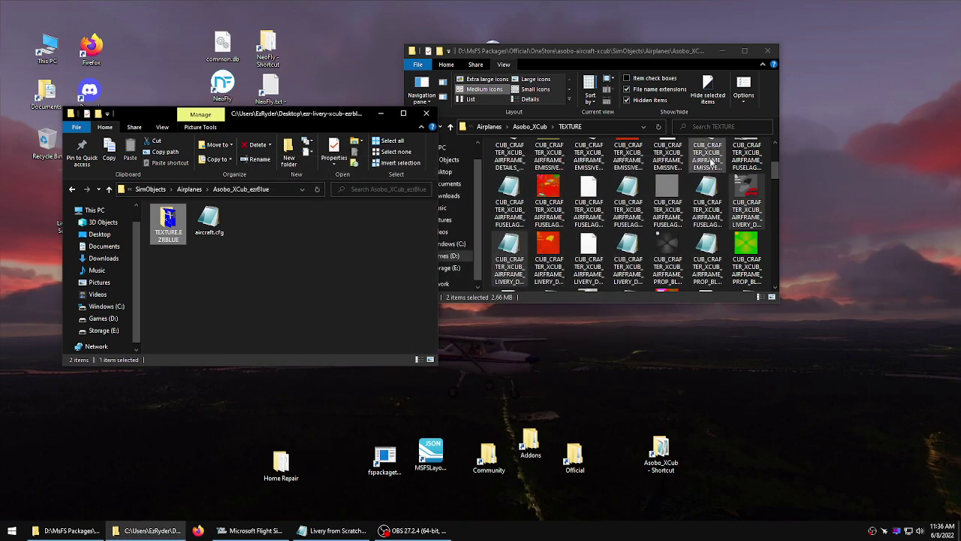
# Return to the ezr-livery-xcub-ezrblue root folder and review manifest.json, closing it without changes.
pyautogui.click(296, 284)
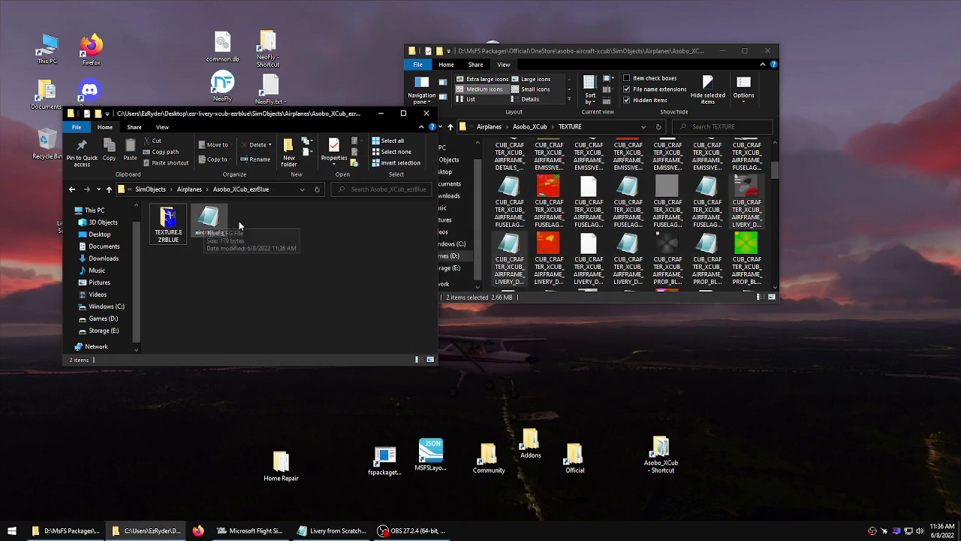
pyautogui.click(109, 192)
pyautogui.click(109, 192)
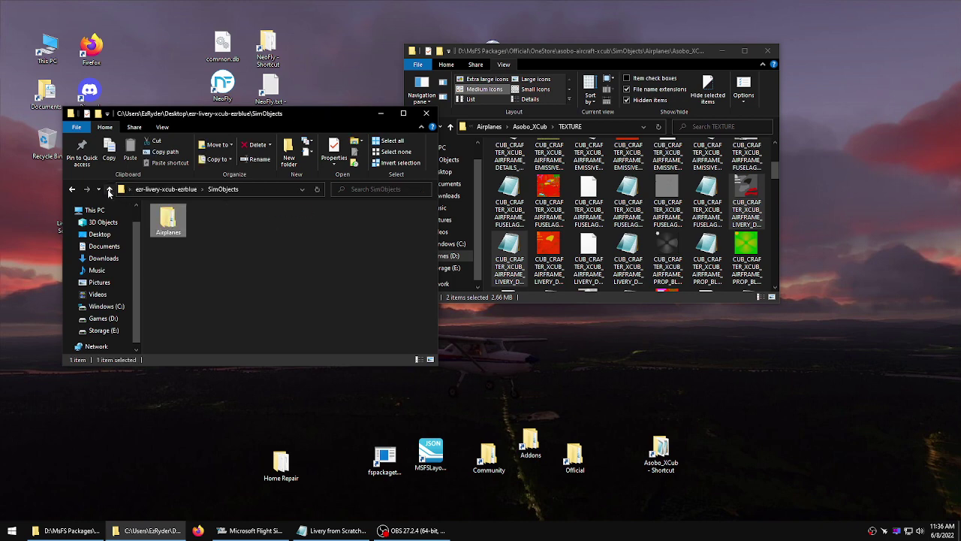
pyautogui.click(109, 191)
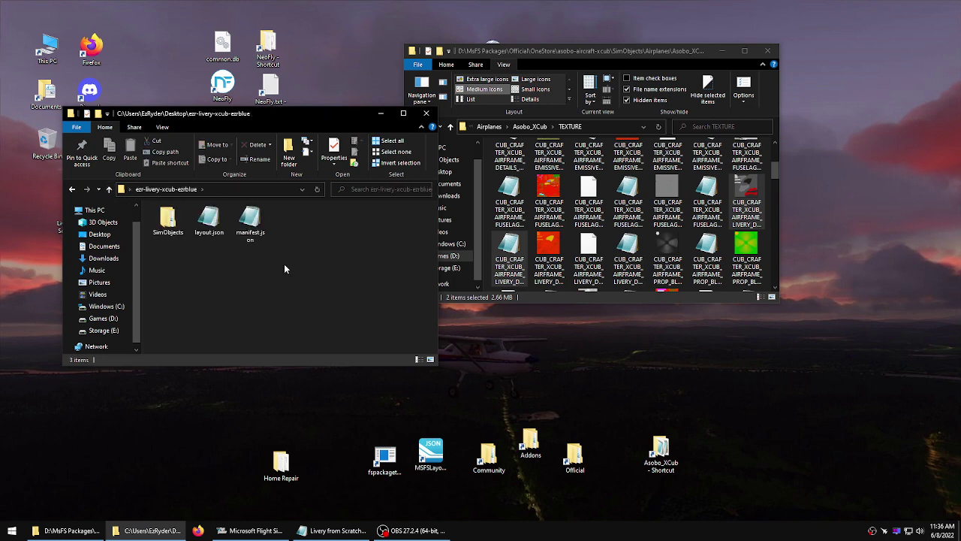
pyautogui.doubleClick(257, 223)
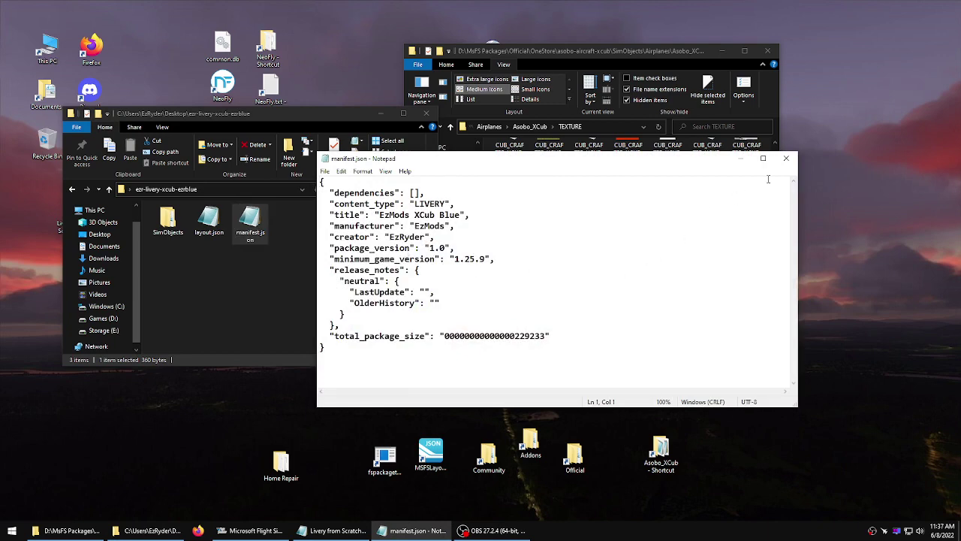
pyautogui.click(787, 158)
pyautogui.click(299, 295)
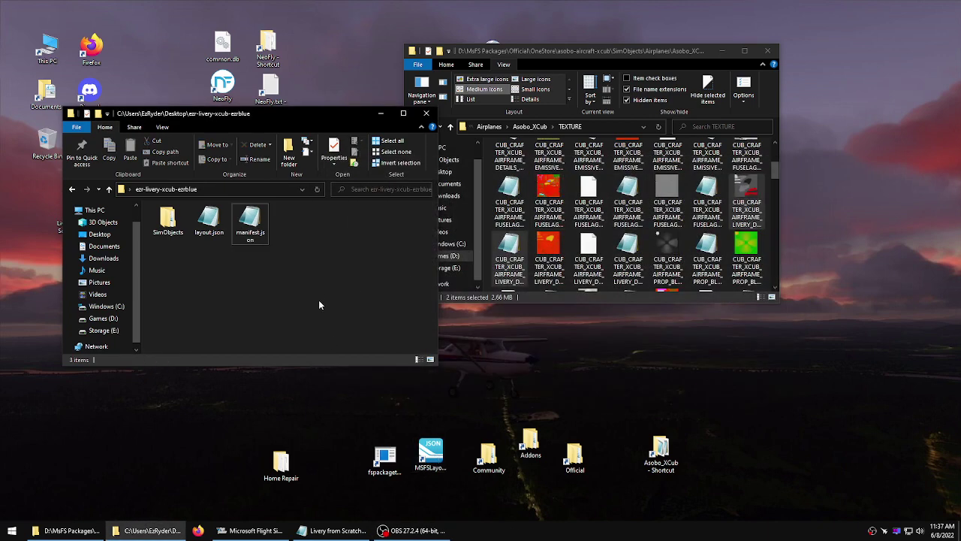
# Regenerate layout.json by running it through the MSFS layout tool on the desktop, and close the official XCub TEXTURE folder window.
pyautogui.moveTo(204, 222); pyautogui.dragTo(433, 456)
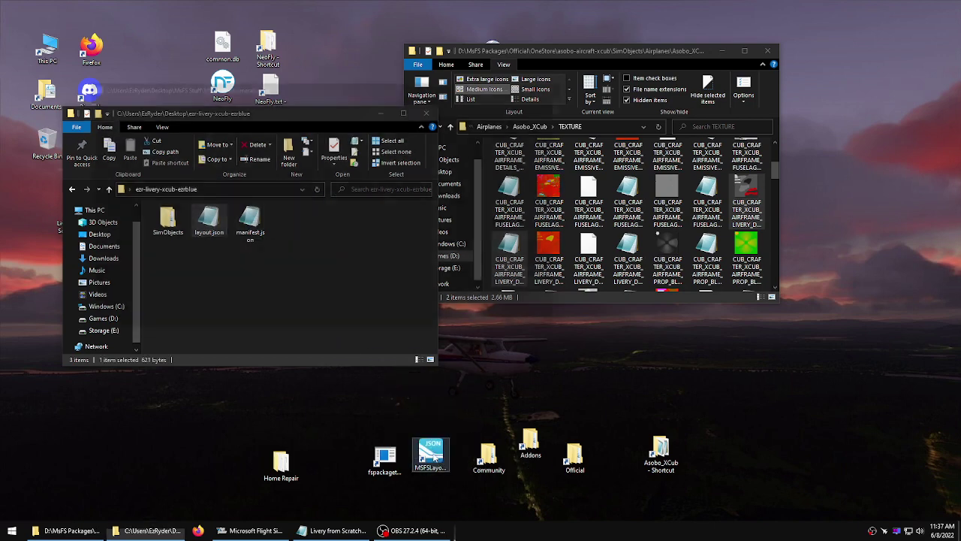
pyautogui.click(281, 297)
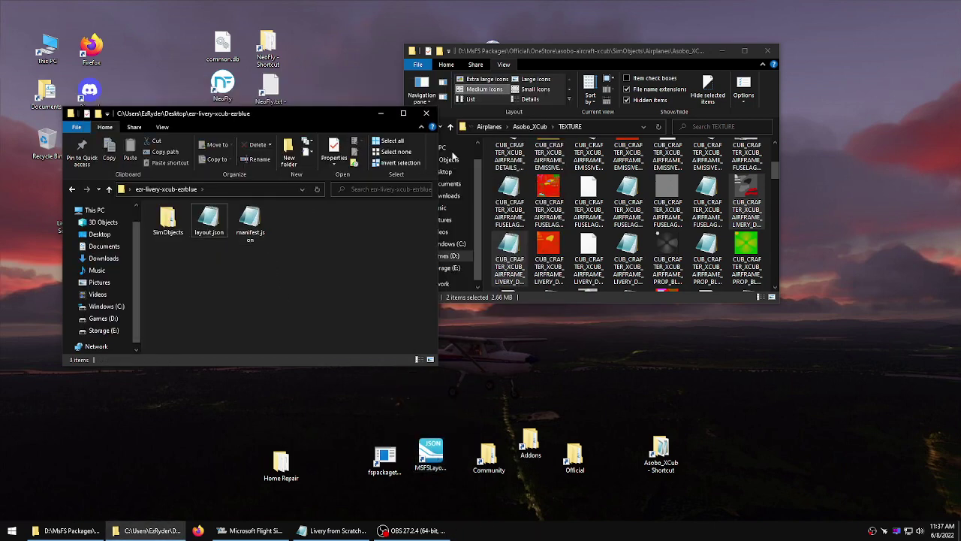
pyautogui.click(767, 50)
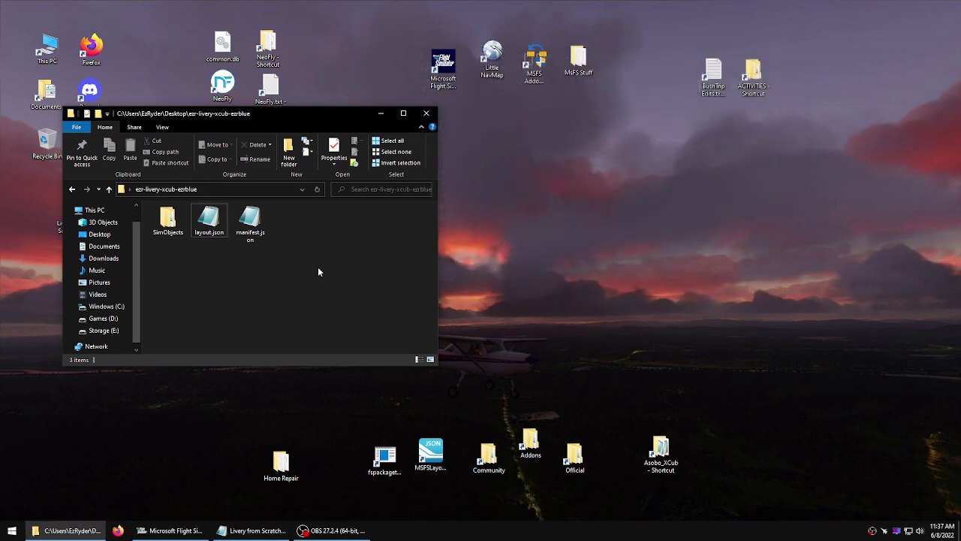
# Check the file entries in the regenerated layout.json and the total_package_size in manifest.json, closing each file.
pyautogui.moveTo(293, 113); pyautogui.dragTo(349, 104)
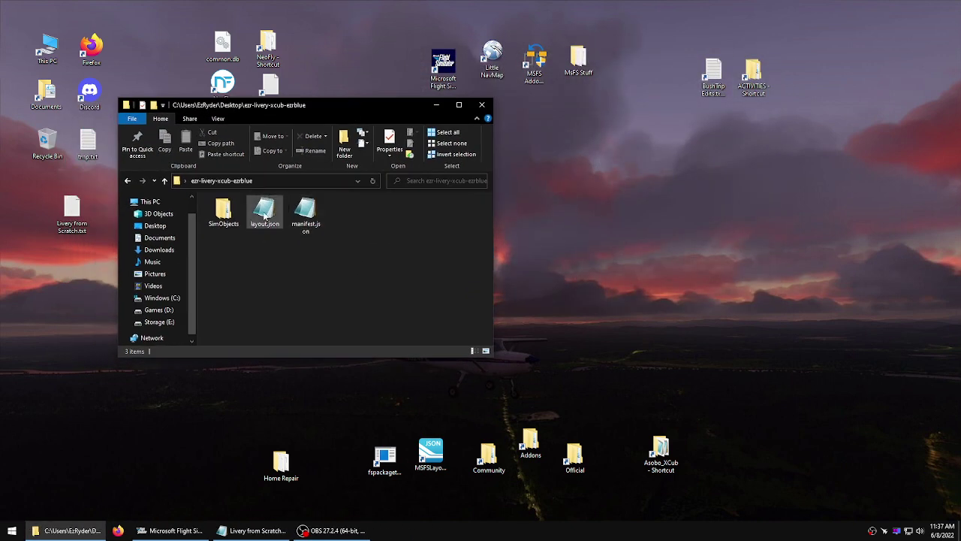
pyautogui.doubleClick(265, 216)
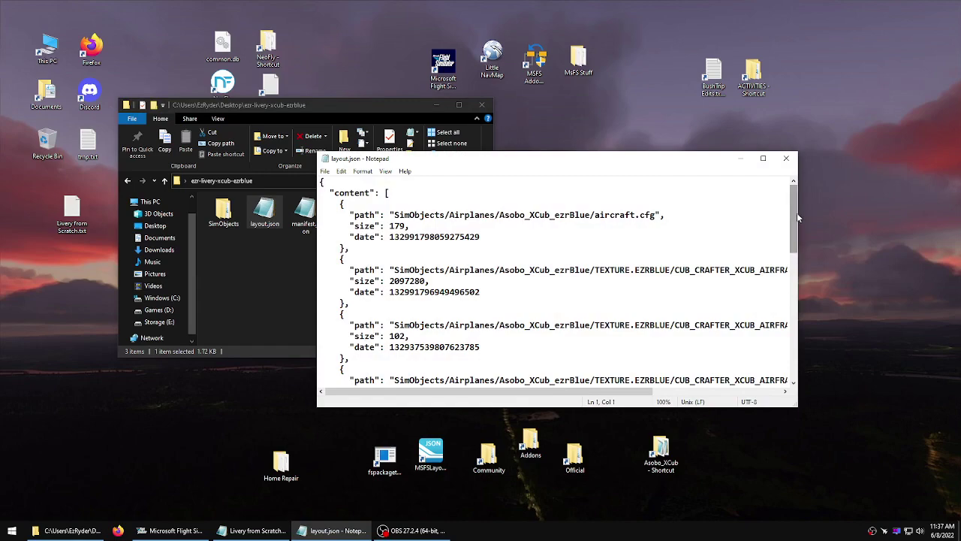
pyautogui.moveTo(796, 212)
pyautogui.mouseDown()
pyautogui.moveTo(819, 350)
pyautogui.moveTo(807, 206)
pyautogui.mouseUp()
pyautogui.click(786, 158)
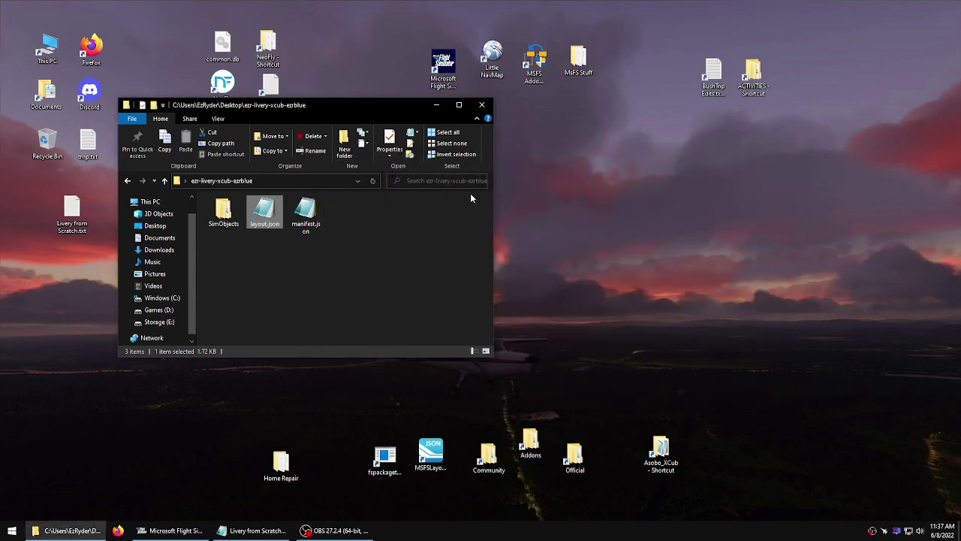
pyautogui.doubleClick(306, 216)
pyautogui.moveTo(551, 336); pyautogui.dragTo(400, 337)
pyautogui.click(786, 158)
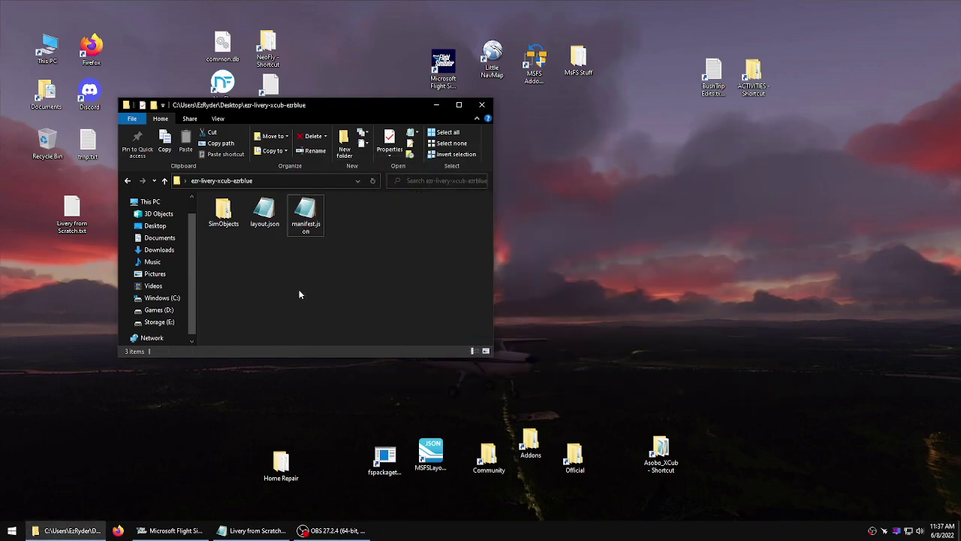
# Review aircraft.cfg in Asobo_XCub_ezrBlue and the contents of TEXTURE.EZRBLUE, and close the folder window.
pyautogui.doubleClick(223, 213)
pyautogui.doubleClick(214, 206)
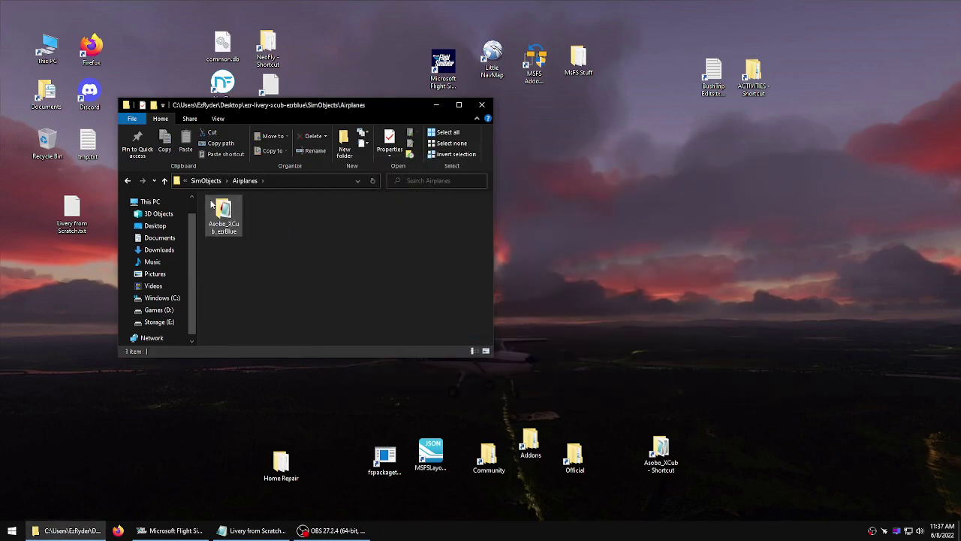
pyautogui.doubleClick(216, 206)
pyautogui.doubleClick(264, 212)
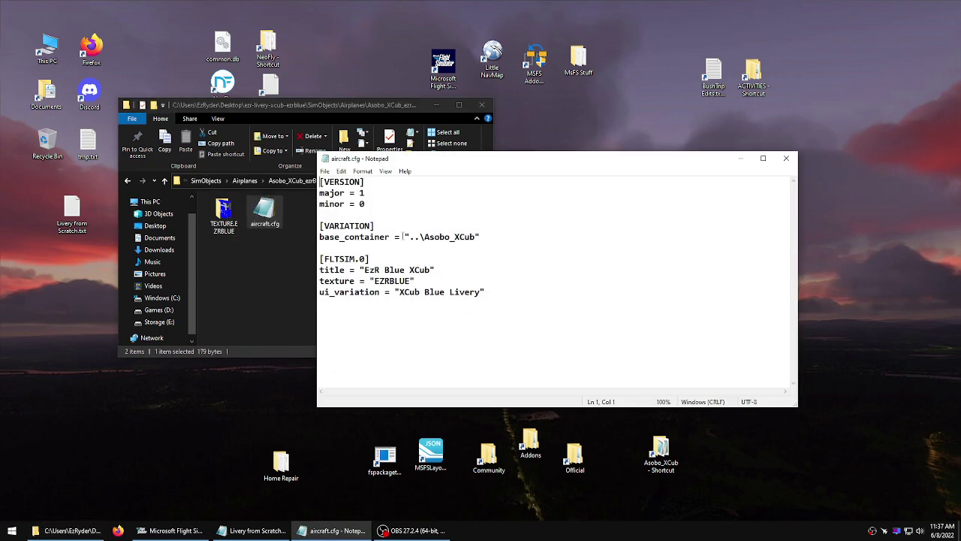
pyautogui.click(786, 158)
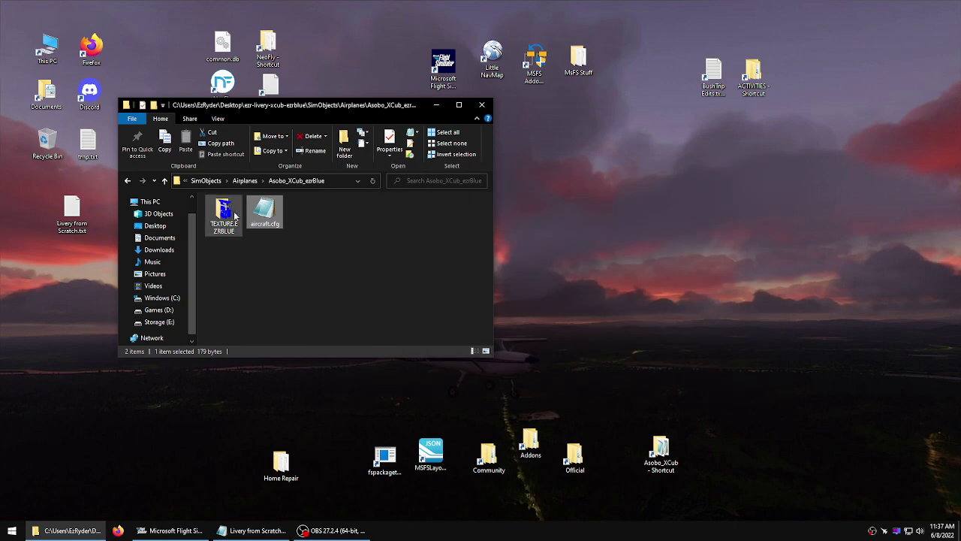
pyautogui.doubleClick(224, 208)
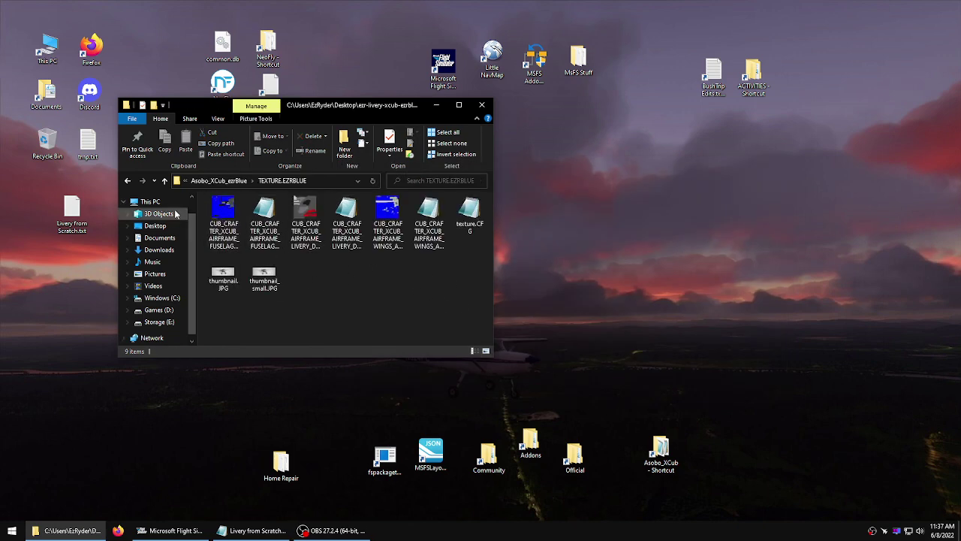
pyautogui.click(481, 104)
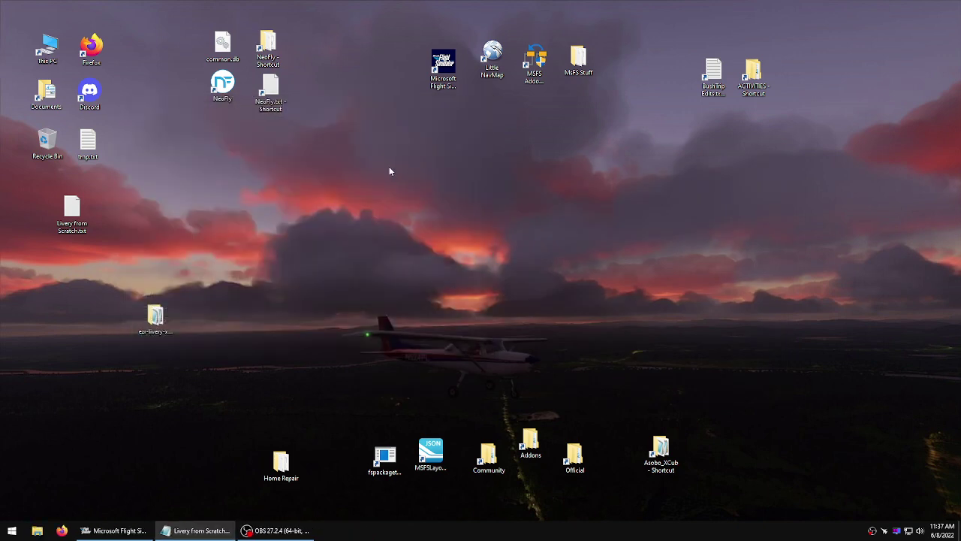
# Move the ezr-livery-xcub-ezrblue folder from the desktop into the MsFS Packages Community folder.
pyautogui.rightClick(165, 323)
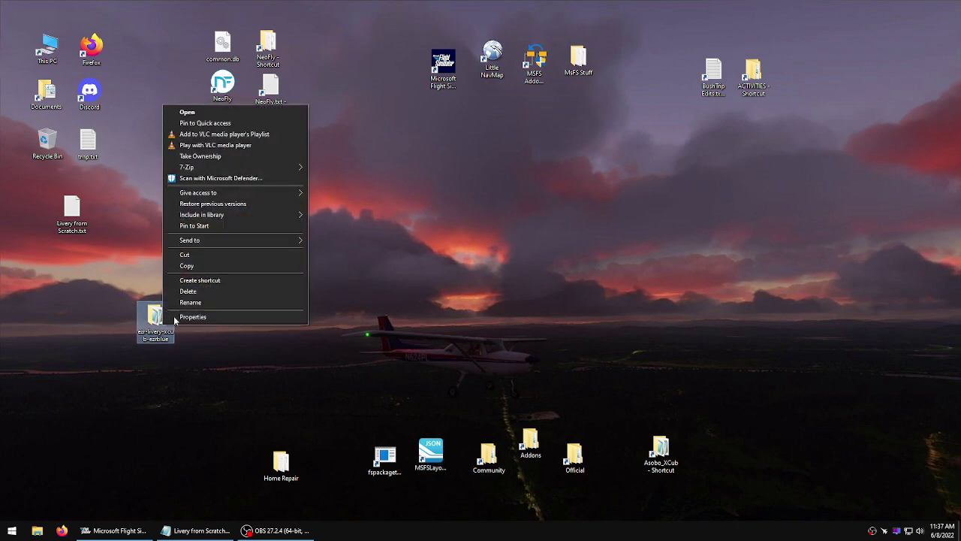
pyautogui.click(240, 255)
pyautogui.doubleClick(487, 454)
pyautogui.rightClick(419, 294)
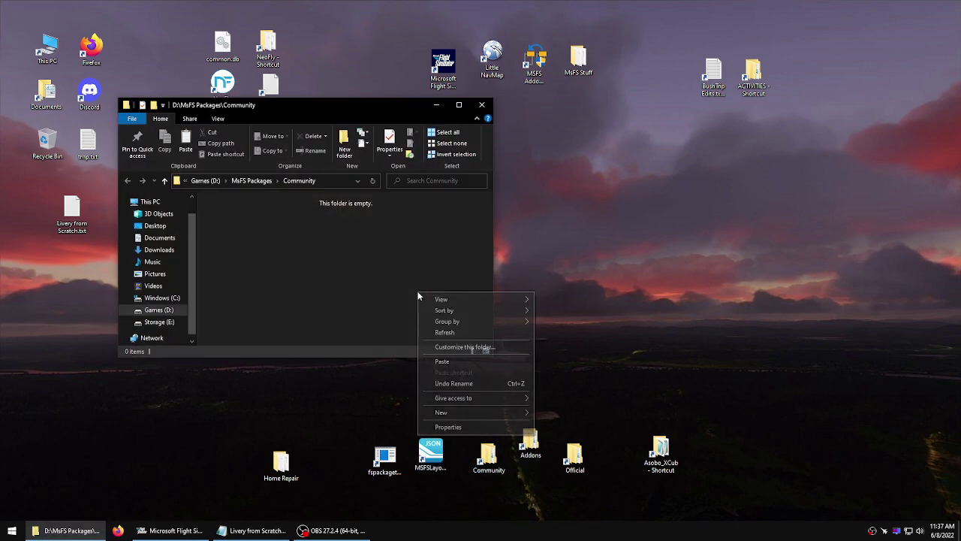
pyautogui.click(442, 362)
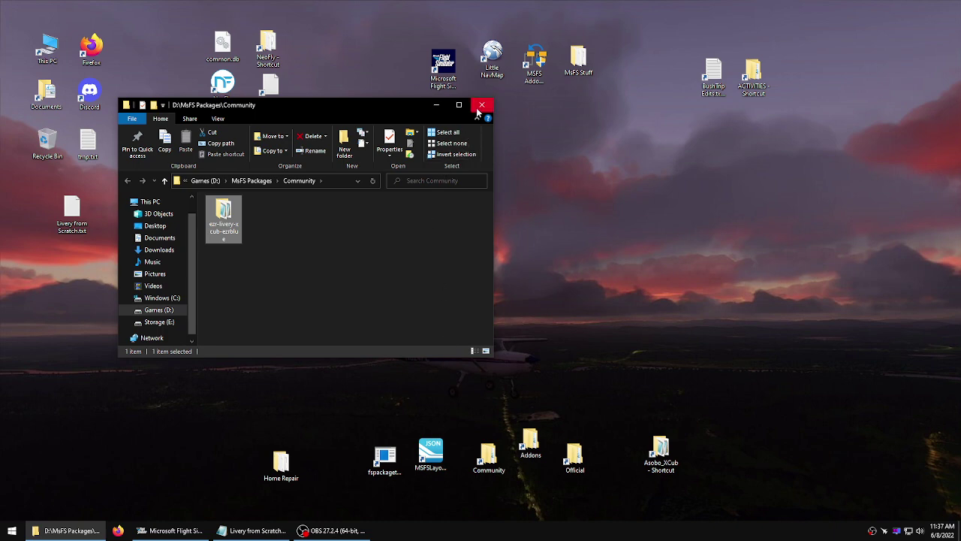
pyautogui.click(351, 245)
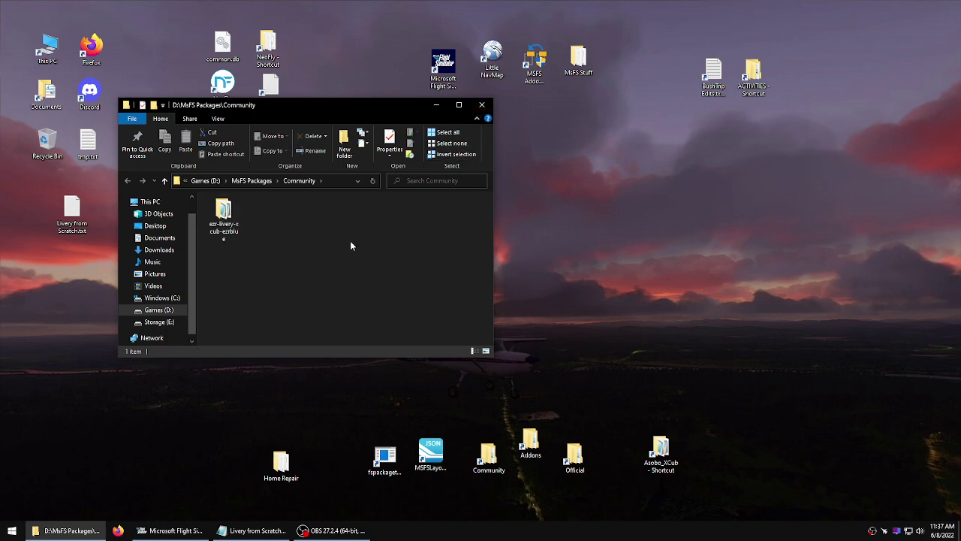
# Look at the OneStore folder inside the Official packages folder, and close both package folder windows.
pyautogui.click(591, 459)
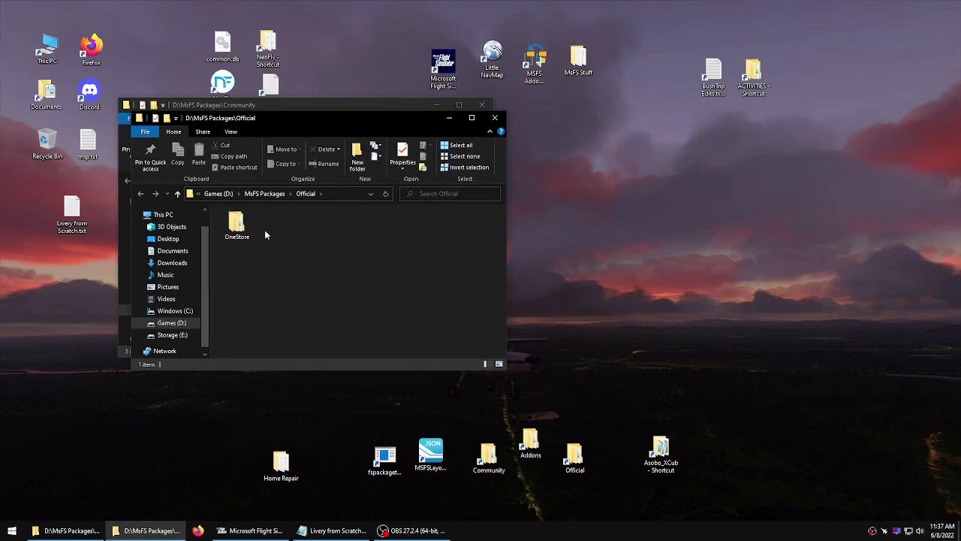
pyautogui.doubleClick(249, 230)
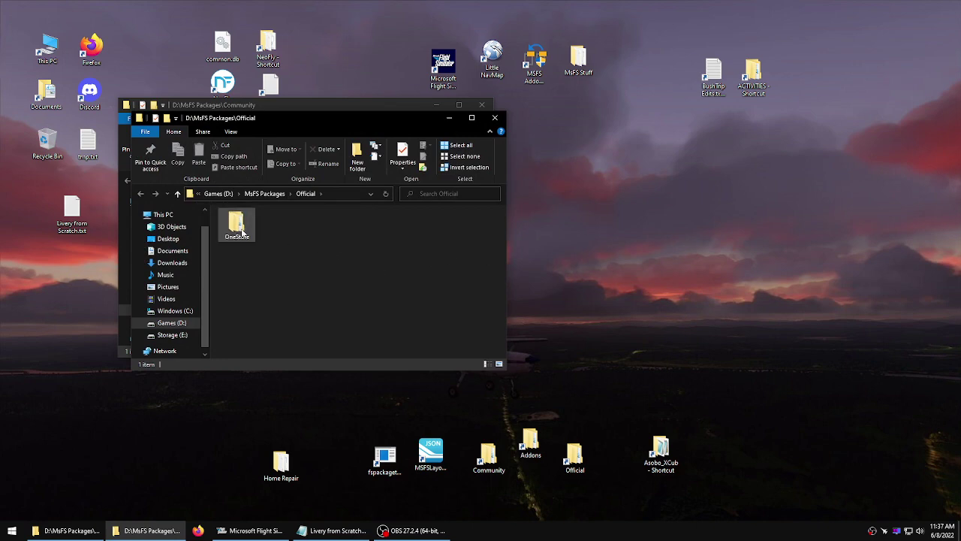
pyautogui.click(495, 117)
pyautogui.click(481, 104)
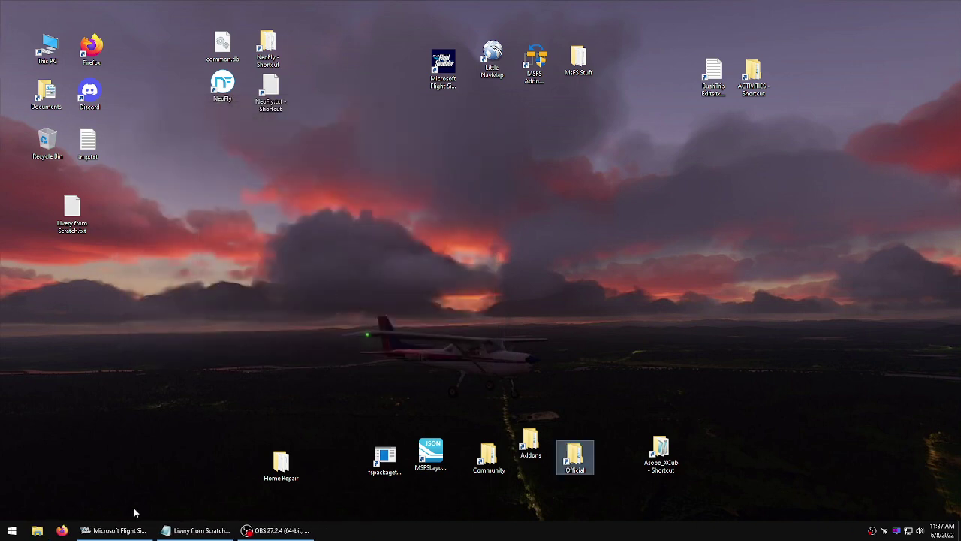
# Switch to Microsoft Flight Simulator and turn Developer Mode on in the general options.
pyautogui.click(116, 530)
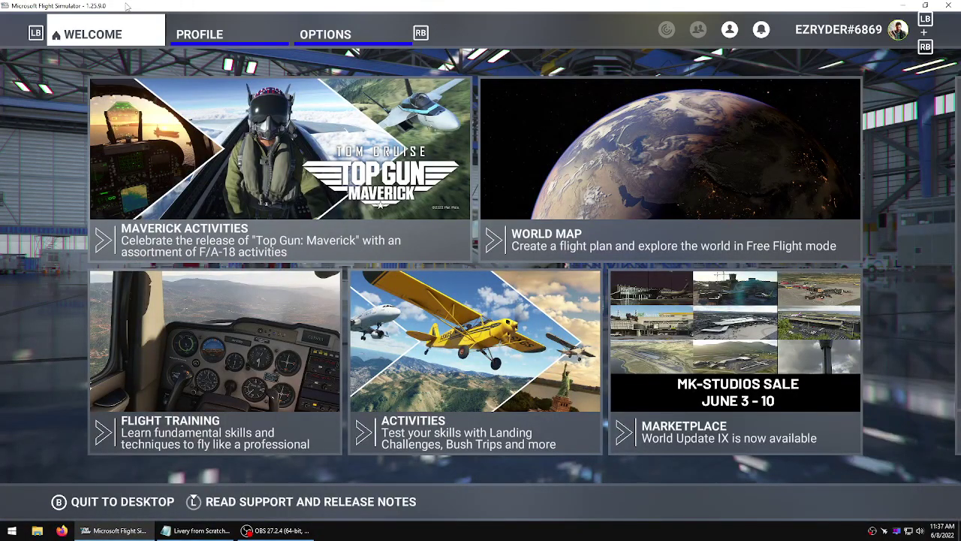
pyautogui.click(330, 34)
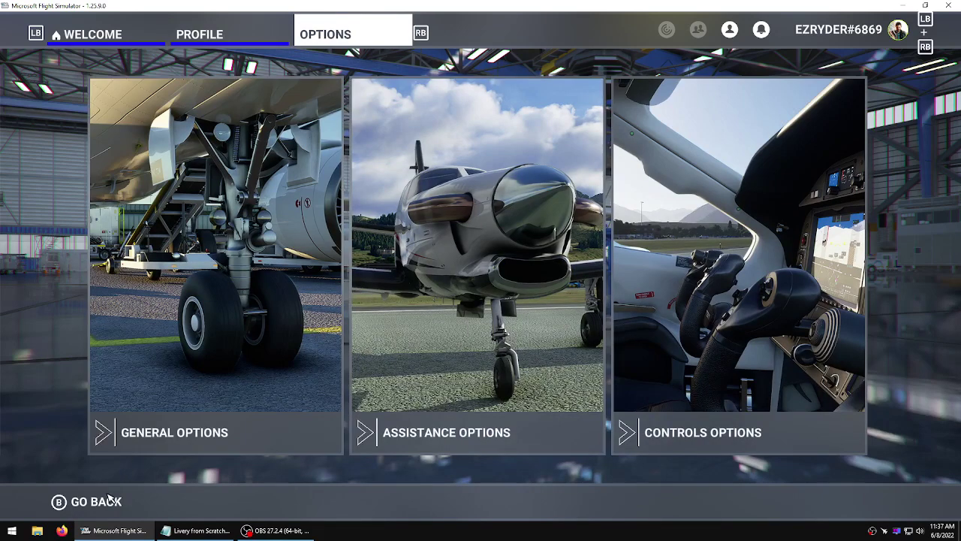
pyautogui.click(192, 361)
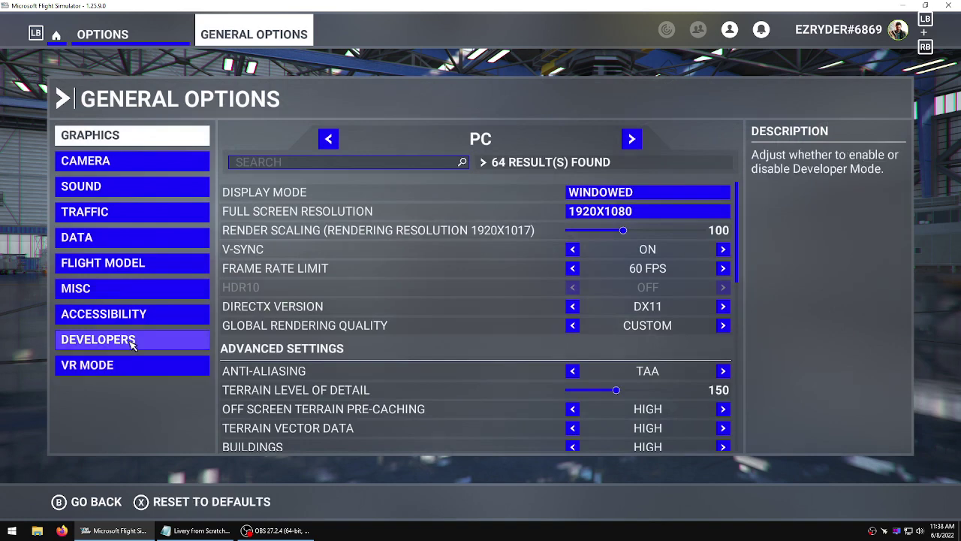
pyautogui.click(132, 339)
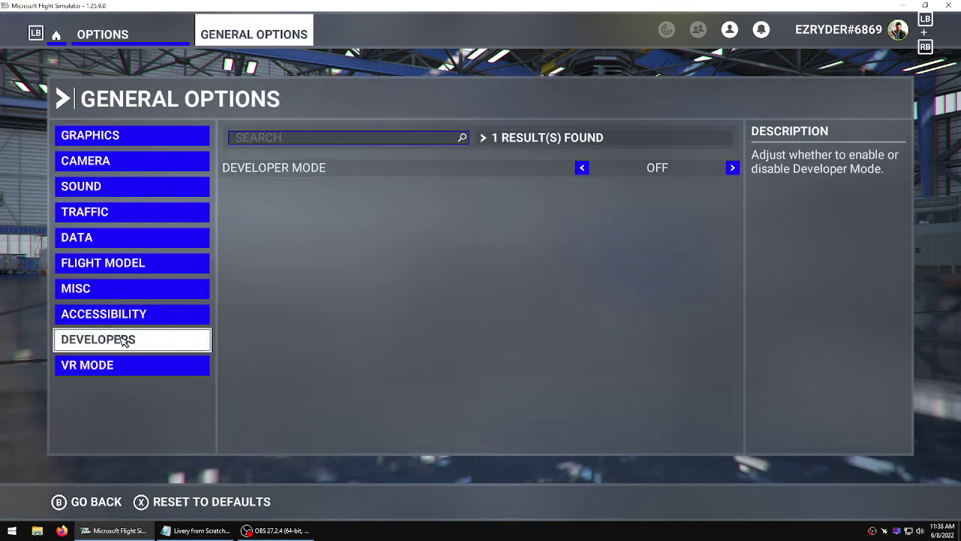
pyautogui.click(732, 167)
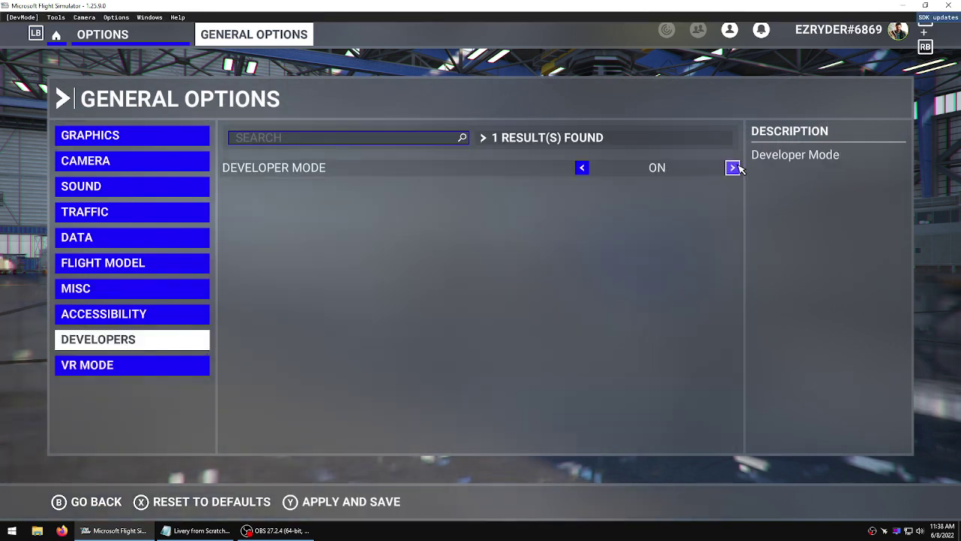
# Apply and save the general options and return to the Welcome screen.
pyautogui.click(343, 501)
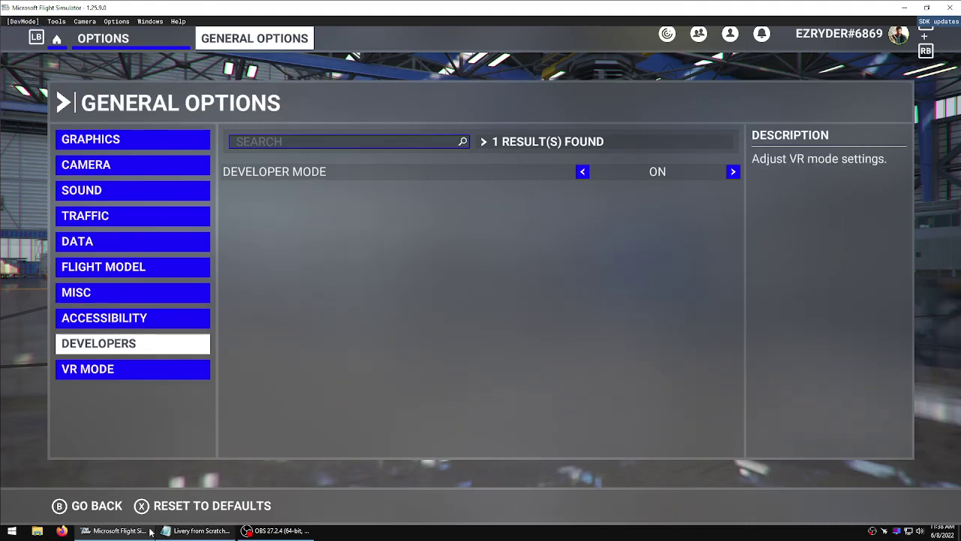
pyautogui.click(90, 505)
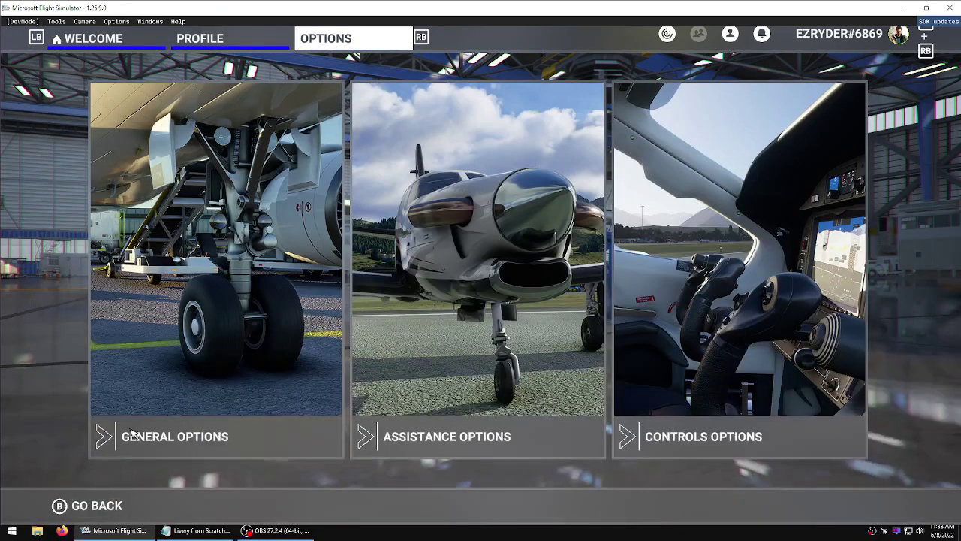
pyautogui.click(106, 39)
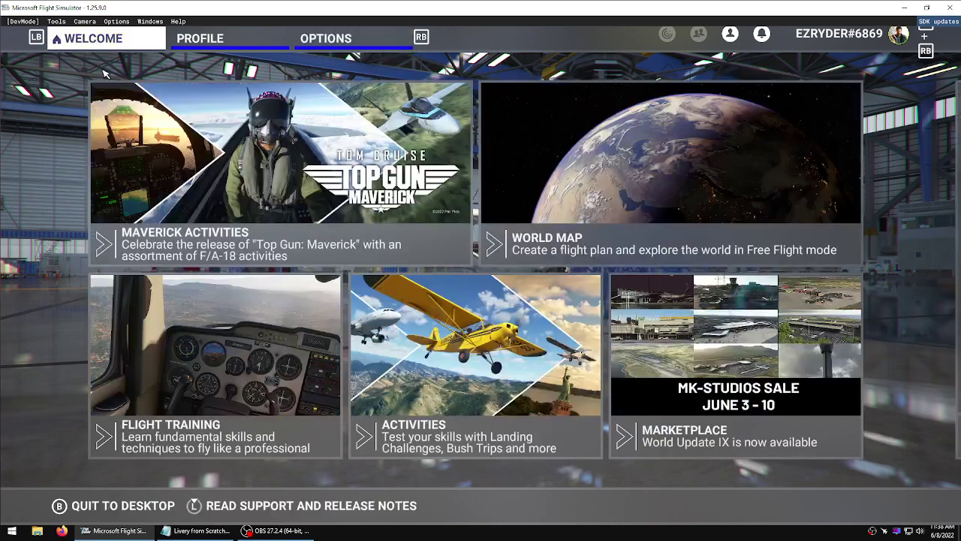
# Look at the Official and Community folders through the Virtual File System's package folder links, closing each folder window.
pyautogui.click(57, 21)
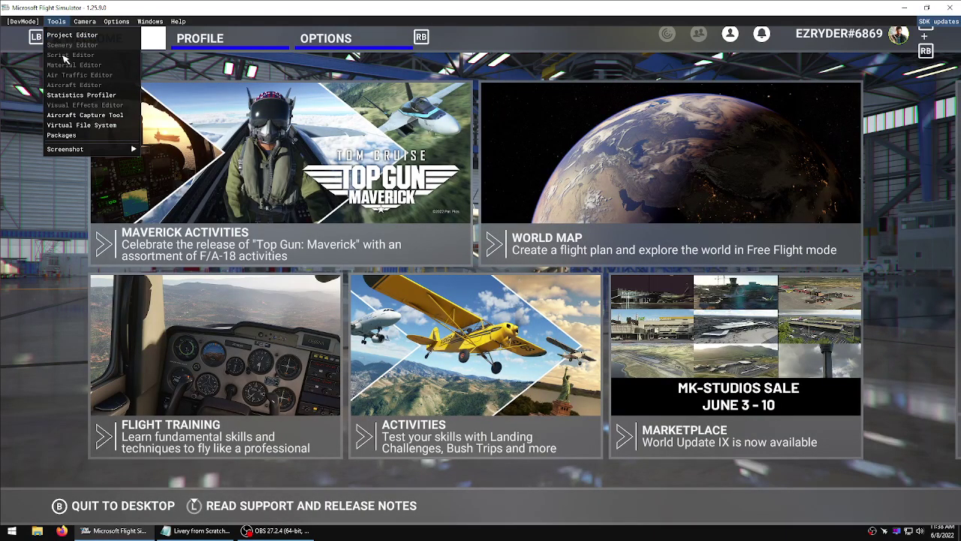
pyautogui.click(74, 125)
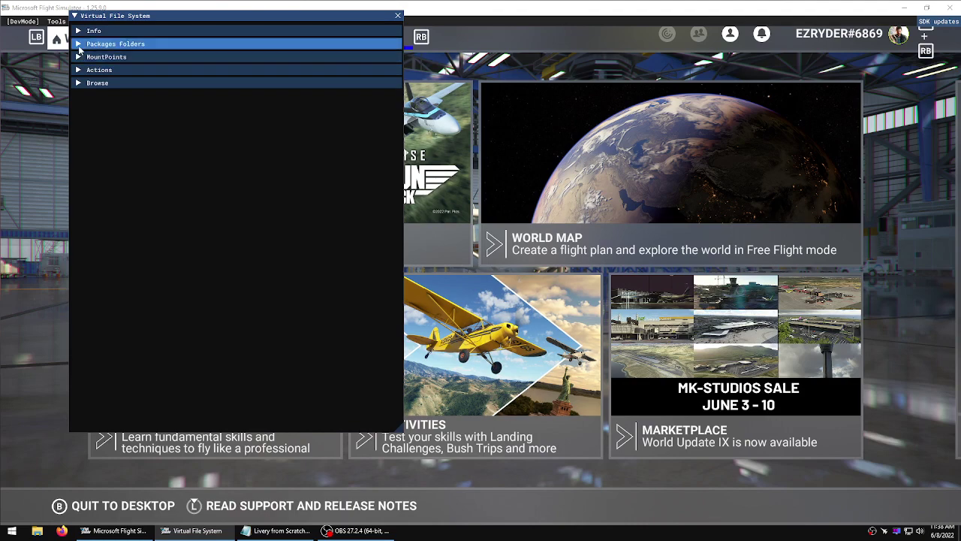
pyautogui.click(116, 44)
pyautogui.click(165, 58)
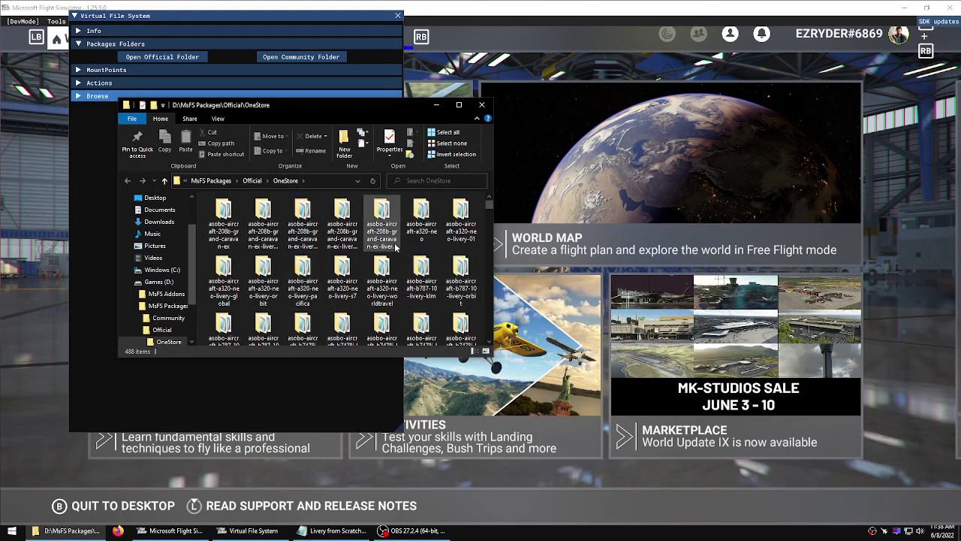
pyautogui.click(485, 104)
pyautogui.click(314, 57)
pyautogui.click(313, 57)
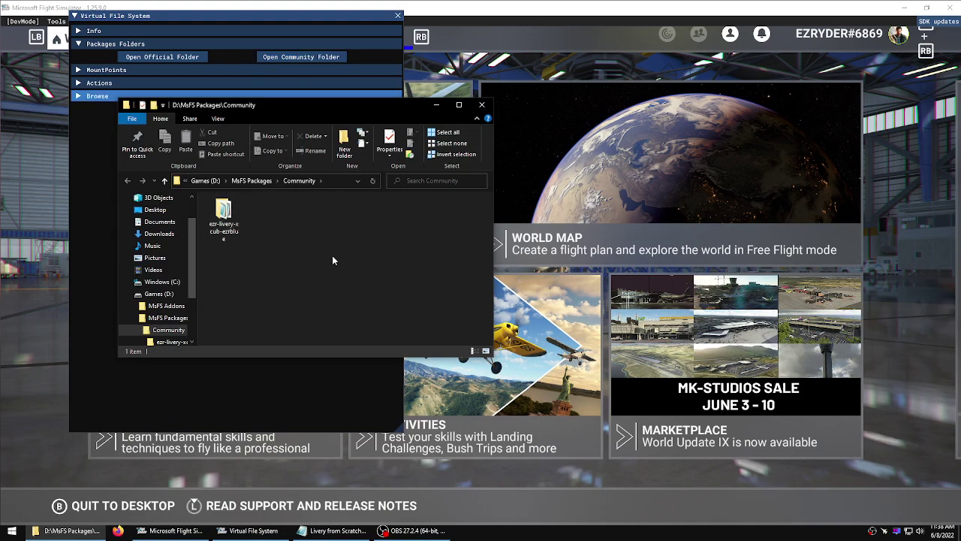
pyautogui.click(481, 105)
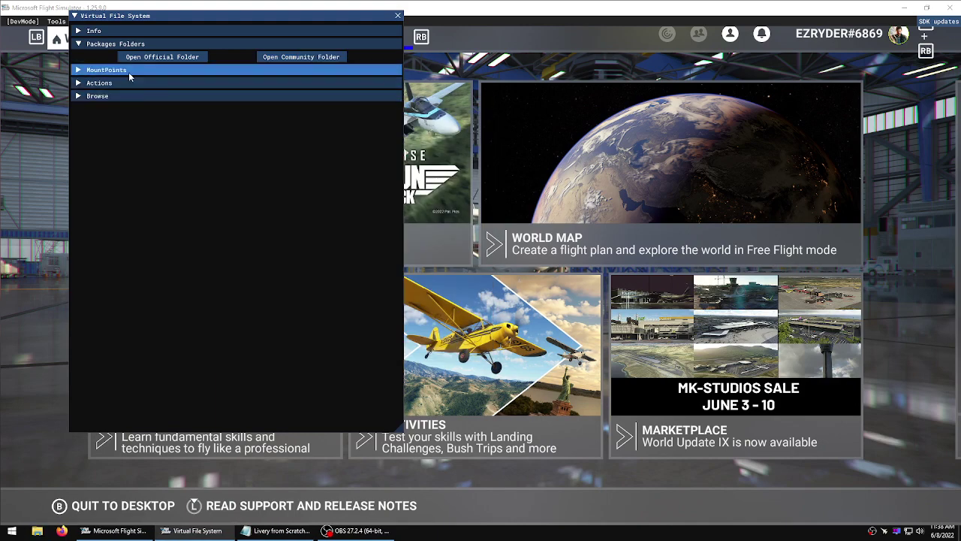
# Browse the Virtual File System for xcub files, clear the filter and close the tool.
pyautogui.click(85, 97)
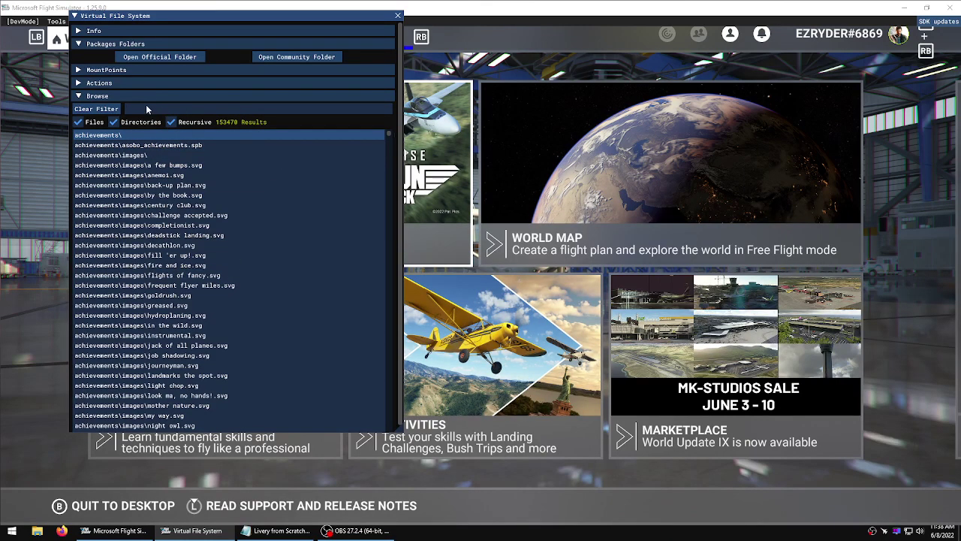
pyautogui.write('xcub')
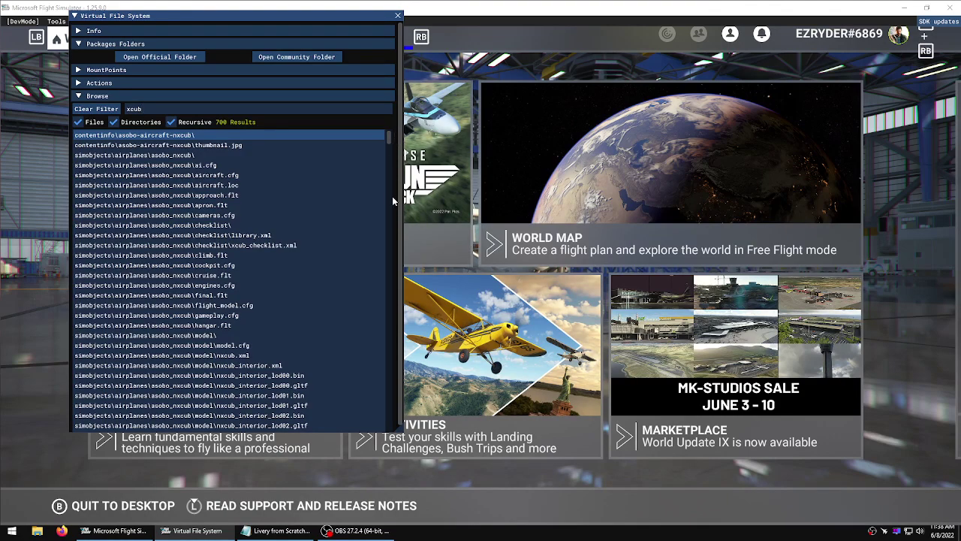
pyautogui.moveTo(391, 140); pyautogui.dragTo(385, 241)
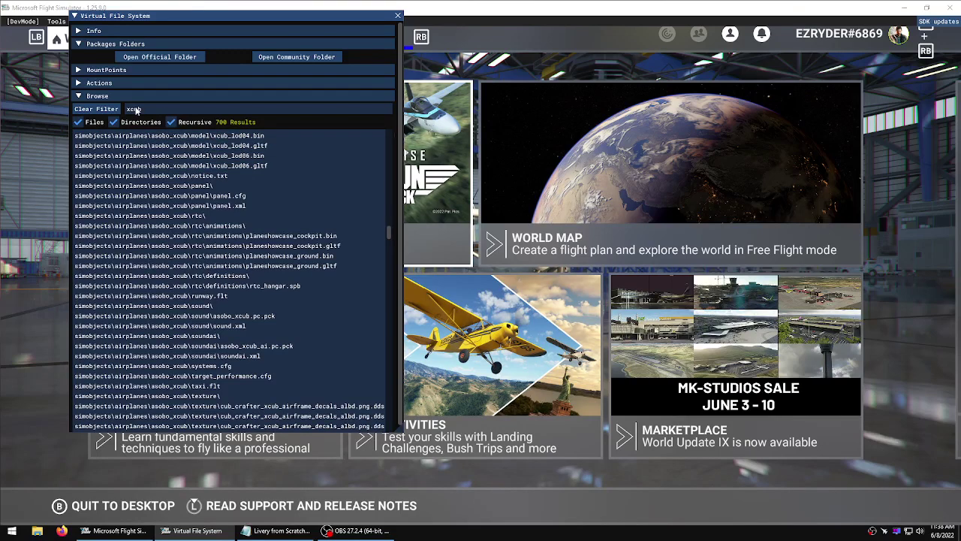
pyautogui.press('BackSpace')
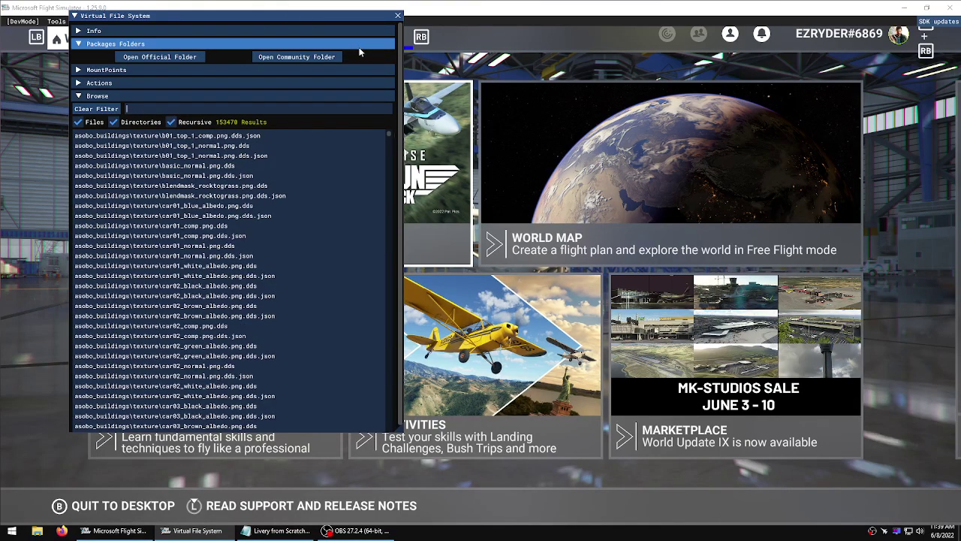
pyautogui.click(398, 15)
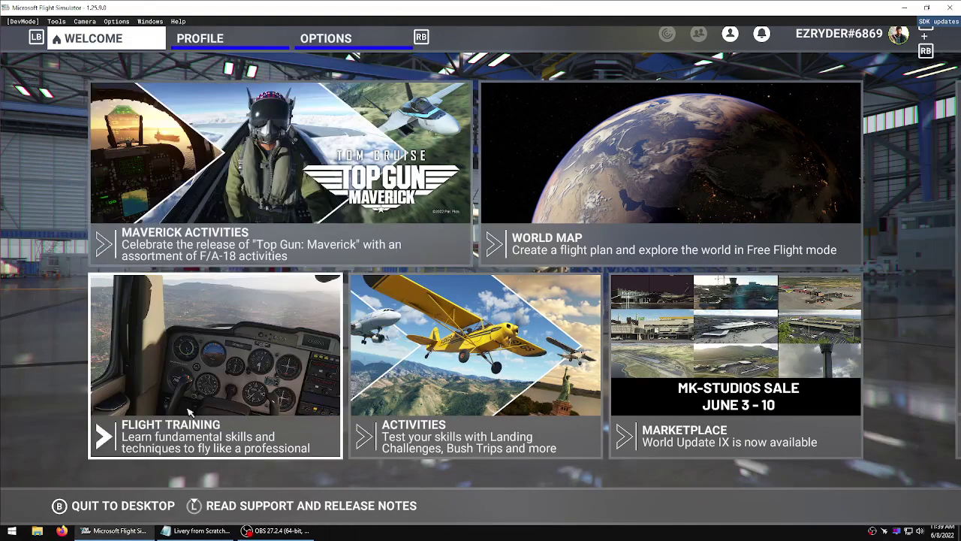
# Quit Microsoft Flight Simulator to the desktop and relaunch it.
pyautogui.click(129, 509)
pyautogui.click(361, 330)
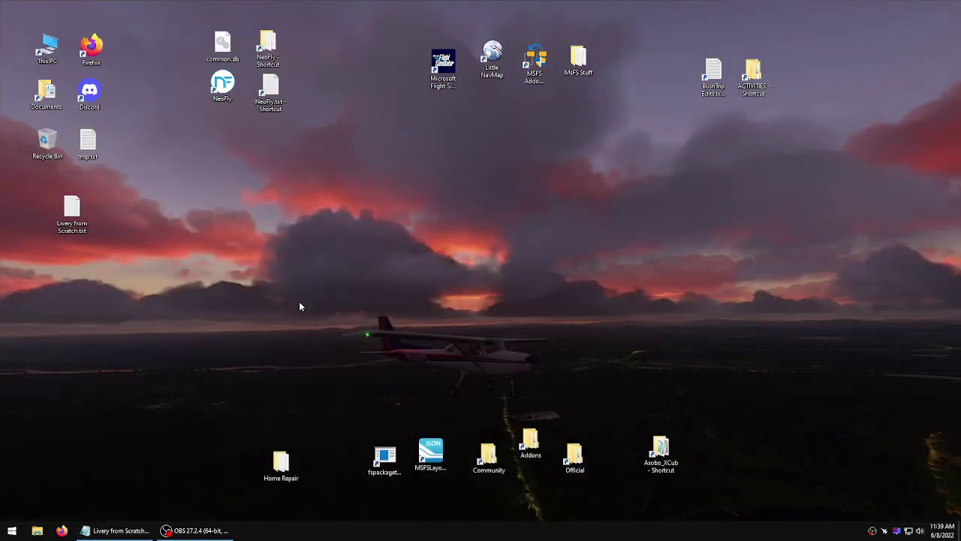
pyautogui.doubleClick(443, 64)
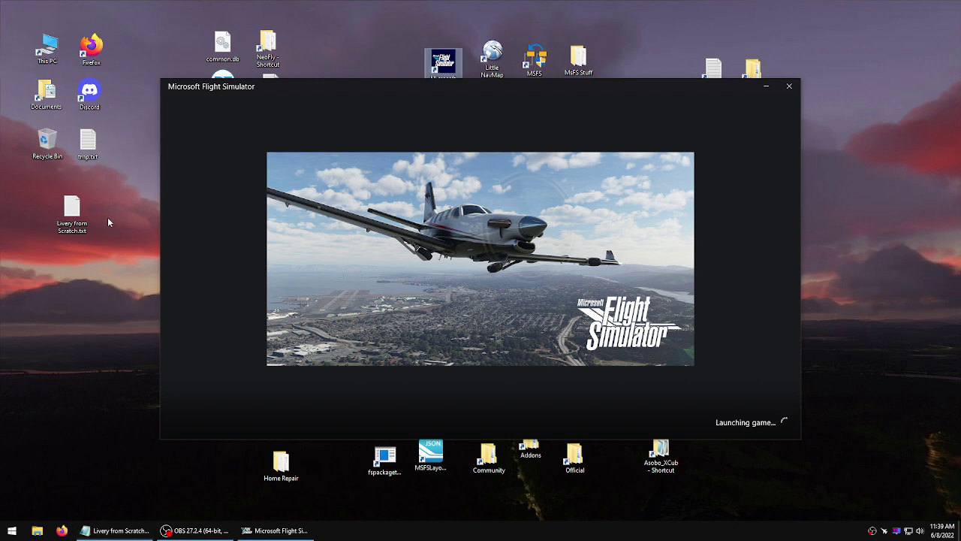
# Open the ezr-livery-xcub-ezrblue folder inside Community, look over its contents, and minimize the loading simulator window.
pyautogui.doubleClick(489, 456)
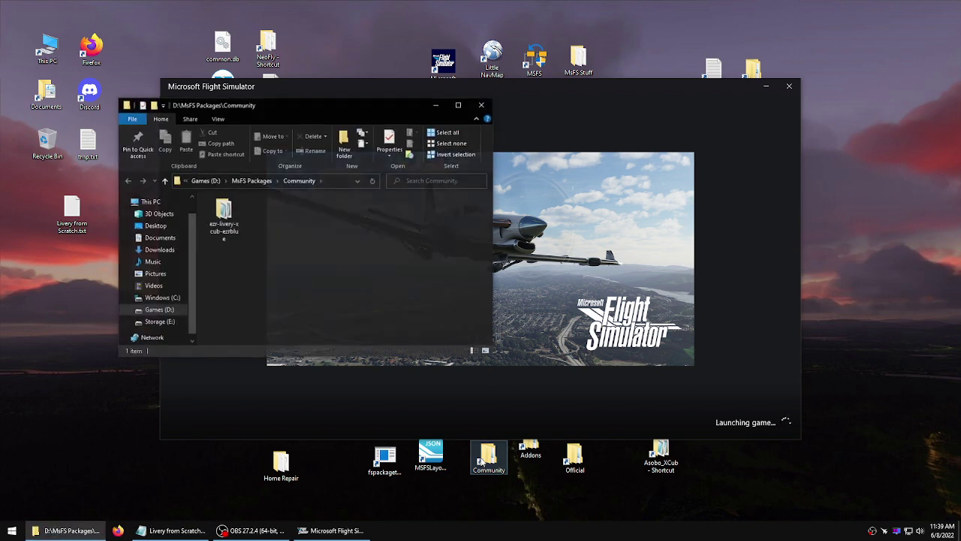
pyautogui.doubleClick(223, 214)
pyautogui.click(224, 218)
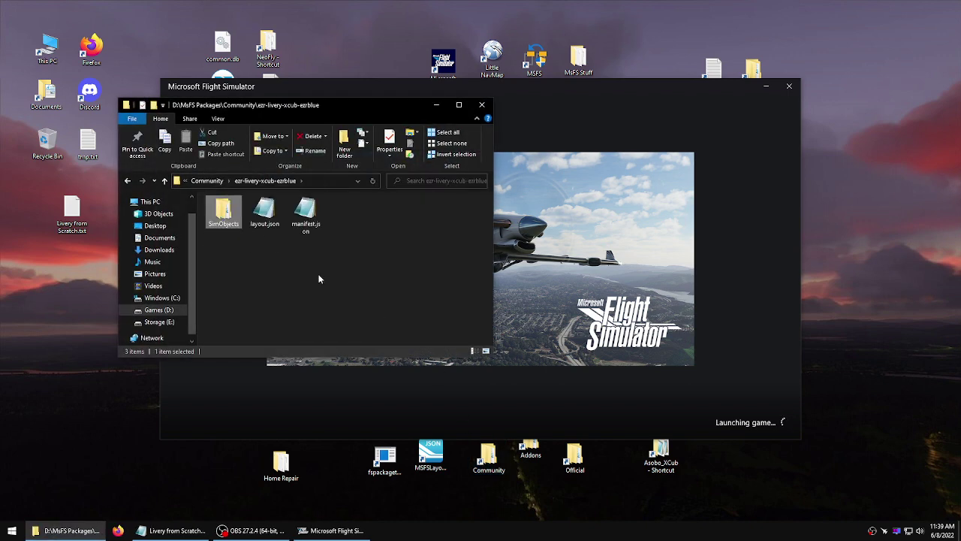
pyautogui.rightClick(255, 258)
pyautogui.click(225, 282)
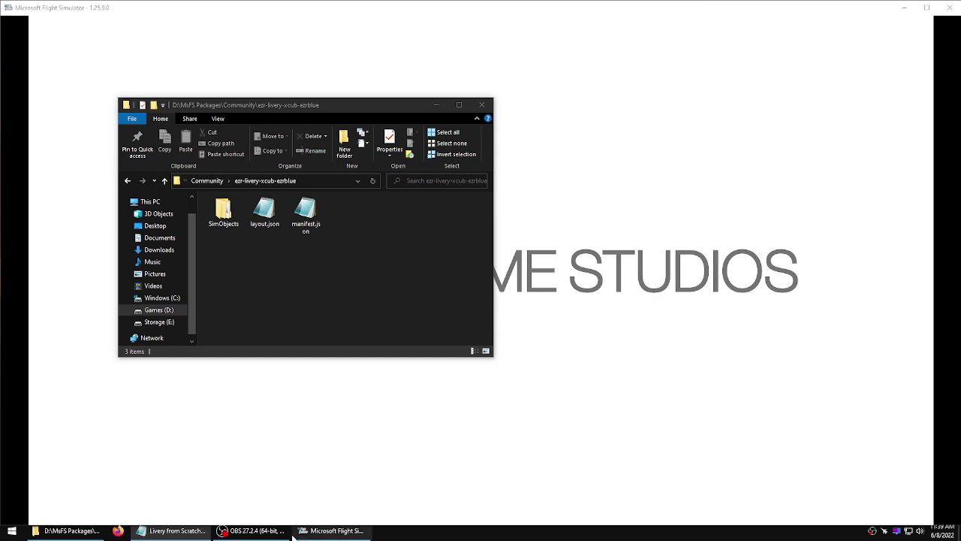
pyautogui.click(348, 533)
pyautogui.click(348, 533)
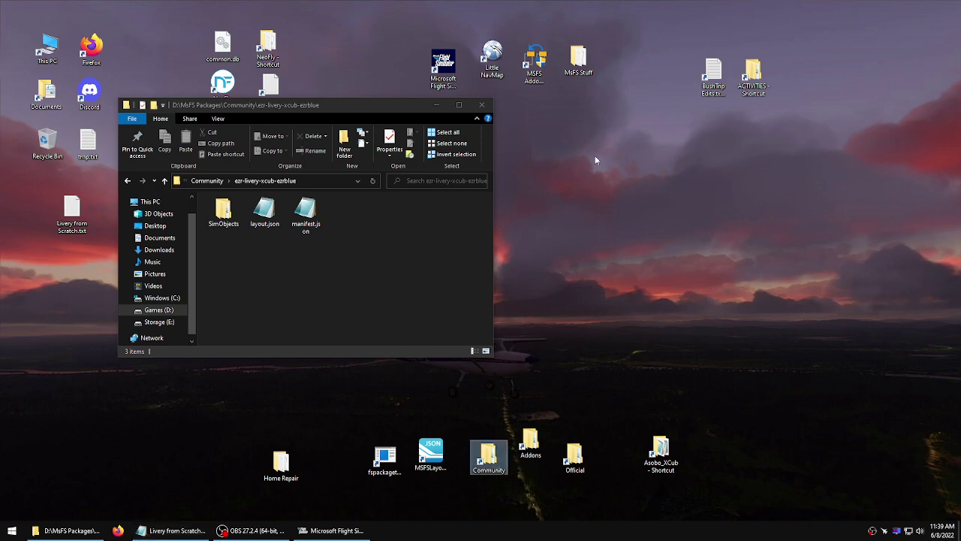
# Check the thumbnail in the ContentInfo folder under MsFS Storage > Custom and copy that ContentInfo folder.
pyautogui.doubleClick(578, 60)
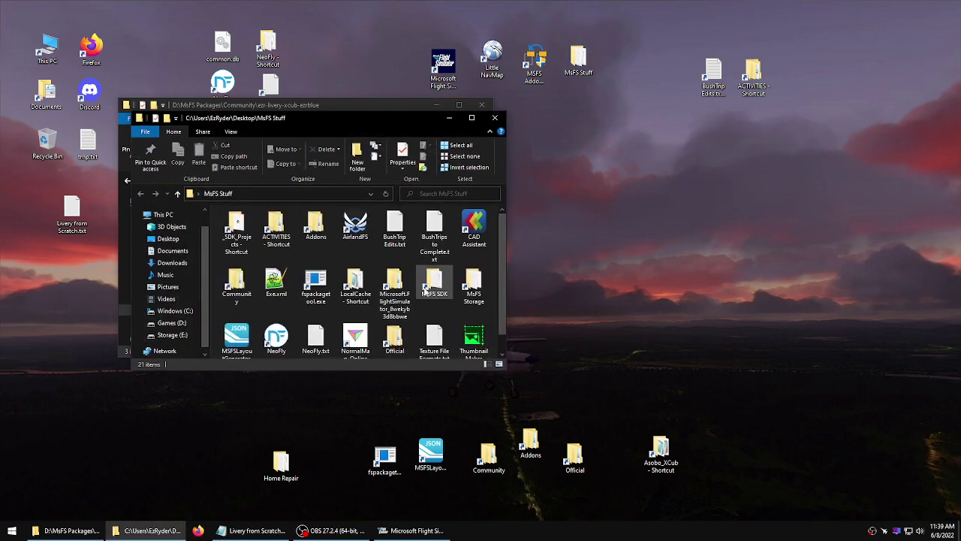
pyautogui.doubleClick(473, 293)
pyautogui.doubleClick(355, 229)
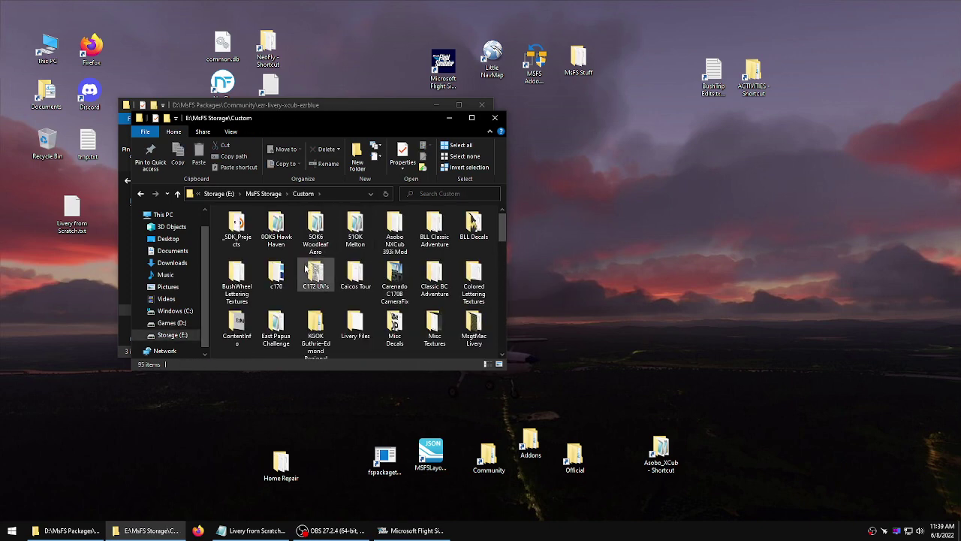
pyautogui.doubleClick(240, 320)
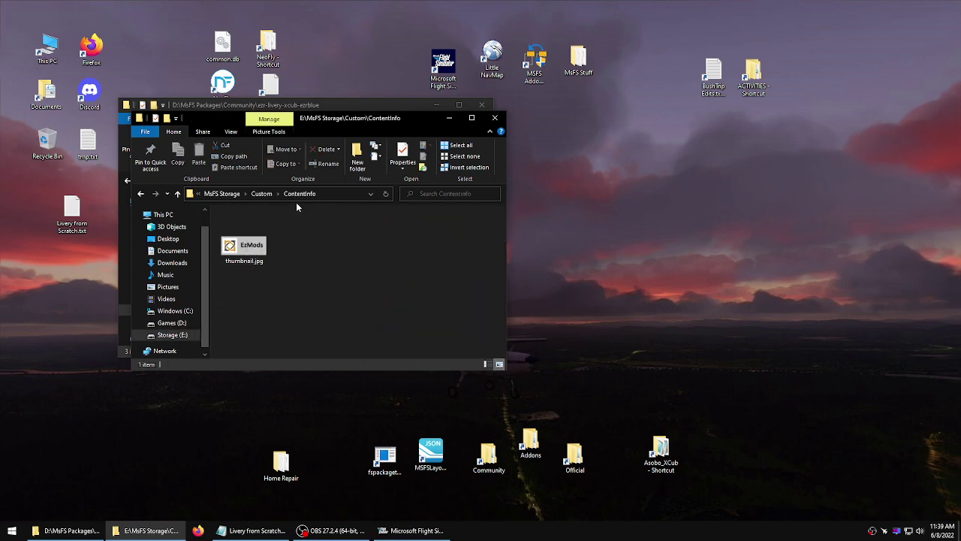
pyautogui.click(178, 193)
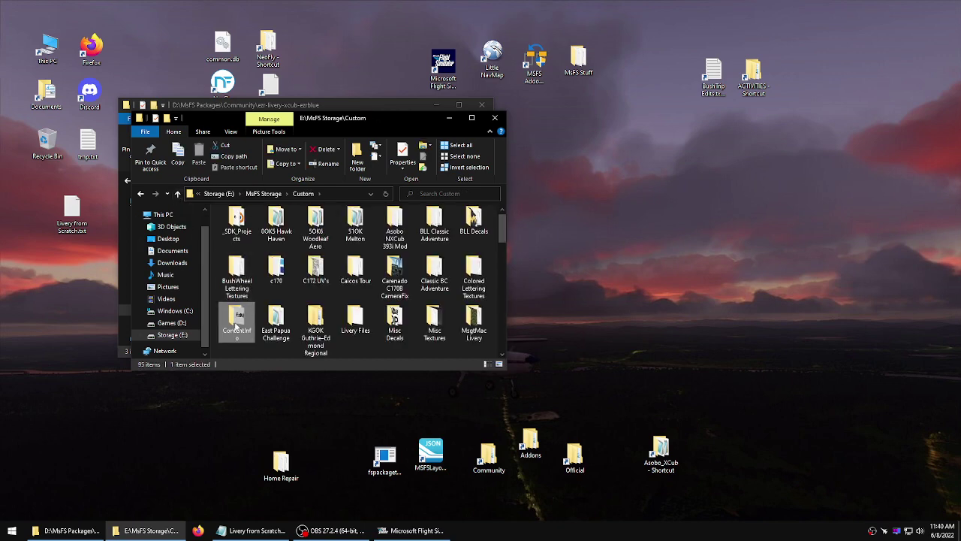
pyautogui.rightClick(237, 323)
pyautogui.click(267, 265)
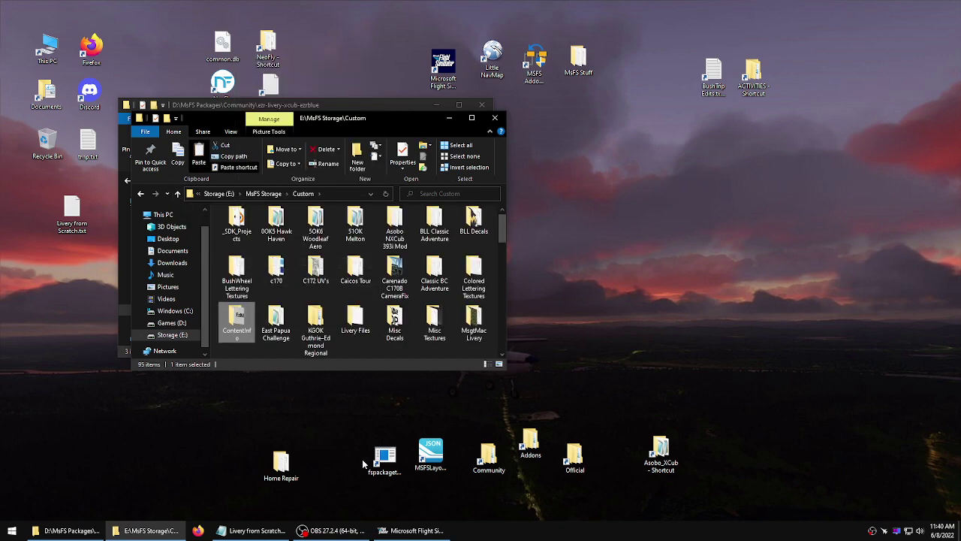
# Paste the ContentInfo folder into the ezr-livery-xcub-ezrblue package folder beside its window, and delete the pasted copy.
pyautogui.moveTo(341, 126); pyautogui.dragTo(716, 160)
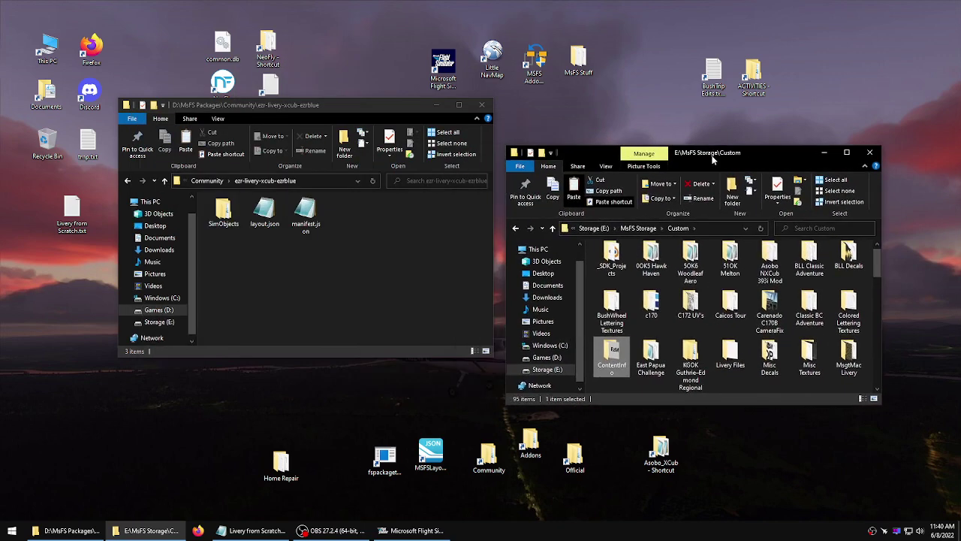
pyautogui.click(299, 298)
pyautogui.rightClick(271, 274)
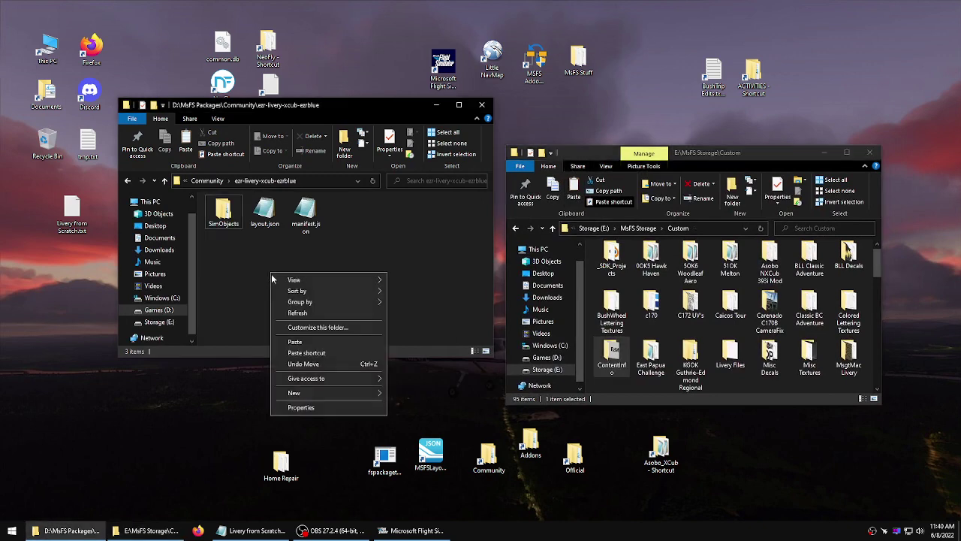
pyautogui.click(295, 342)
pyautogui.click(308, 213)
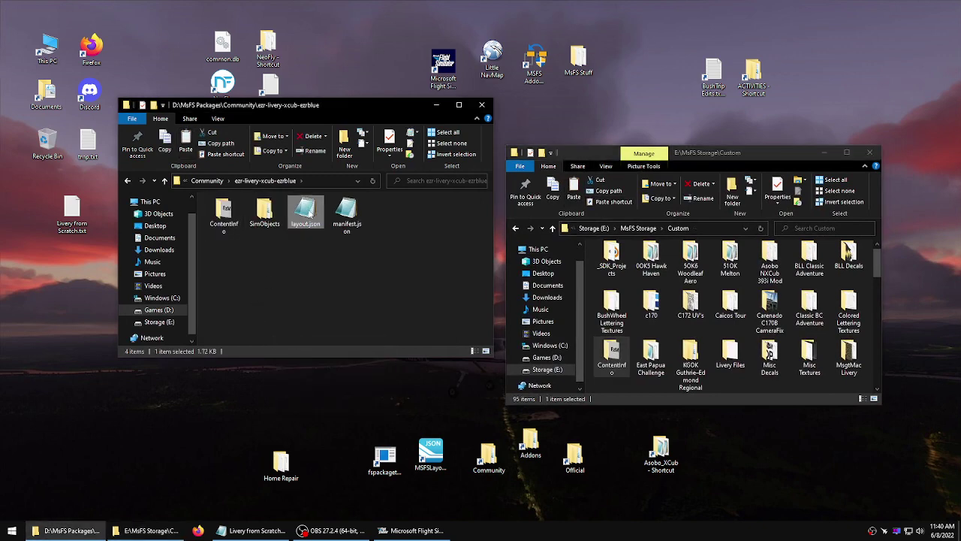
pyautogui.rightClick(228, 216)
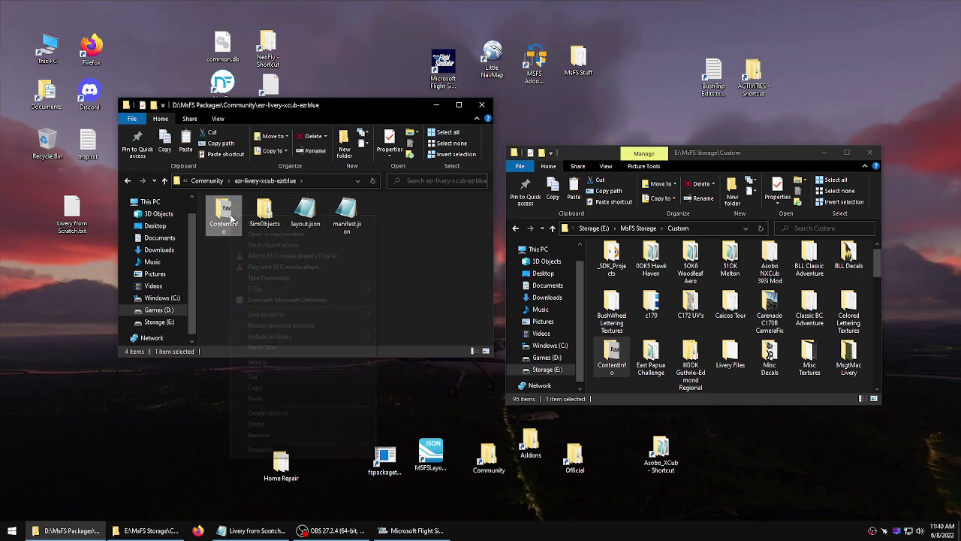
pyautogui.click(256, 424)
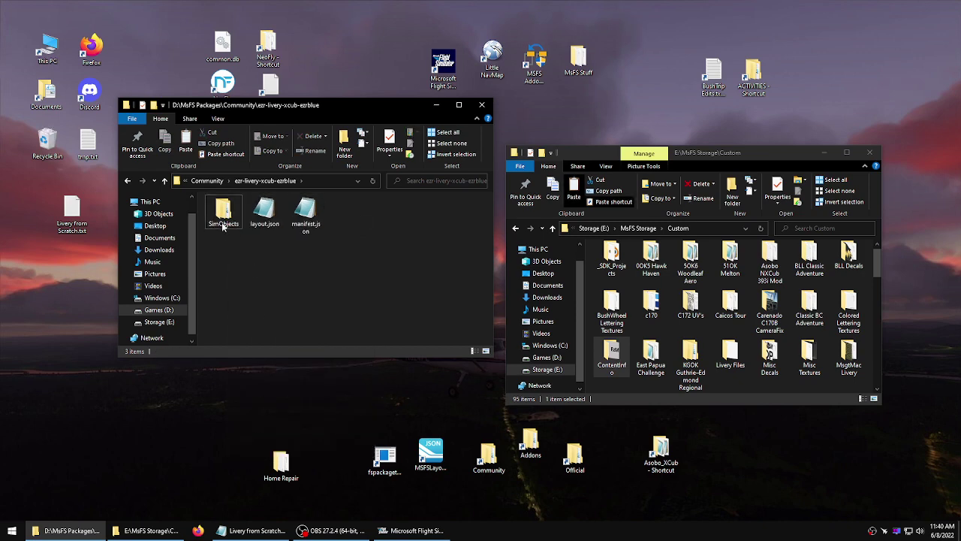
# Check the simulator's loading, open aircraft.cfg from the package's Asobo_XCub_ezrBlue folder, and examine the base_container path.
pyautogui.click(409, 530)
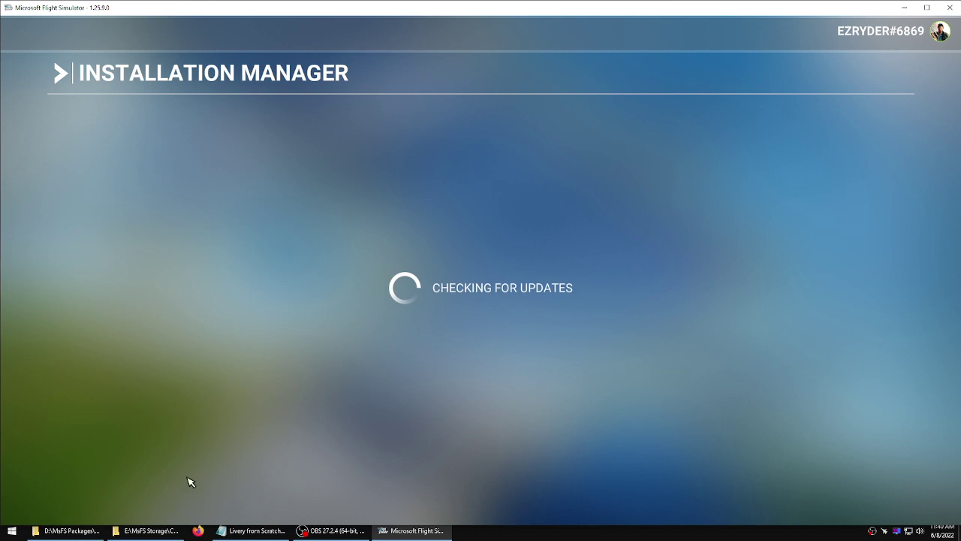
pyautogui.click(85, 530)
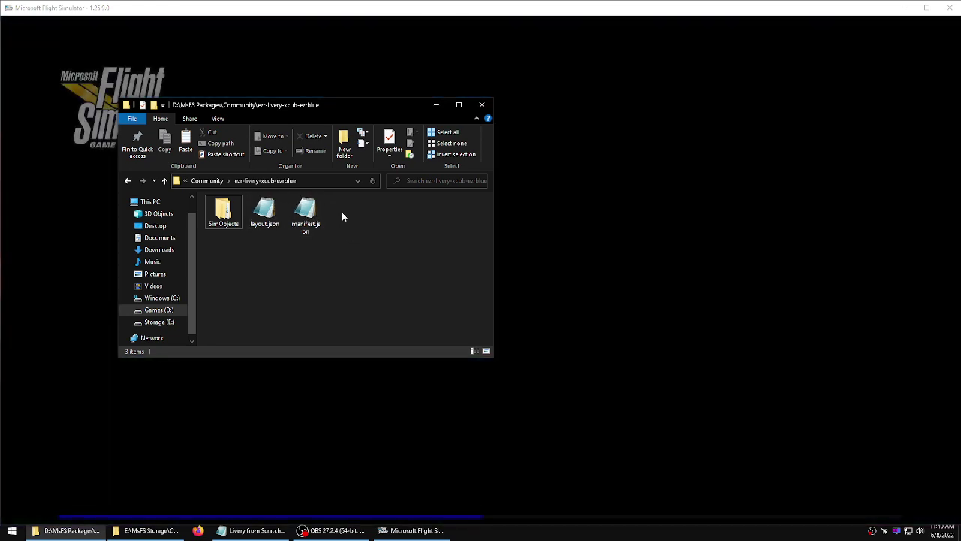
pyautogui.moveTo(341, 212); pyautogui.dragTo(271, 229)
pyautogui.click(224, 213)
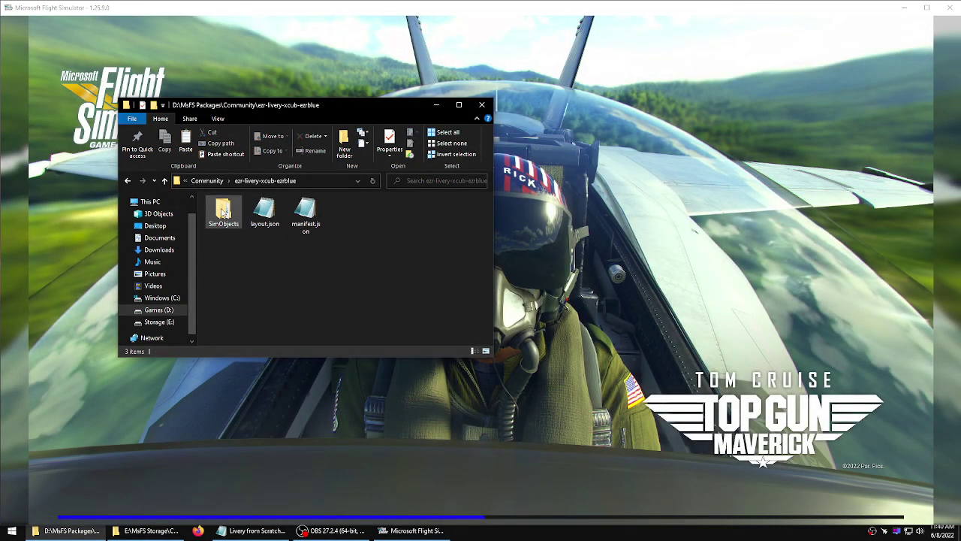
pyautogui.doubleClick(223, 212)
pyautogui.doubleClick(222, 213)
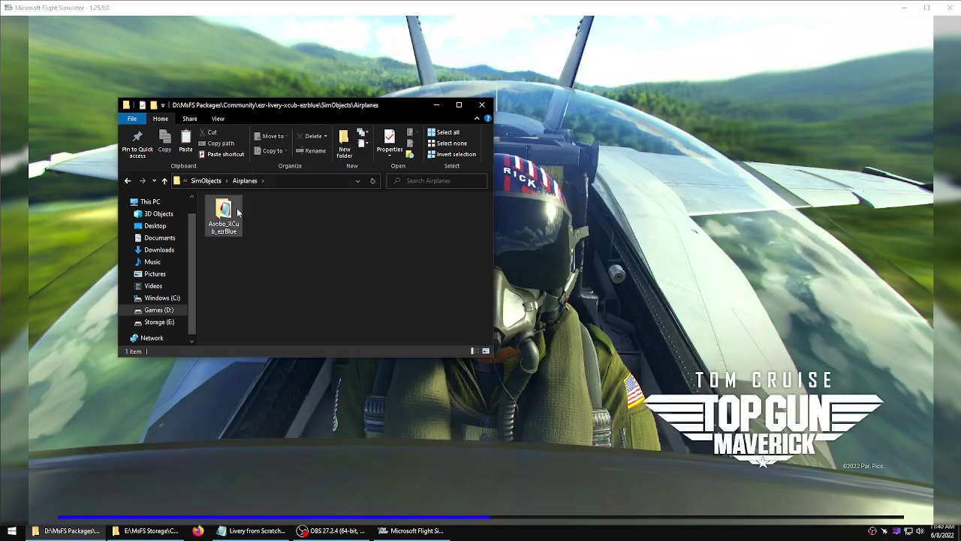
pyautogui.doubleClick(233, 209)
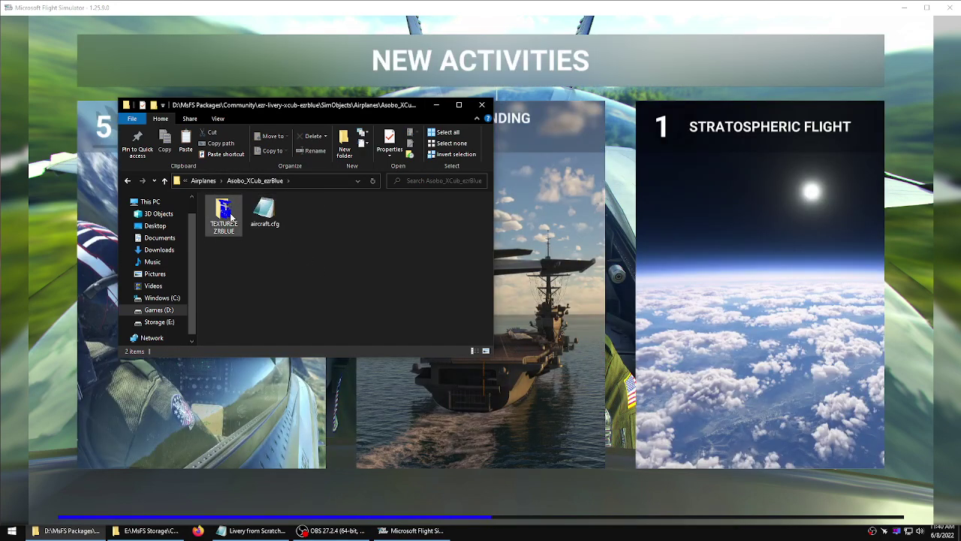
pyautogui.click(272, 213)
pyautogui.doubleClick(272, 212)
pyautogui.moveTo(420, 237); pyautogui.dragTo(479, 237)
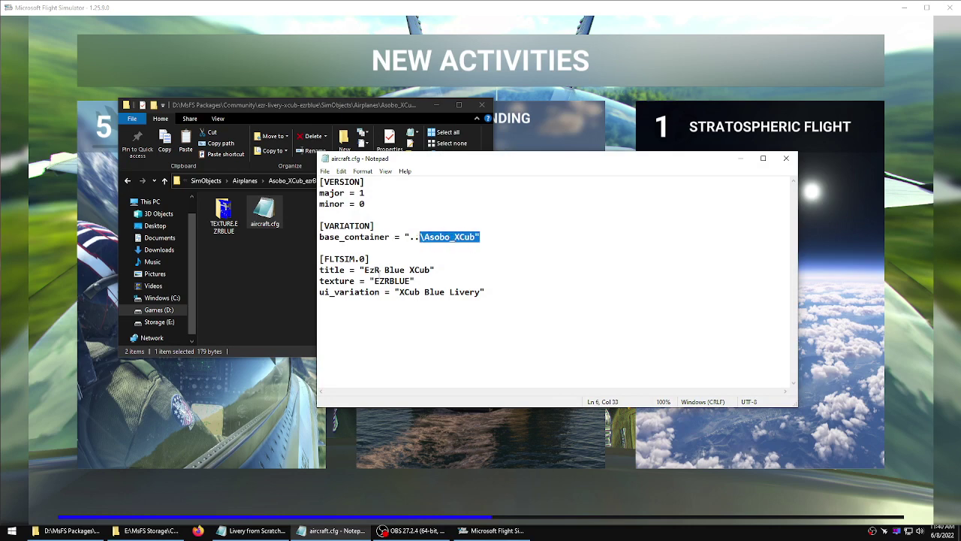
# Examine the title, texture and ui_variation entries under [FLTSIM.0] in aircraft.cfg, and close the file.
pyautogui.moveTo(375, 281); pyautogui.dragTo(367, 259)
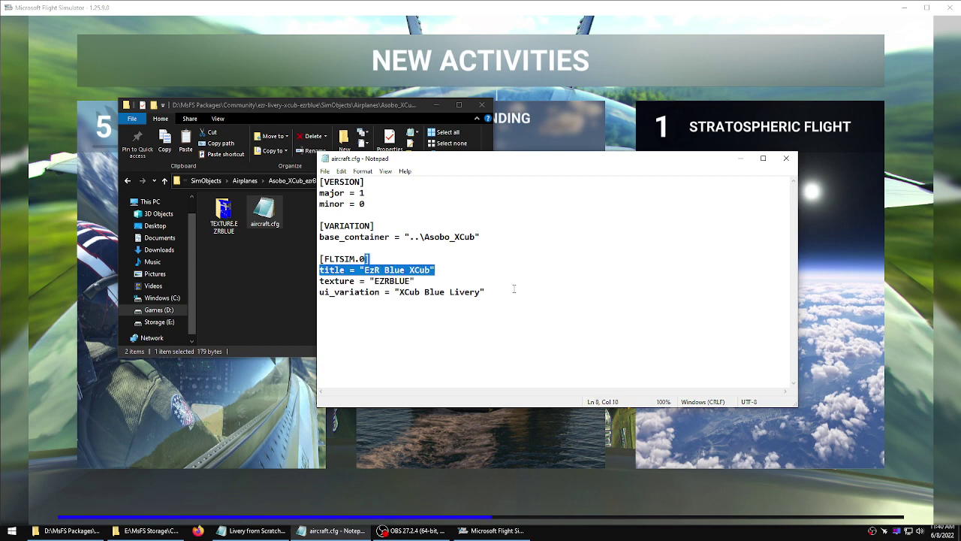
pyautogui.moveTo(514, 289); pyautogui.dragTo(421, 292)
pyautogui.click(785, 157)
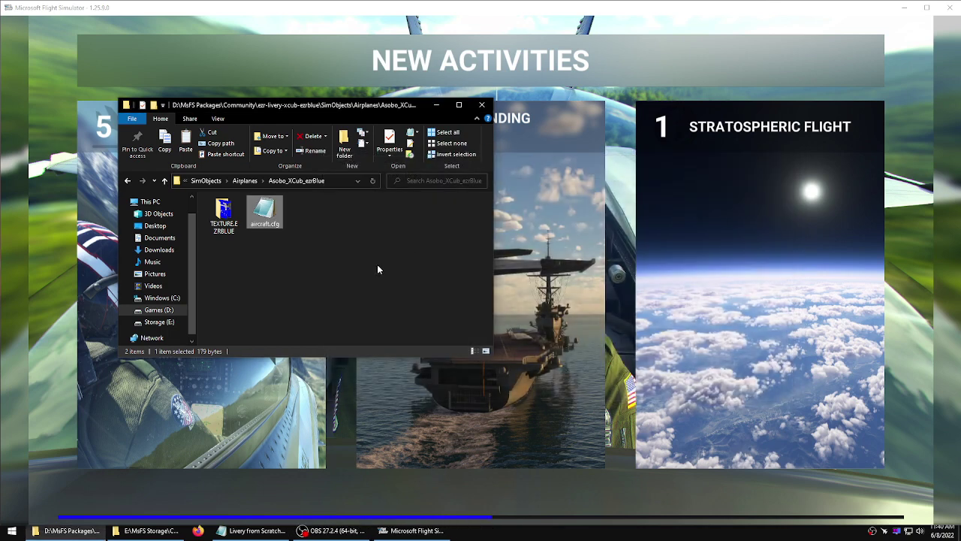
# Open the TEXTURE.EZRBLUE folder, inspect the livery decals texture file, and move the folder window out of the way.
pyautogui.click(220, 209)
pyautogui.doubleClick(223, 202)
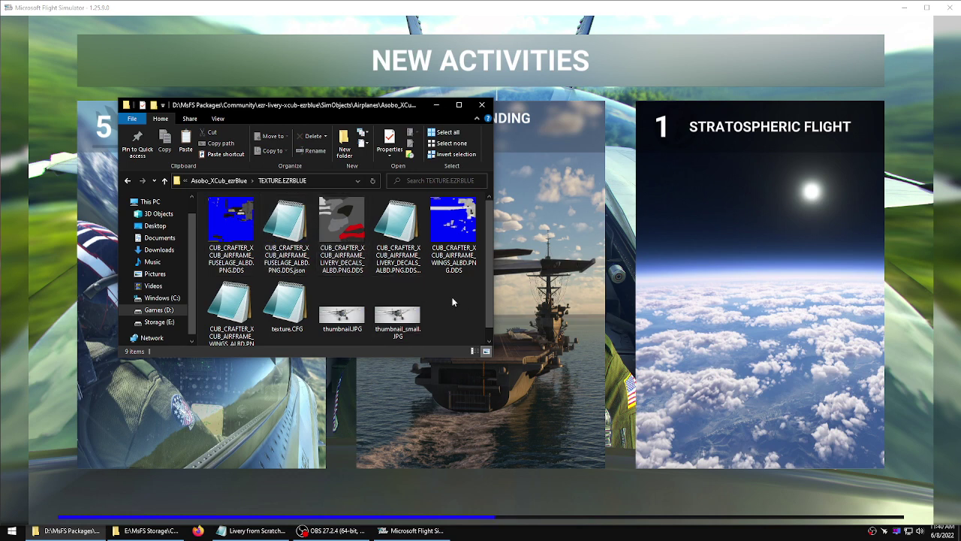
pyautogui.click(342, 229)
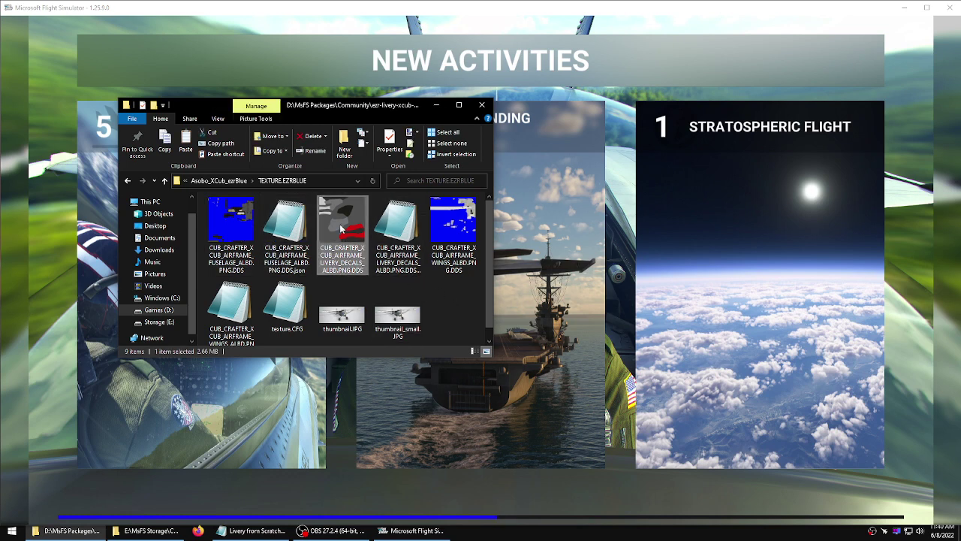
pyautogui.moveTo(347, 109); pyautogui.dragTo(312, 167)
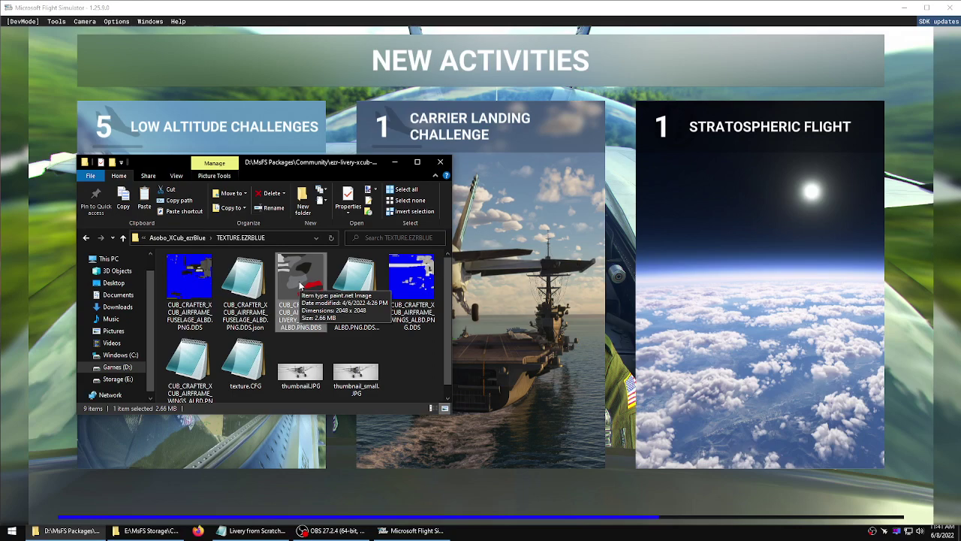
pyautogui.moveTo(332, 170); pyautogui.dragTo(0, 166)
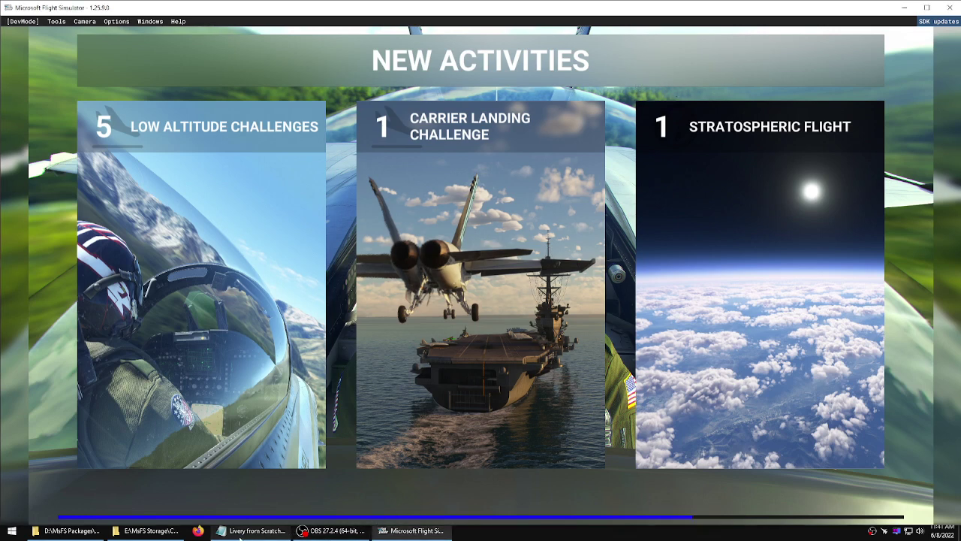
# Bring up the MsFS Storage > Custom folder window and close it.
pyautogui.moveTo(240, 536)
pyautogui.click(152, 532)
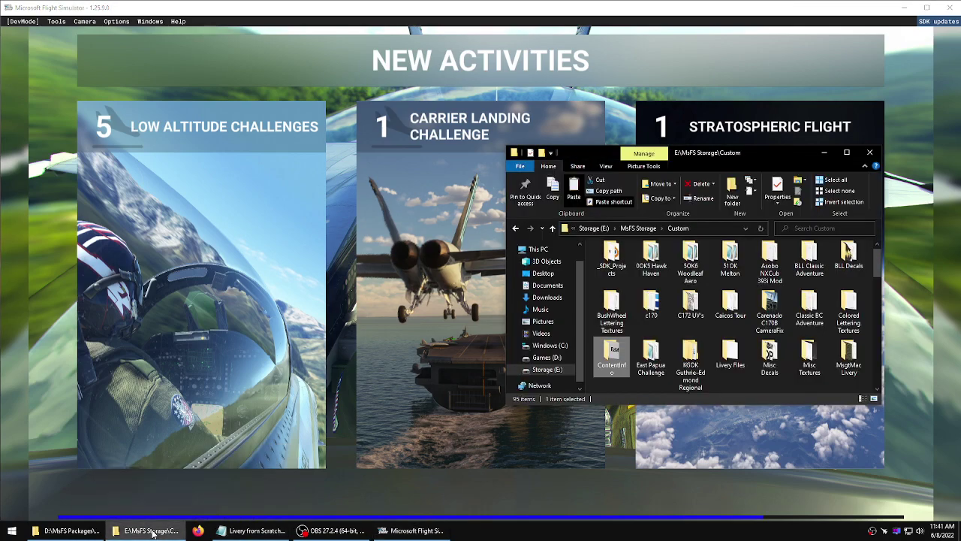
pyautogui.click(872, 154)
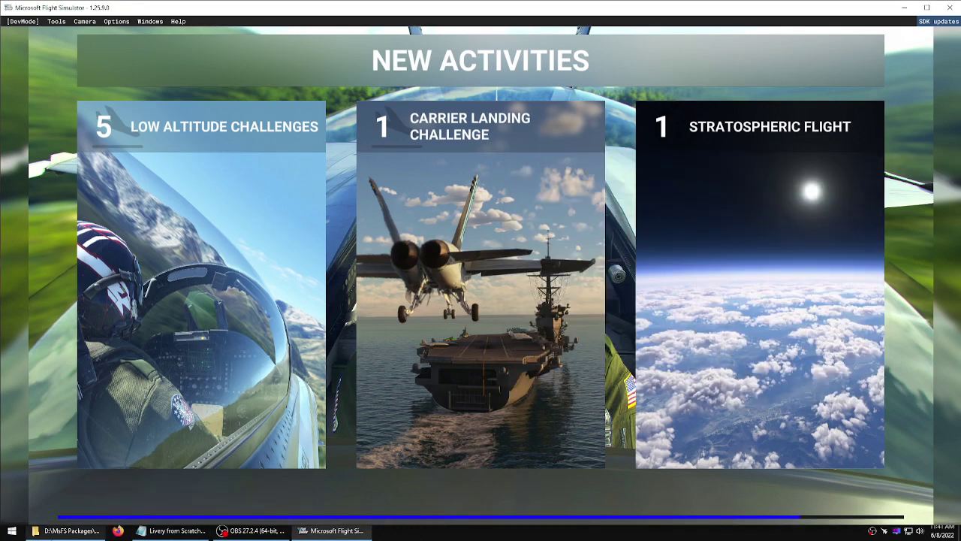
pyautogui.click(64, 533)
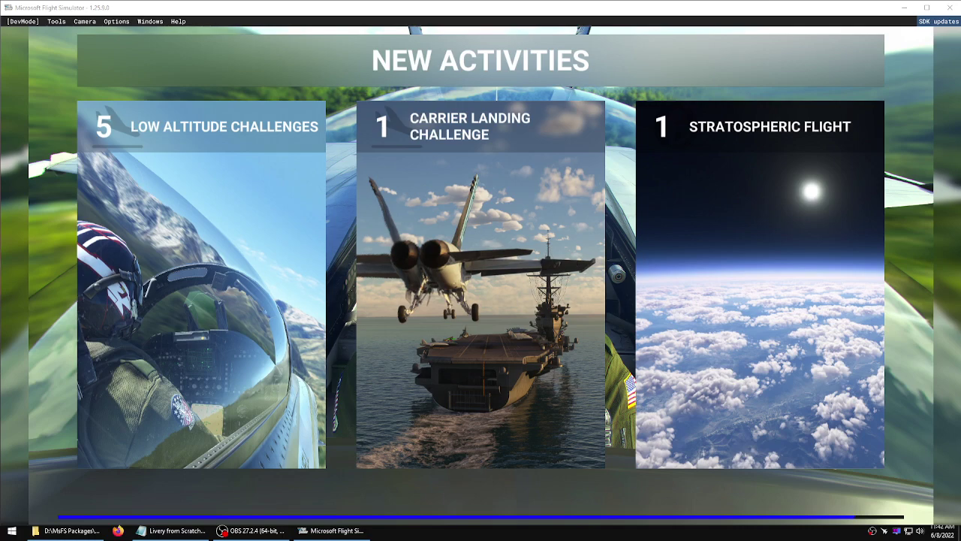
# View thumbnail.JPG in the TEXTURE.EZRBLUE folder, close the image, and look over both thumbnail files.
pyautogui.click(68, 530)
pyautogui.click(256, 238)
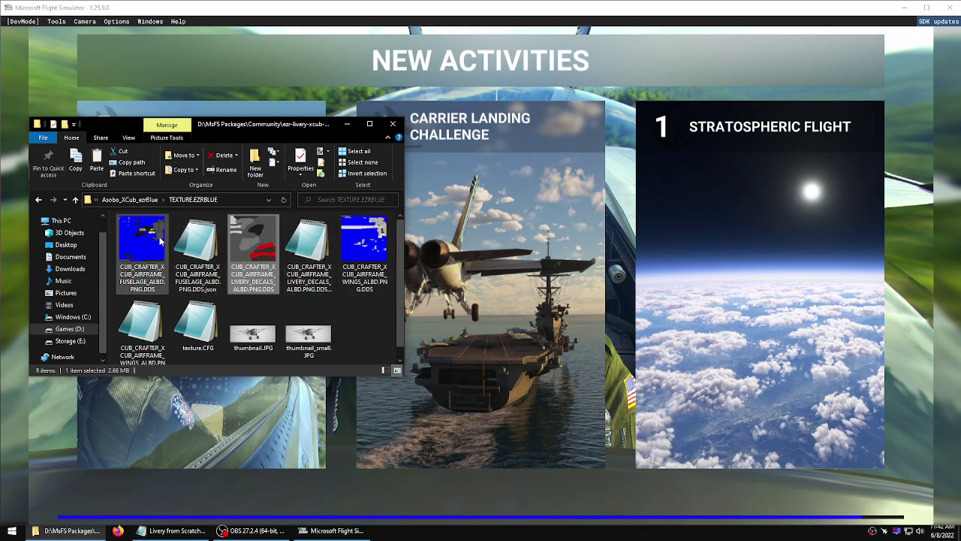
pyautogui.click(240, 339)
pyautogui.doubleClick(240, 338)
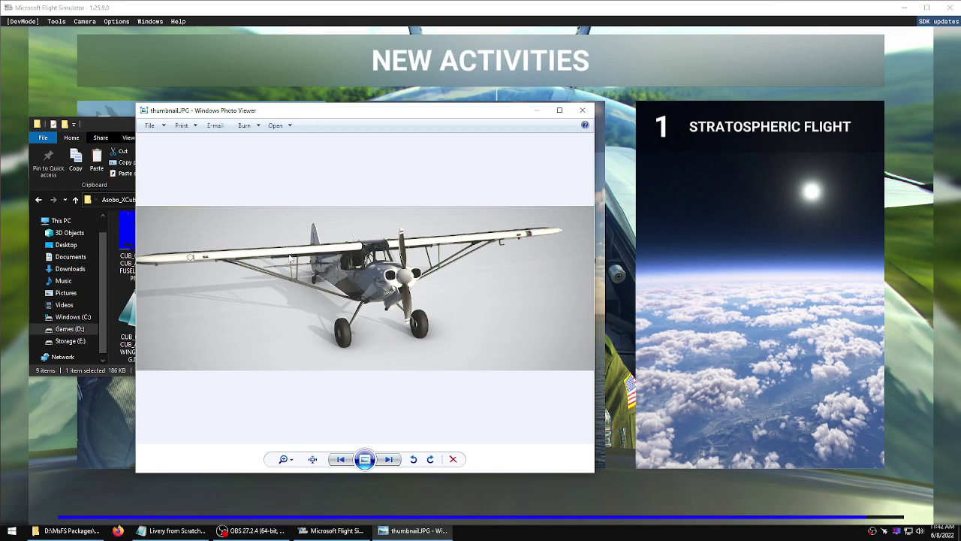
pyautogui.moveTo(438, 111); pyautogui.dragTo(388, 110)
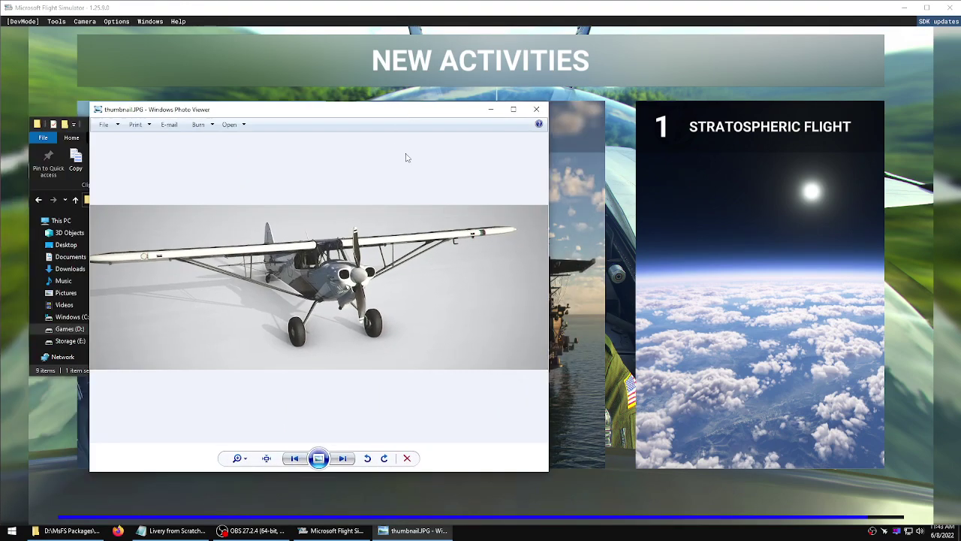
pyautogui.click(537, 113)
pyautogui.moveTo(368, 310); pyautogui.dragTo(248, 342)
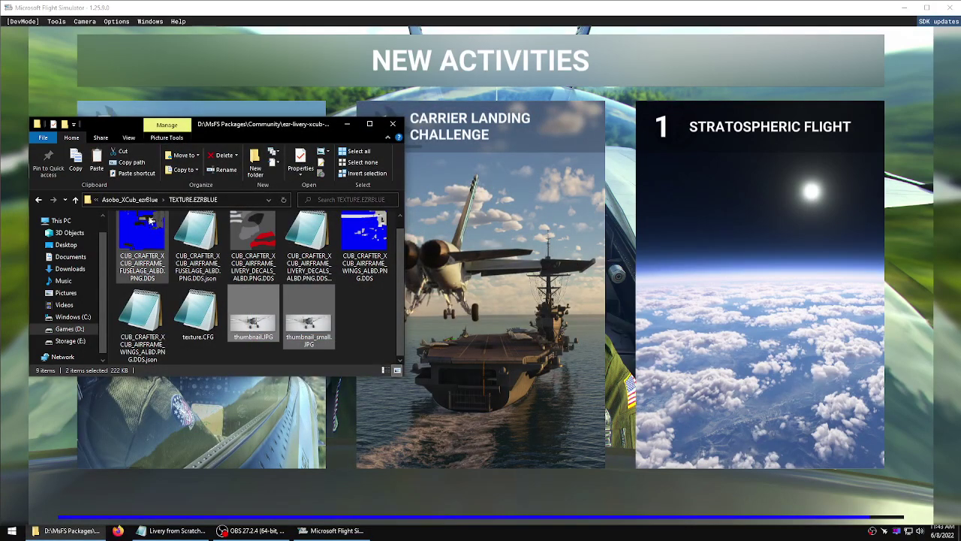
pyautogui.click(369, 306)
# Go back up through Asobo_XCub_ezrBlue, Airplanes and SimObjects to the ezr-livery-xcub-ezrblue package folder and review its contents.
pyautogui.click(74, 200)
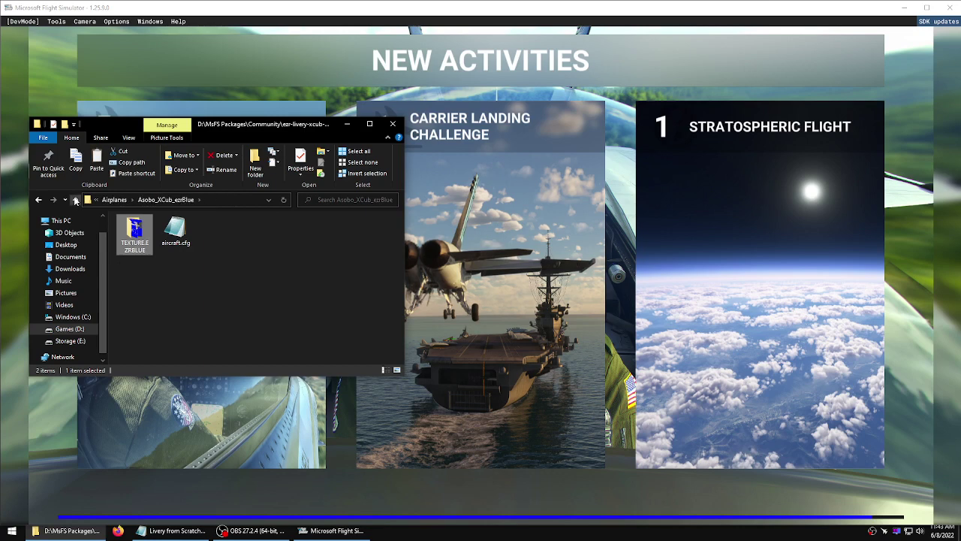
pyautogui.click(207, 272)
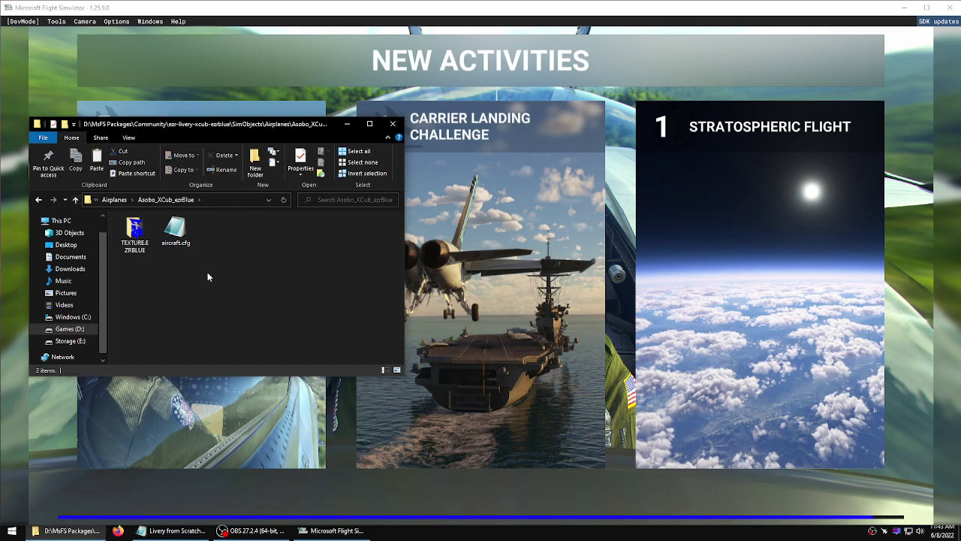
pyautogui.click(75, 200)
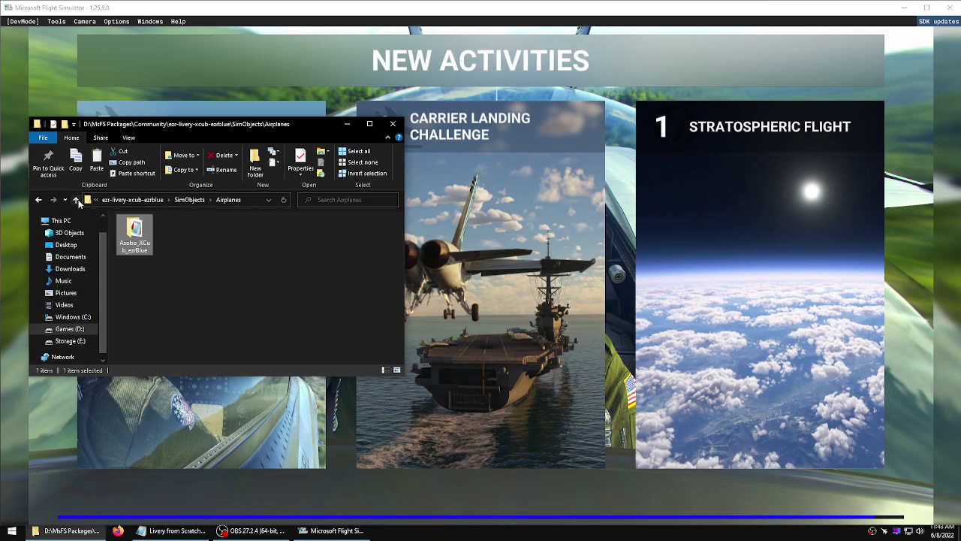
pyautogui.click(76, 200)
pyautogui.click(75, 200)
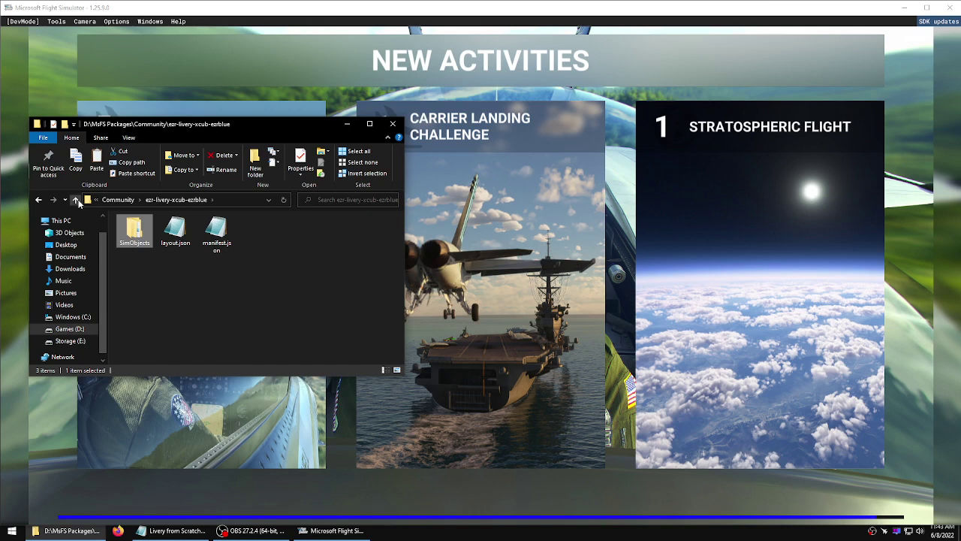
pyautogui.click(151, 254)
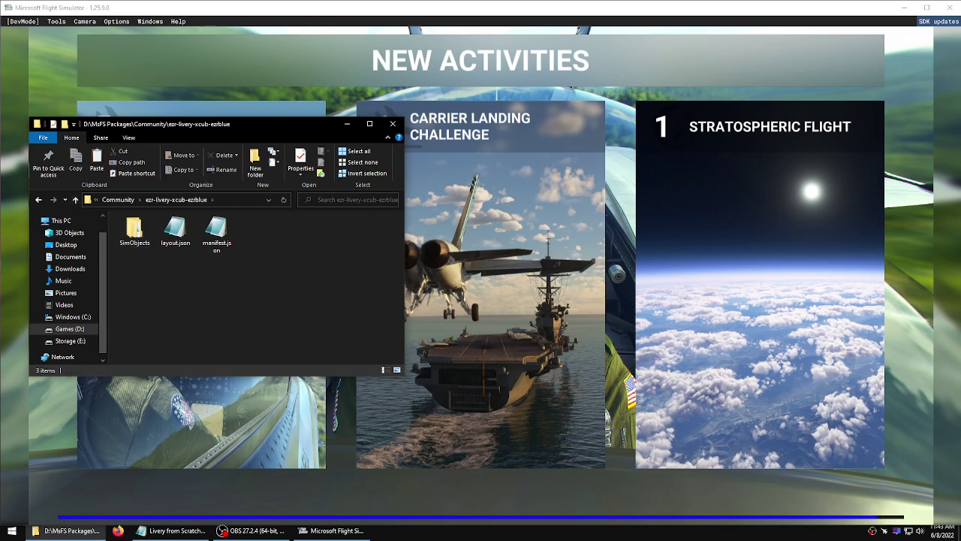
# Reopen aircraft.cfg from the Asobo_XCub_ezrBlue folder under SimObjects > Airplanes.
pyautogui.hotkey('alt', 'Tab')
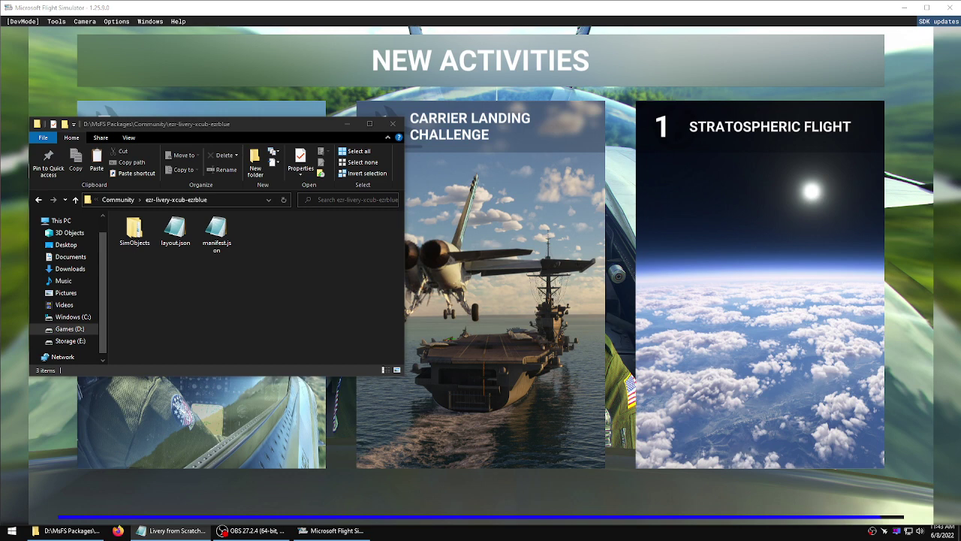
pyautogui.click(253, 258)
pyautogui.click(141, 231)
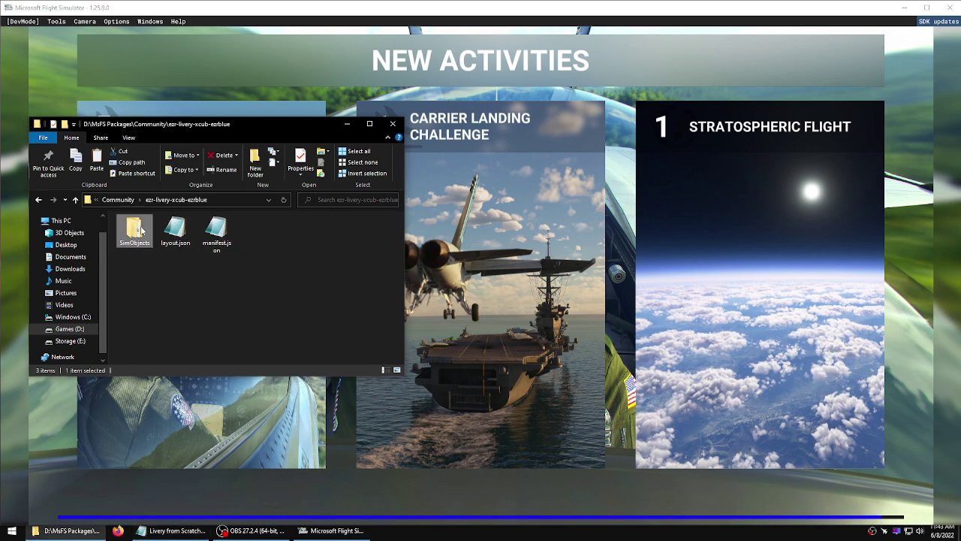
pyautogui.doubleClick(135, 232)
pyautogui.doubleClick(135, 231)
pyautogui.doubleClick(136, 231)
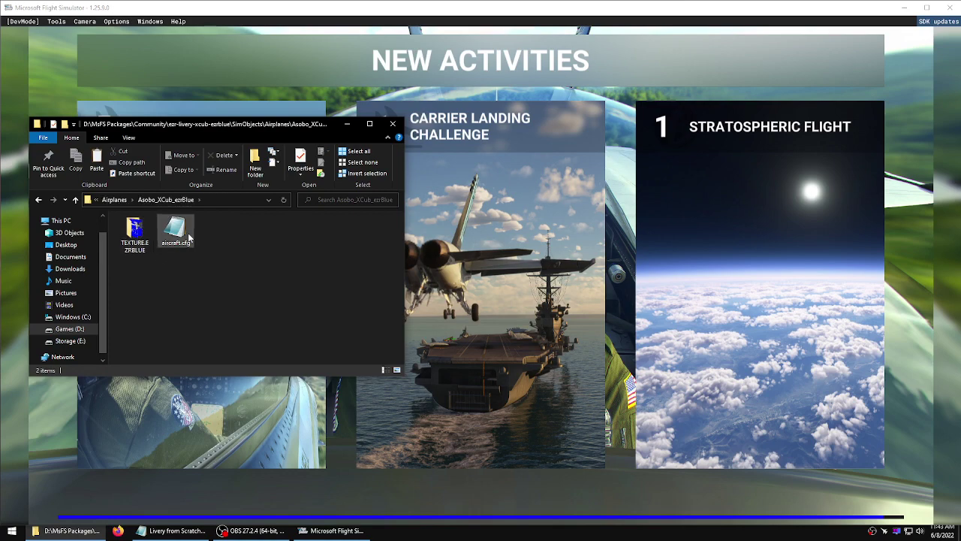
pyautogui.doubleClick(180, 234)
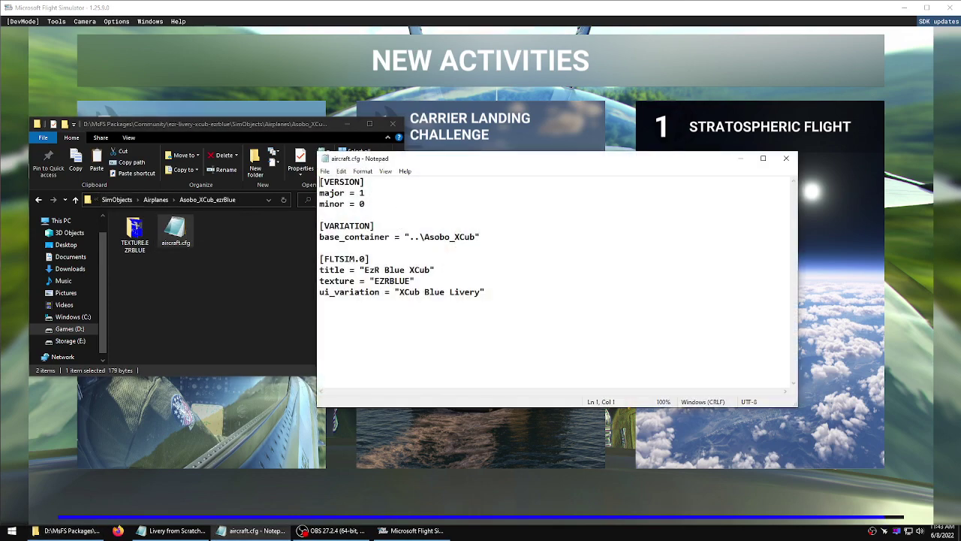
# Examine the optional ui_createdby and atc_id lines in Livery from Scratch.txt, move the notes aside, and close aircraft.cfg.
pyautogui.hotkey('alt', 'Tab')
pyautogui.moveTo(0, 112); pyautogui.dragTo(320, 92)
pyautogui.scroll(-4, 285, 173)
pyautogui.scroll(-2, 285, 172)
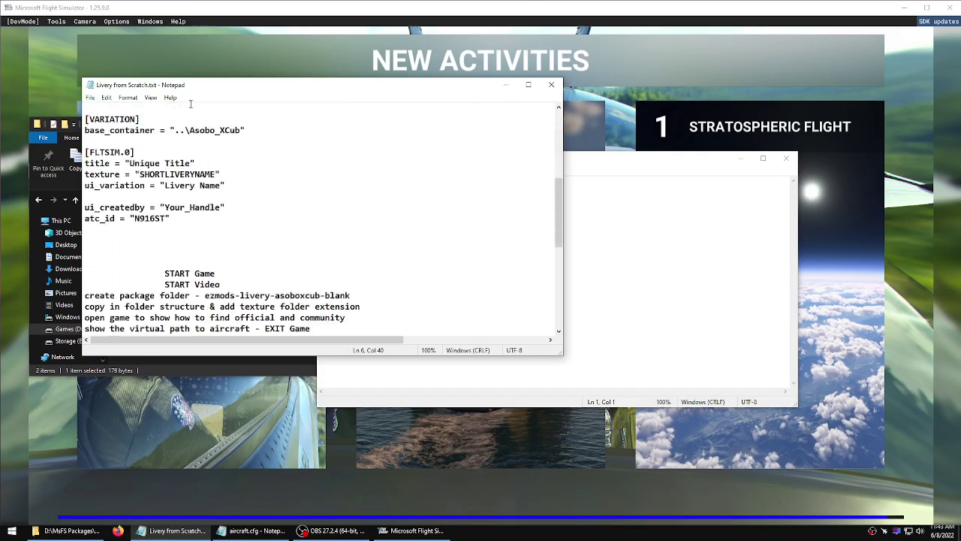
pyautogui.moveTo(172, 219); pyautogui.dragTo(79, 213)
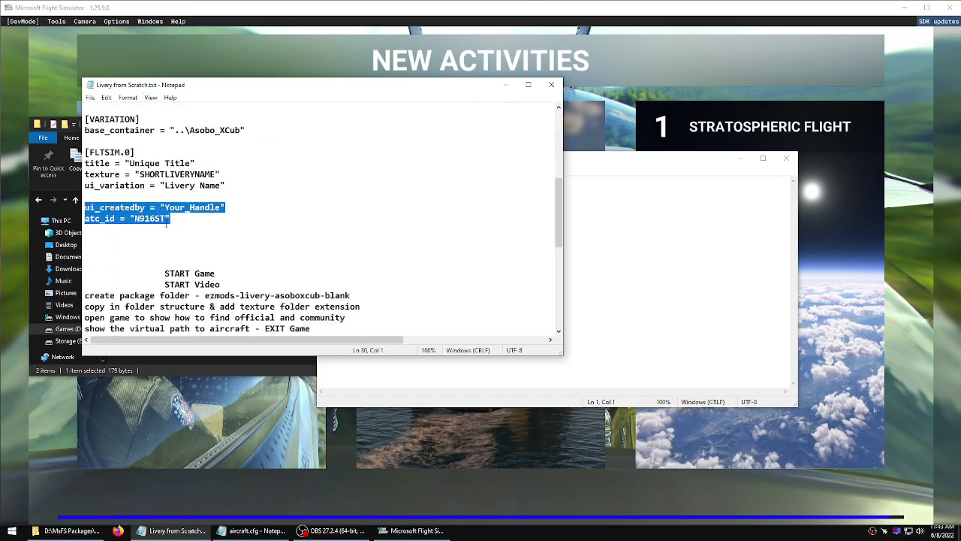
pyautogui.moveTo(220, 207); pyautogui.dragTo(133, 217)
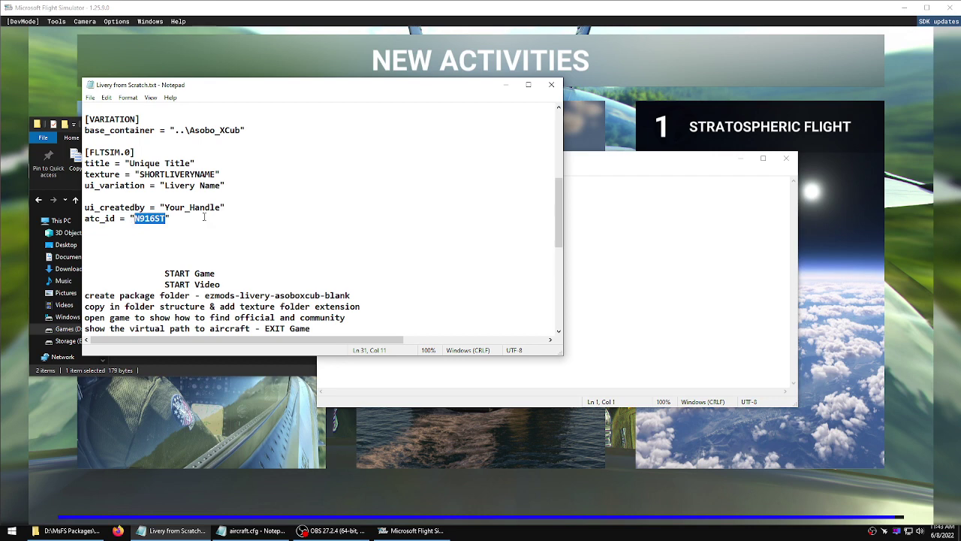
pyautogui.moveTo(304, 85); pyautogui.dragTo(0, 88)
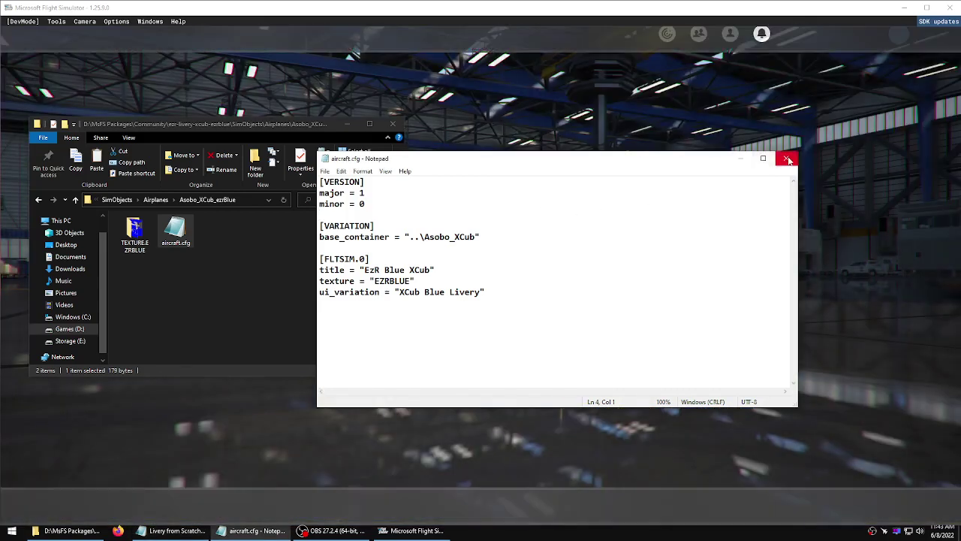
pyautogui.click(786, 158)
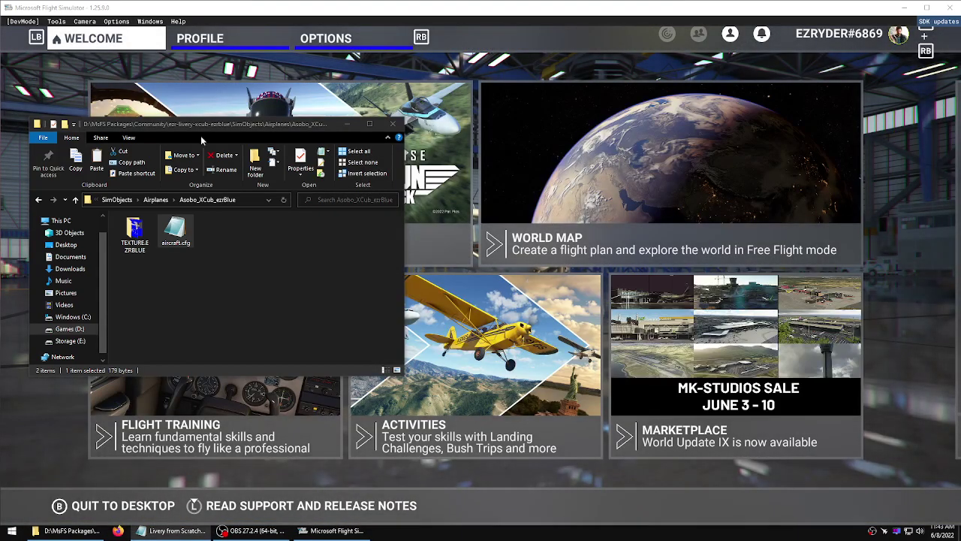
# Move the package folder window off the simulator and open My Hangar from the profile.
pyautogui.click(261, 277)
pyautogui.moveTo(247, 128); pyautogui.dragTo(0, 145)
pyautogui.click(32, 192)
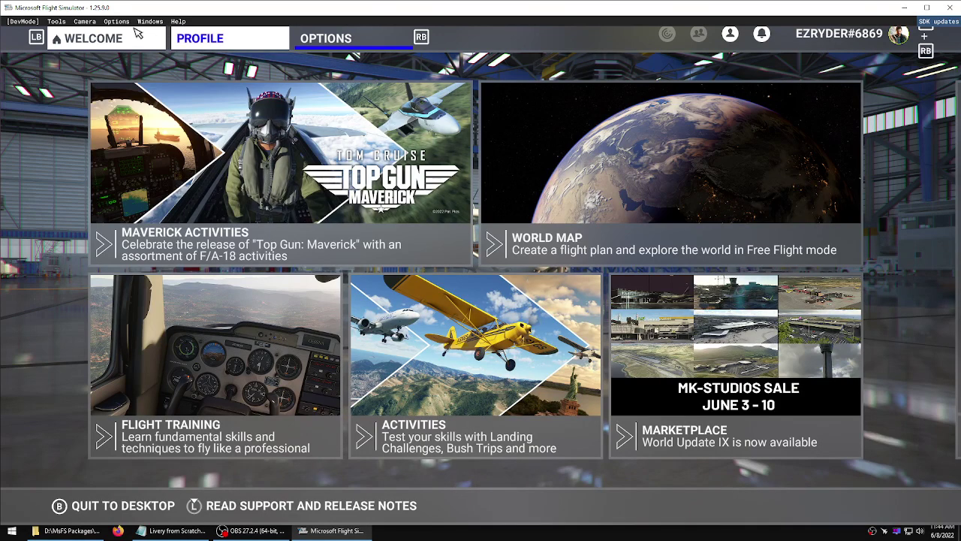
pyautogui.click(211, 39)
pyautogui.click(496, 223)
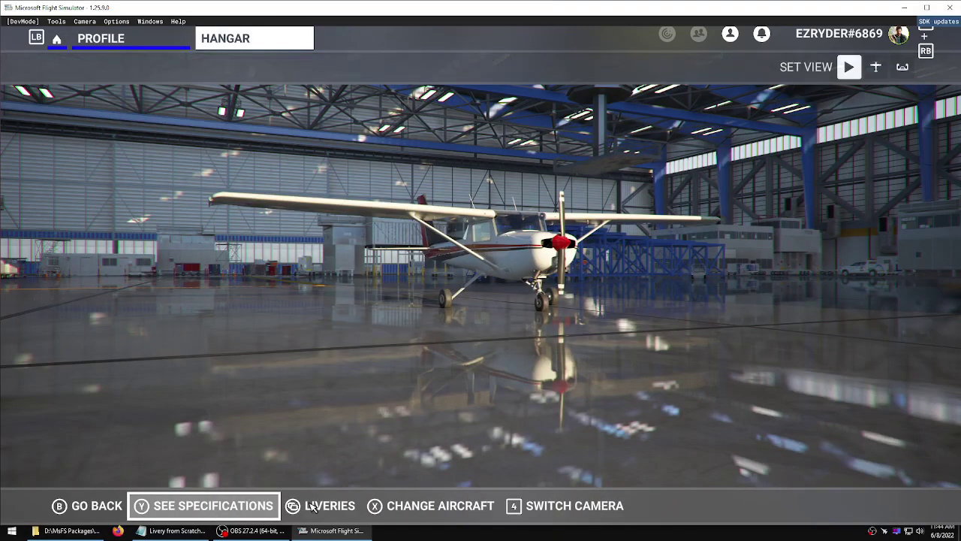
# Change the hangar aircraft to the CubCrafters X Cub and return to the hangar view.
pyautogui.click(421, 506)
pyautogui.scroll(8, 479, 279)
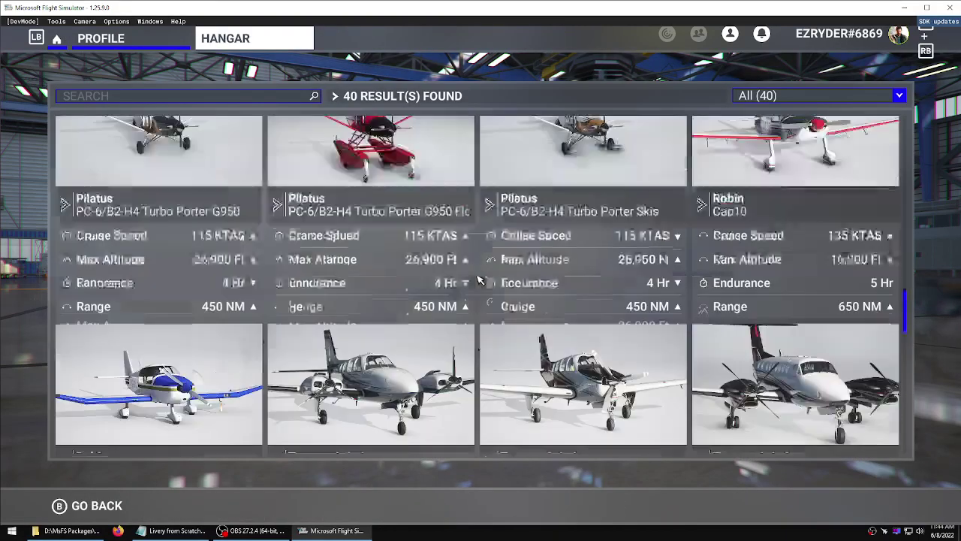
pyautogui.scroll(3, 478, 279)
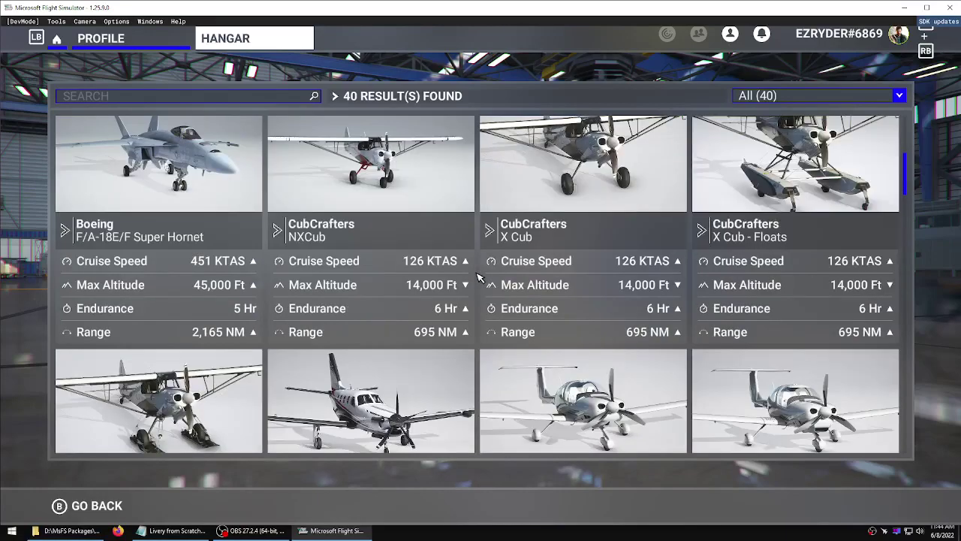
pyautogui.click(559, 167)
pyautogui.click(94, 505)
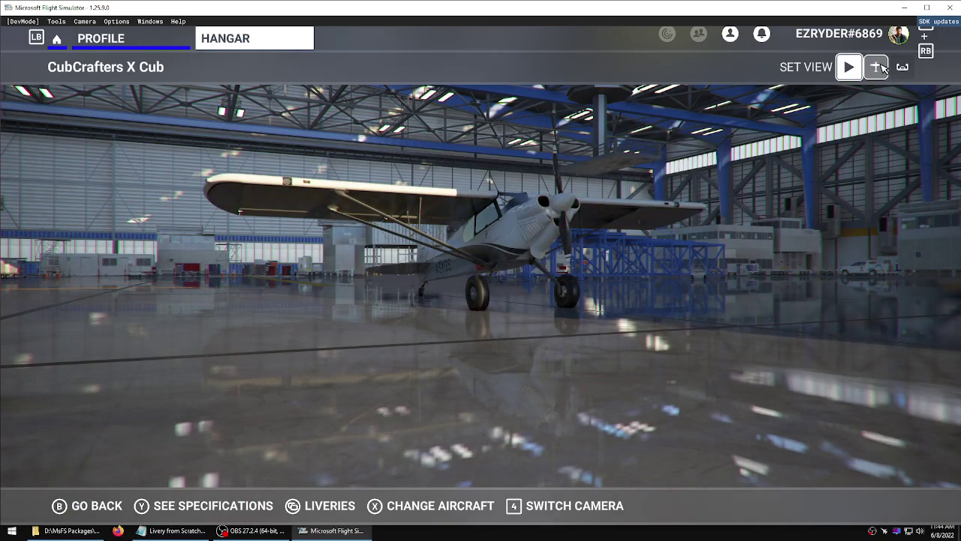
# Inspect the default X Cub from its side in the exterior view, and reopen My Hangar from the profile.
pyautogui.click(875, 67)
pyautogui.moveTo(811, 181); pyautogui.dragTo(835, 180)
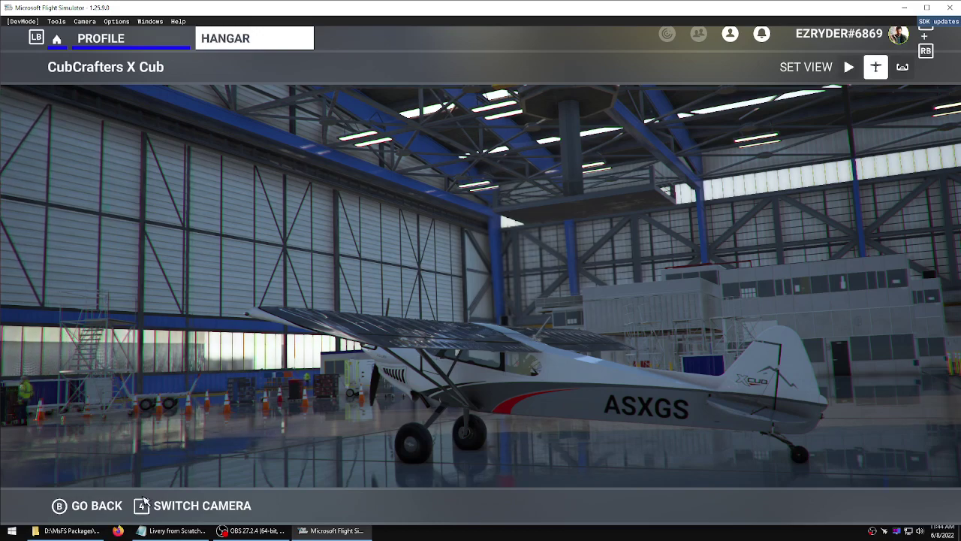
pyautogui.click(96, 505)
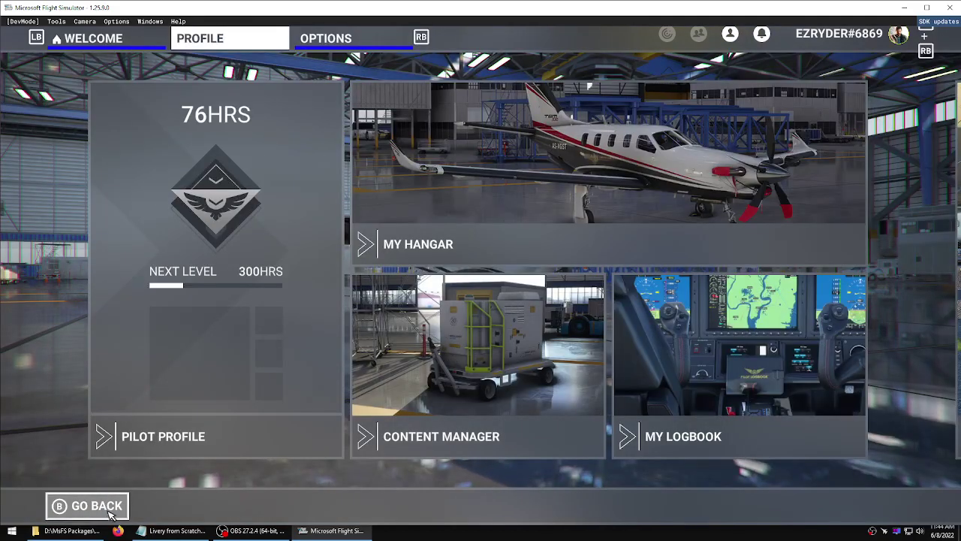
pyautogui.click(494, 215)
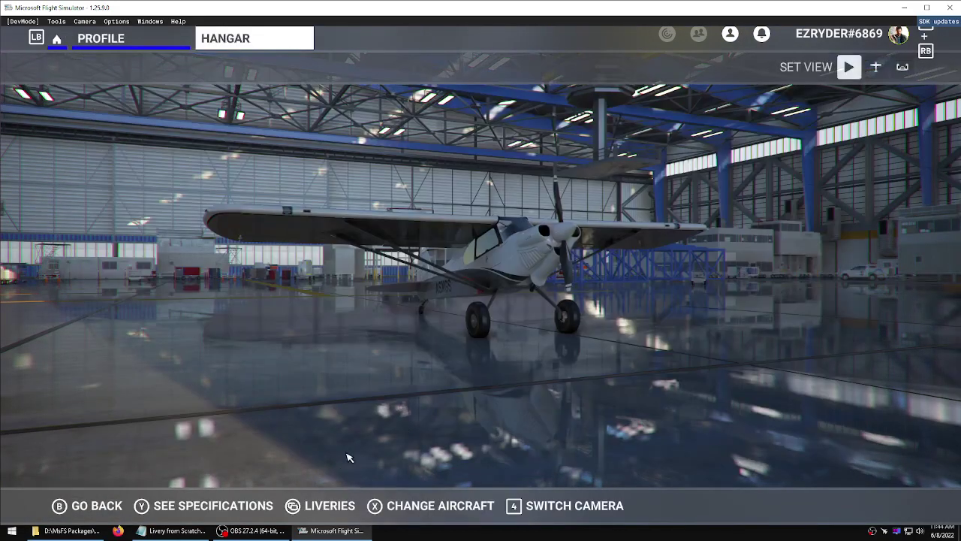
# Apply the XCub Blue Livery to the CubCrafters X Cub and return to the hangar view.
pyautogui.click(322, 505)
pyautogui.click(434, 426)
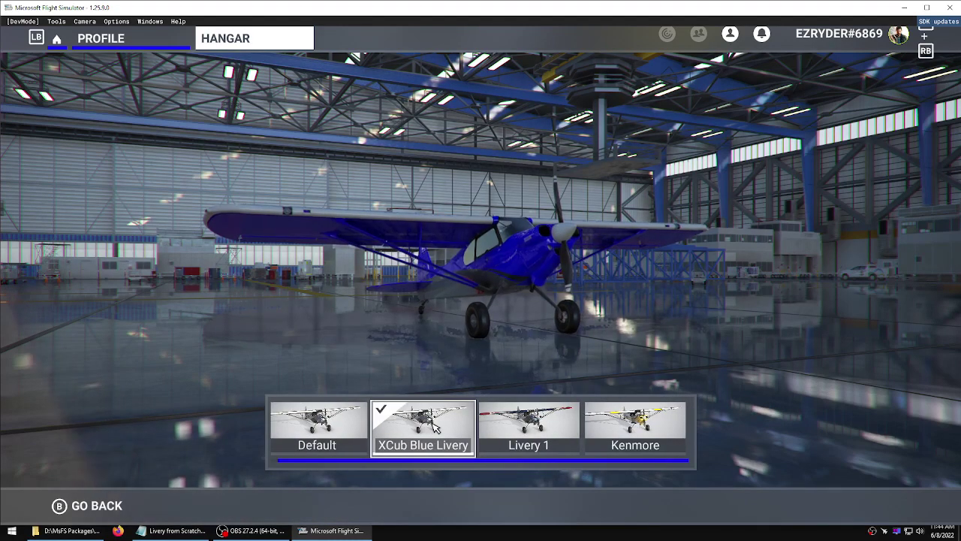
pyautogui.click(100, 511)
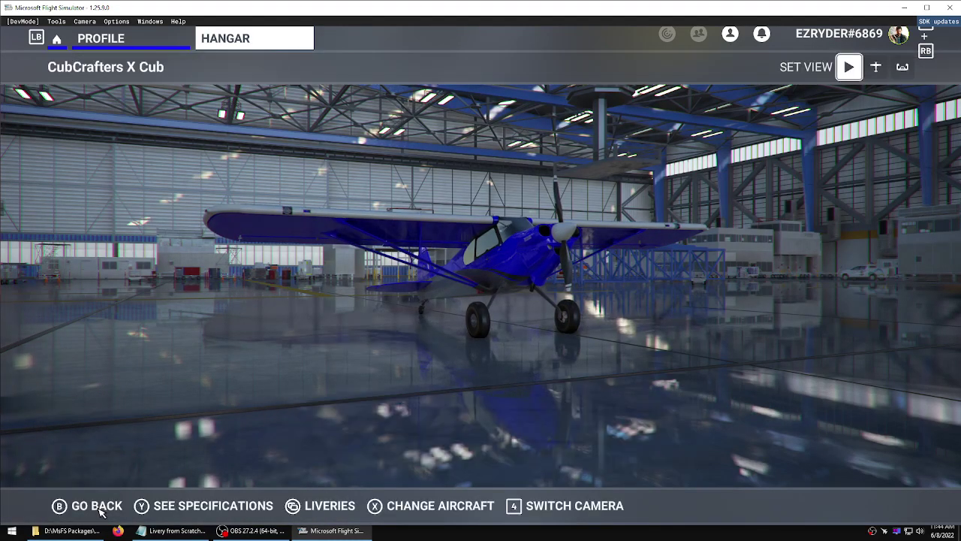
# Inspect the blue-liveried X Cub from several angles in the exterior view.
pyautogui.click(869, 72)
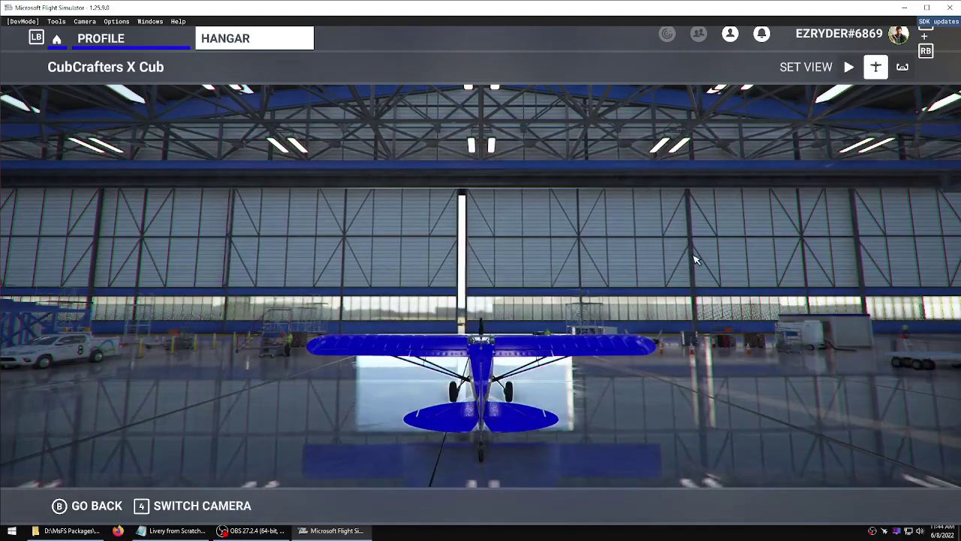
pyautogui.moveTo(358, 272); pyautogui.dragTo(481, 348)
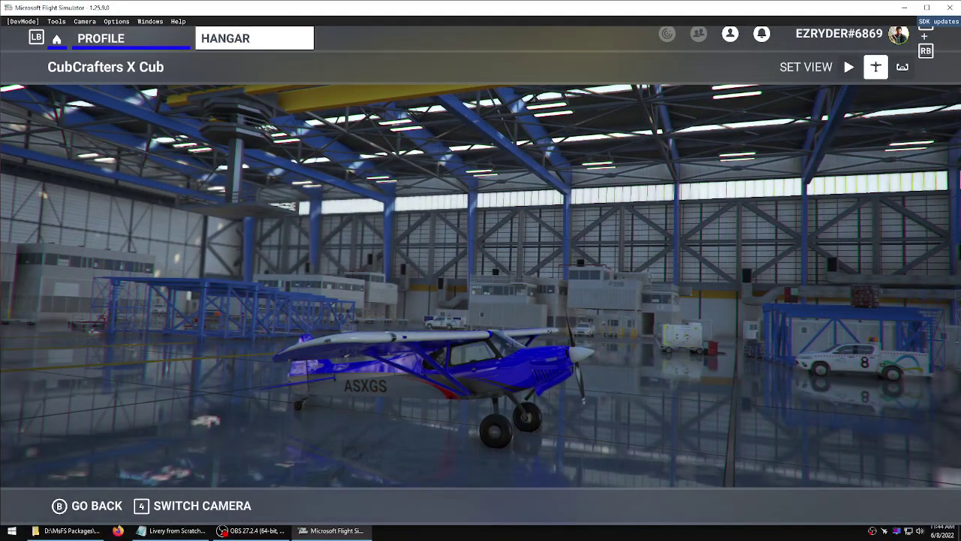
pyautogui.moveTo(383, 326); pyautogui.dragTo(418, 303)
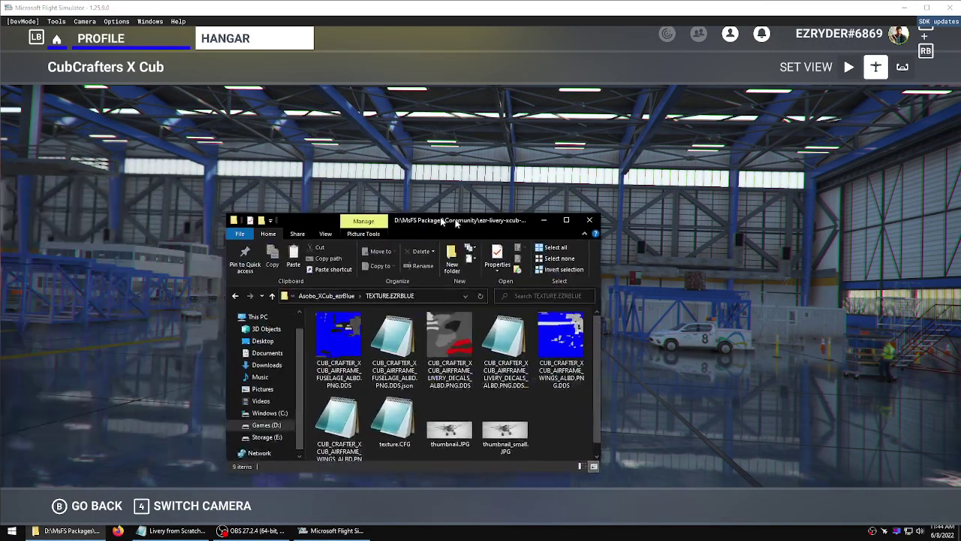
# Back out of the hangar to the main menu and quit Flight Simulator.
pyautogui.click(73, 509)
pyautogui.click(73, 509)
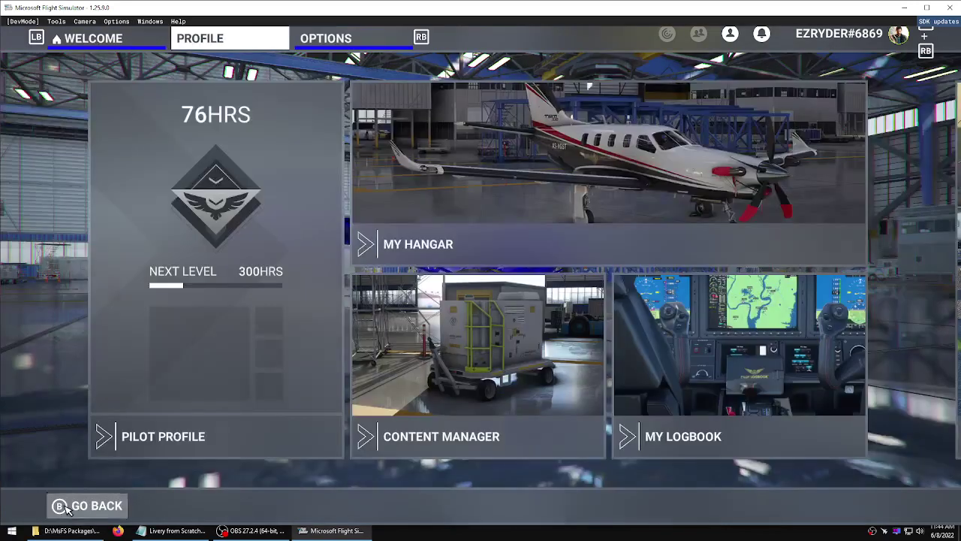
pyautogui.click(75, 508)
pyautogui.click(90, 503)
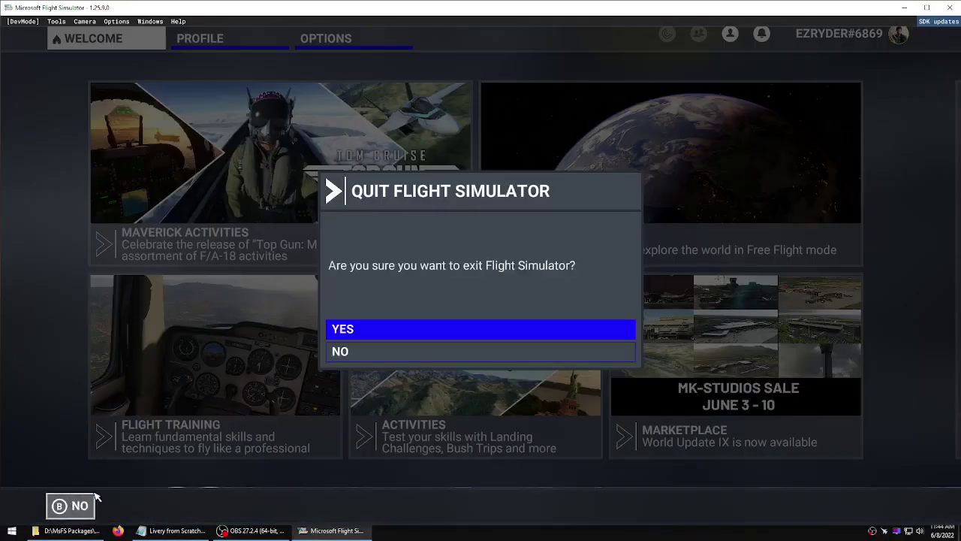
pyautogui.click(380, 331)
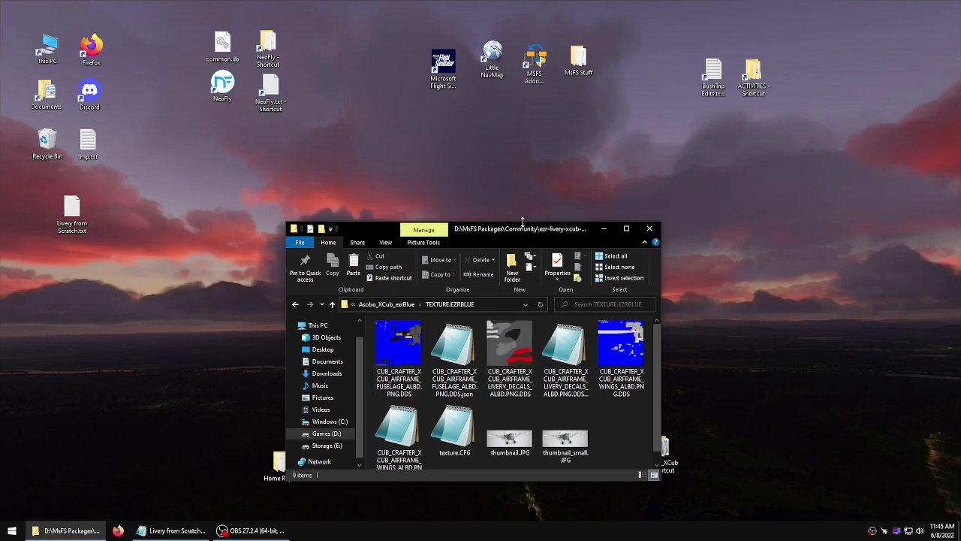
# Open CUB_CRAFTER_XCUB_AIRFRAME_LIVERY_DECALS_ALBD.PNG.DDS in paint.net and cut the entire image to leave it fully transparent.
pyautogui.moveTo(511, 227); pyautogui.dragTo(429, 153)
pyautogui.click(428, 275)
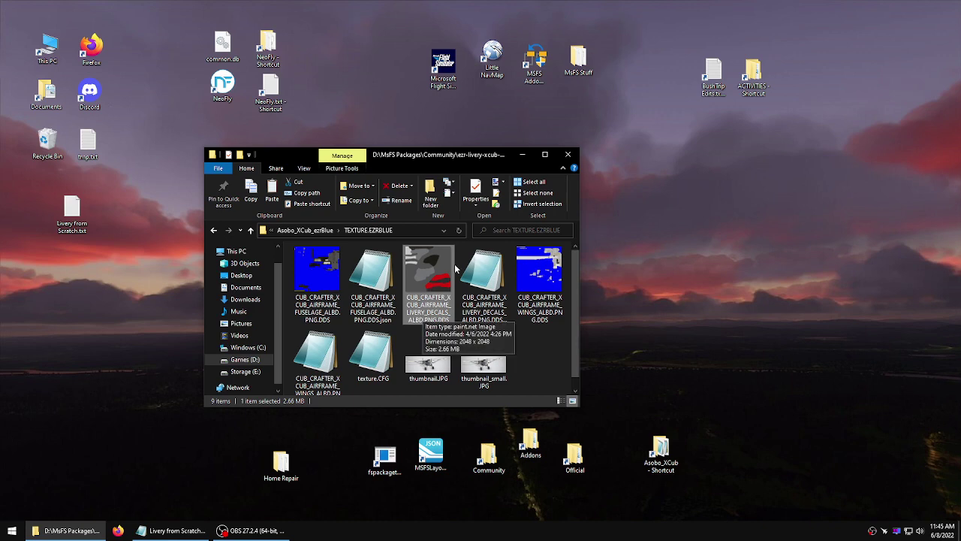
pyautogui.click(114, 264)
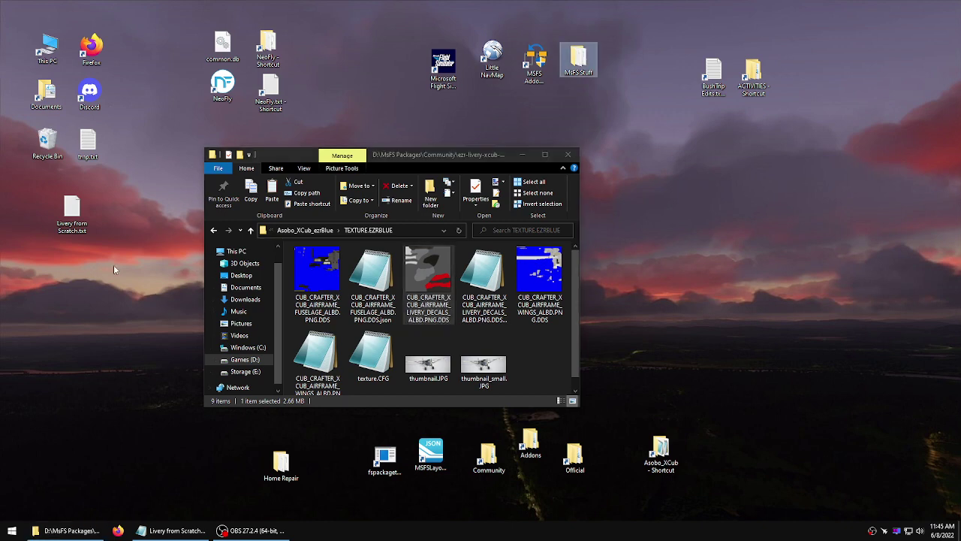
pyautogui.doubleClick(419, 273)
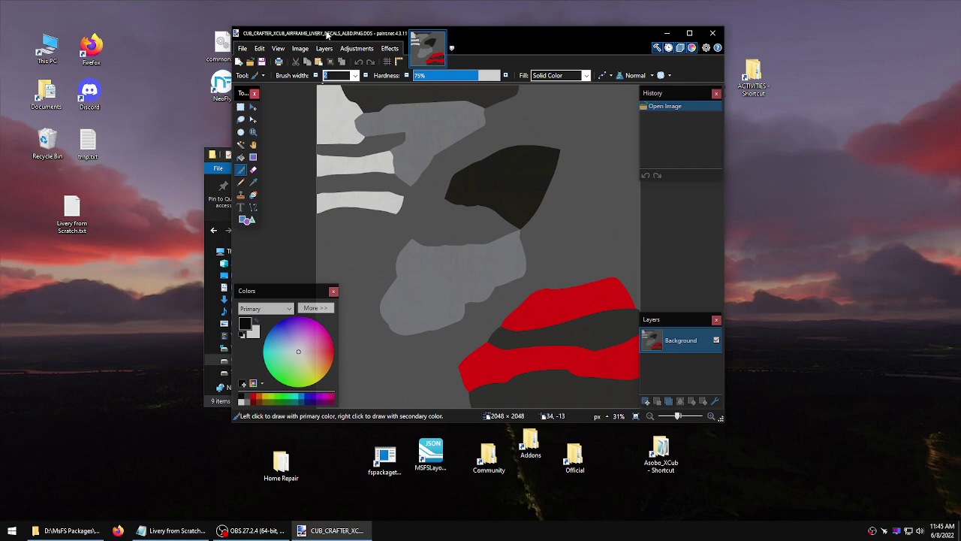
pyautogui.click(259, 48)
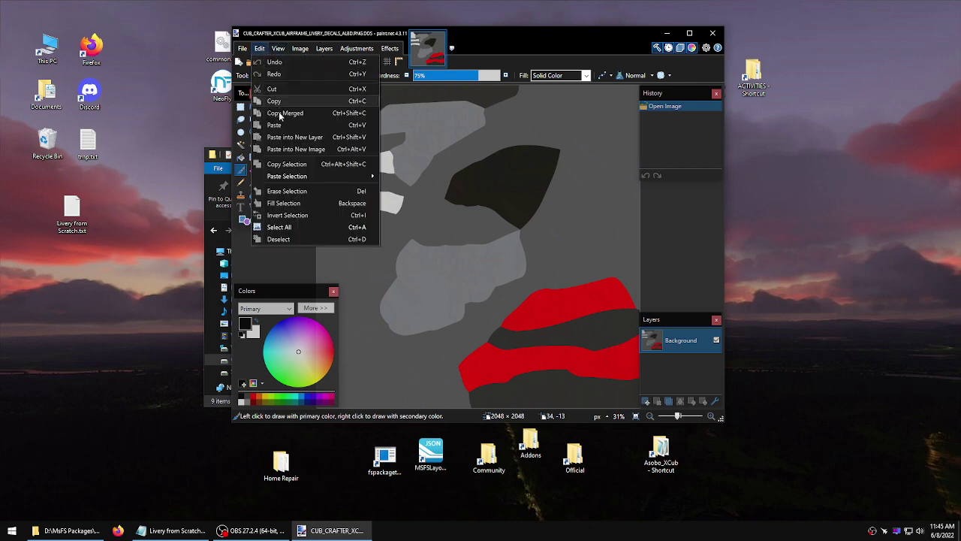
pyautogui.click(279, 228)
pyautogui.click(296, 61)
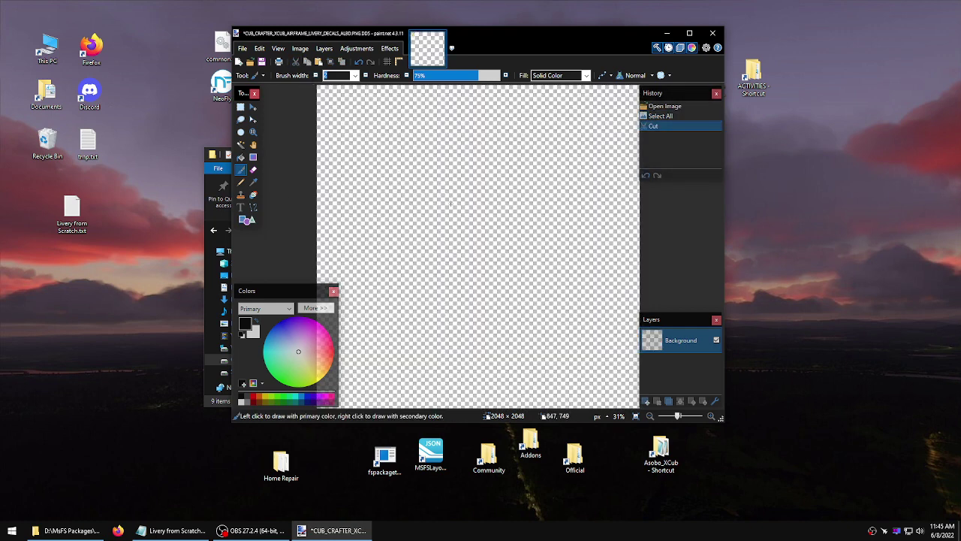
# Save the emptied decals texture as BC1 (Linear, DXT1) and close paint.net.
pyautogui.click(262, 61)
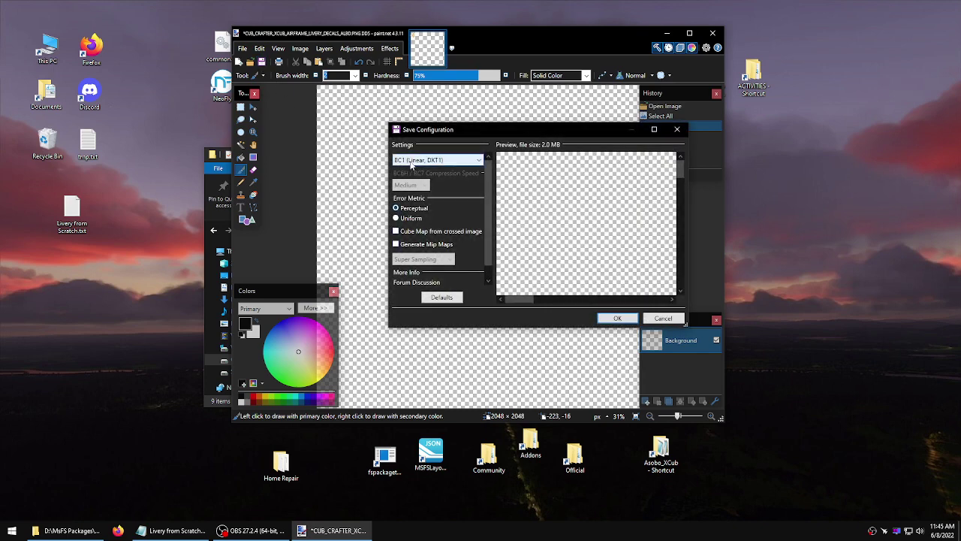
pyautogui.click(617, 318)
pyautogui.click(712, 34)
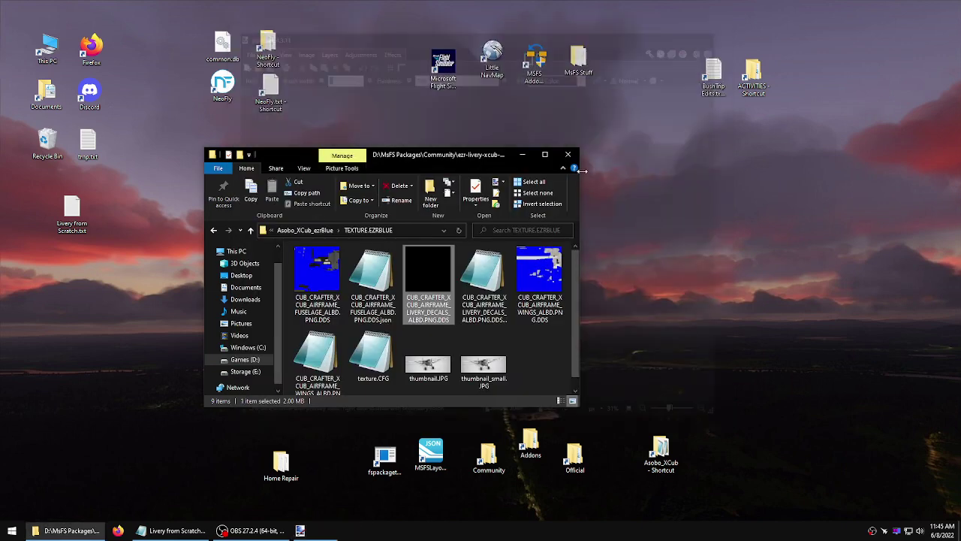
# Review the livery files in the TEXTURE.EZRBLUE folder and close its window.
pyautogui.click(536, 367)
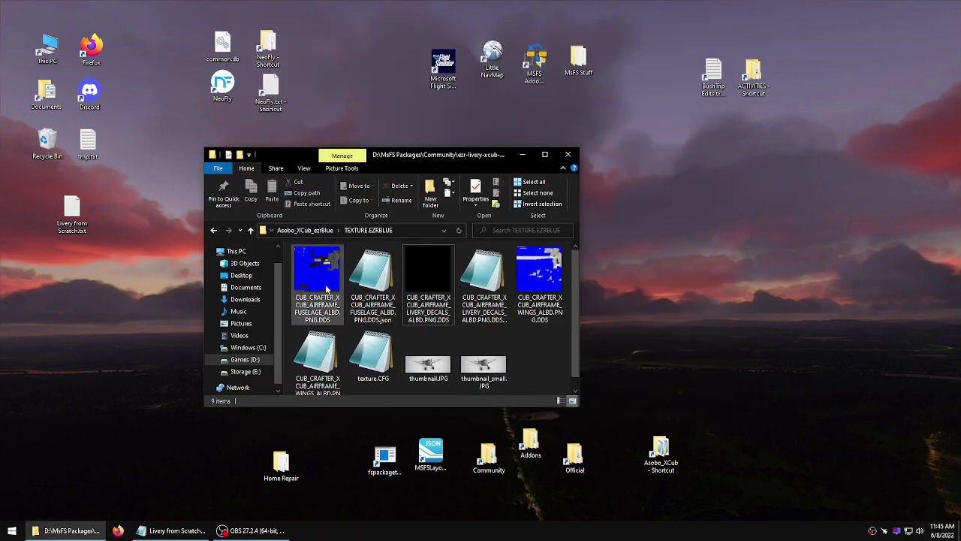
pyautogui.scroll(-1, 518, 326)
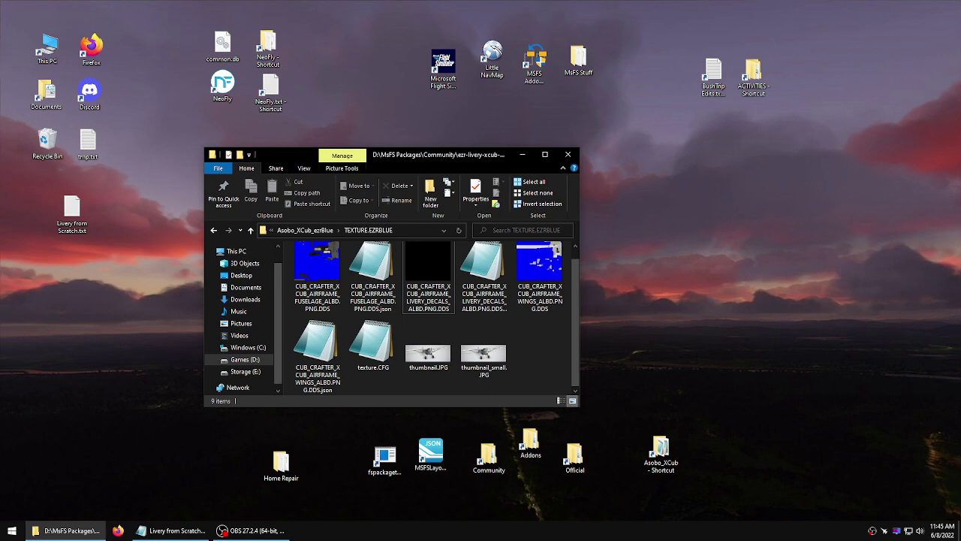
pyautogui.click(567, 154)
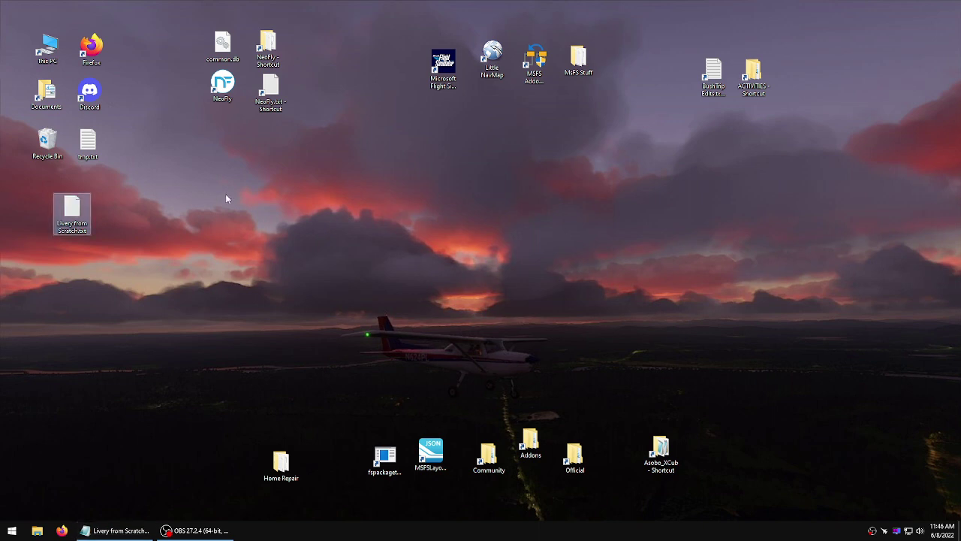
# Launch paint.net with a blank image, shift its window, and close it again.
pyautogui.click(12, 530)
pyautogui.click(289, 316)
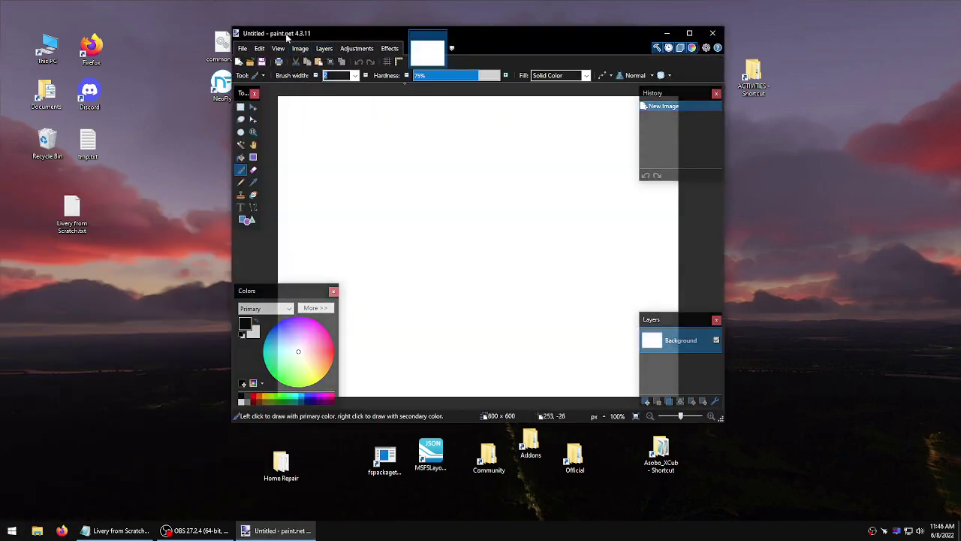
pyautogui.moveTo(345, 39); pyautogui.dragTo(325, 50)
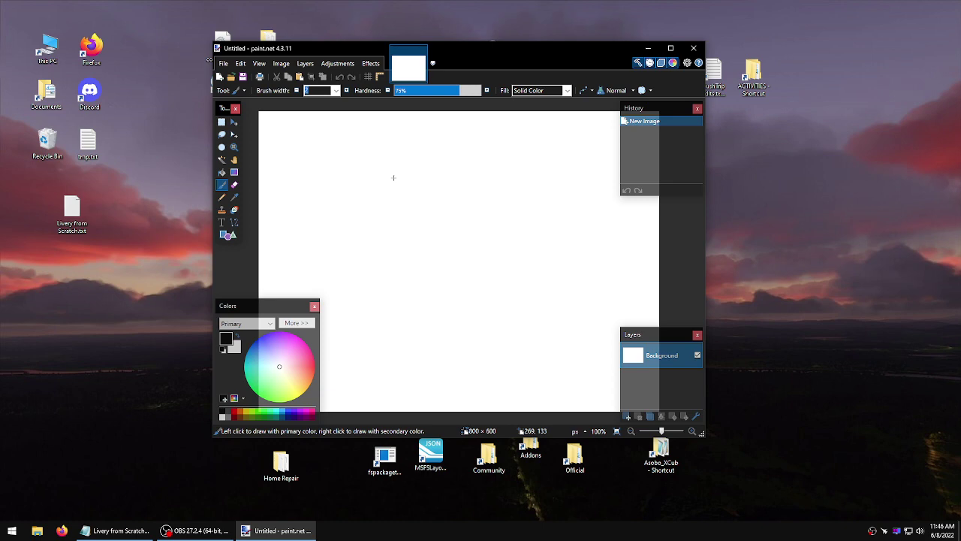
pyautogui.click(693, 48)
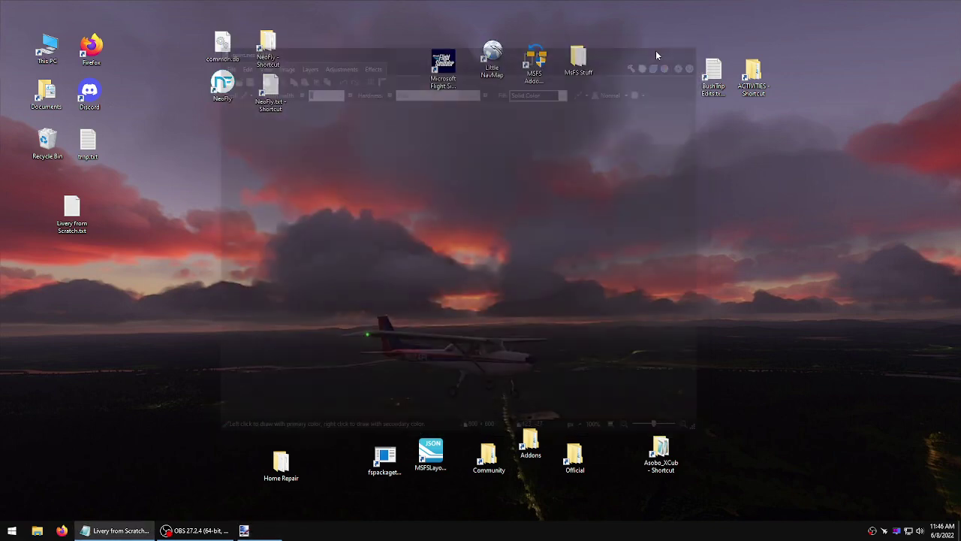
# Open Texture File Formats.txt from the MsFS Stuff folder, examine the ALBD, NORM and COMP formats, and close the notes.
pyautogui.doubleClick(578, 60)
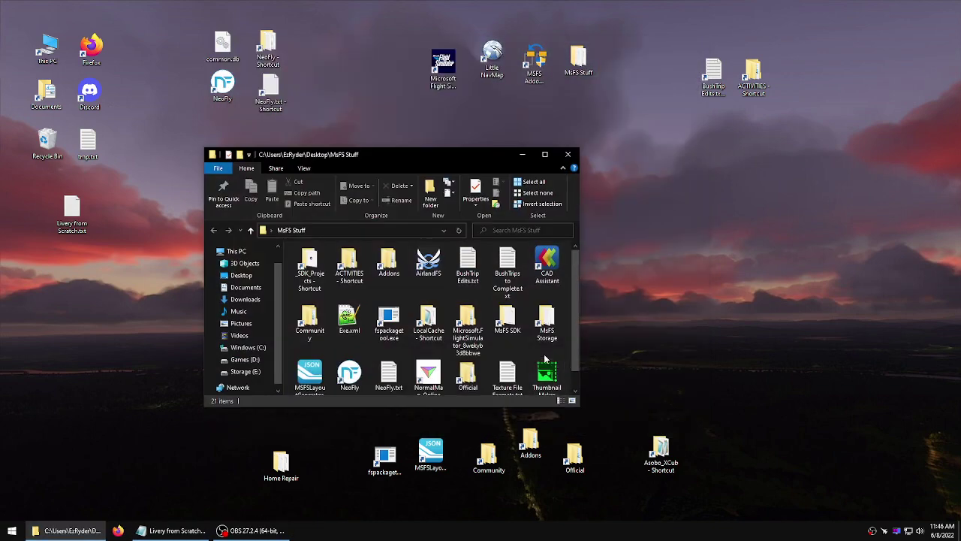
pyautogui.scroll(-1, 546, 359)
pyautogui.doubleClick(508, 353)
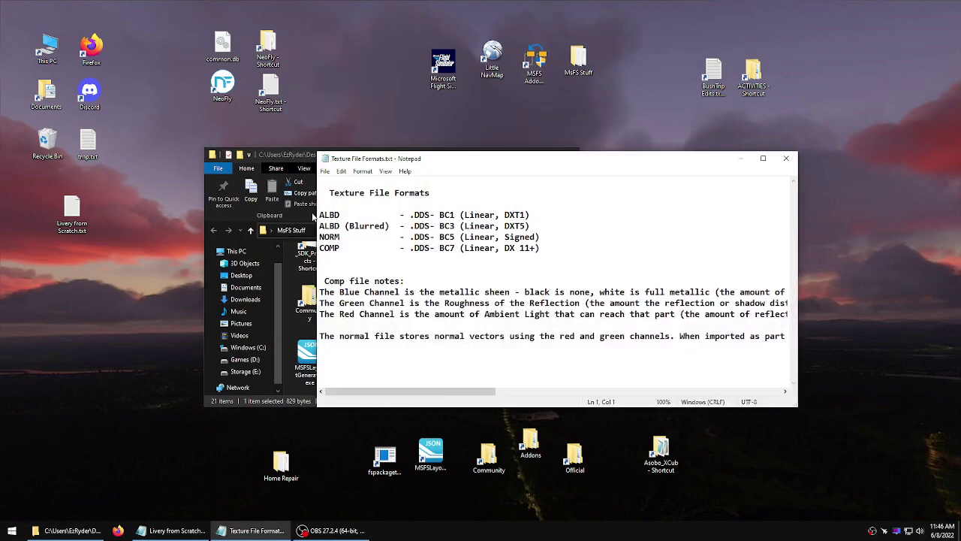
pyautogui.moveTo(324, 215); pyautogui.dragTo(360, 215)
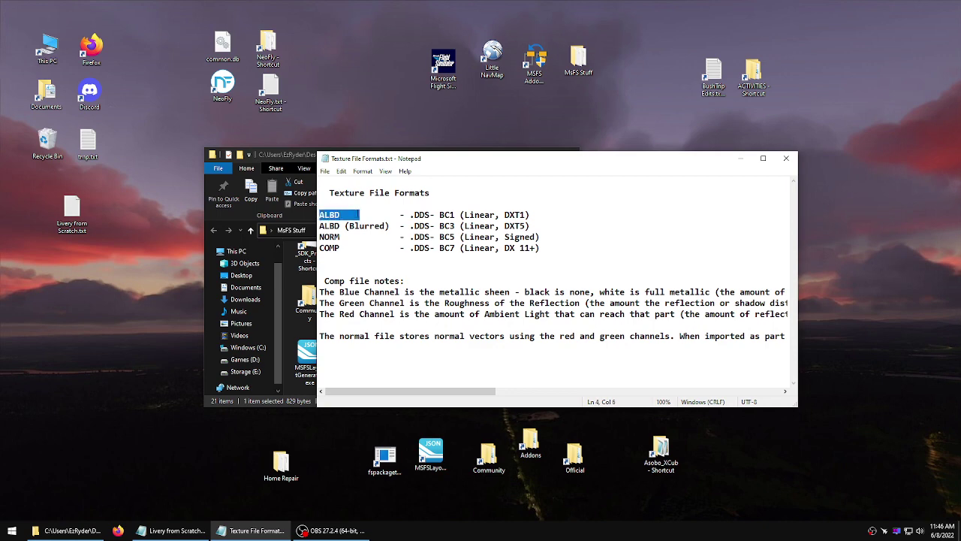
pyautogui.moveTo(319, 237); pyautogui.dragTo(359, 248)
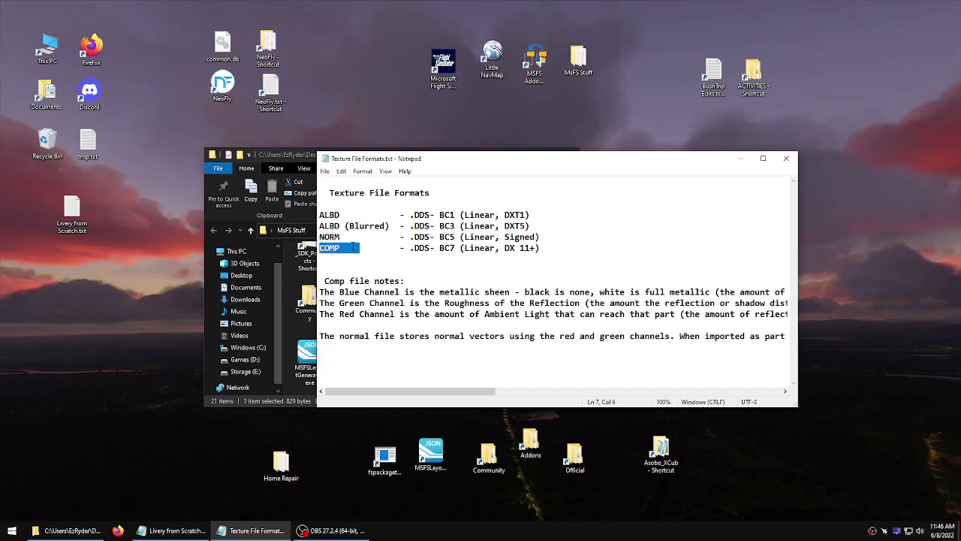
pyautogui.click(376, 202)
pyautogui.moveTo(352, 215); pyautogui.dragTo(319, 215)
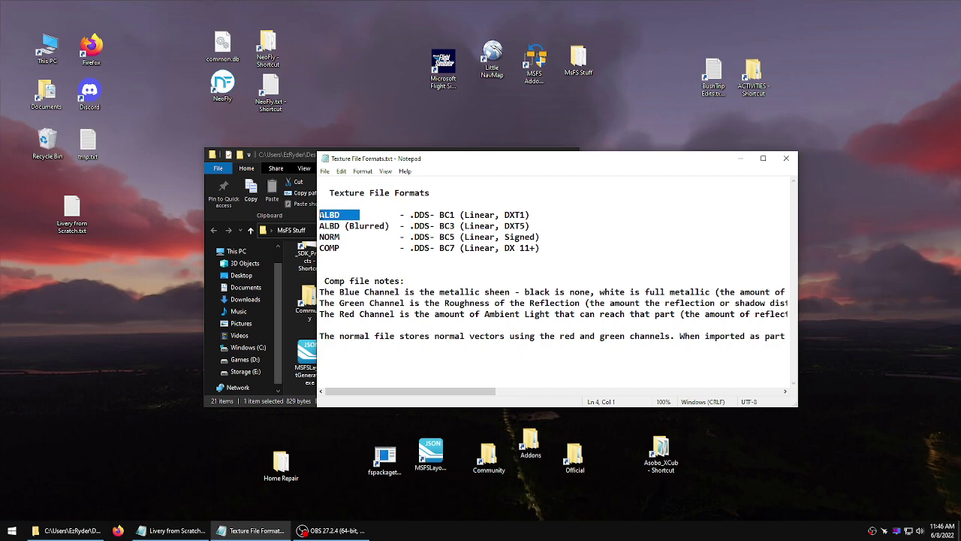
pyautogui.click(786, 157)
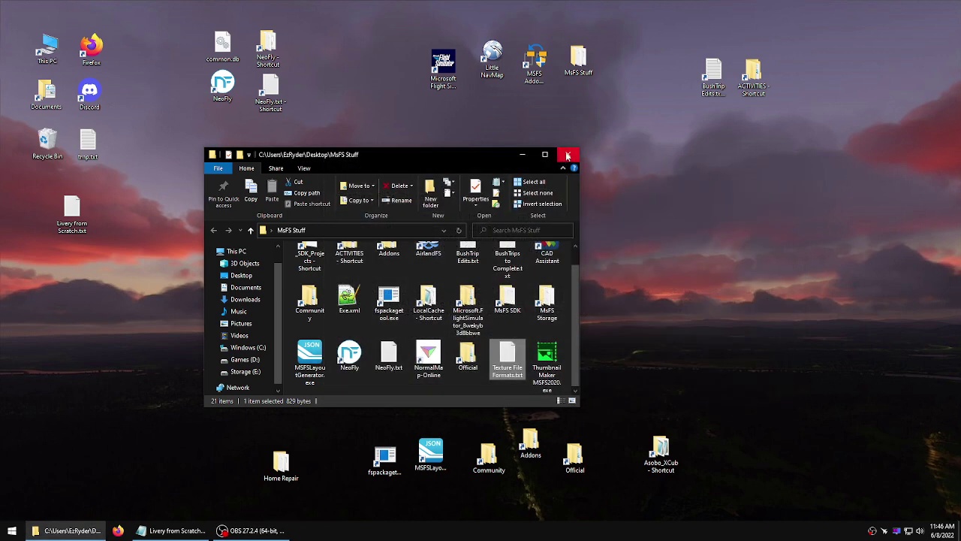
pyautogui.moveTo(381, 154); pyautogui.dragTo(300, 119)
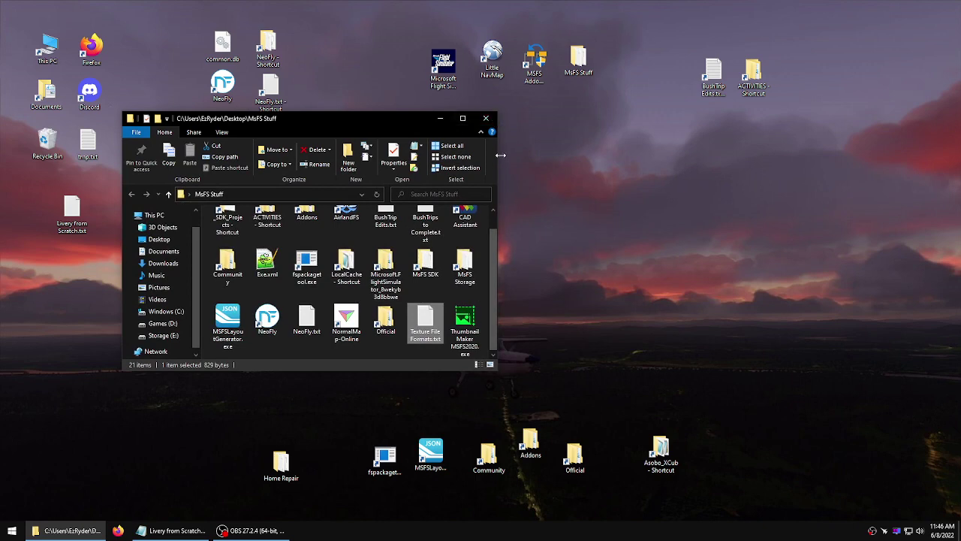
pyautogui.press('F2')
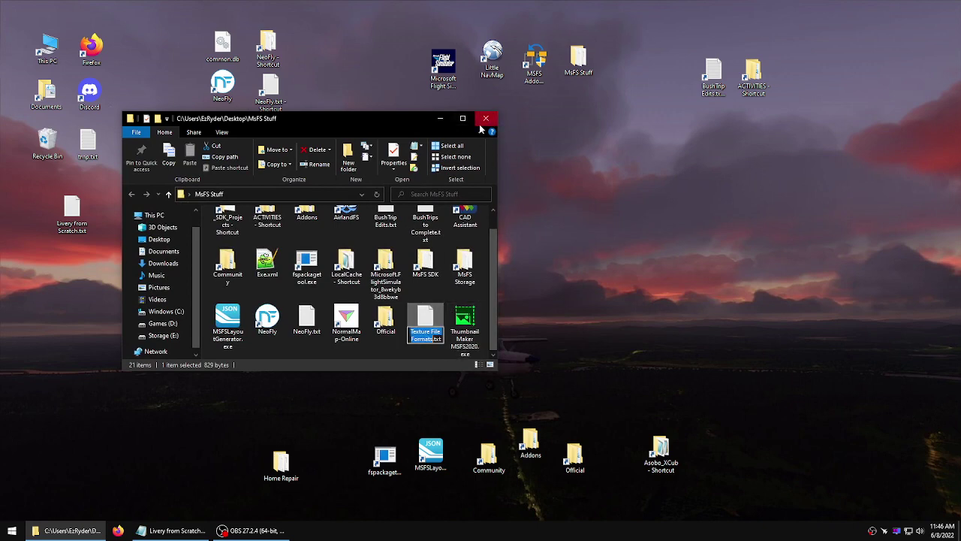
pyautogui.click(384, 310)
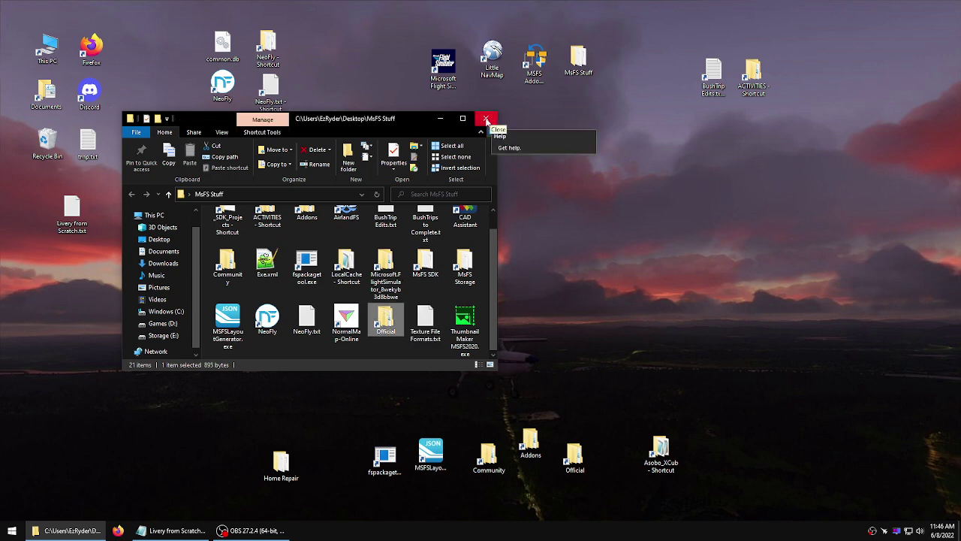
pyautogui.moveTo(408, 120); pyautogui.dragTo(428, 106)
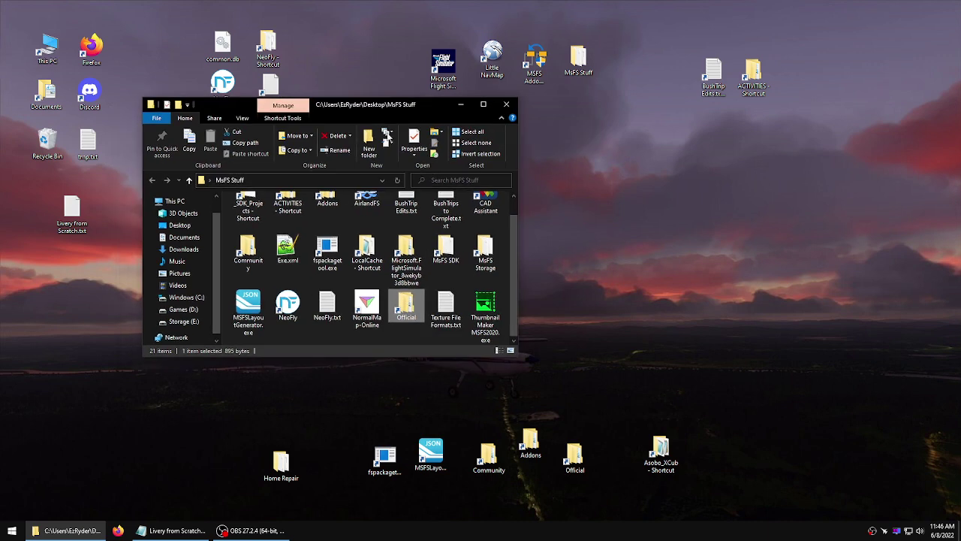
# Browse the ezr-livery-xcub-ezrblue package in the Community folder down to Asobo_XCub_ezrBlue, reviewing its JSON files and selecting aircraft.cfg.
pyautogui.doubleClick(488, 452)
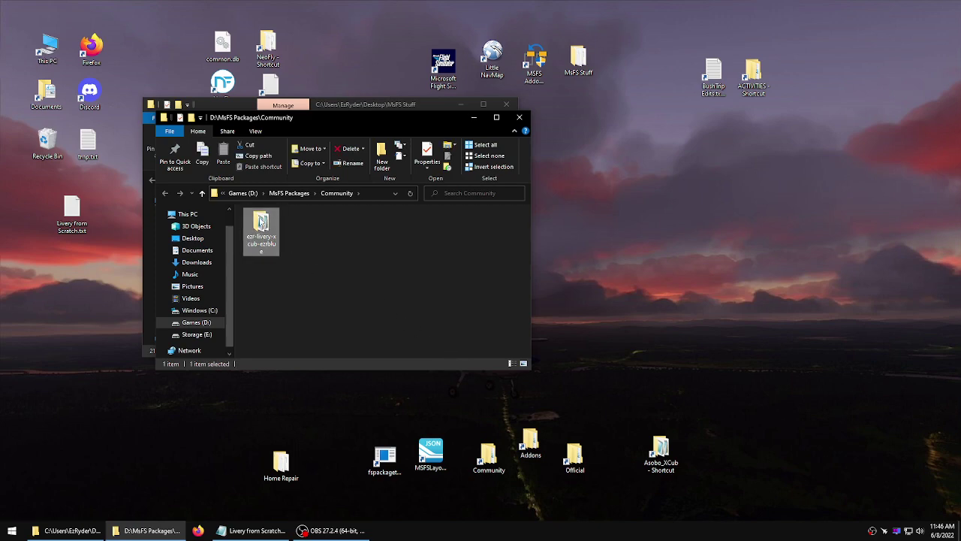
pyautogui.doubleClick(259, 225)
pyautogui.moveTo(377, 262); pyautogui.dragTo(289, 244)
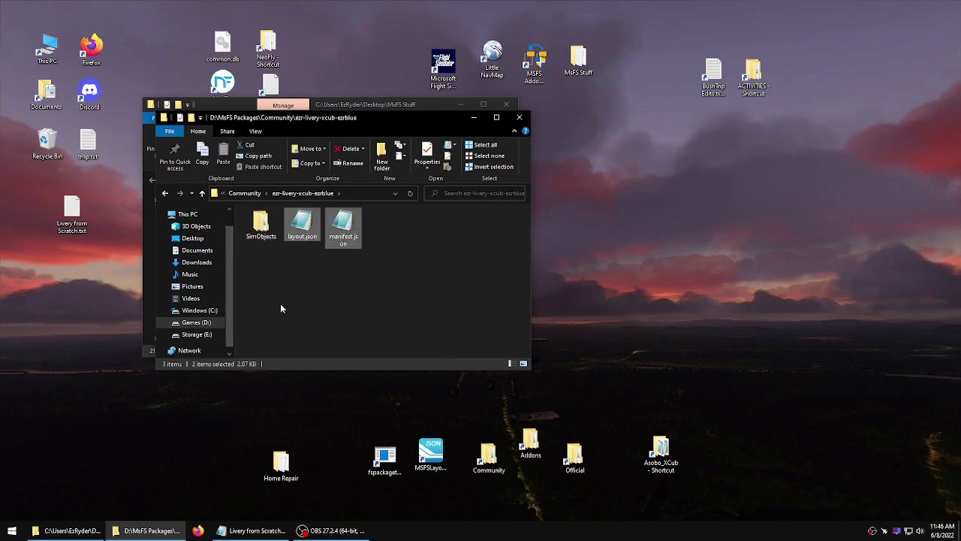
pyautogui.doubleClick(260, 226)
pyautogui.doubleClick(263, 225)
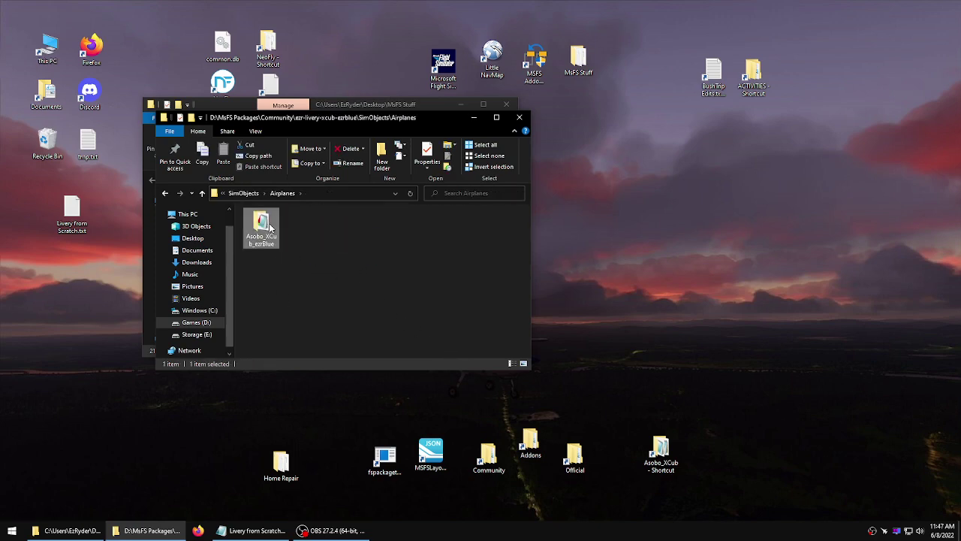
pyautogui.doubleClick(264, 226)
pyautogui.click(308, 232)
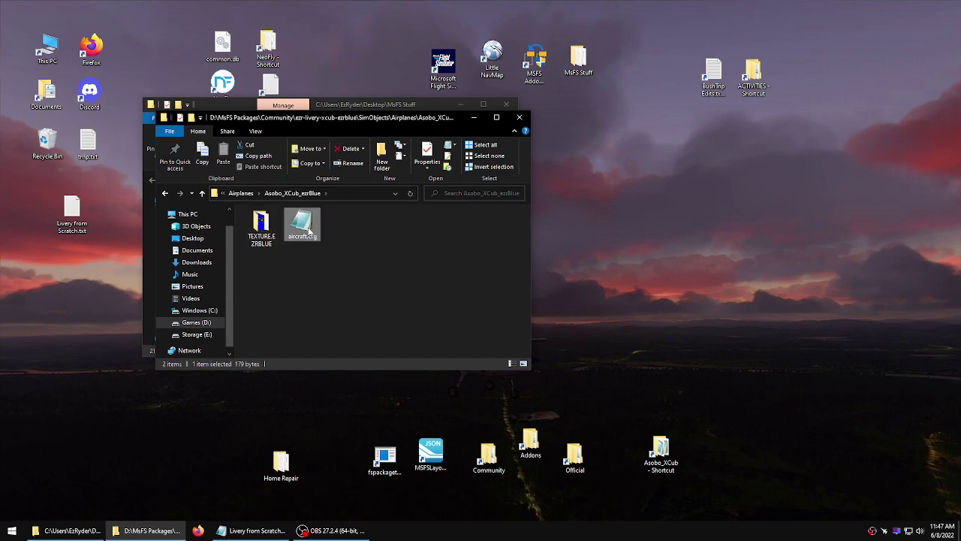
# Open the TEXTURE.EZRBLUE folder and review its texture.CFG, thumbnail images, fuselage and decals DDS textures, and their matching JSON files.
pyautogui.click(295, 267)
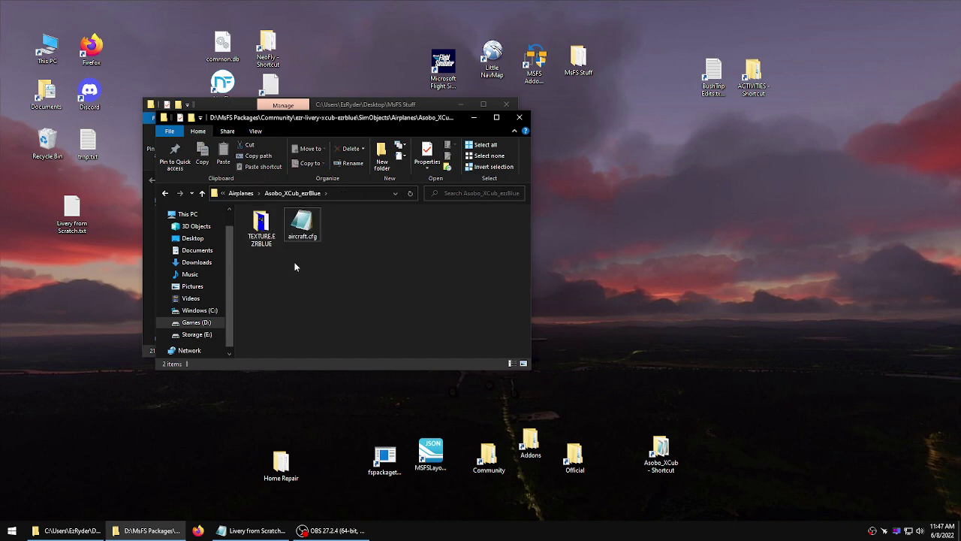
pyautogui.doubleClick(262, 227)
pyautogui.moveTo(487, 308); pyautogui.dragTo(308, 332)
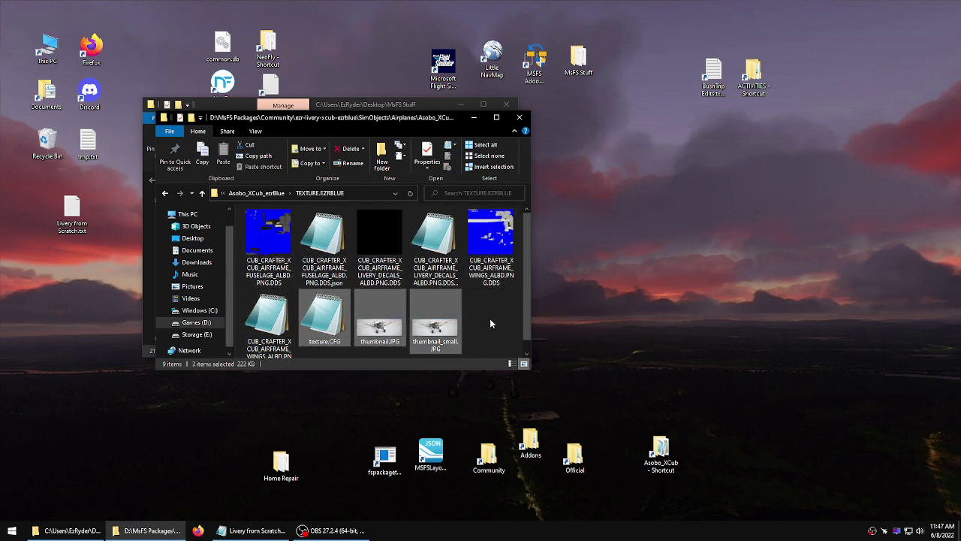
pyautogui.click(428, 240)
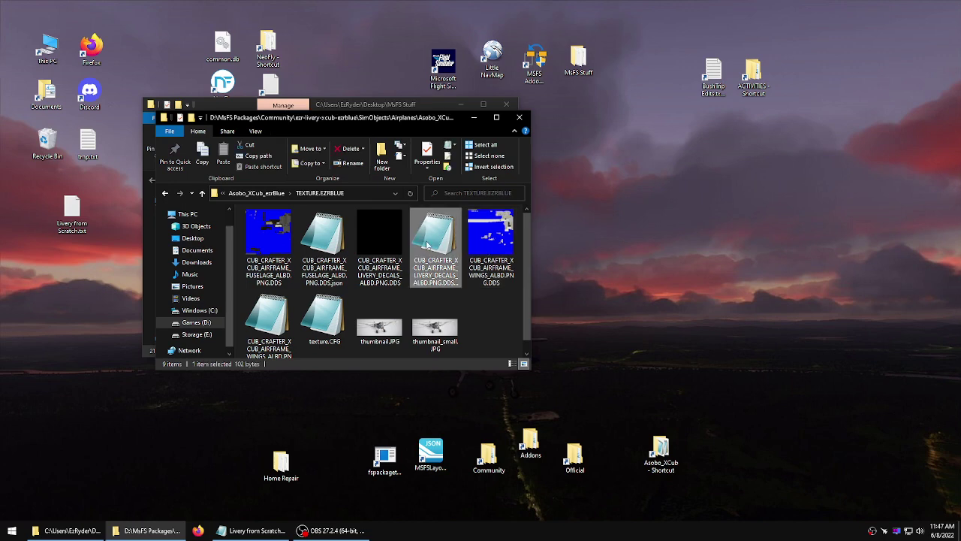
pyautogui.click(379, 240)
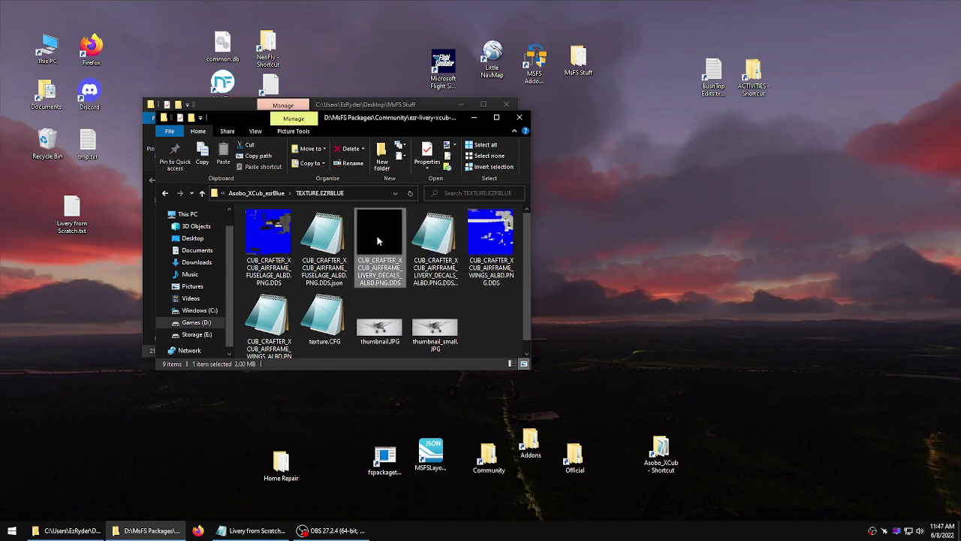
pyautogui.click(272, 238)
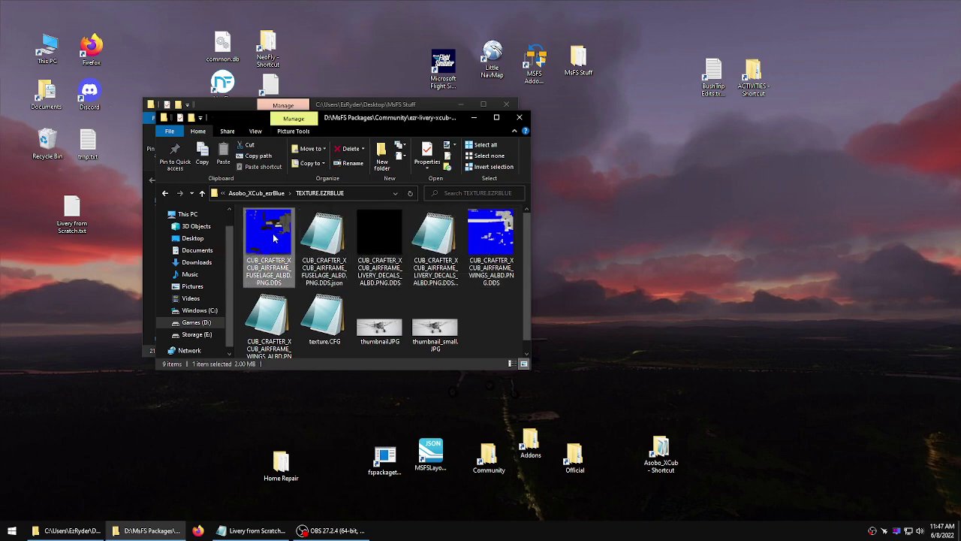
pyautogui.click(482, 308)
pyautogui.click(304, 238)
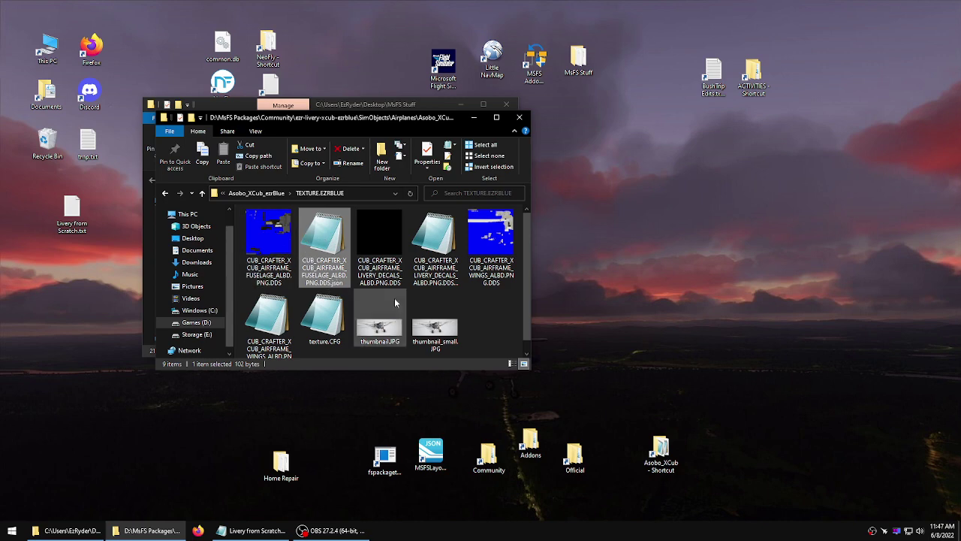
pyautogui.click(266, 238)
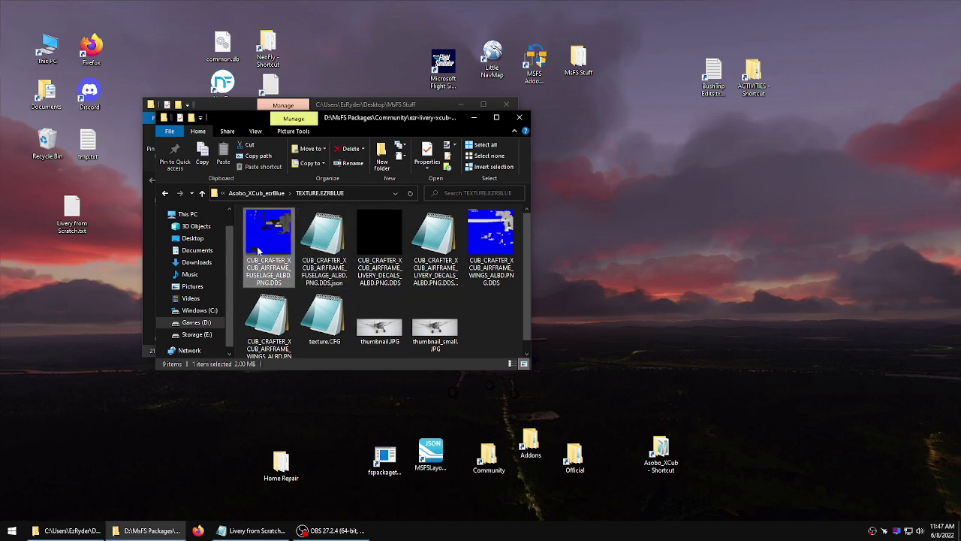
pyautogui.click(318, 237)
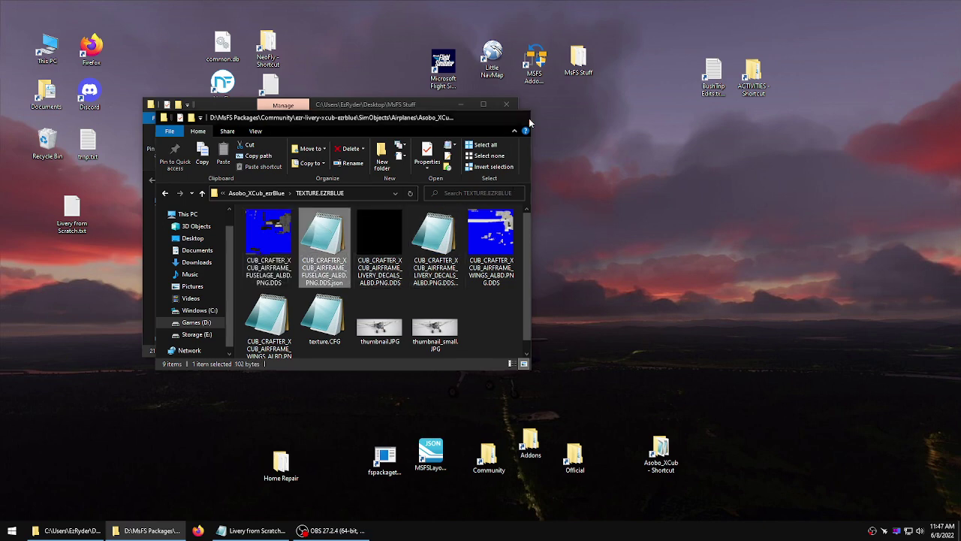
# Close the TEXTURE.EZRBLUE and MsFS Stuff folder windows and switch to OBS.
pyautogui.click(518, 118)
pyautogui.click(508, 105)
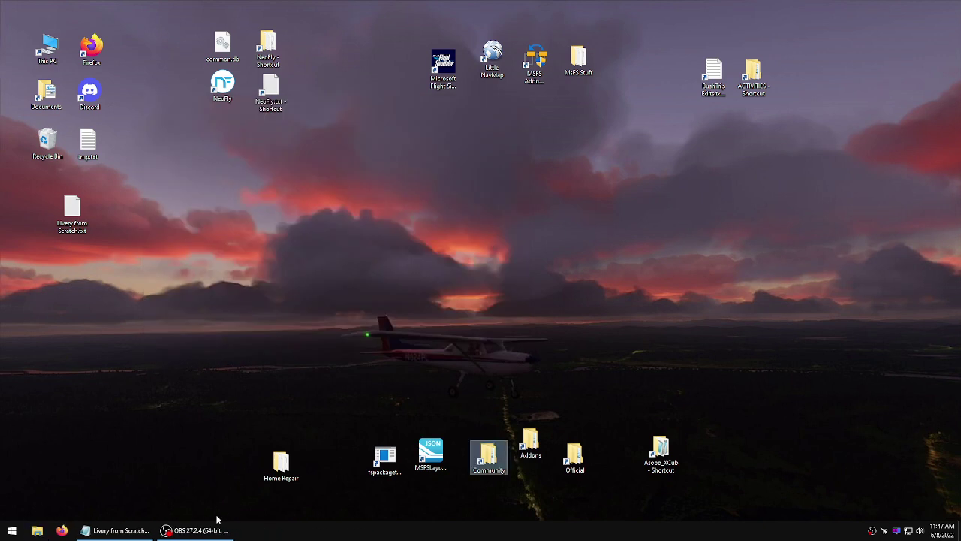
pyautogui.click(199, 530)
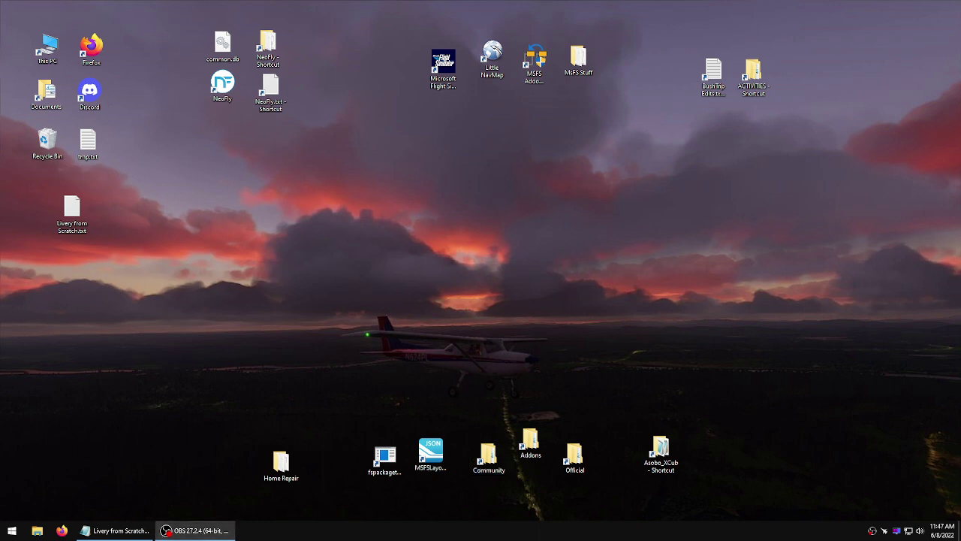